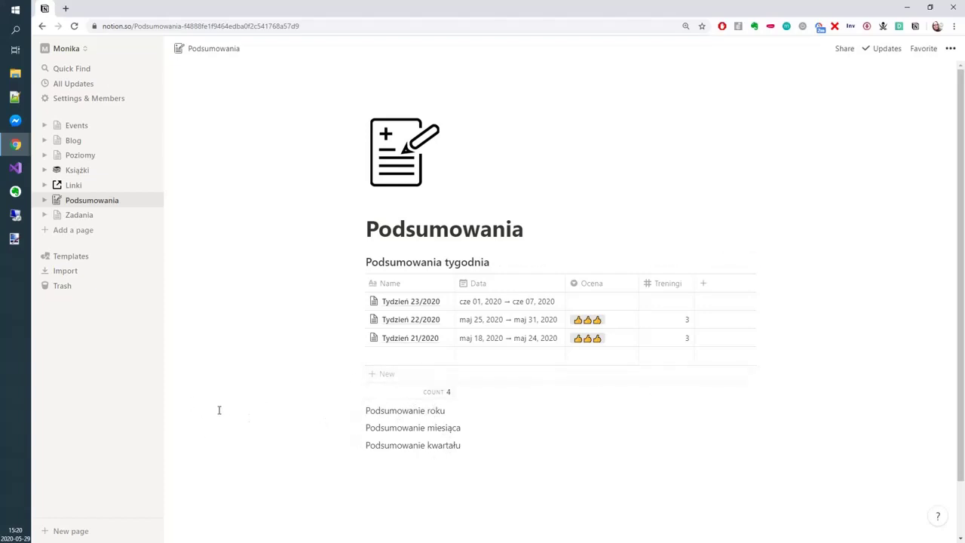
- Open the Tydzień 23/2020 entry in the weekly summaries table and examine the formula behind its Numer property
click(396, 305)
key(Escape)
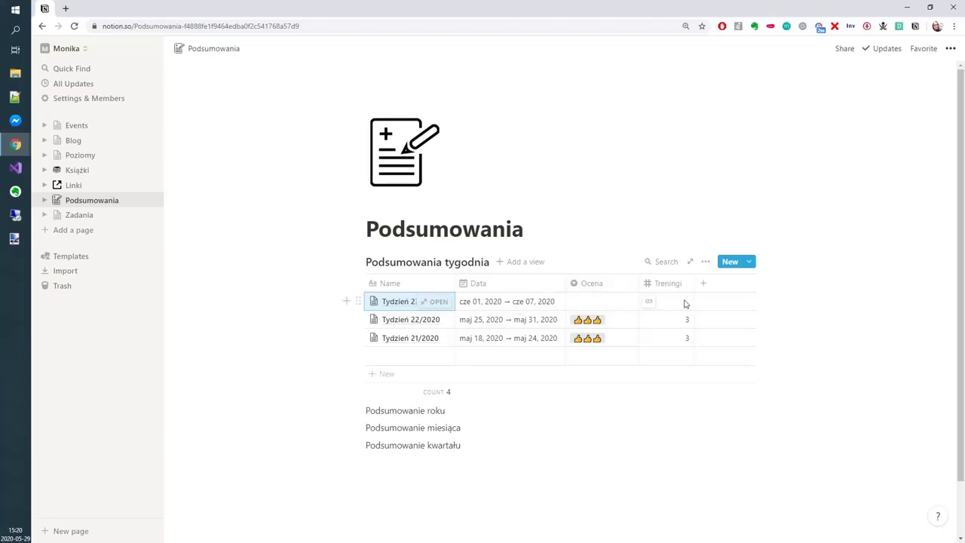
click(434, 306)
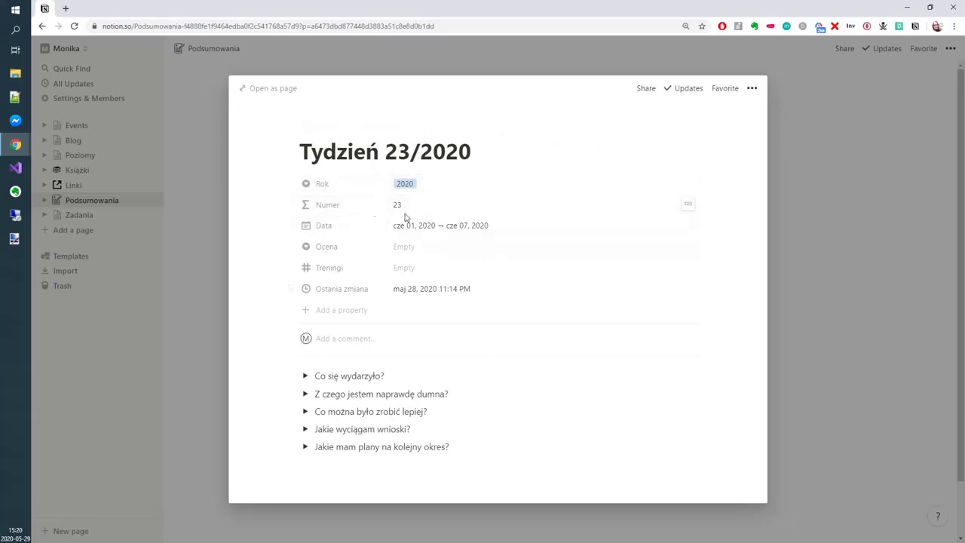
click(337, 215)
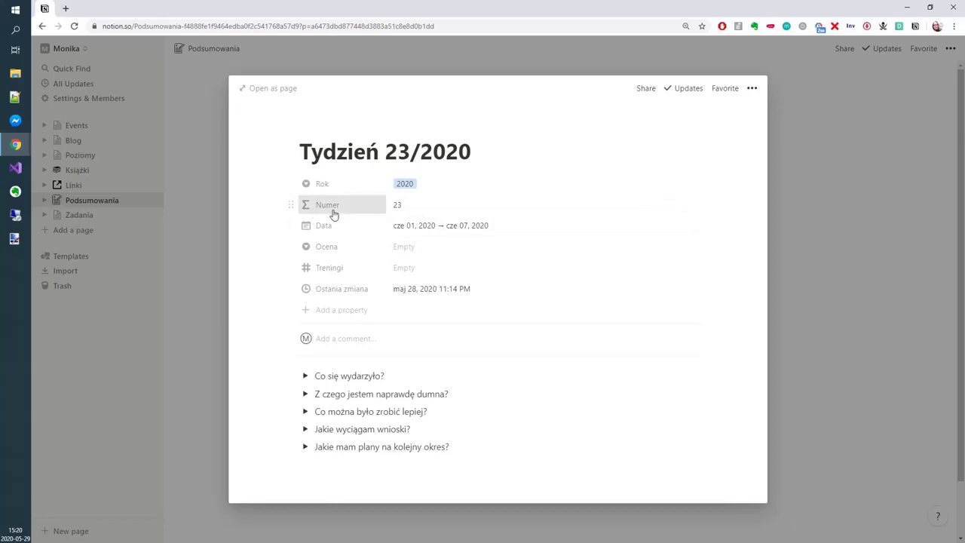
click(325, 289)
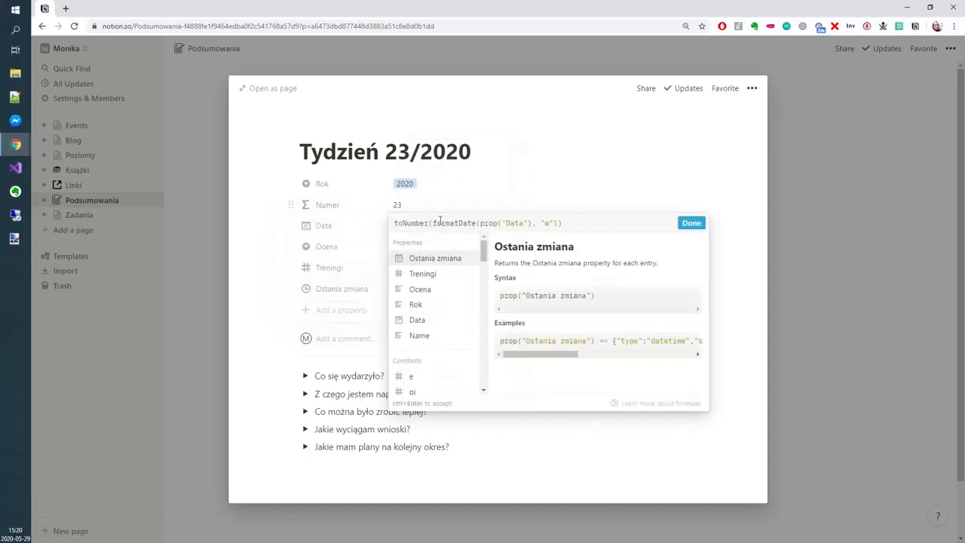
drag(605, 220, 391, 224)
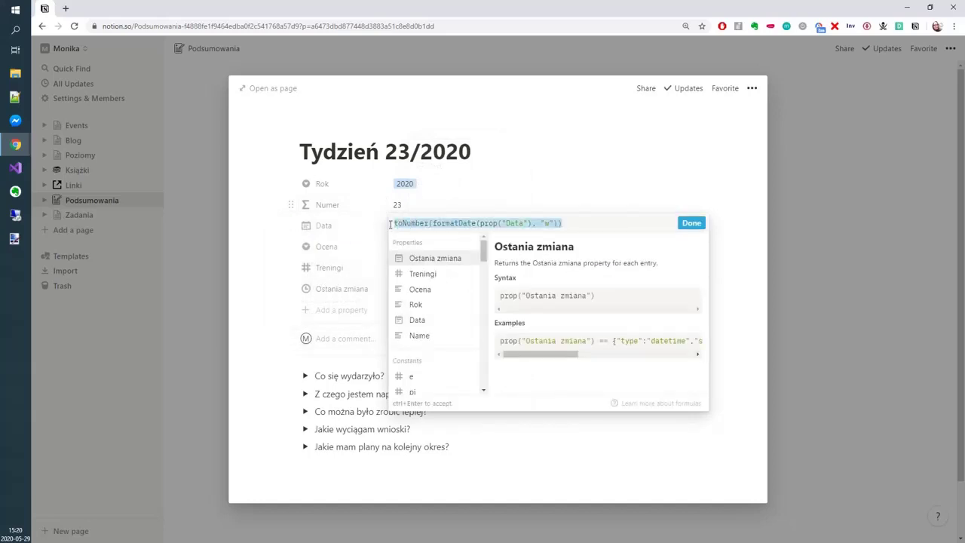
click(532, 158)
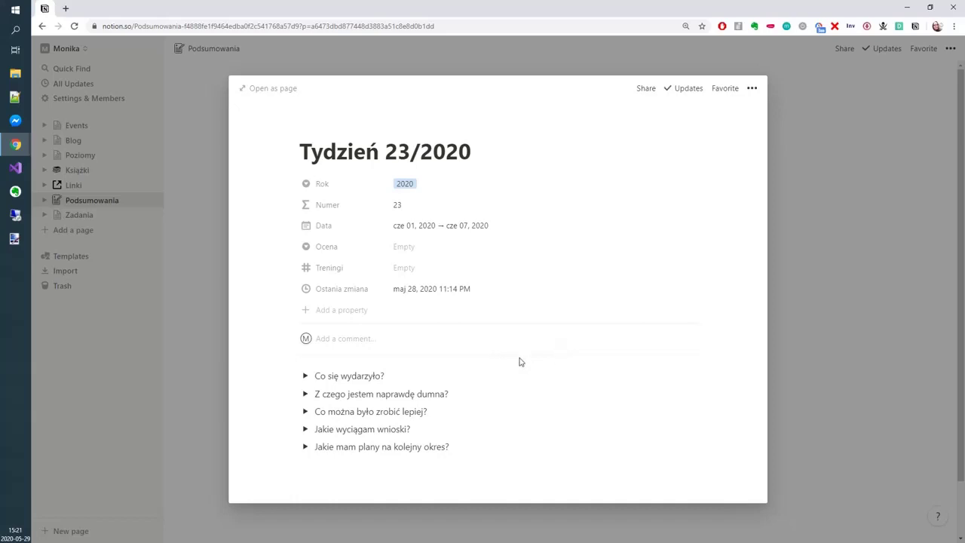
click(197, 303)
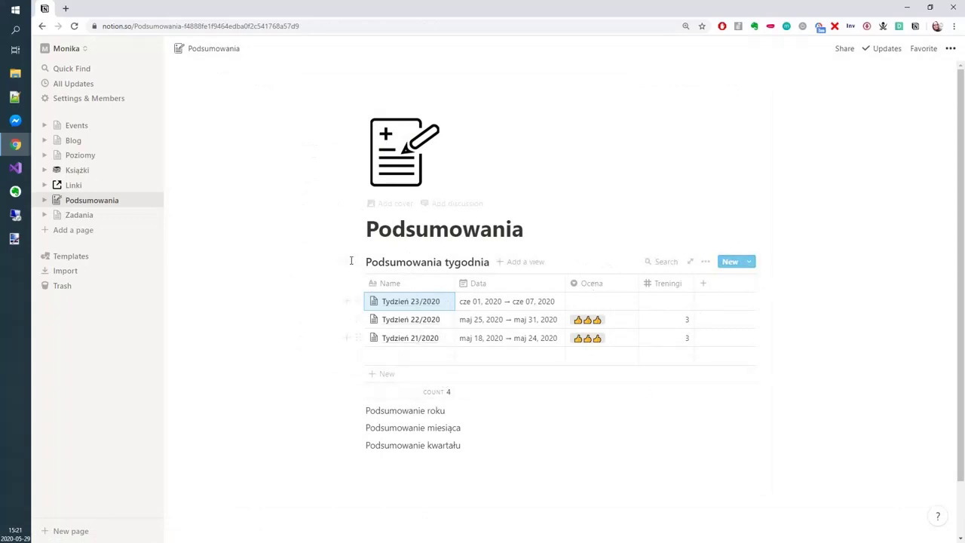
- Add a new page titled Podsumowania and give it a random icon
click(69, 237)
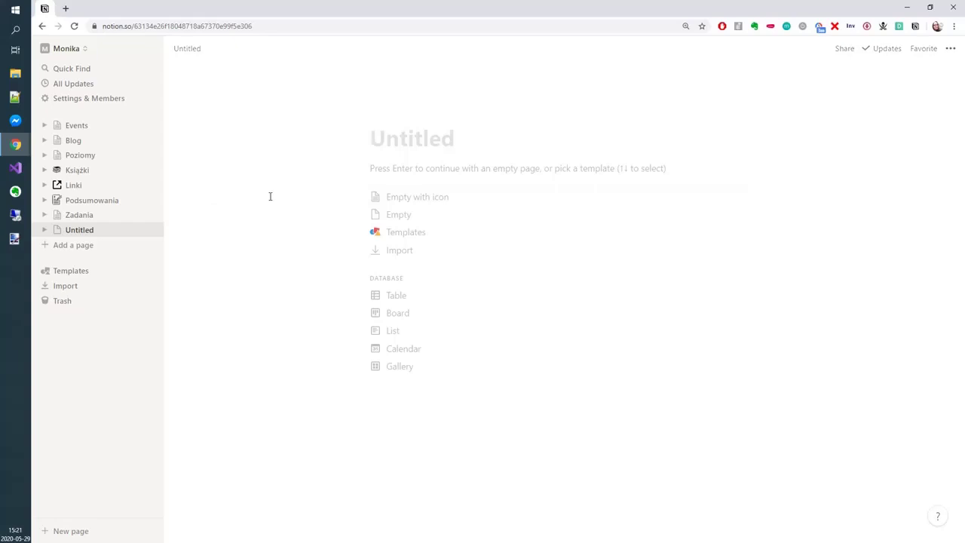
text(Podsumowania)
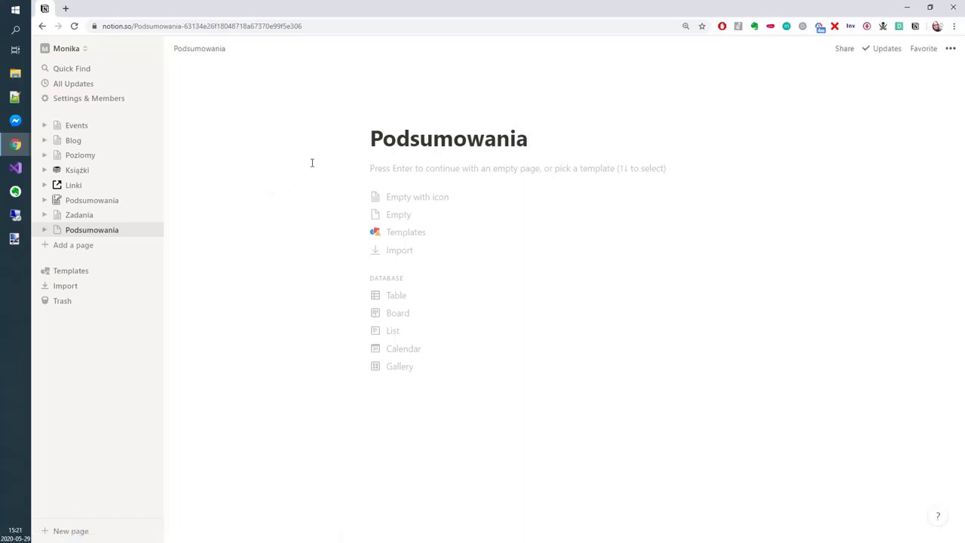
key(Home)
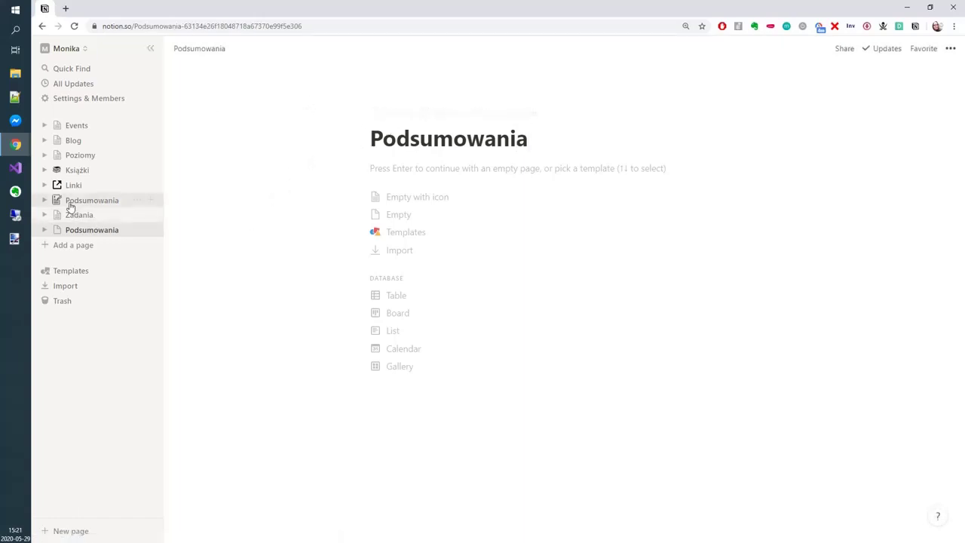
click(380, 113)
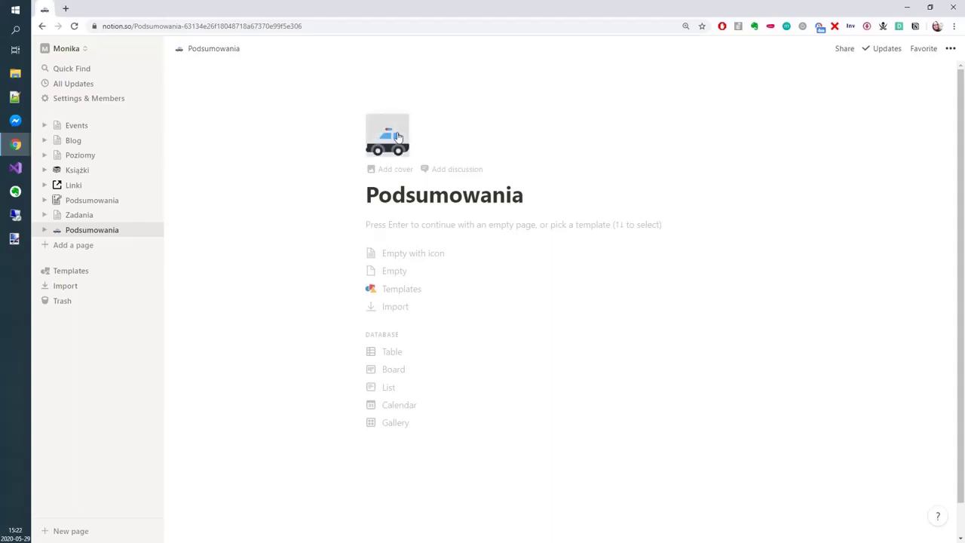
- Change the Podsumowania page's icon to the red pushpin emoji
click(403, 140)
scroll(445, 290, down, 1)
scroll(286, 276, up, 1)
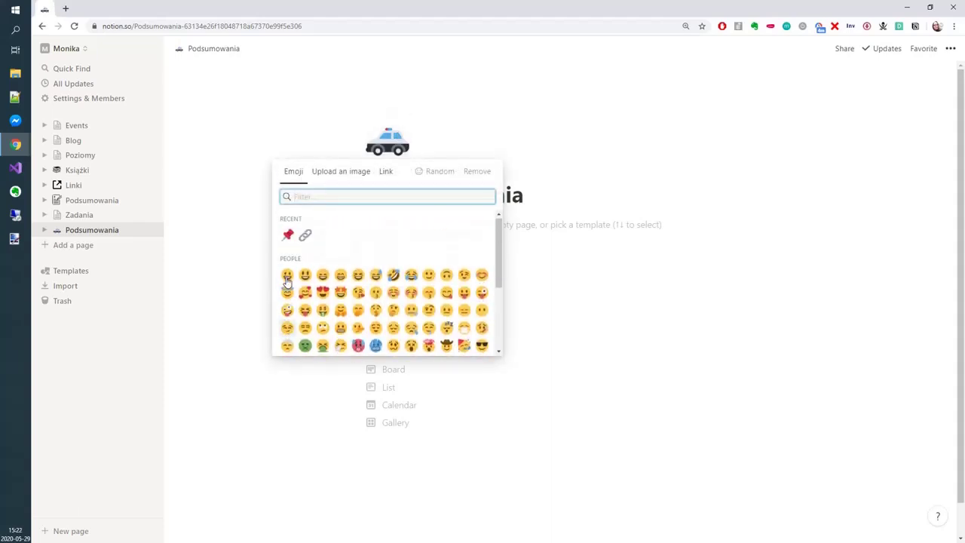
click(287, 235)
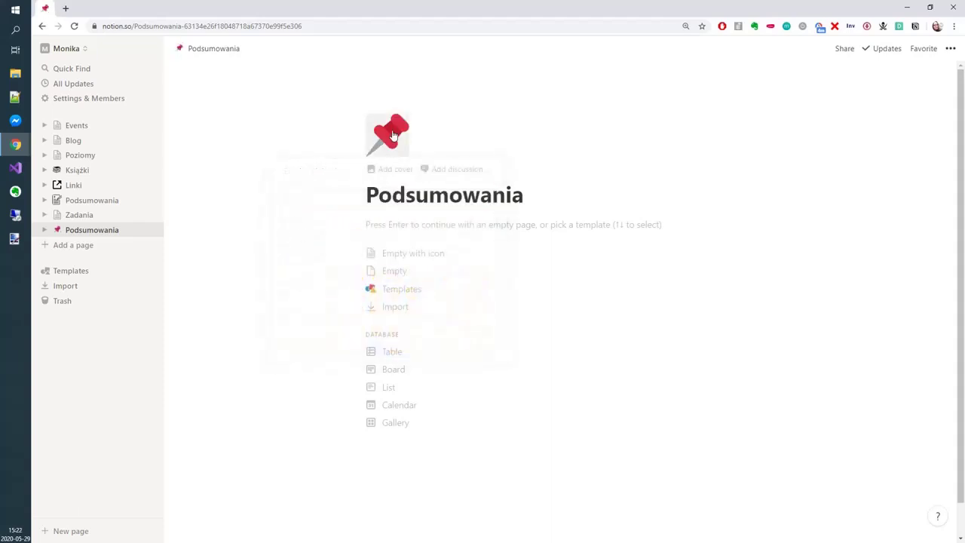
- Open the image-link option for the page icon and search Google Images for "summary icon" in a new browser tab
click(382, 139)
click(385, 172)
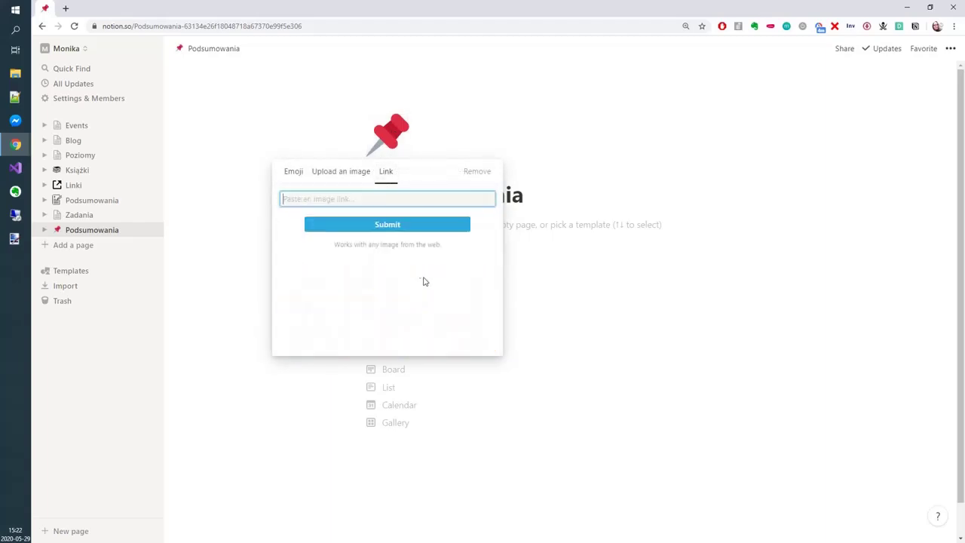
click(66, 9)
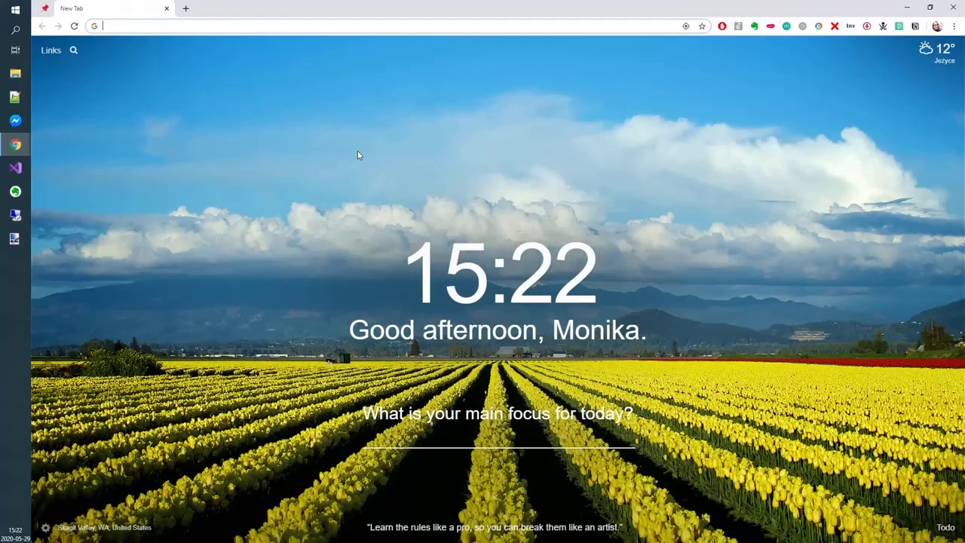
text(suma)
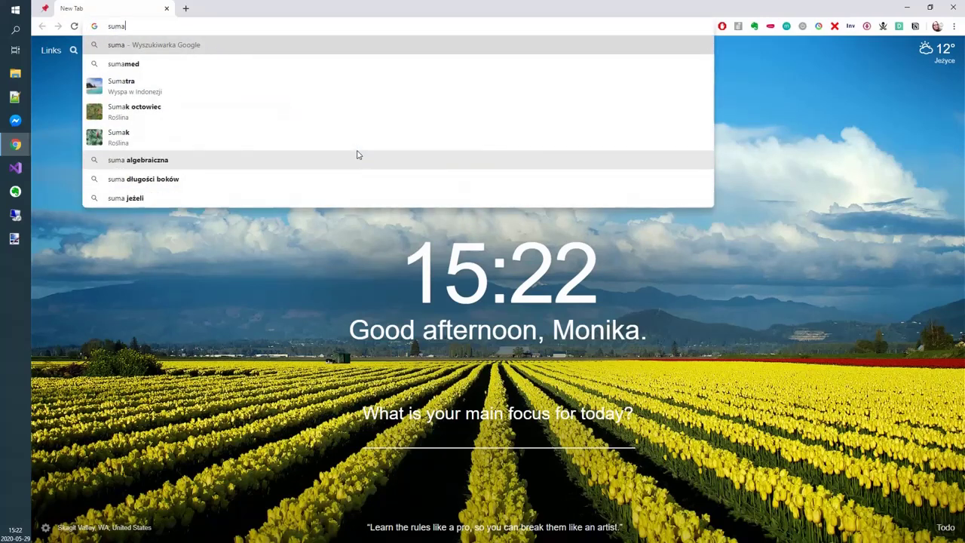
key(BackSpace)
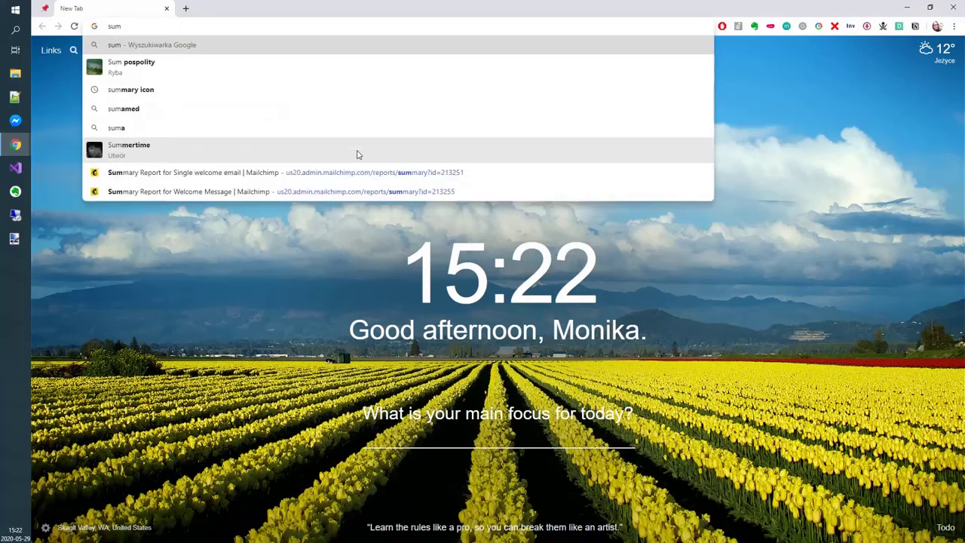
text(mar)
key(Return)
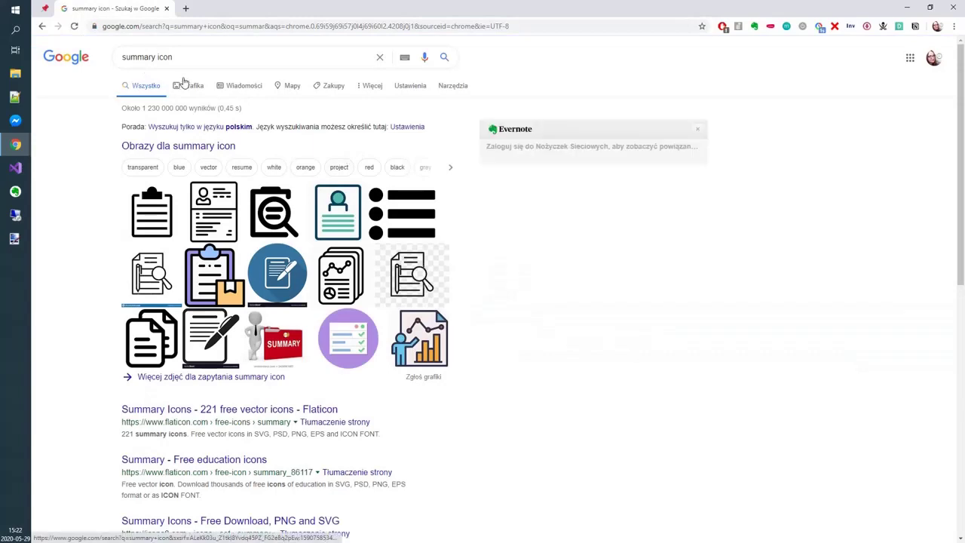
click(187, 85)
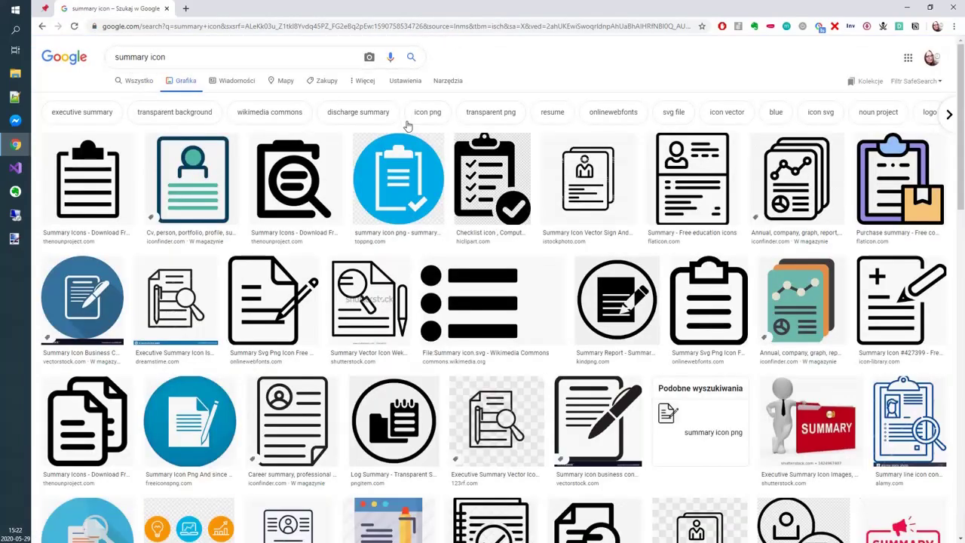
- Try to get the image address of a summary icon from its Noun Project page, and close that page
click(303, 193)
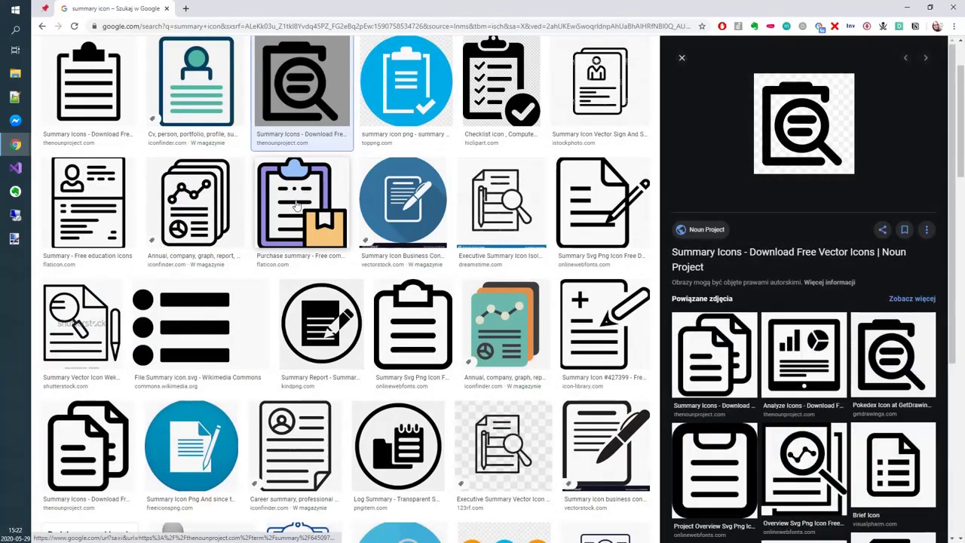
click(816, 118)
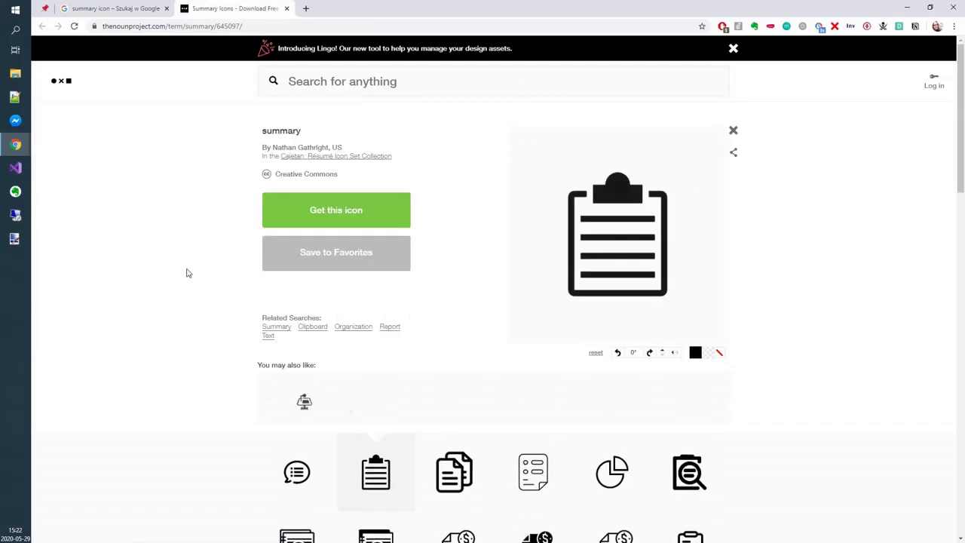
right_click(591, 230)
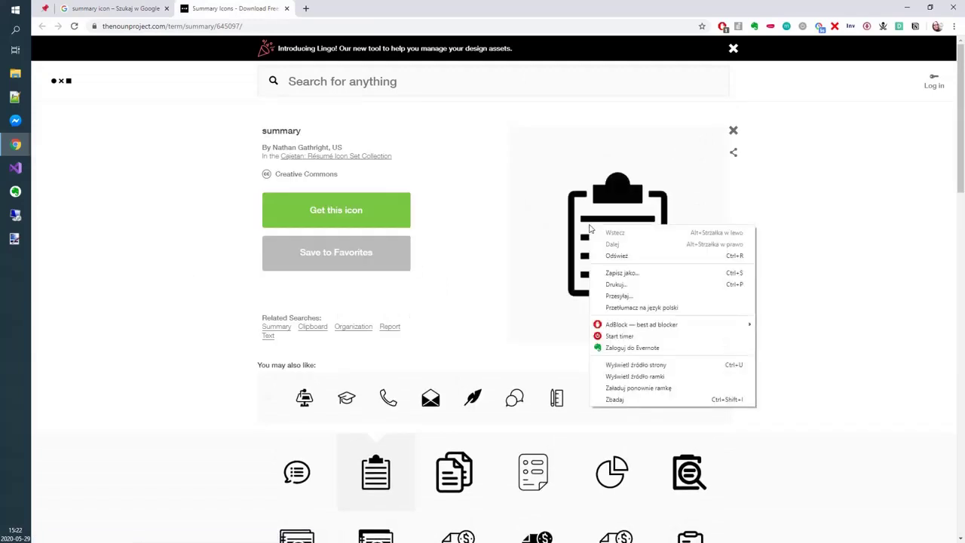
click(145, 199)
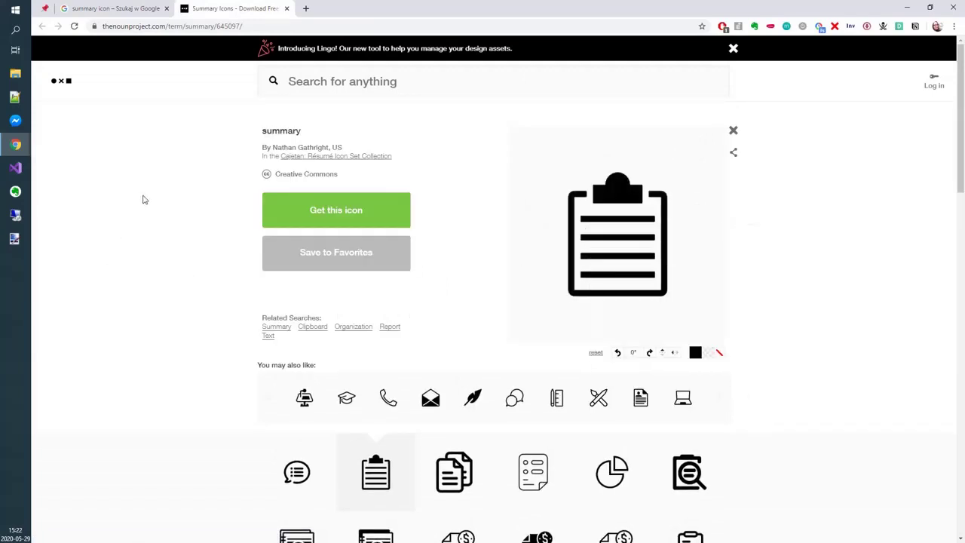
right_click(587, 250)
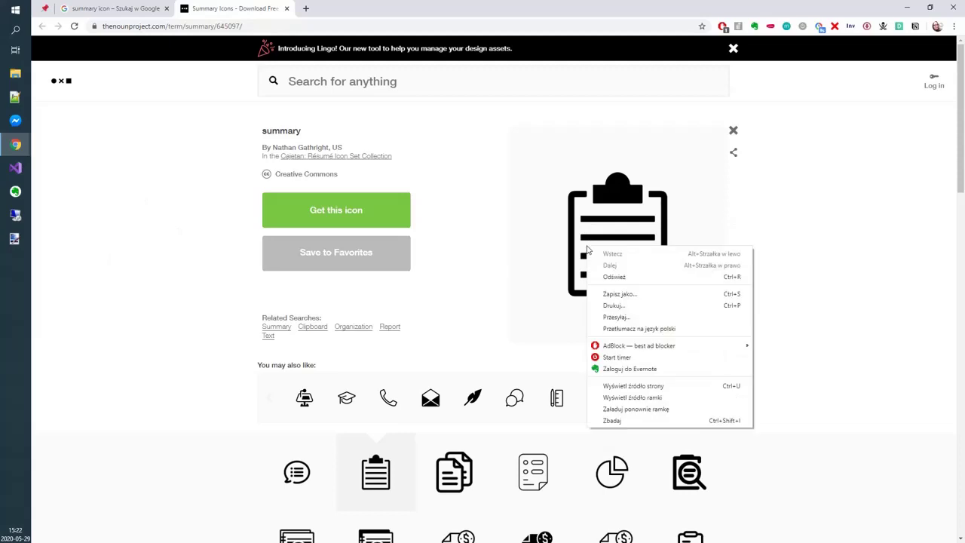
click(287, 8)
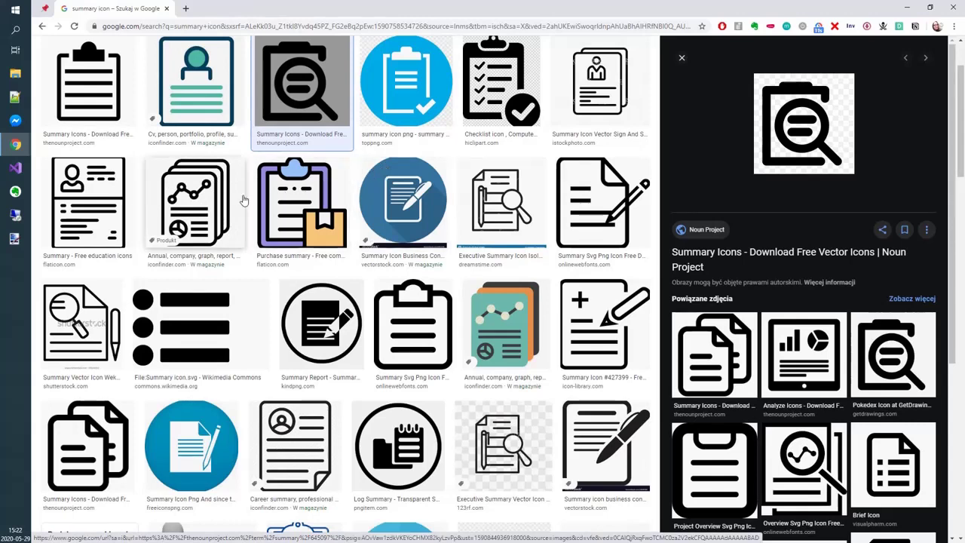
- Open the green and navy Iconfinder CV icon in its own tab and copy its image address
click(203, 101)
right_click(815, 169)
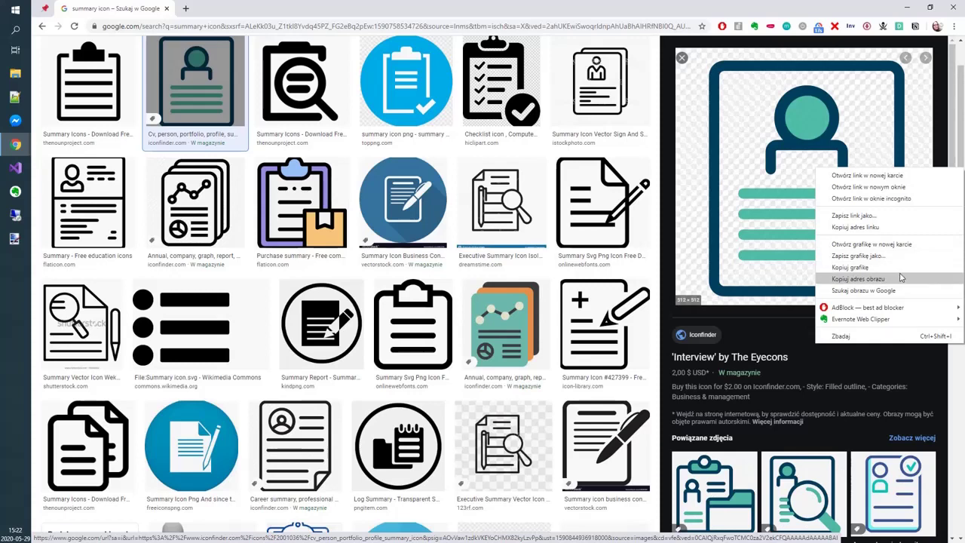
click(891, 244)
click(254, 7)
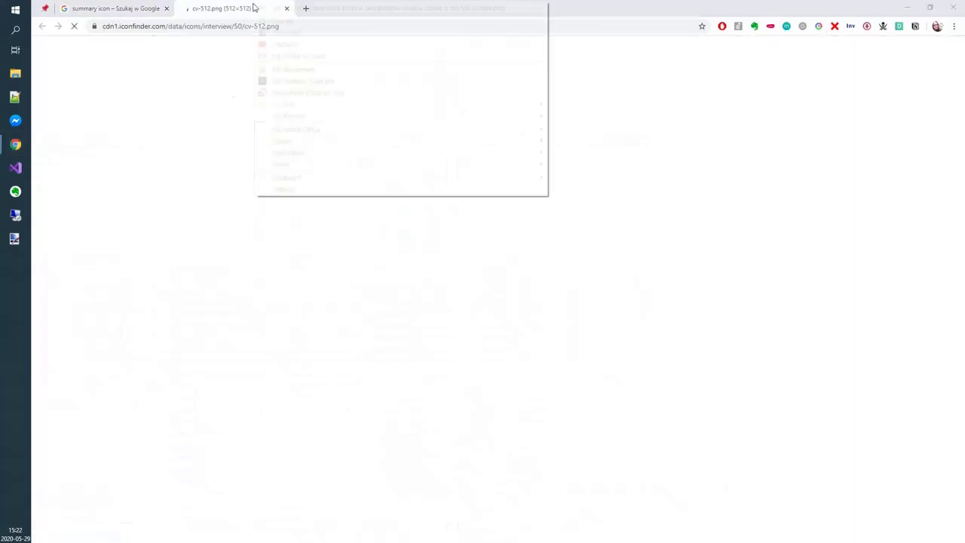
right_click(502, 261)
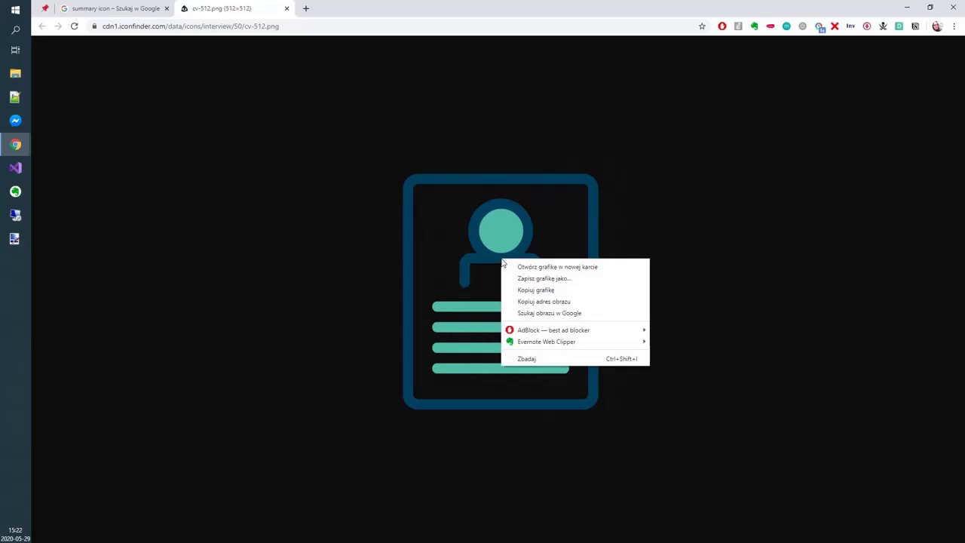
click(578, 302)
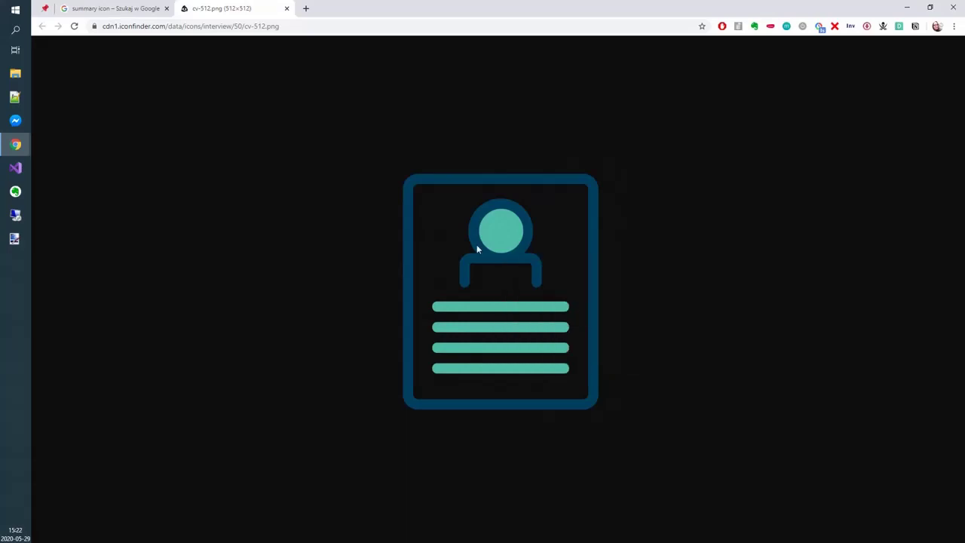
- Return to the Podsumowania page in Notion and set its icon from the copied image link
click(47, 9)
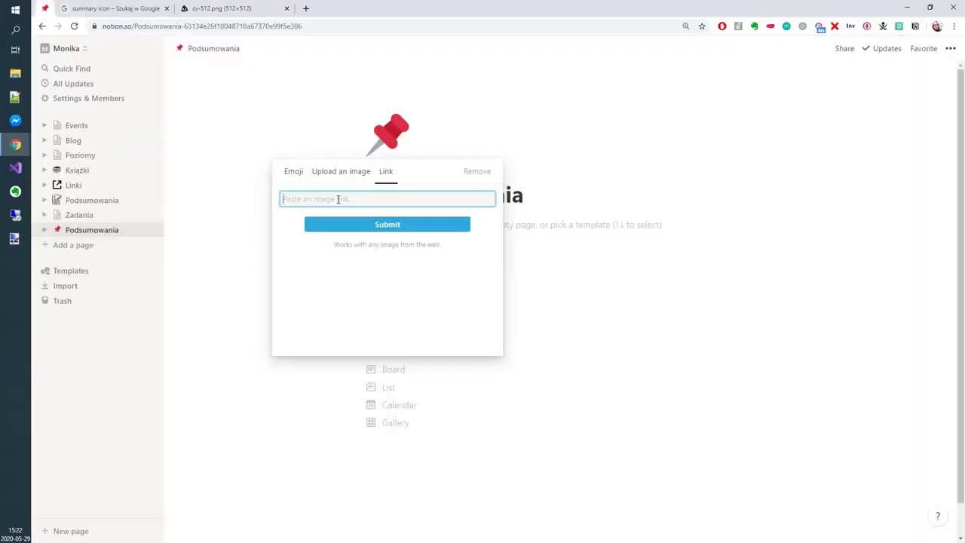
key(ctrl+v)
click(377, 223)
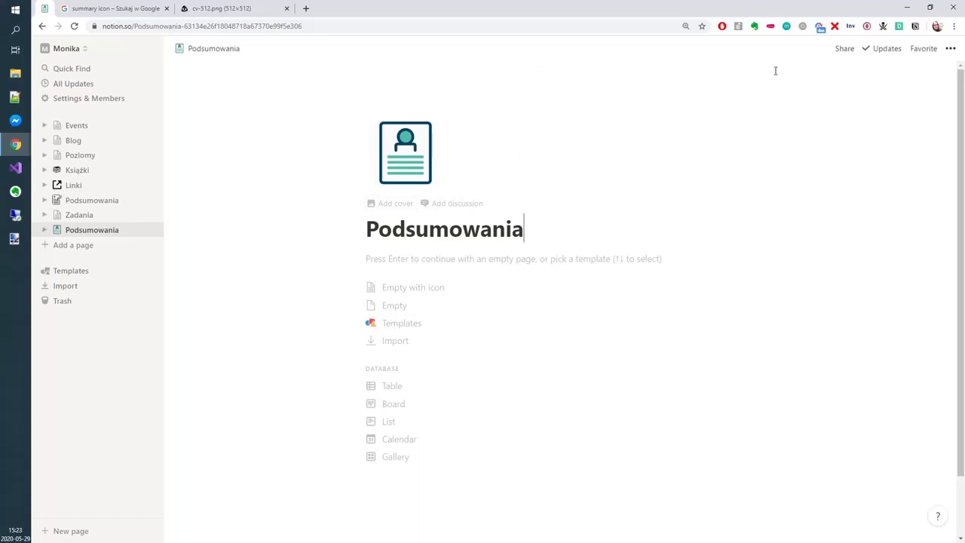
- Add a cover to the Podsumowania page and look through the gallery, upload, link and Unsplash sources for changing it
click(400, 202)
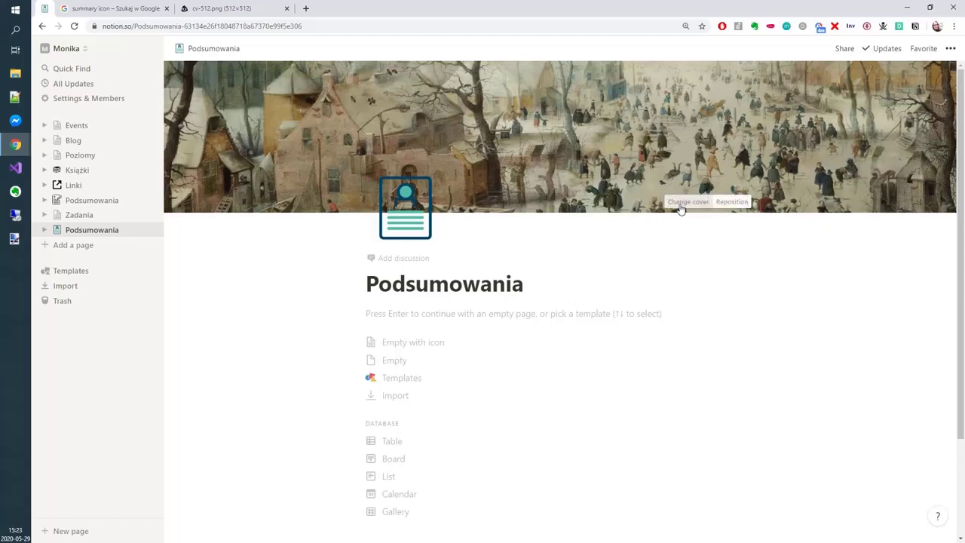
click(682, 205)
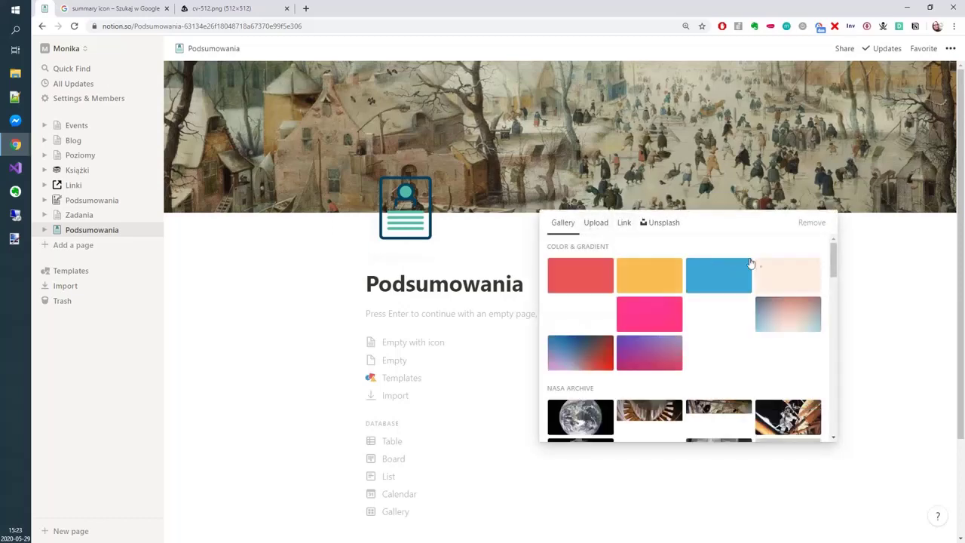
scroll(754, 262, down, 3)
scroll(758, 264, down, 10)
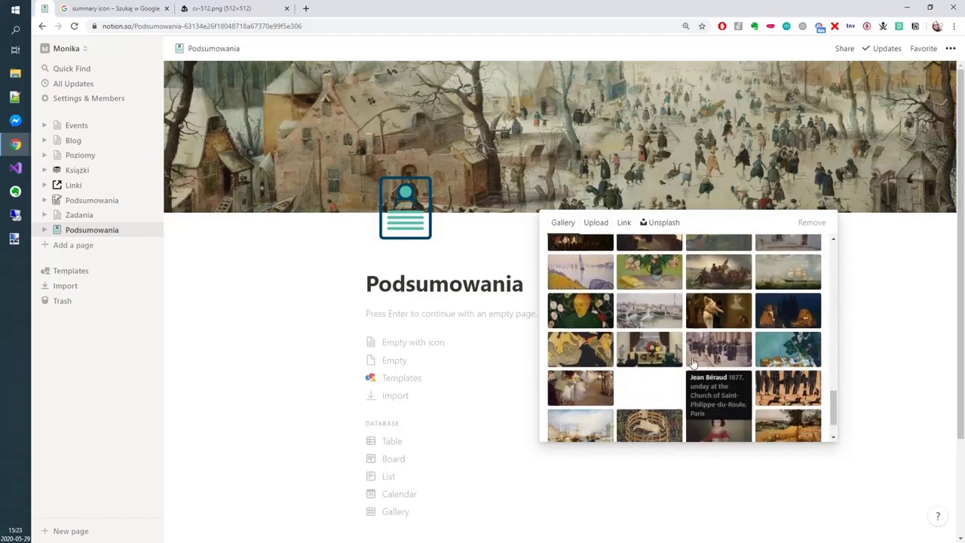
click(596, 222)
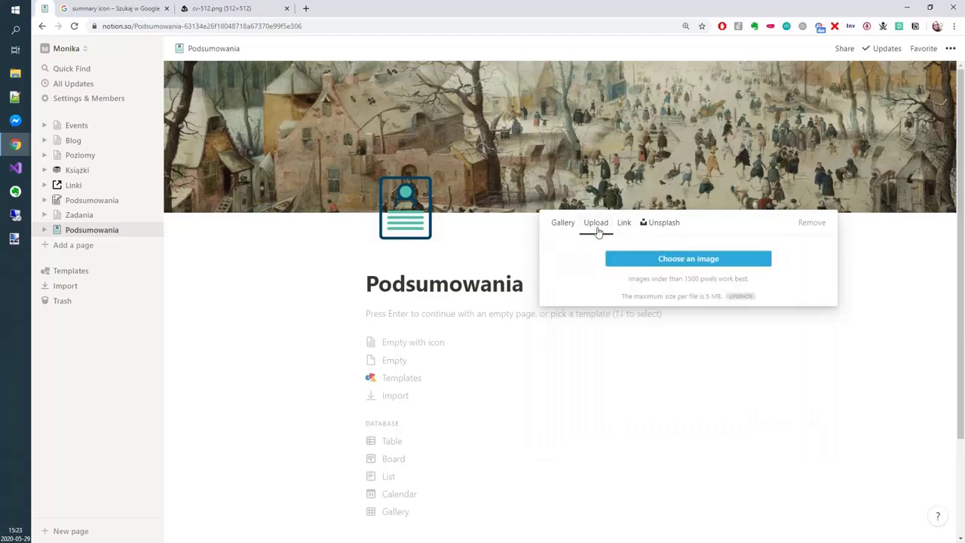
click(624, 223)
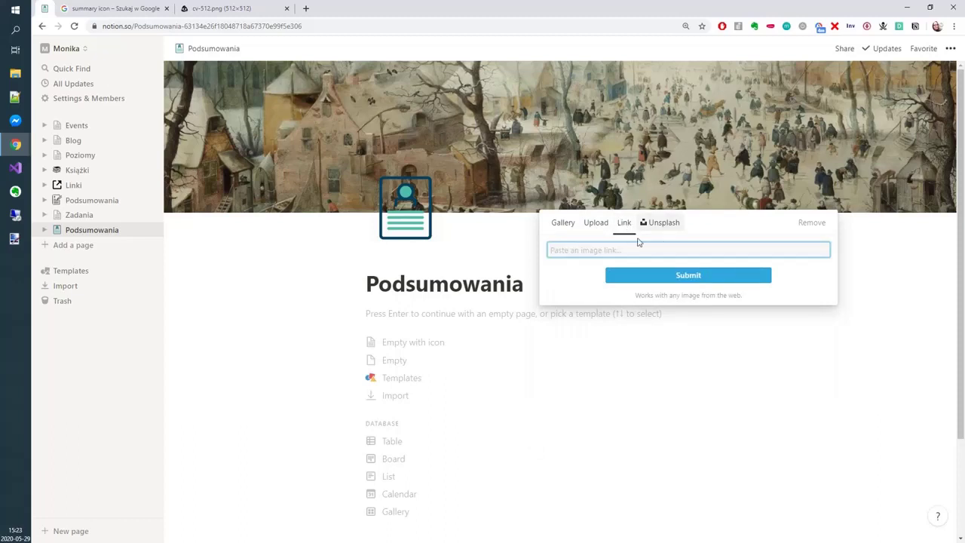
click(662, 222)
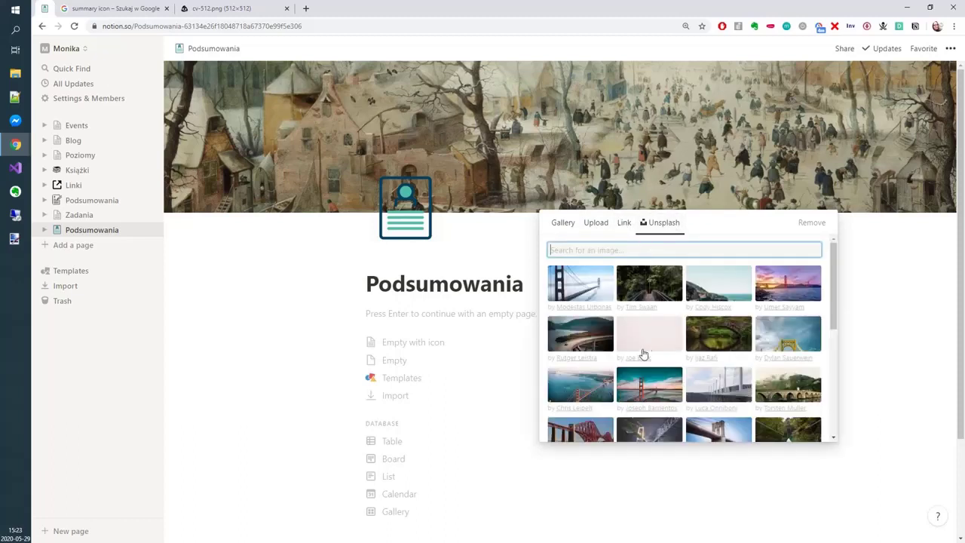
- Try the Unsplash photo of a suspension bridge in fog as the page cover and browse the other suggestions
click(584, 285)
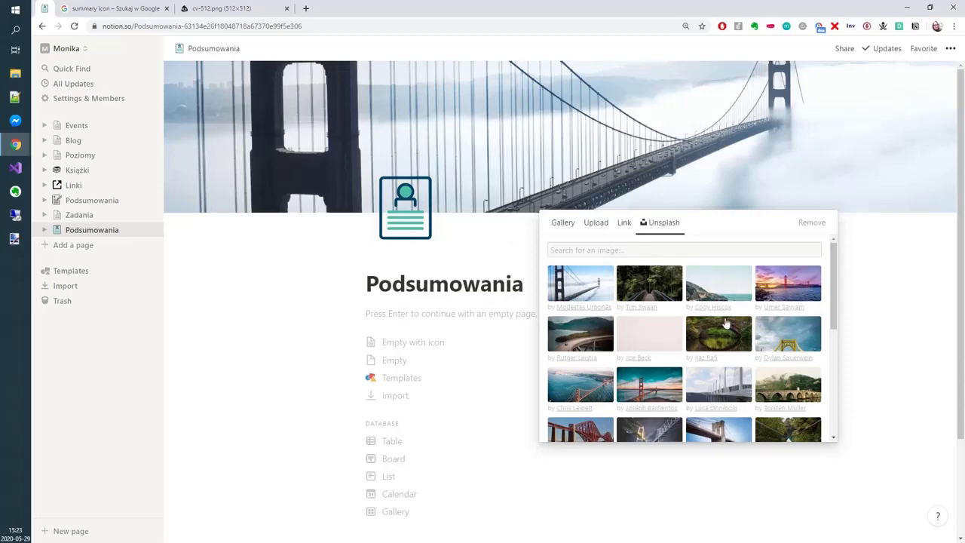
scroll(743, 337, down, 2)
scroll(700, 309, up, 2)
- Search Unsplash for "calendar" and set the photo with the "THIS WEEK" planner and gold jewellery as the page cover
click(643, 250)
text(calendar)
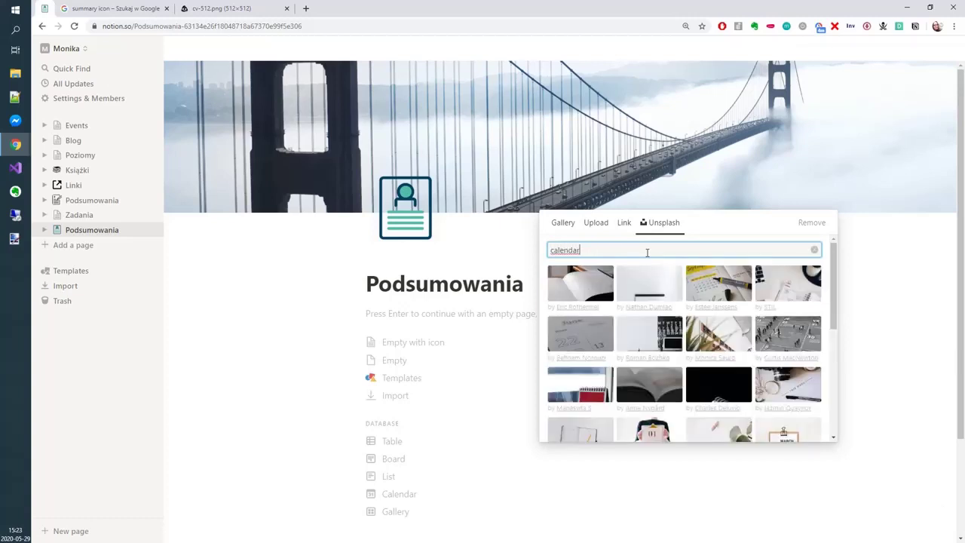
click(641, 283)
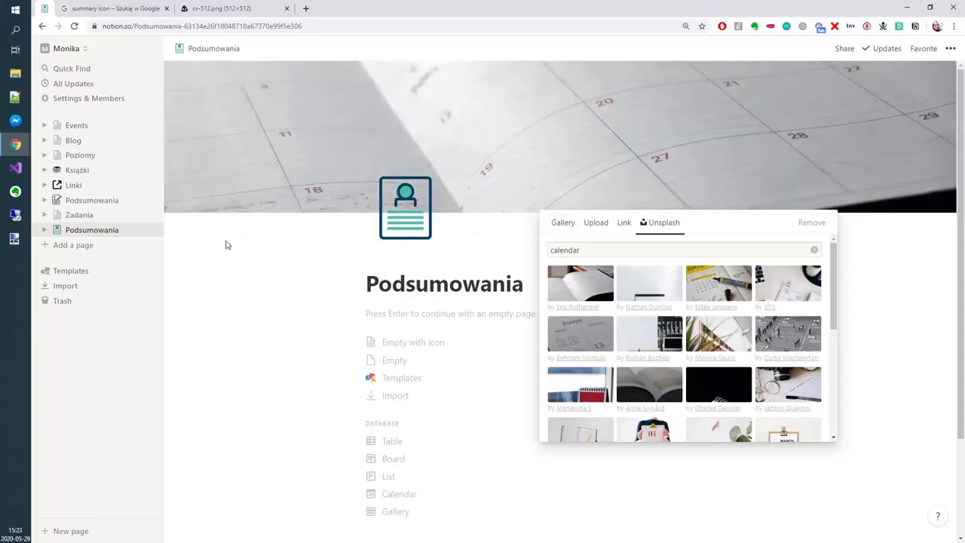
click(805, 386)
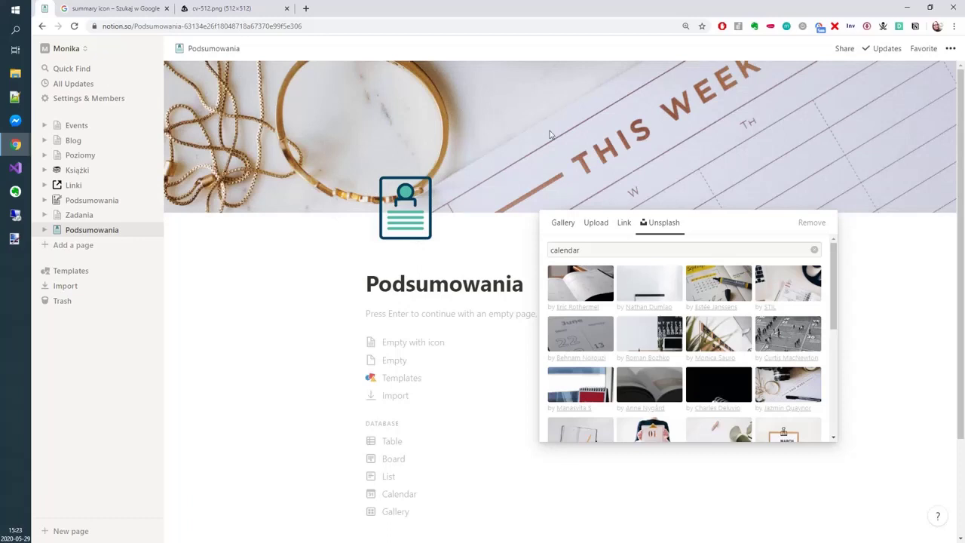
click(291, 259)
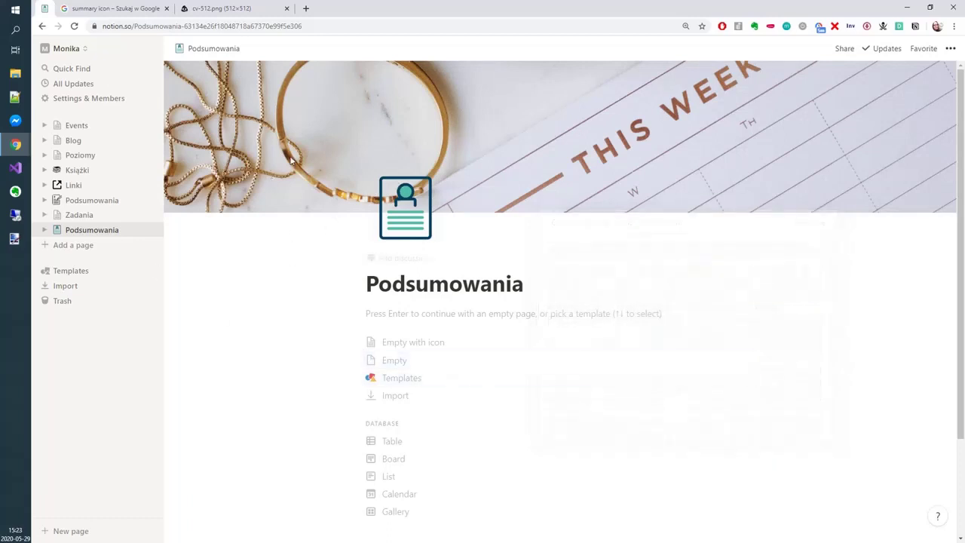
click(401, 236)
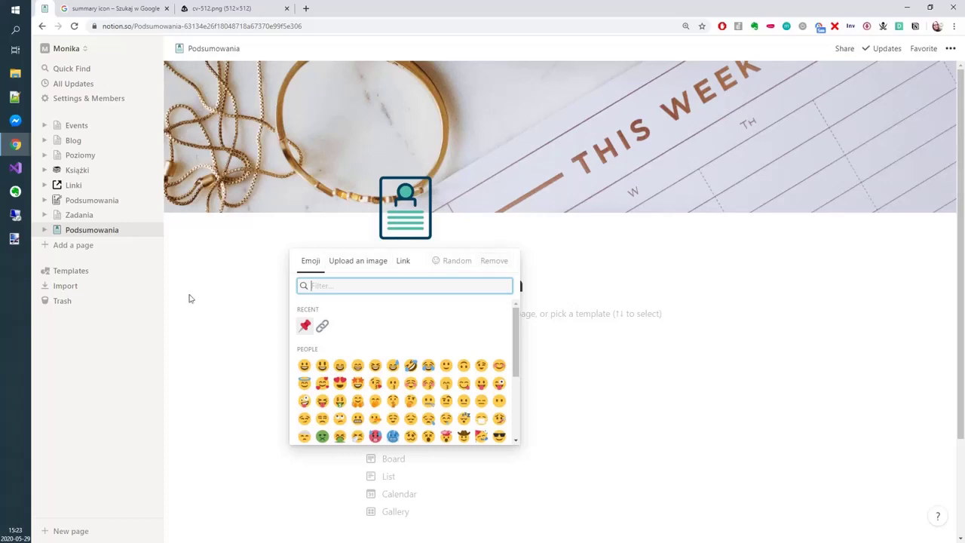
click(249, 273)
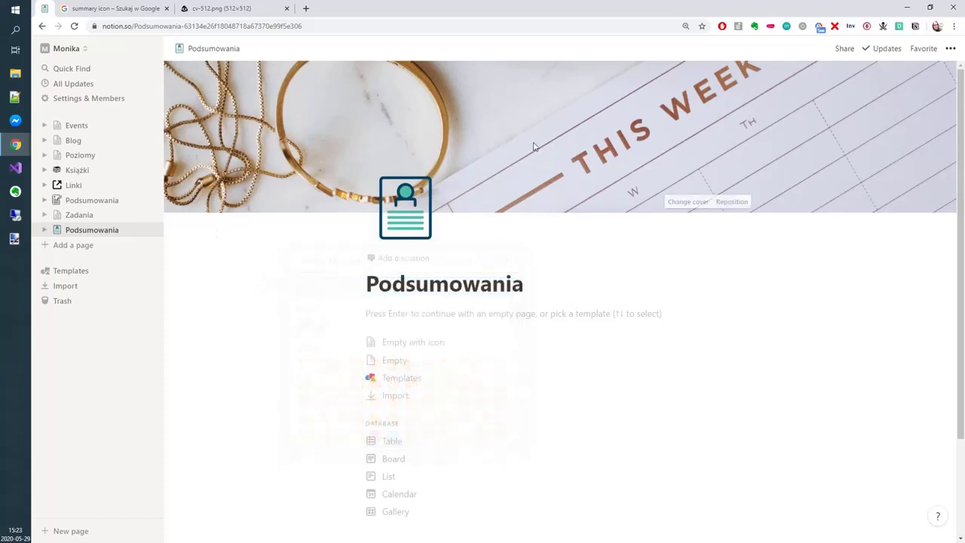
- Turn the Podsumowania page into a Table database and create a new template for it
scroll(513, 273, down, 2)
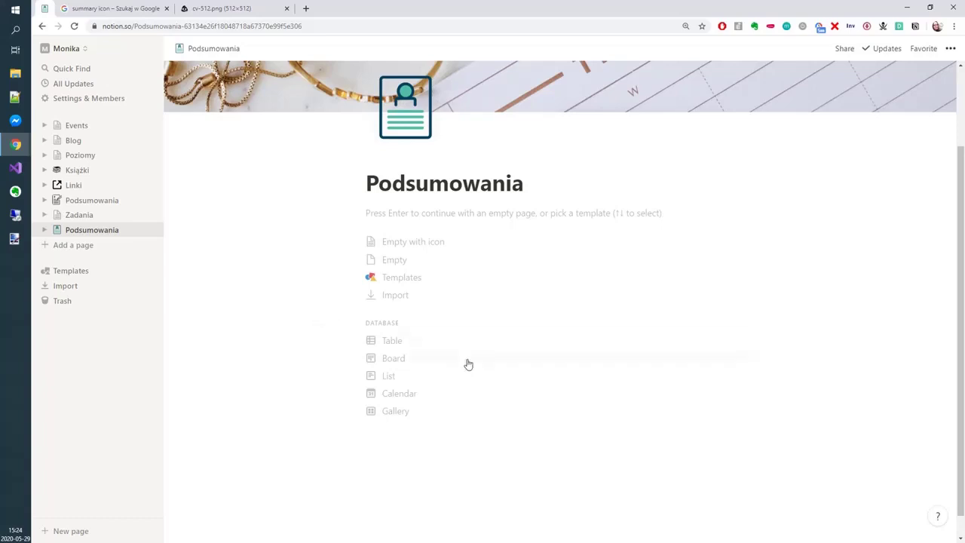
click(375, 341)
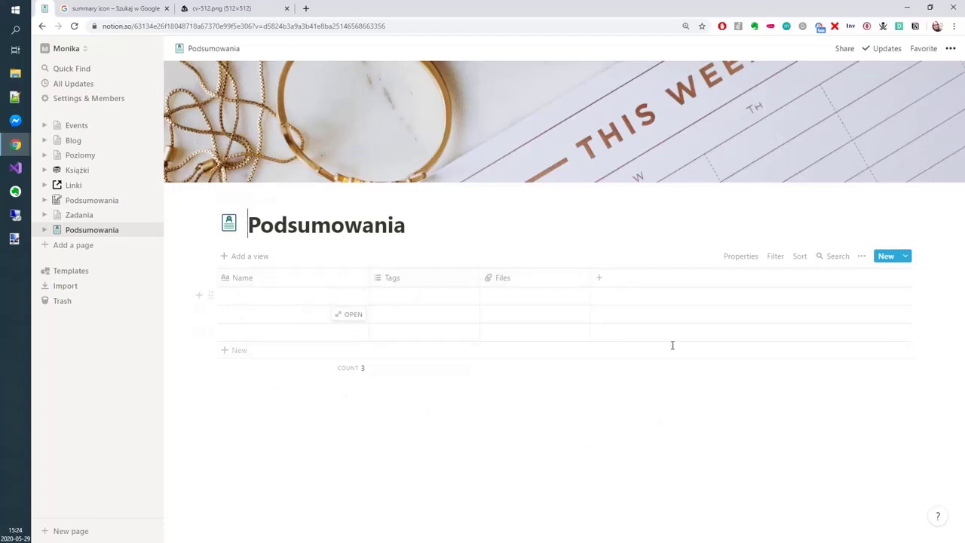
click(907, 258)
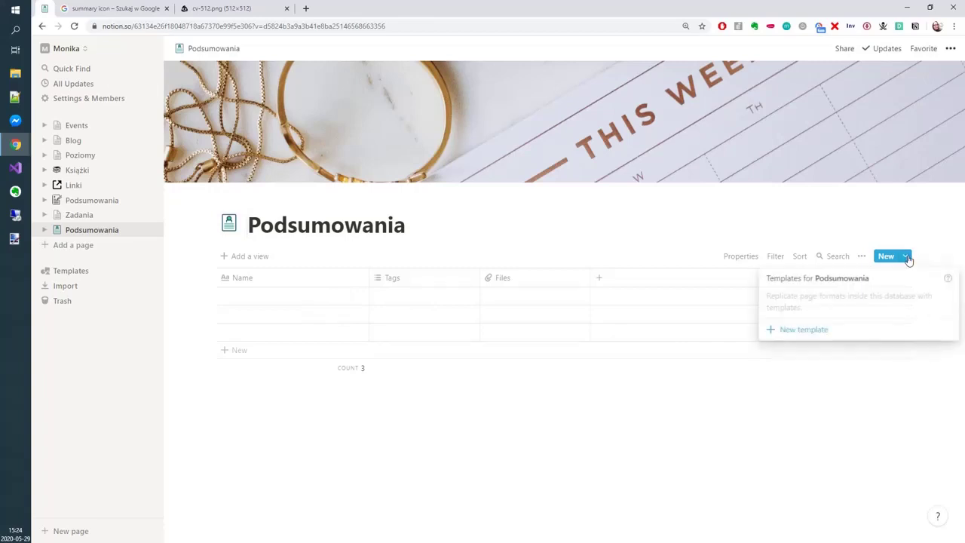
click(790, 330)
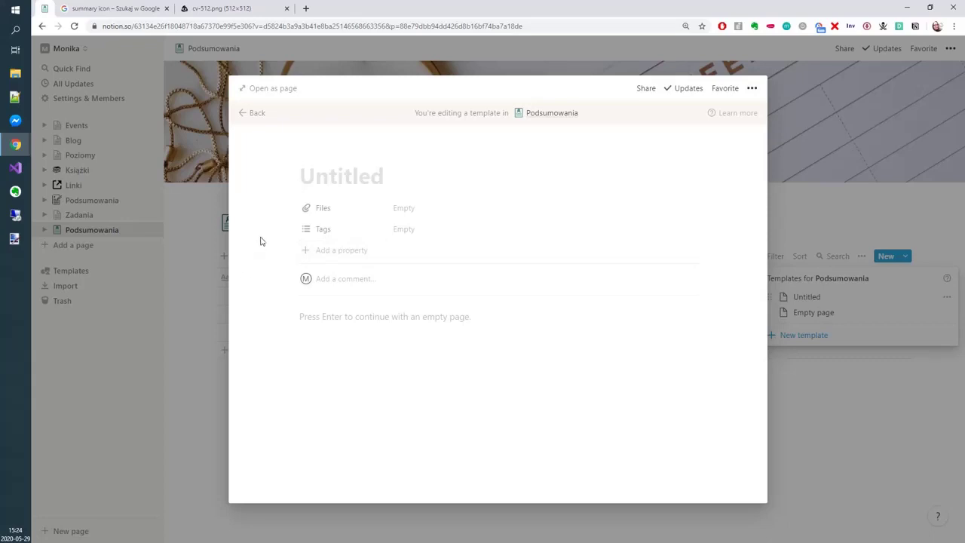
- Change the template's Files property to the Date type and rename it "Data"
click(333, 212)
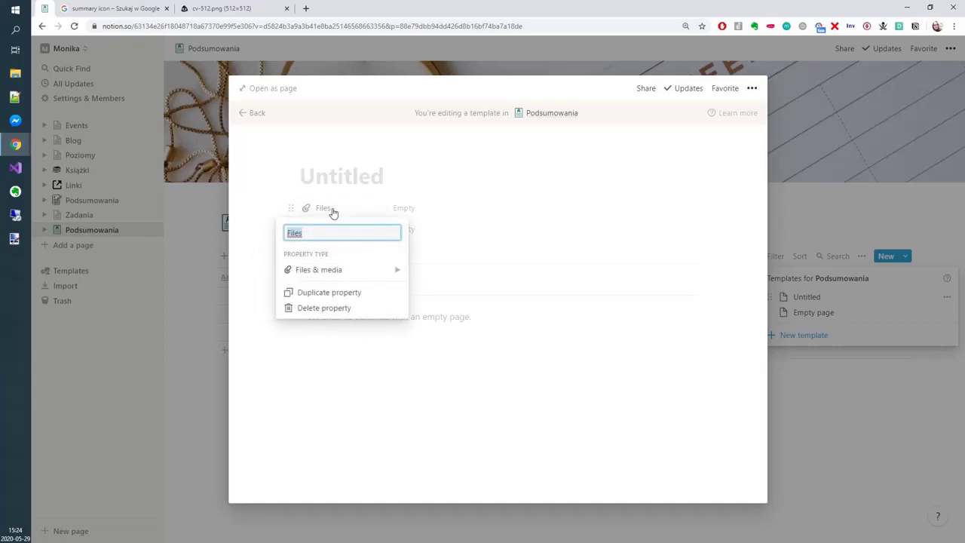
mouse_move(388, 270)
click(441, 232)
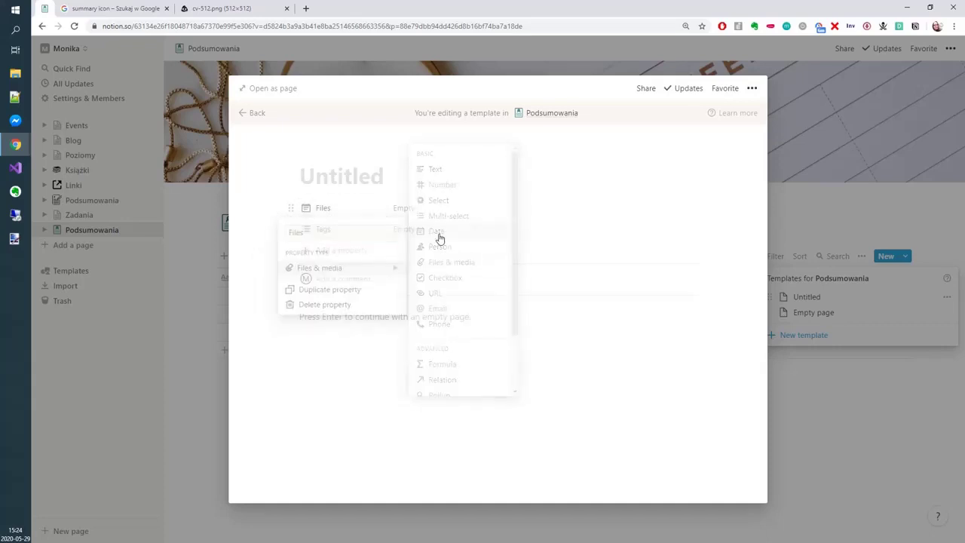
click(347, 212)
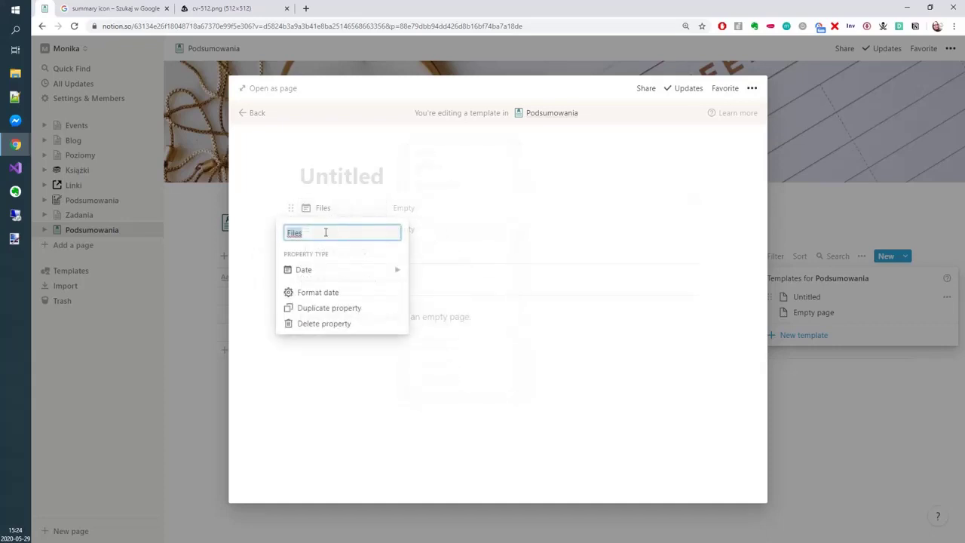
text(Data)
click(411, 209)
- Set the Data property to a date range with an end date, from June 1 to June 7, 2020
click(411, 210)
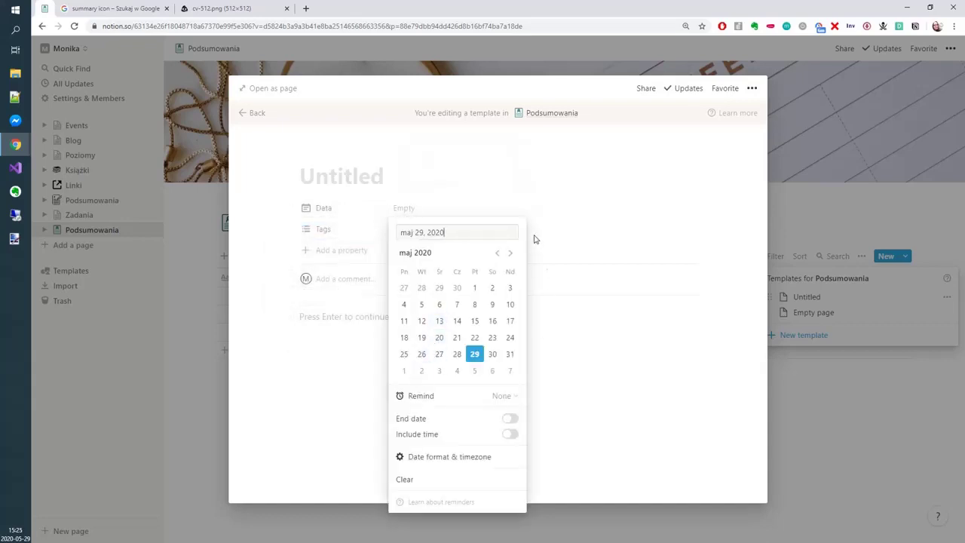
click(403, 370)
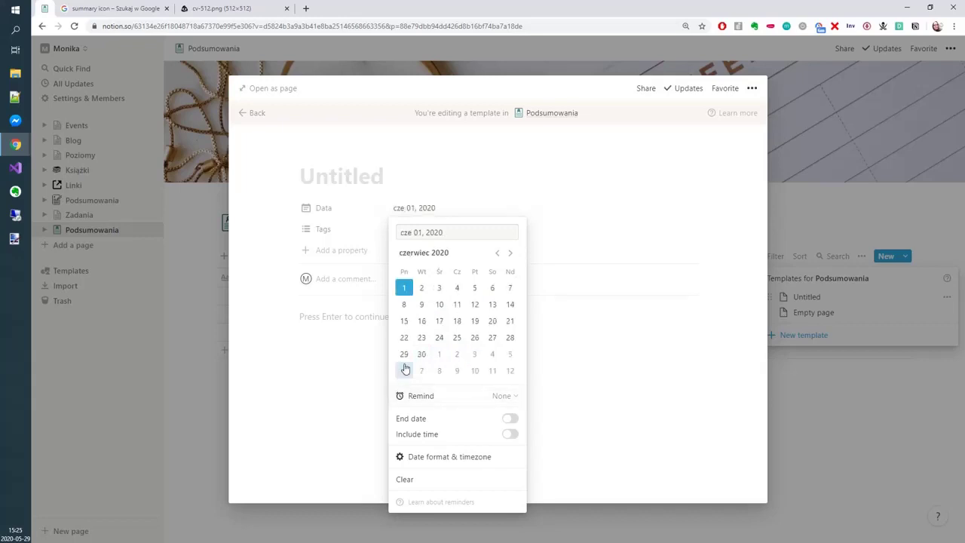
click(510, 287)
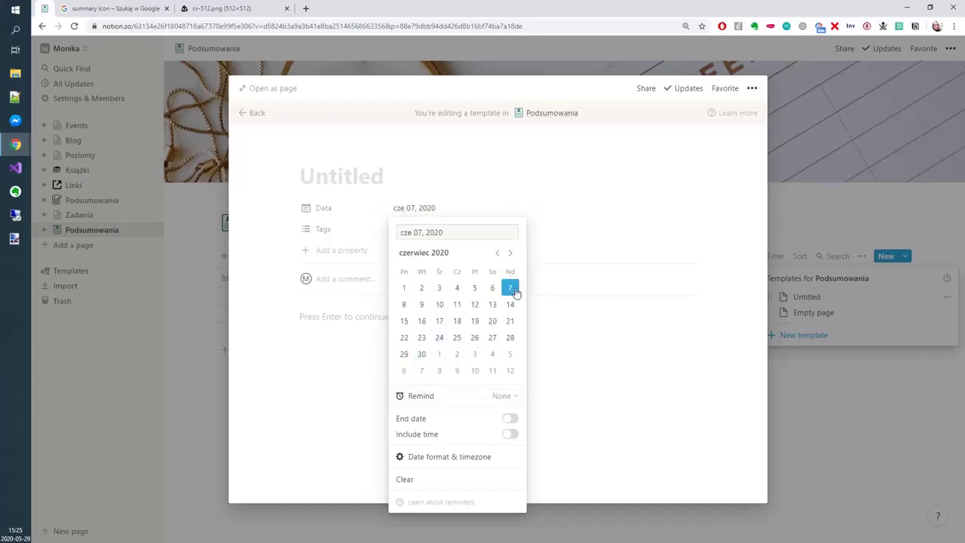
click(411, 291)
click(510, 419)
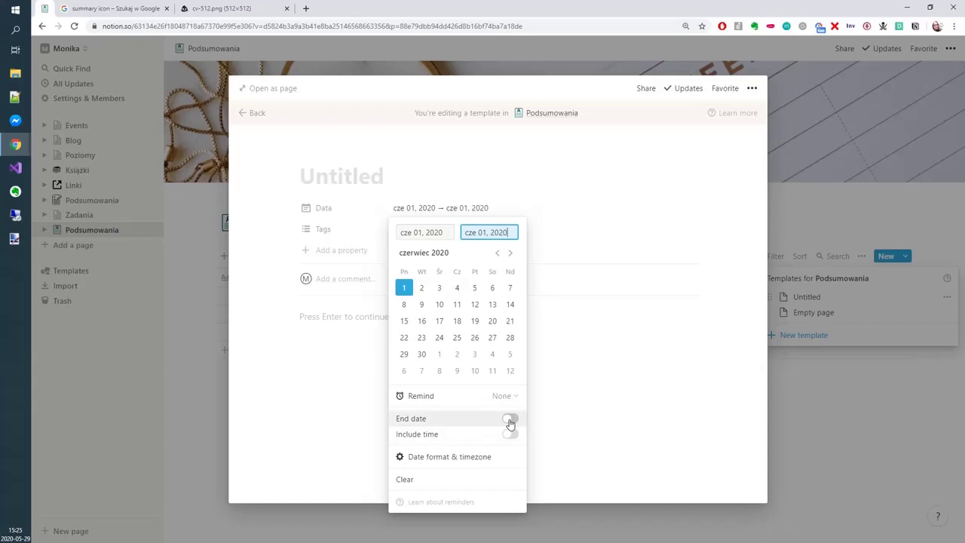
click(512, 288)
click(501, 181)
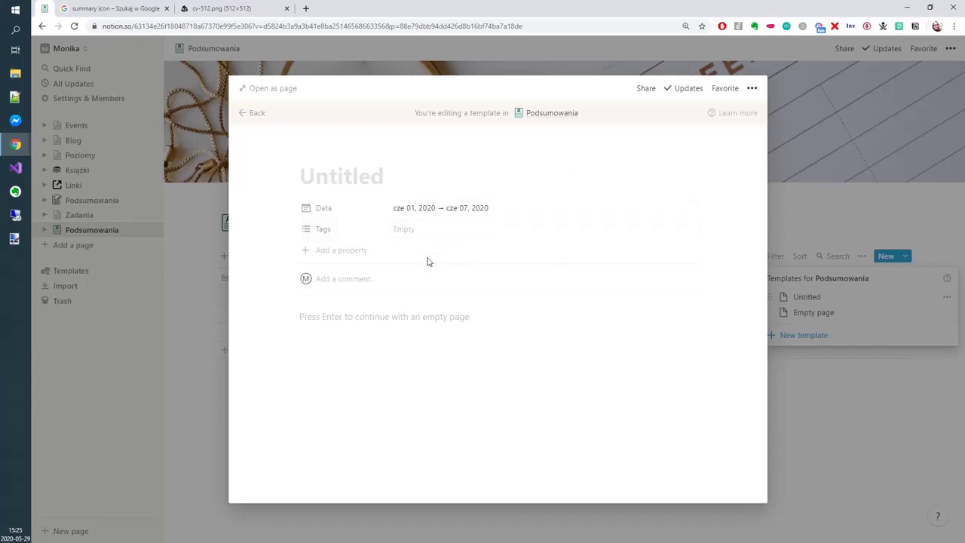
- Rename the Tags property to "Rok" and change its type to Select
click(470, 214)
click(403, 234)
click(322, 232)
click(323, 232)
text(Rok)
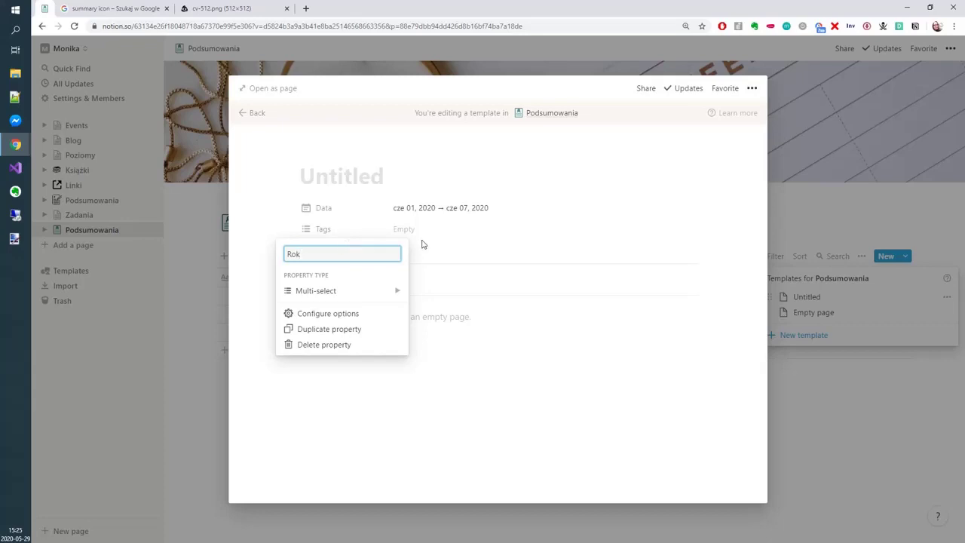
mouse_move(355, 300)
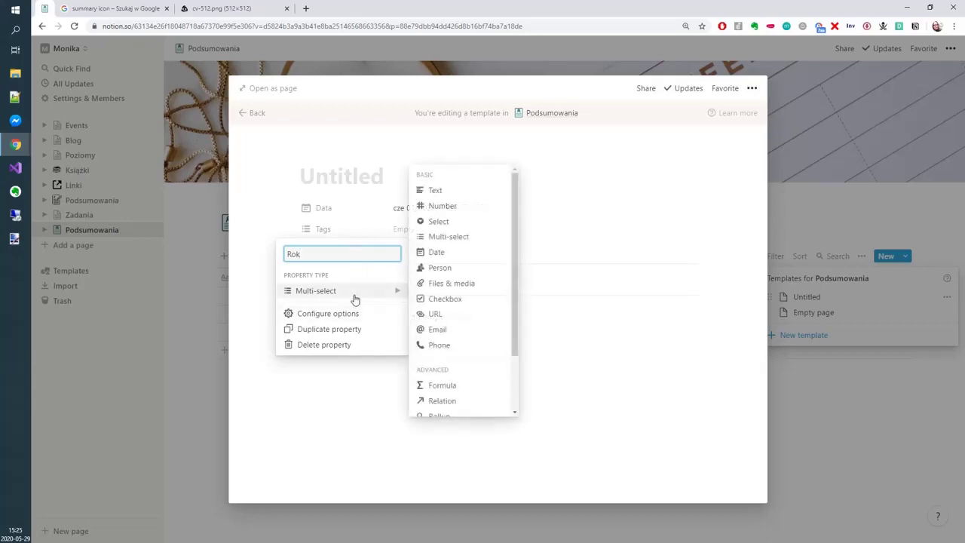
click(443, 221)
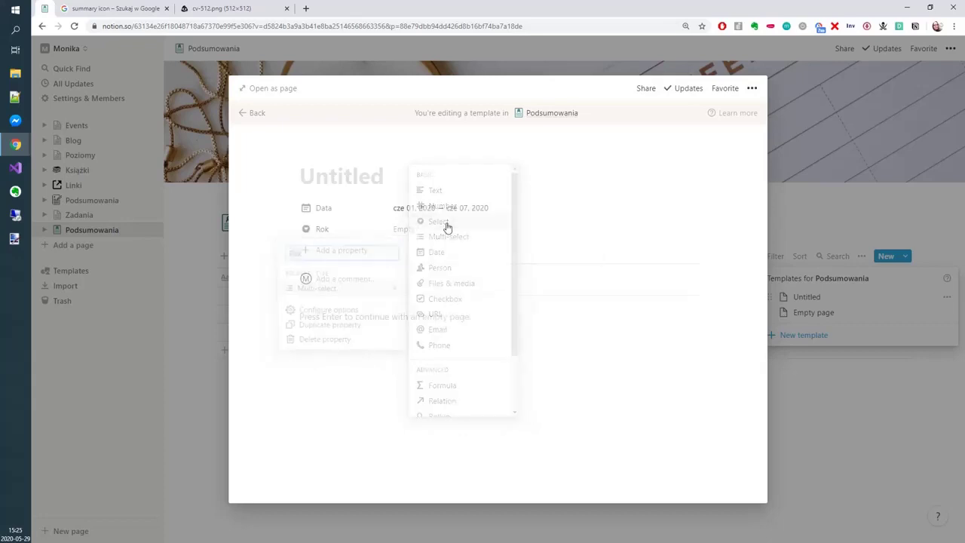
- Create the option "2020" as the value of the Rok property
click(403, 234)
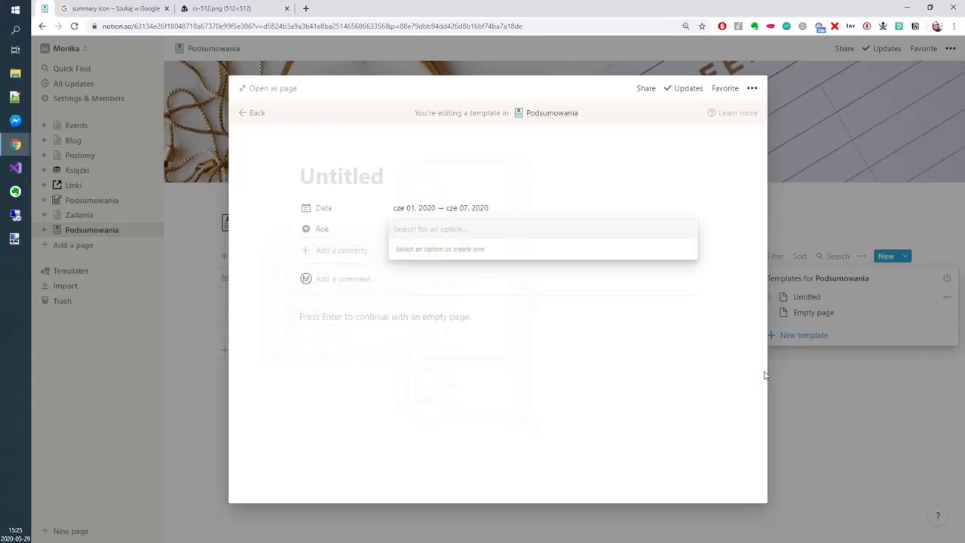
text(2020)
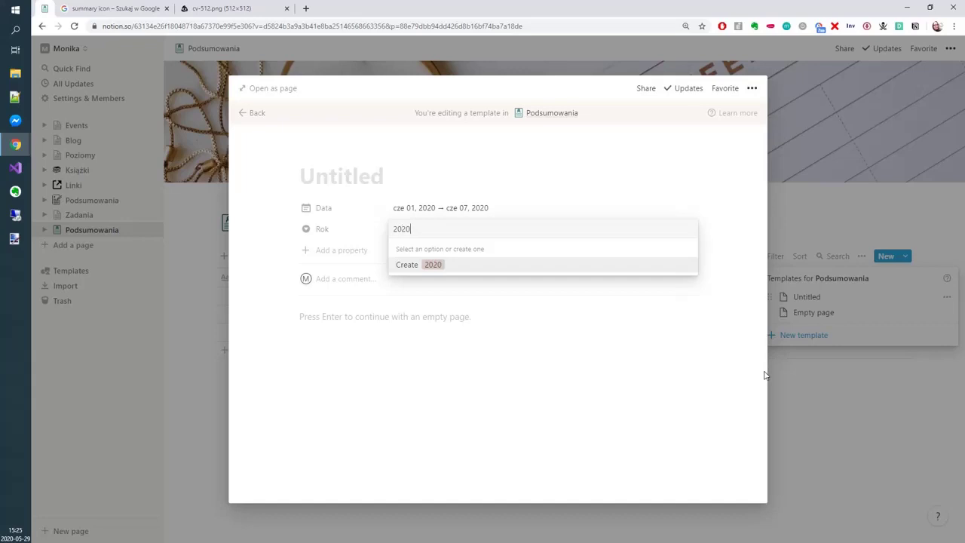
key(Return)
- Change the Rok property's type to Multi-select
click(323, 230)
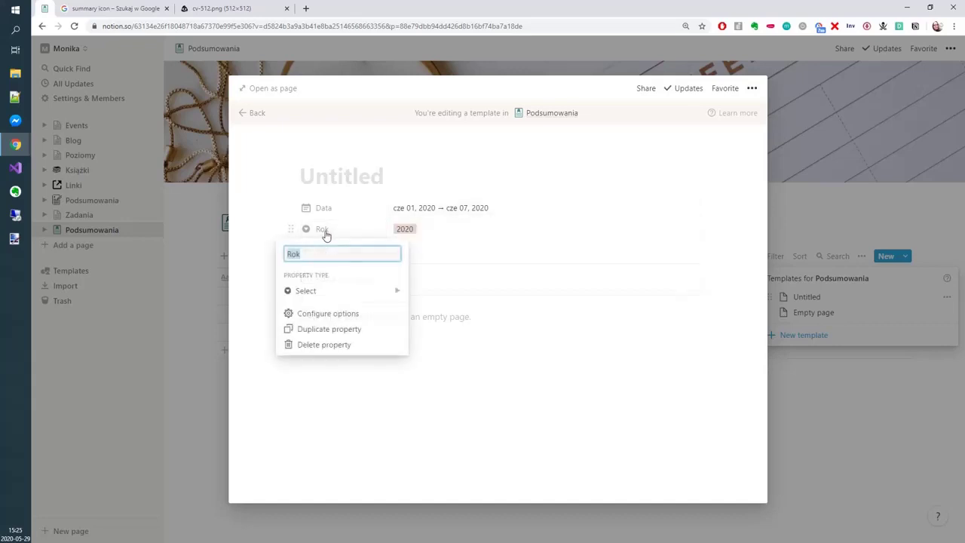
key(Escape)
key(Escape)
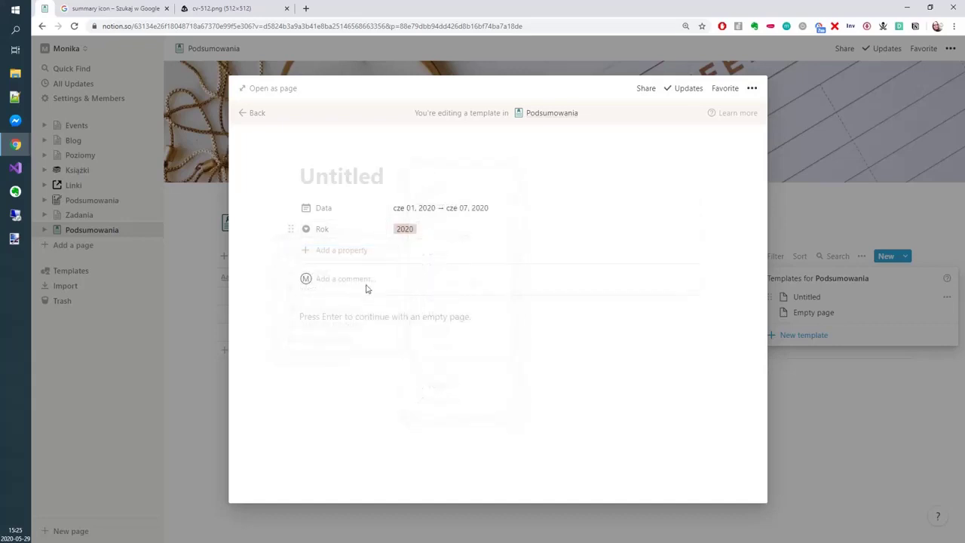
click(324, 230)
mouse_move(351, 290)
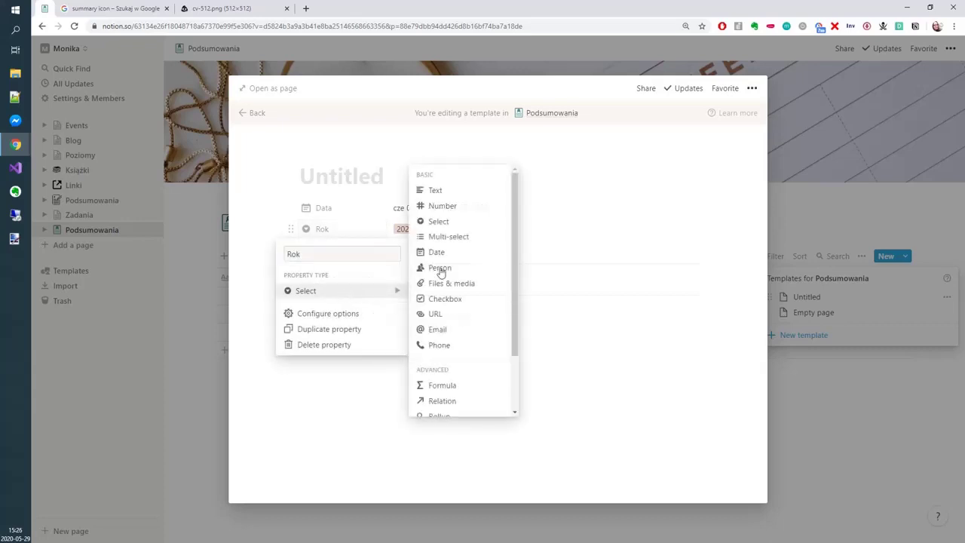
click(474, 239)
- Switch the Rok property to Multi-select and create an additional option "2021" in its value
click(450, 235)
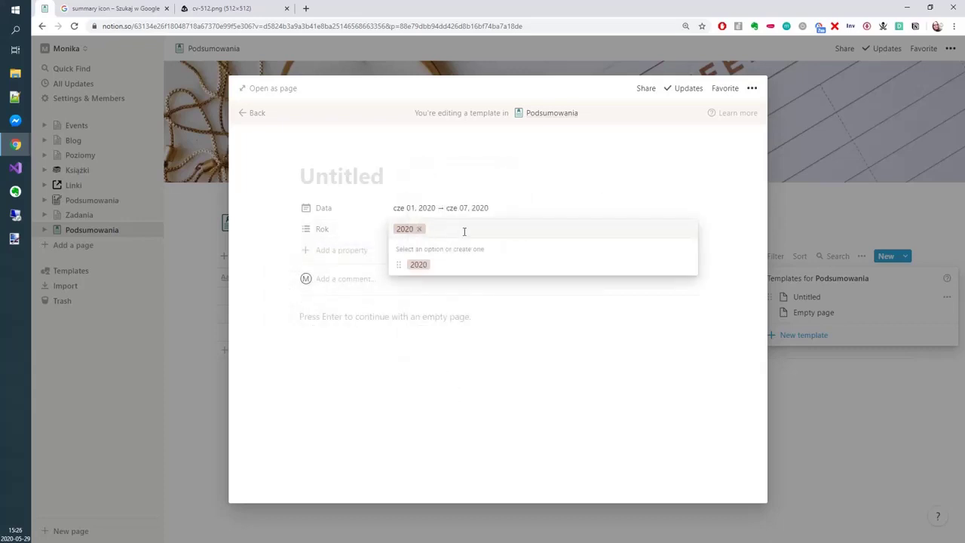
text(20 20)
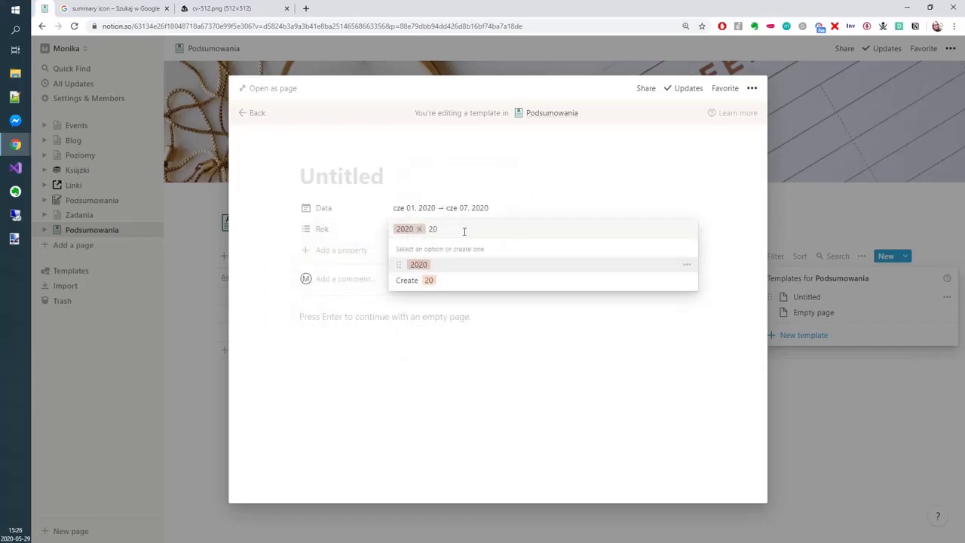
text(21)
key(Return)
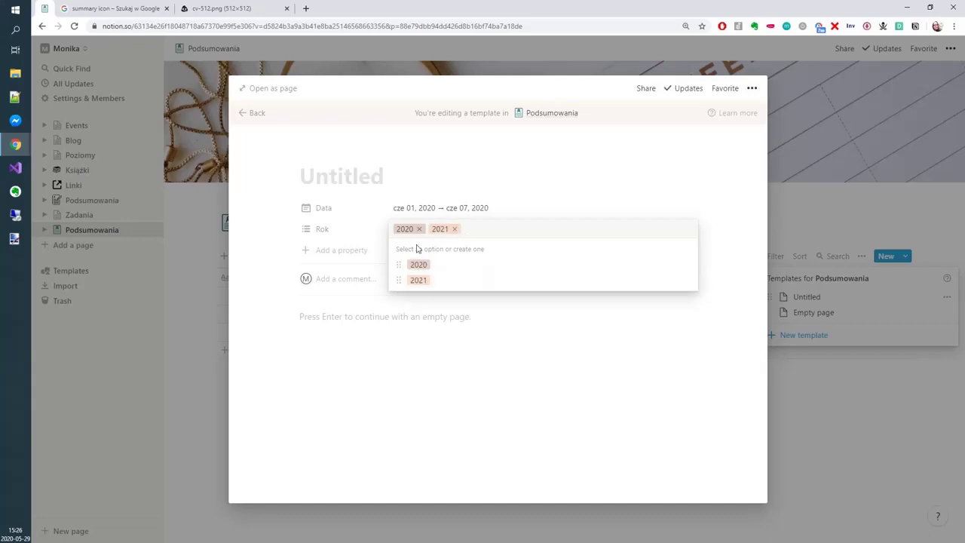
- Change the Rok property's type back to Select
click(311, 233)
click(323, 231)
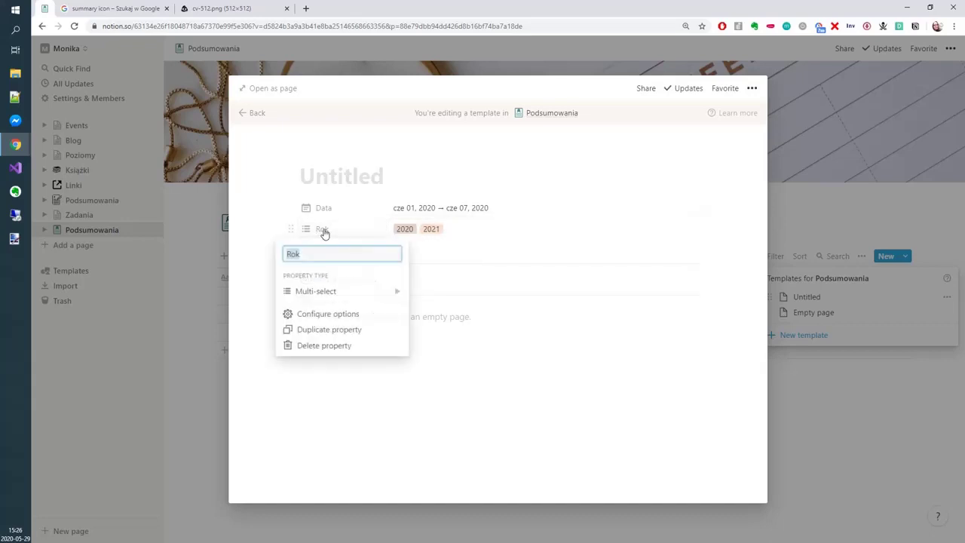
mouse_move(347, 298)
click(438, 221)
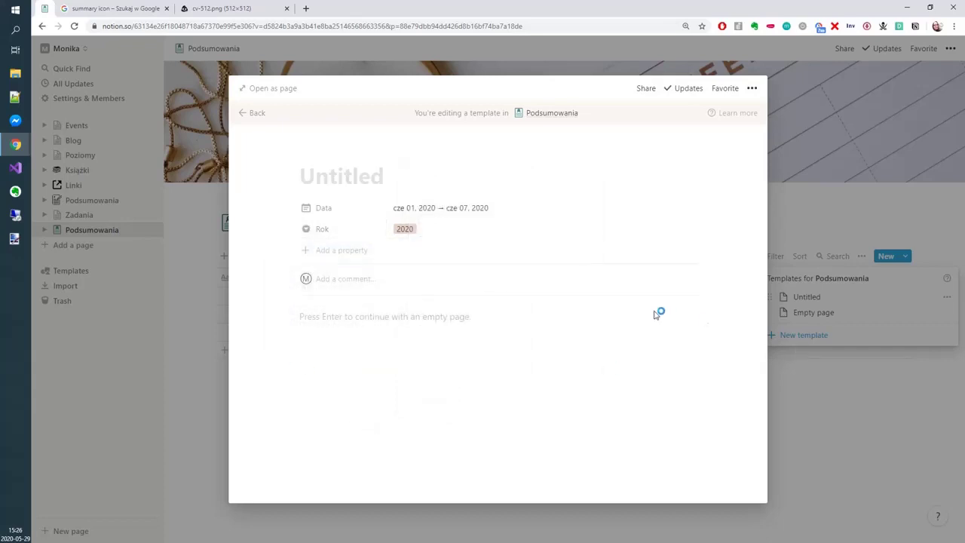
- Add a property of type Number to the template and name it "Treningi"
click(339, 252)
mouse_move(371, 312)
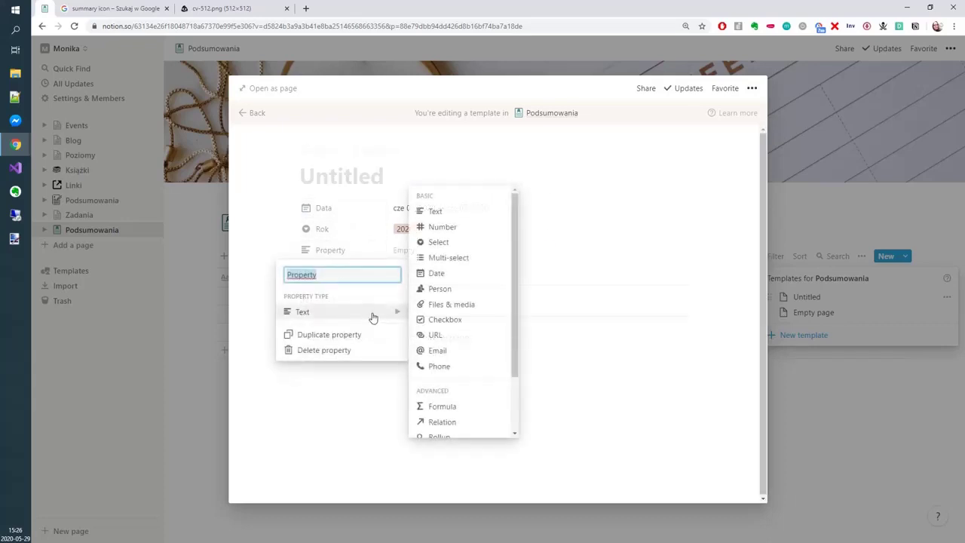
click(442, 227)
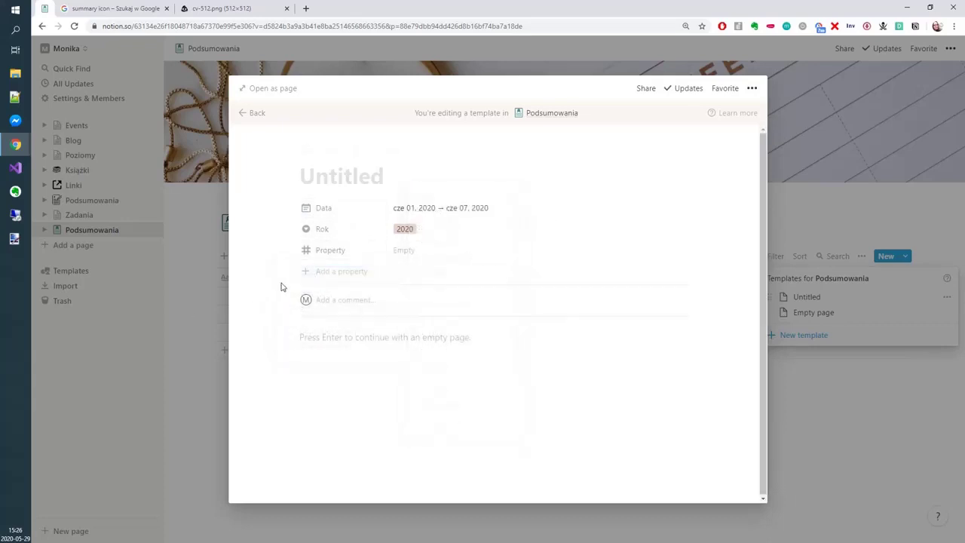
click(318, 257)
text(Tre)
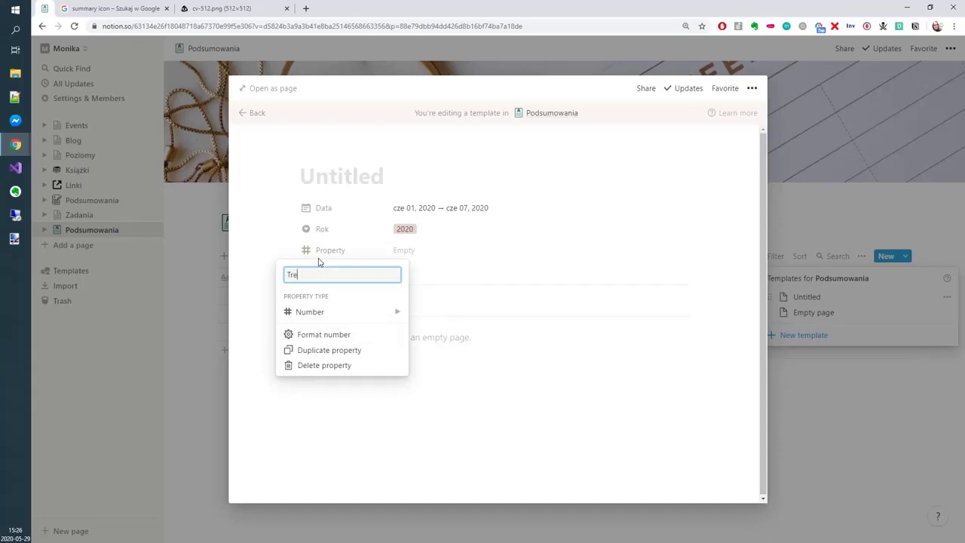
text(ningi)
key(Return)
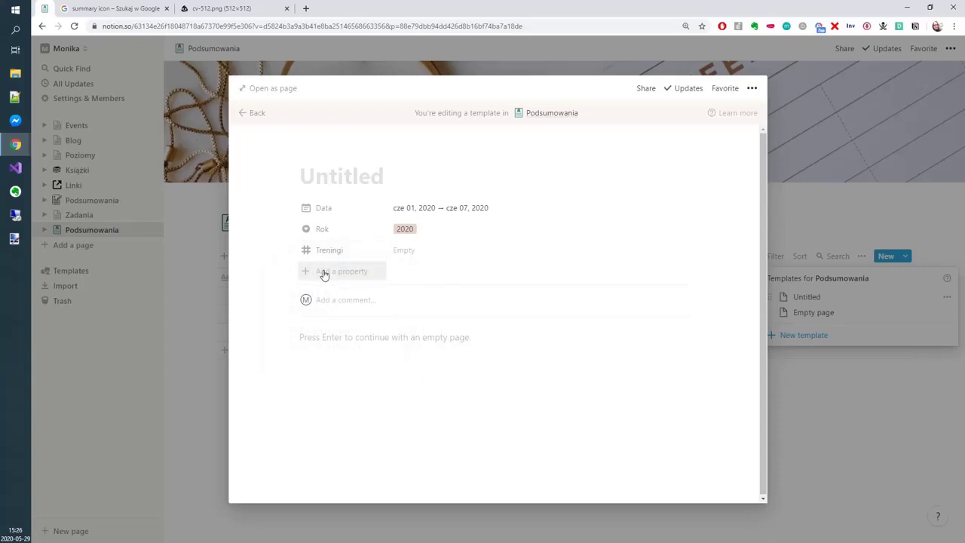
- Add a property of type Last edited time below Treningi and name it "Ostatnia edycja"
click(325, 273)
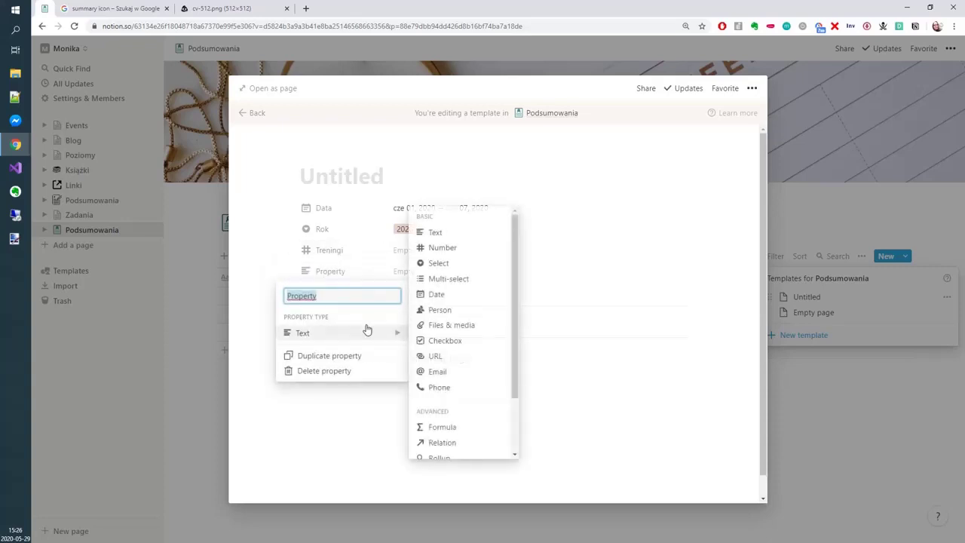
click(338, 457)
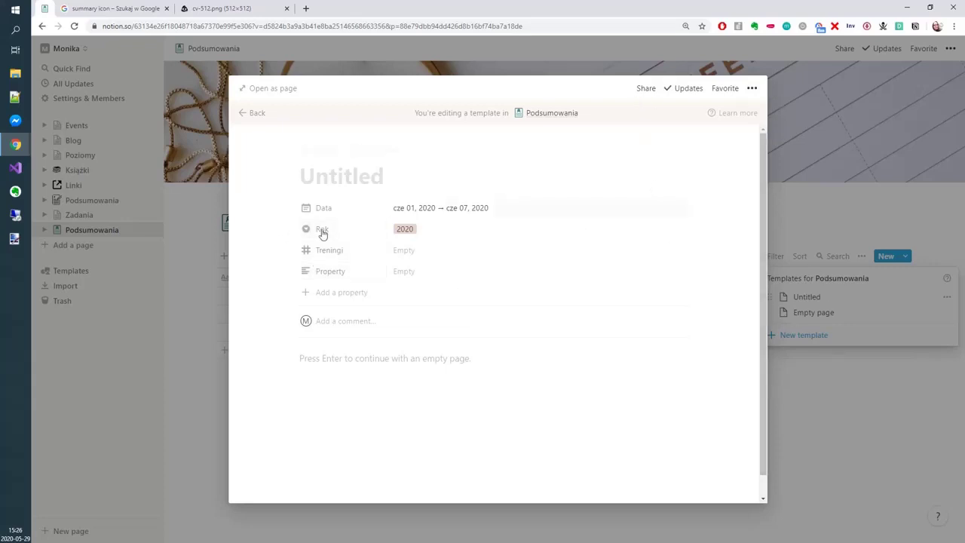
click(350, 273)
mouse_move(384, 337)
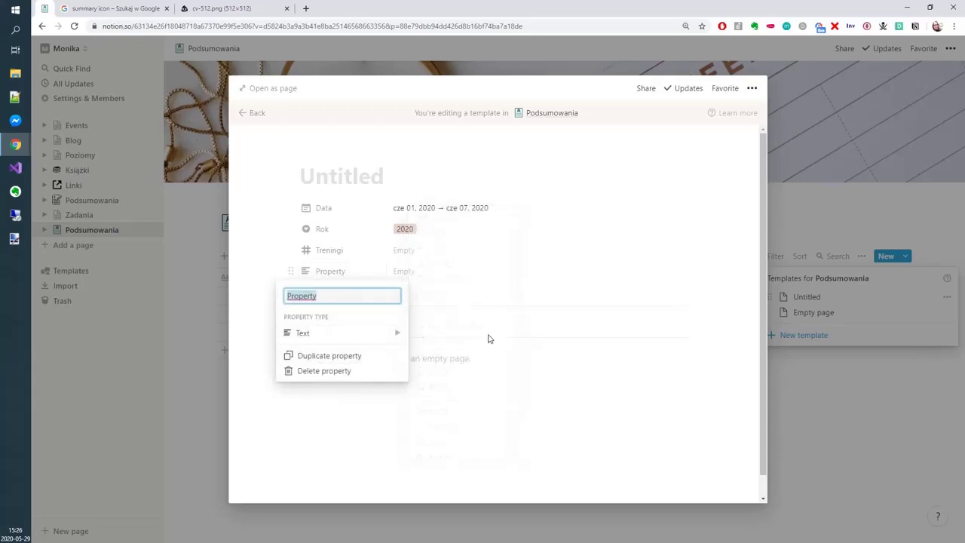
scroll(469, 326, down, 1)
scroll(469, 326, down, 2)
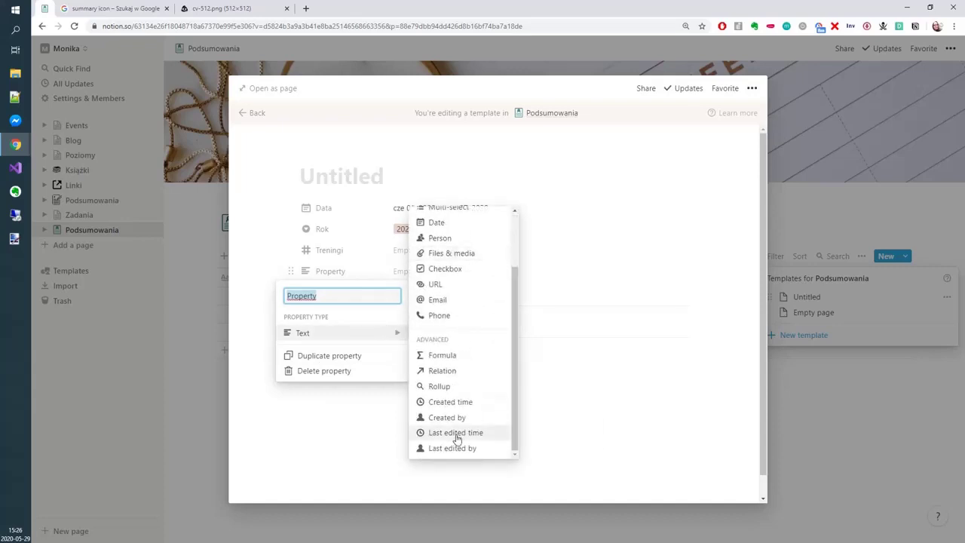
click(425, 431)
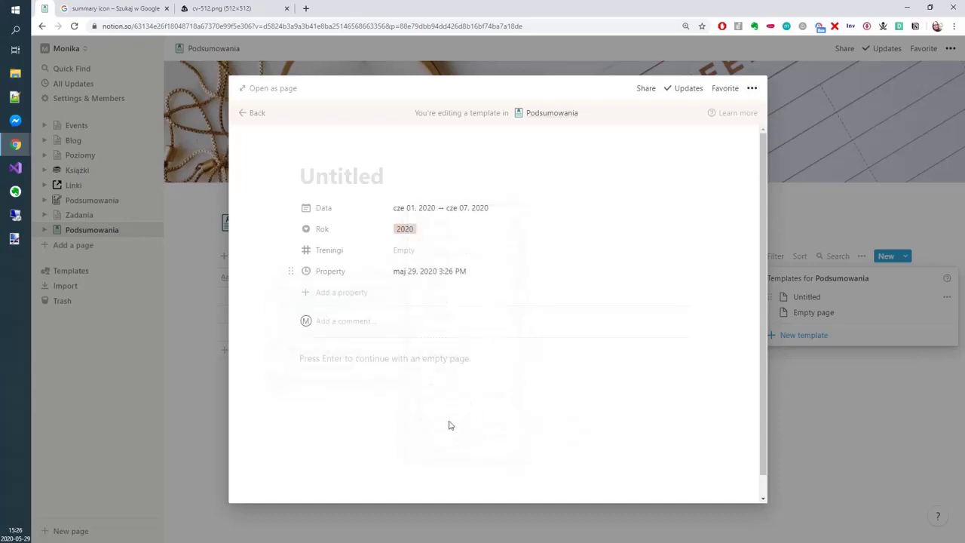
click(339, 275)
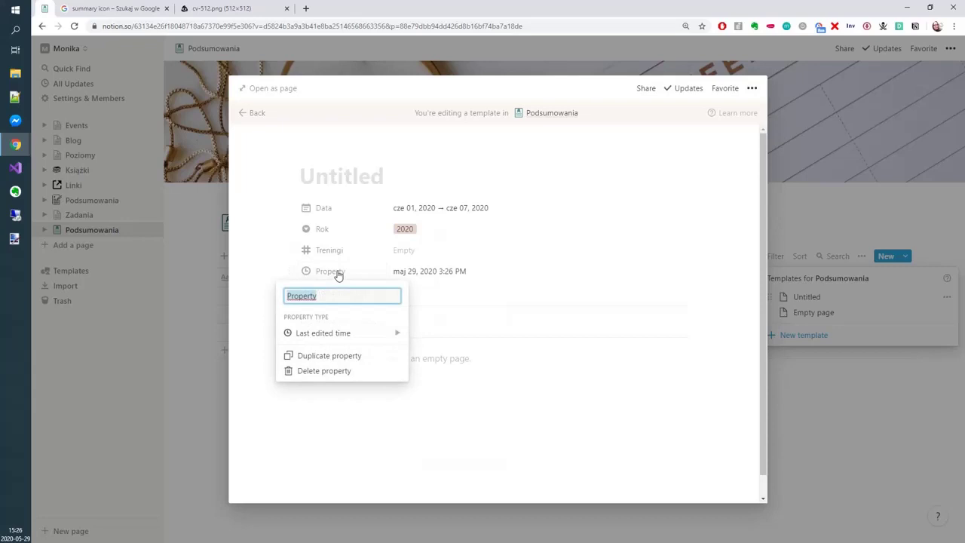
text(Ostatnia edycja)
key(Return)
- Add a property named "Ocena" and move it above Ostatnia edycja
click(309, 293)
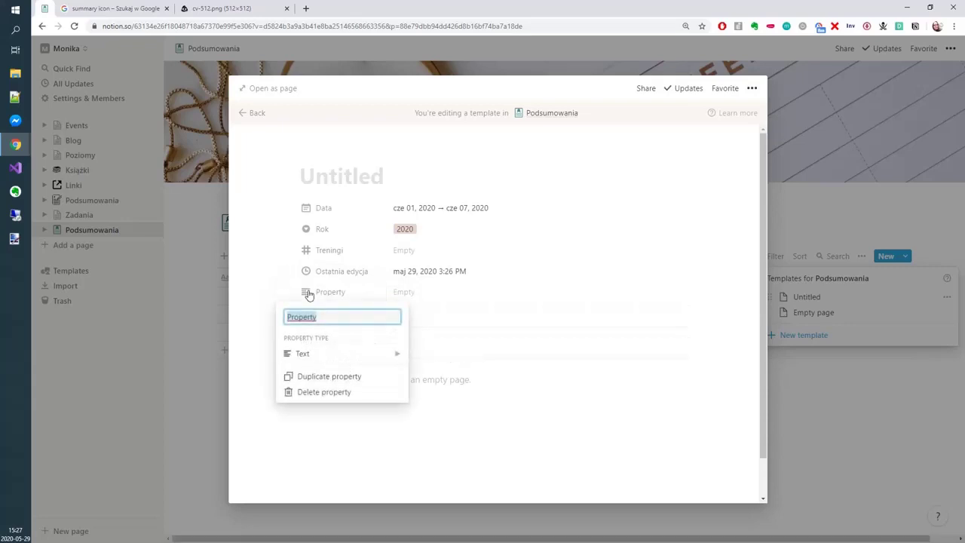
text(Ocena)
key(Return)
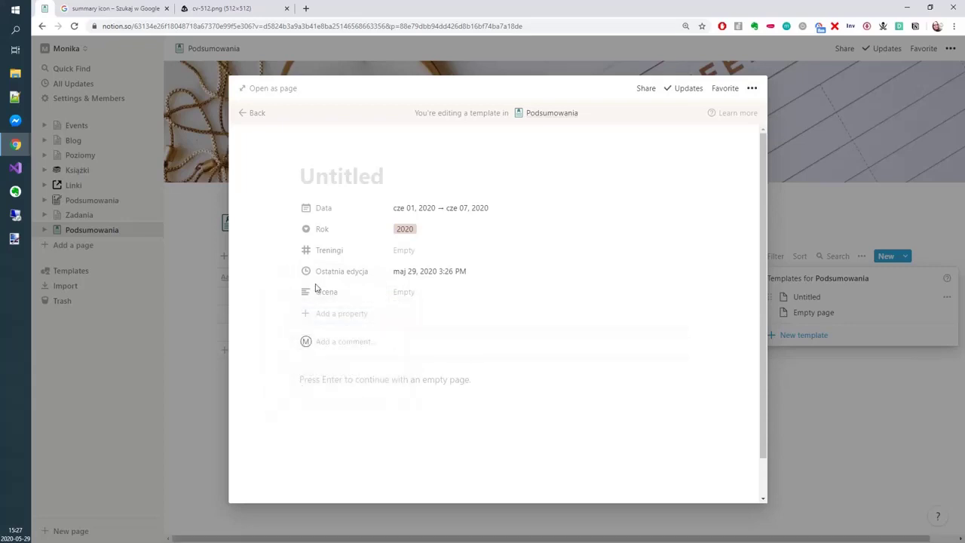
drag(296, 292, 295, 269)
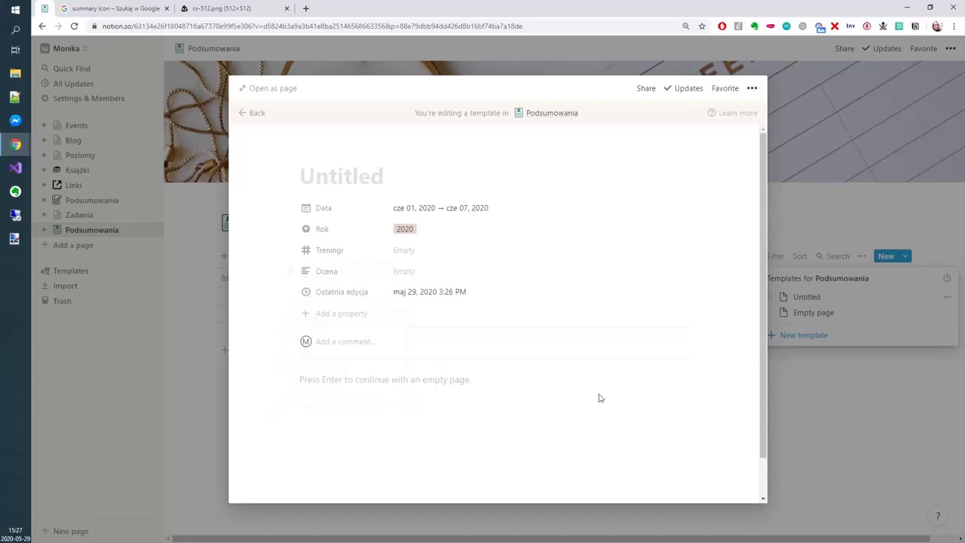
- Enter two star emojis as the value of the Ocena property
click(411, 272)
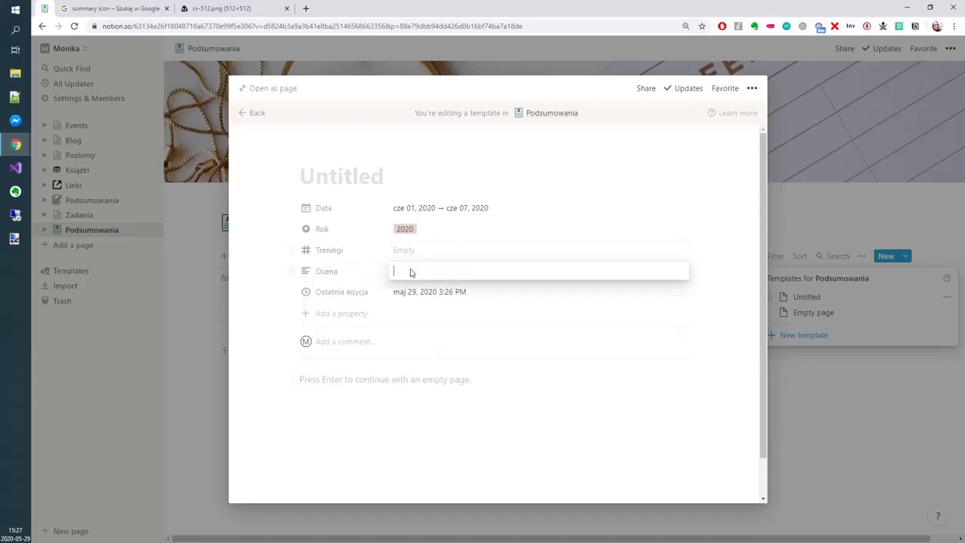
click(405, 273)
text(:star)
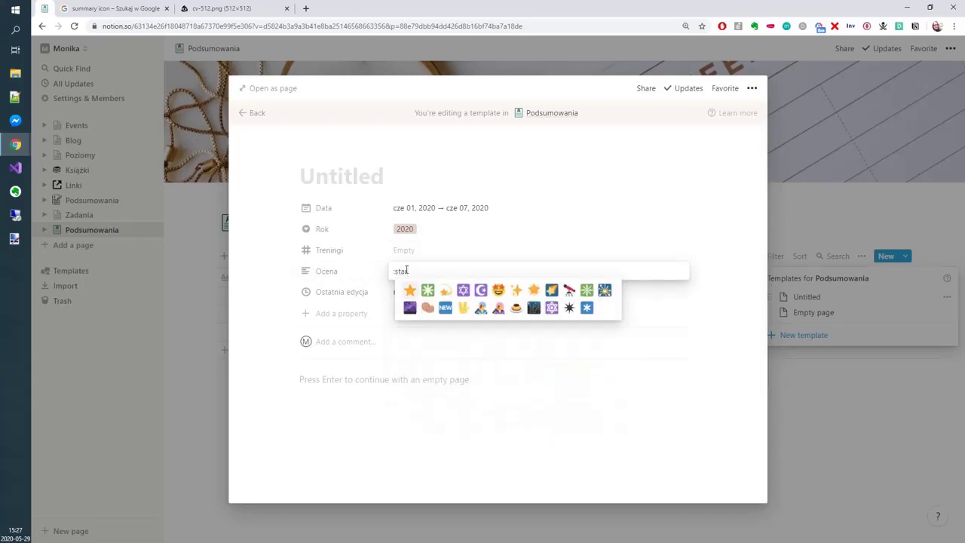
key(Return)
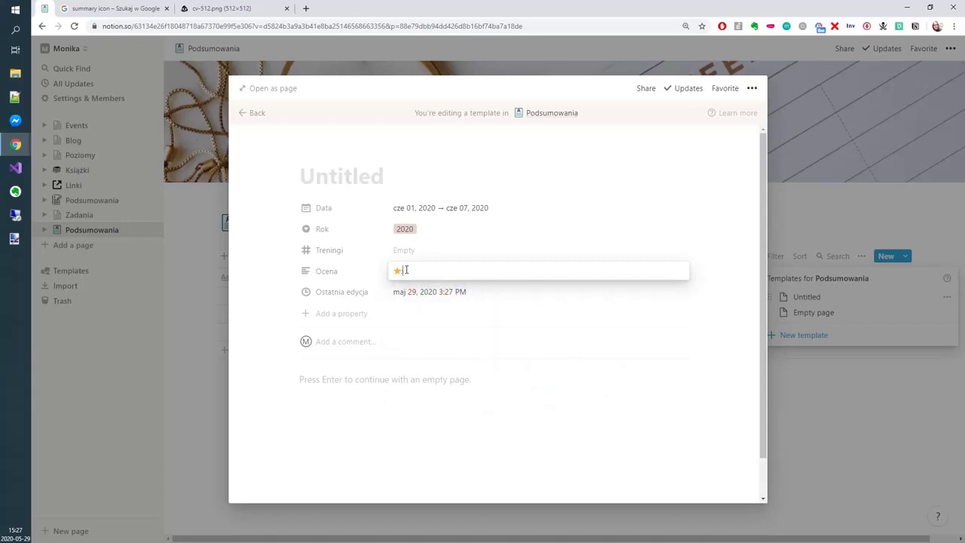
text(:star)
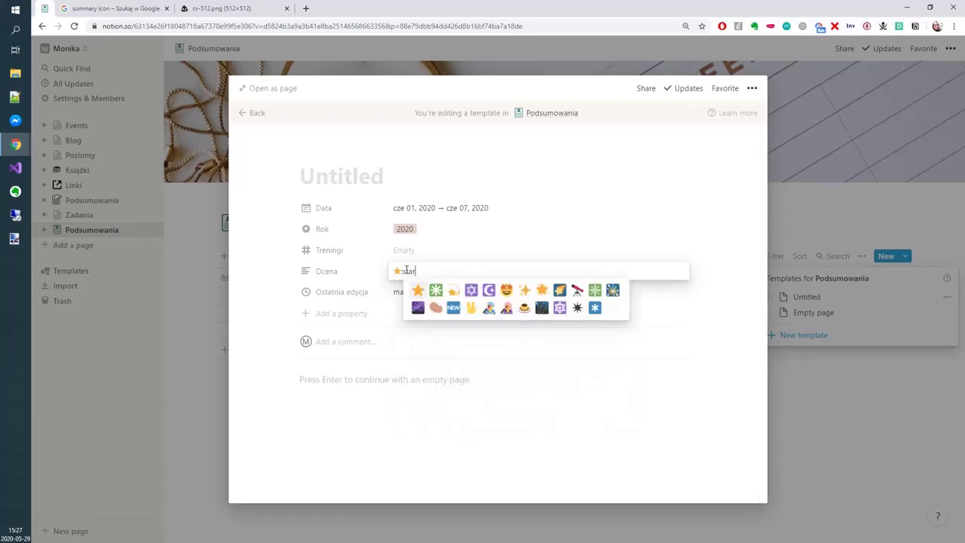
key(Return)
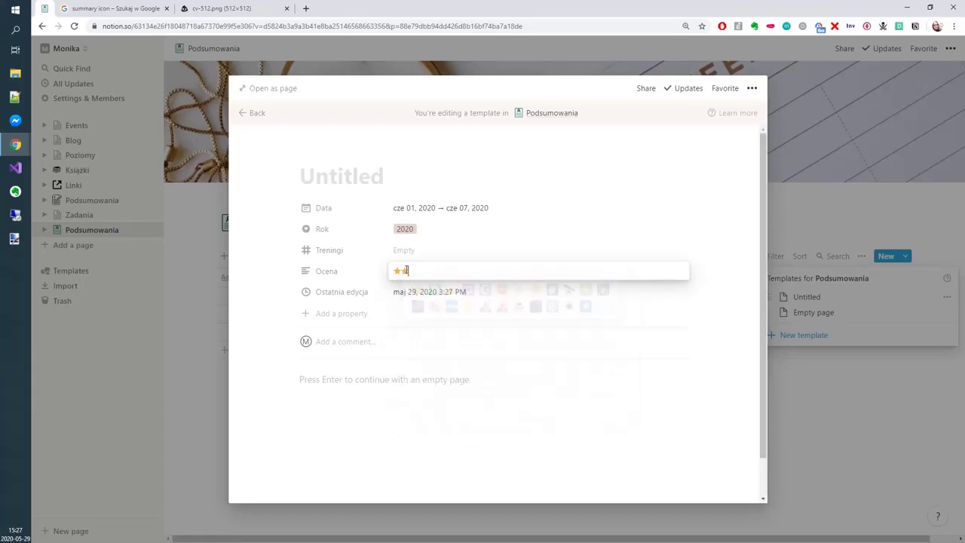
key(Escape)
- Change the Ocena property's type from Text to Select
click(318, 274)
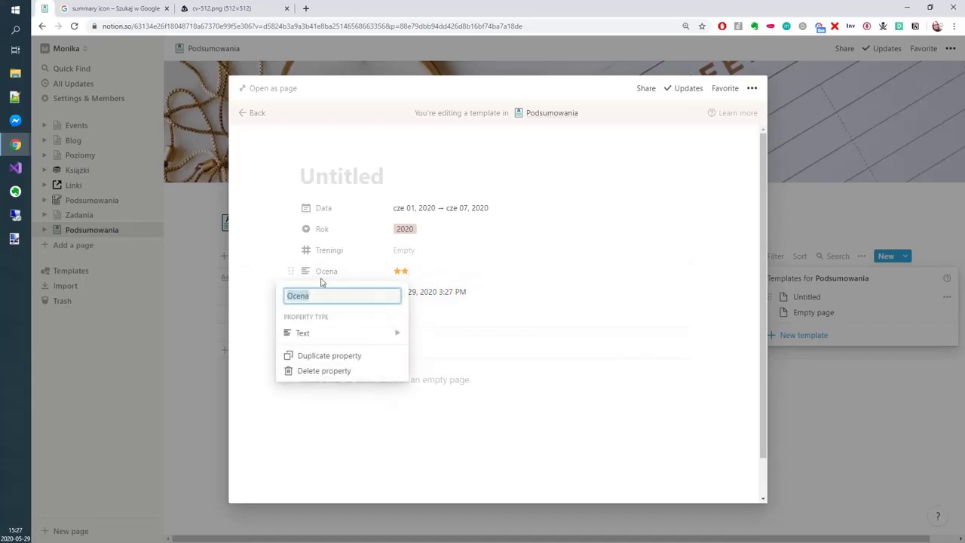
mouse_move(388, 332)
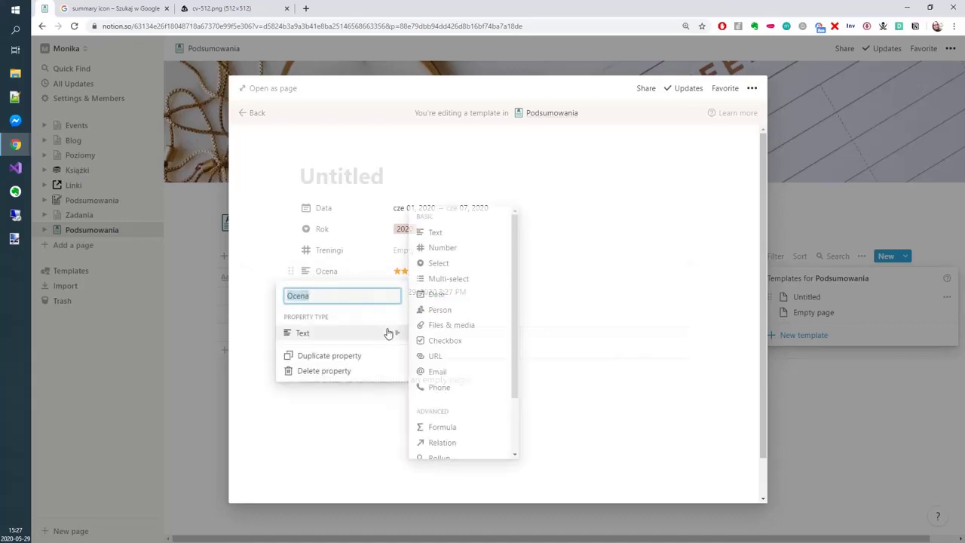
click(441, 263)
- Try to add a star emoji option to Ocena using the shortcode ":star"
click(445, 270)
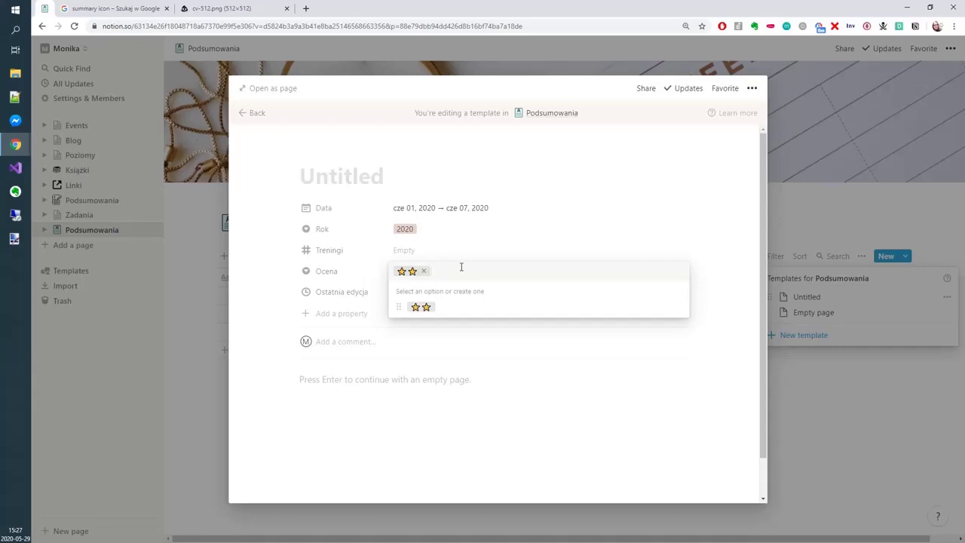
text(:star)
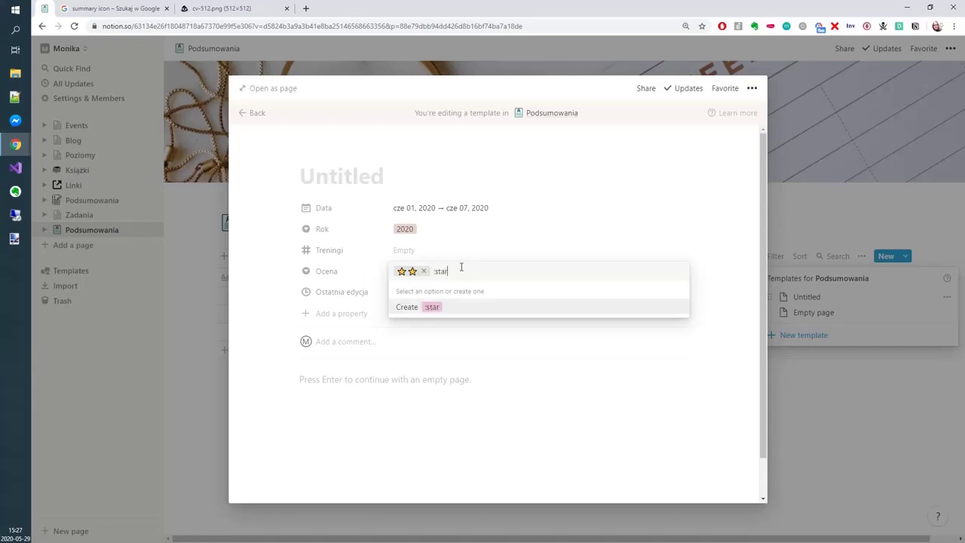
key(Return)
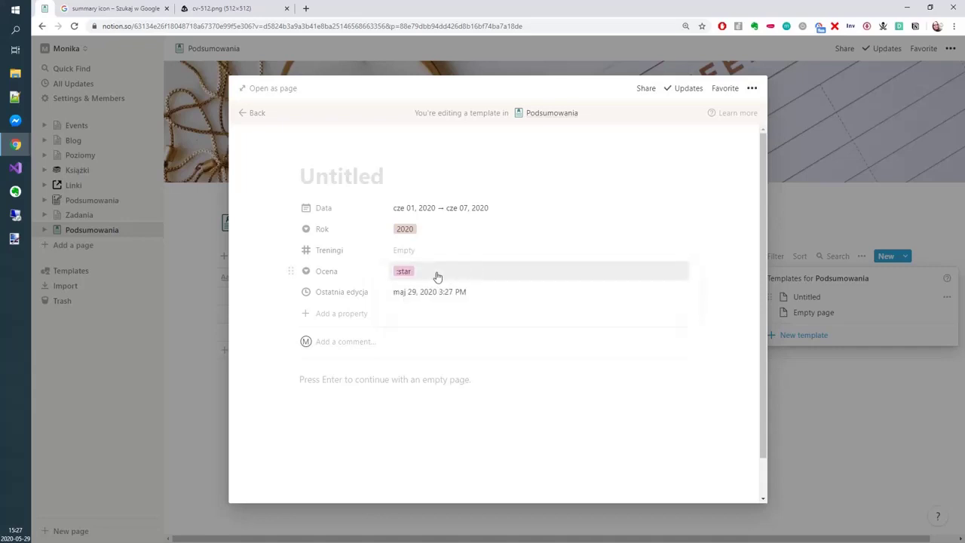
- Delete the ":star" option from Ocena and select the two-star option as its value again
click(437, 273)
click(677, 323)
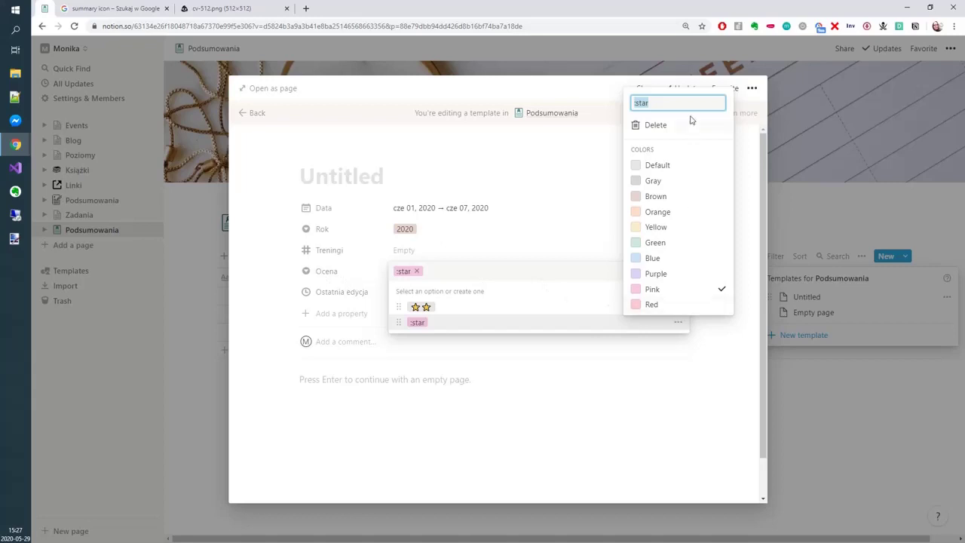
click(638, 133)
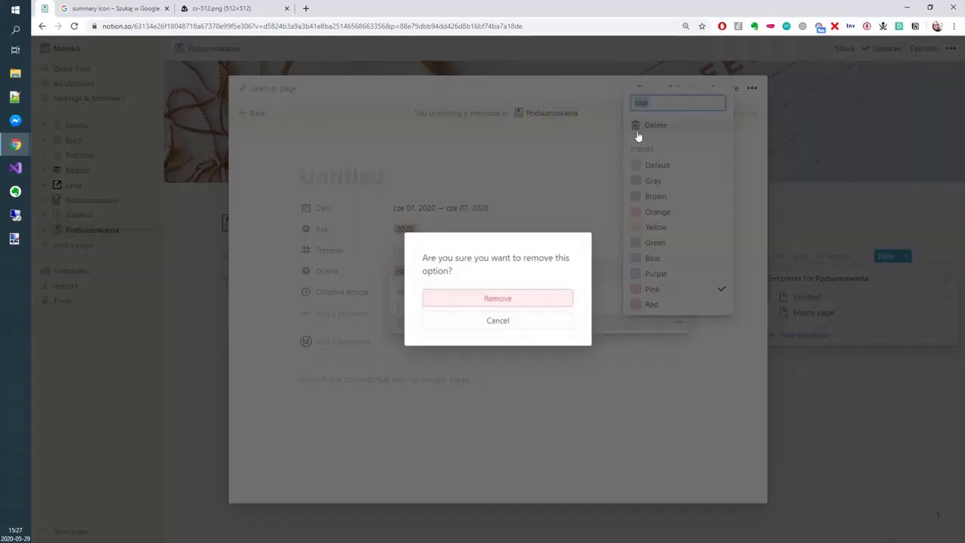
click(497, 298)
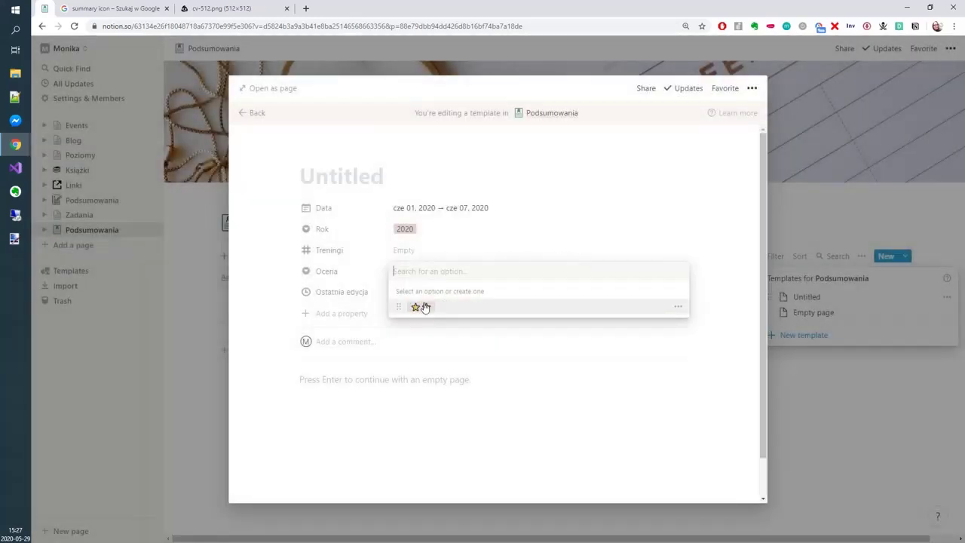
click(423, 307)
- Create a five-star option for the Ocena property by repeating the star emojis copied from the two-star option
click(405, 272)
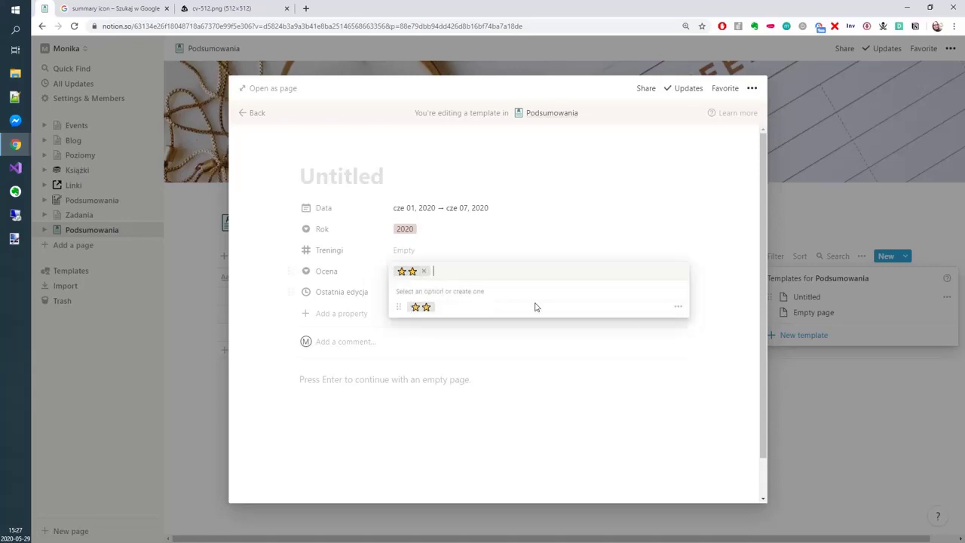
click(678, 307)
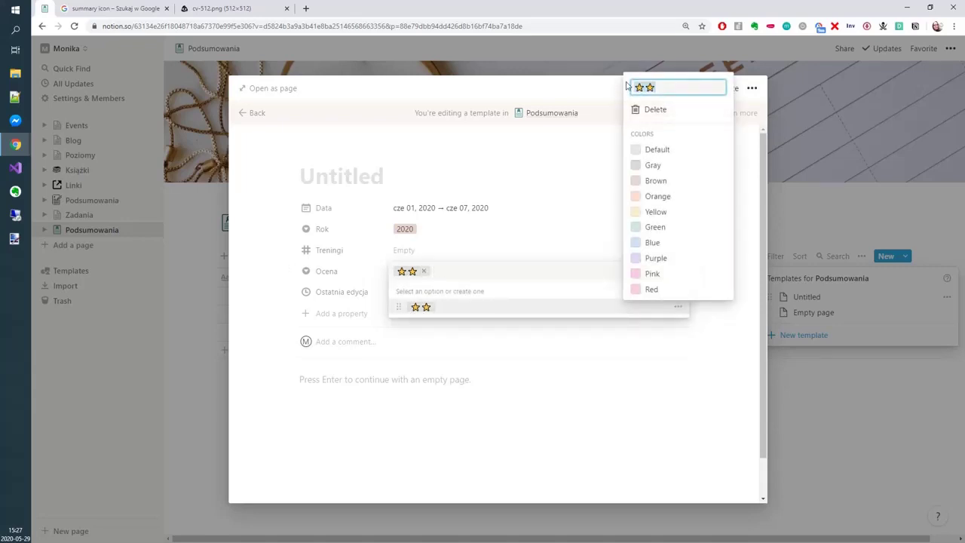
click(447, 274)
text(★★)
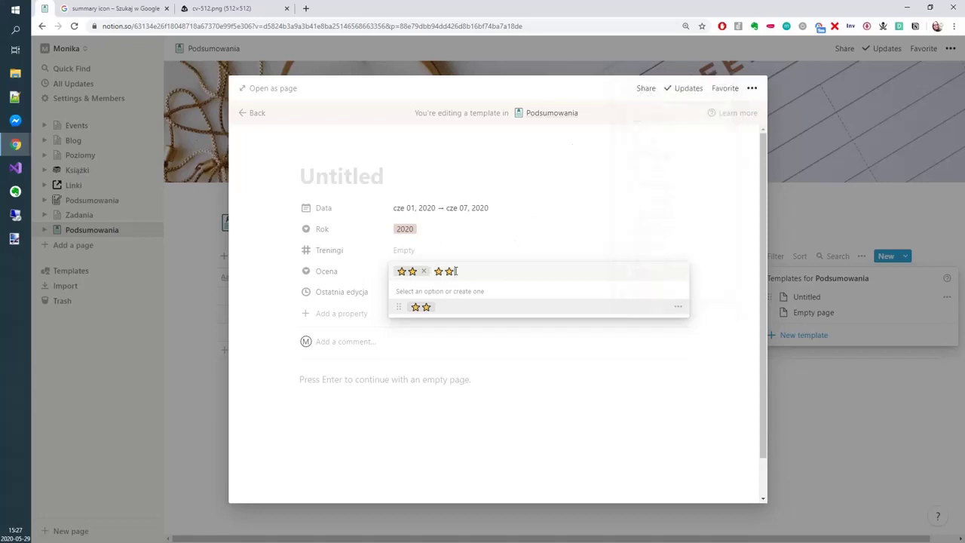
text(★★)
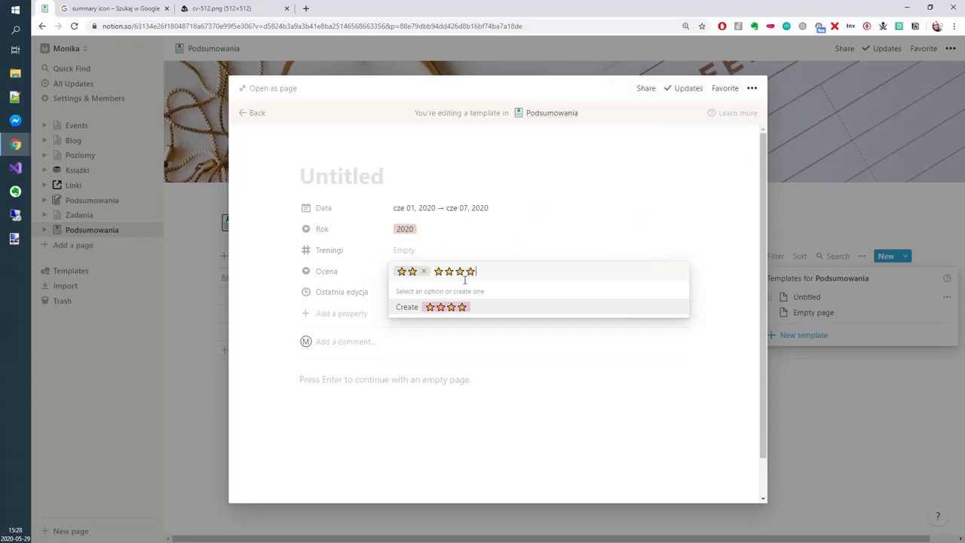
text(★★)
key(BackSpace)
key(Return)
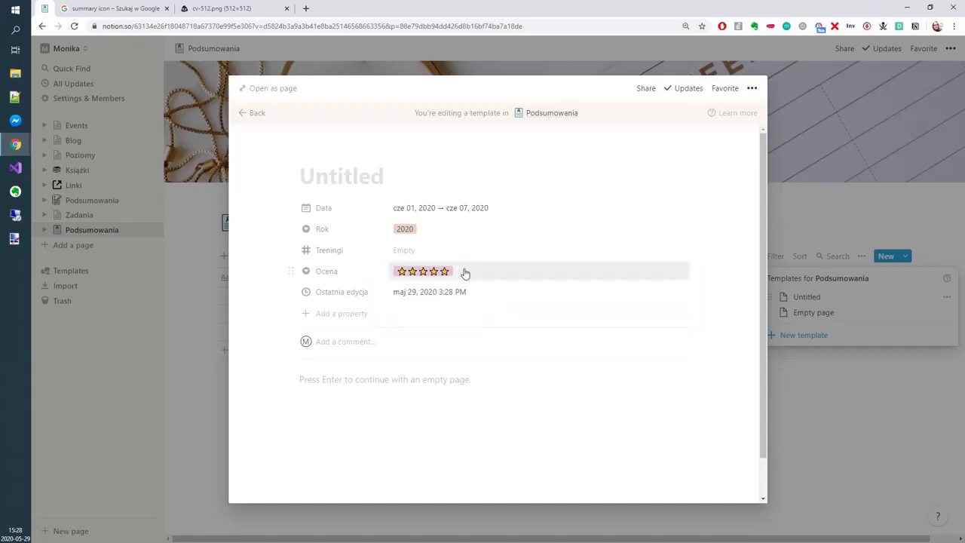
click(466, 272)
text(⭐⭐)
text(⭐⭐)
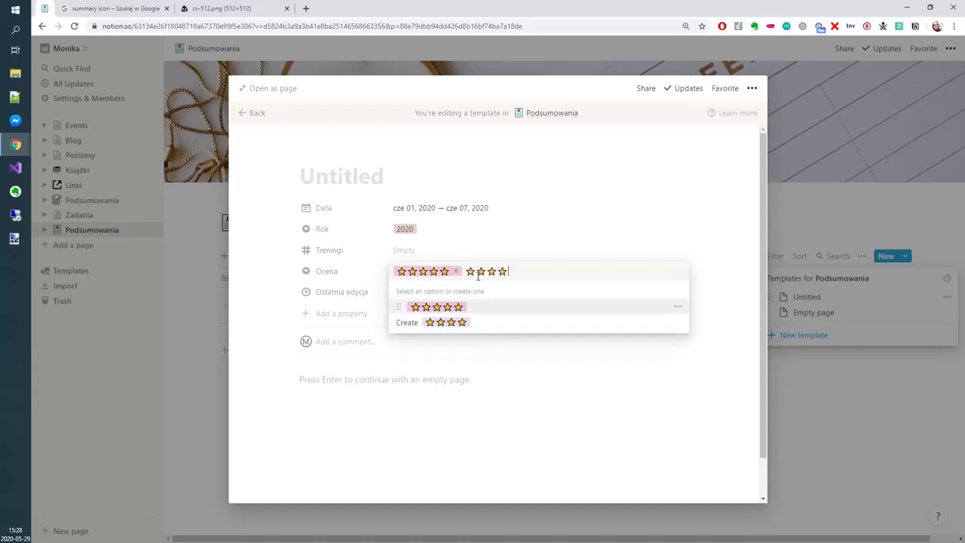
key(Escape)
- Create a four-star option for the Ocena property
click(477, 273)
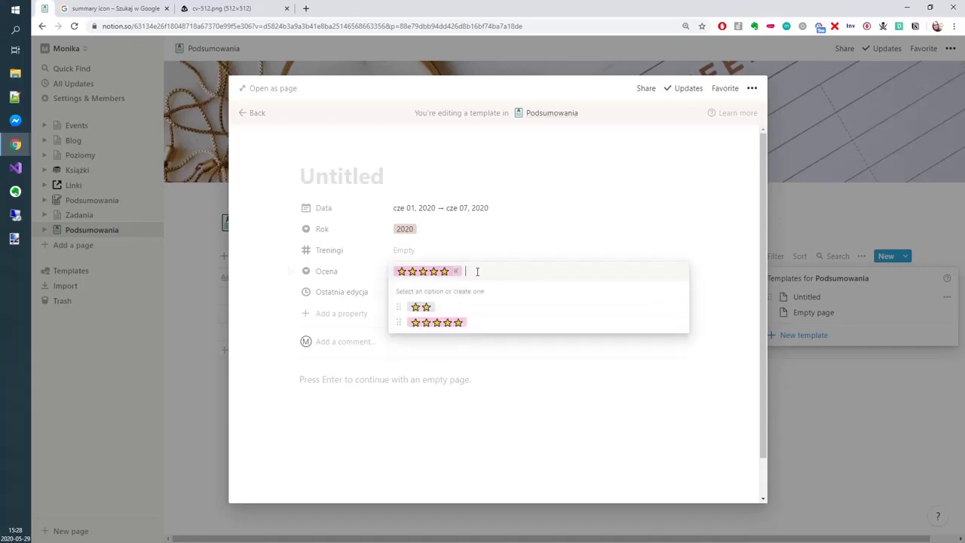
text(⭐⭐⭐⭐)
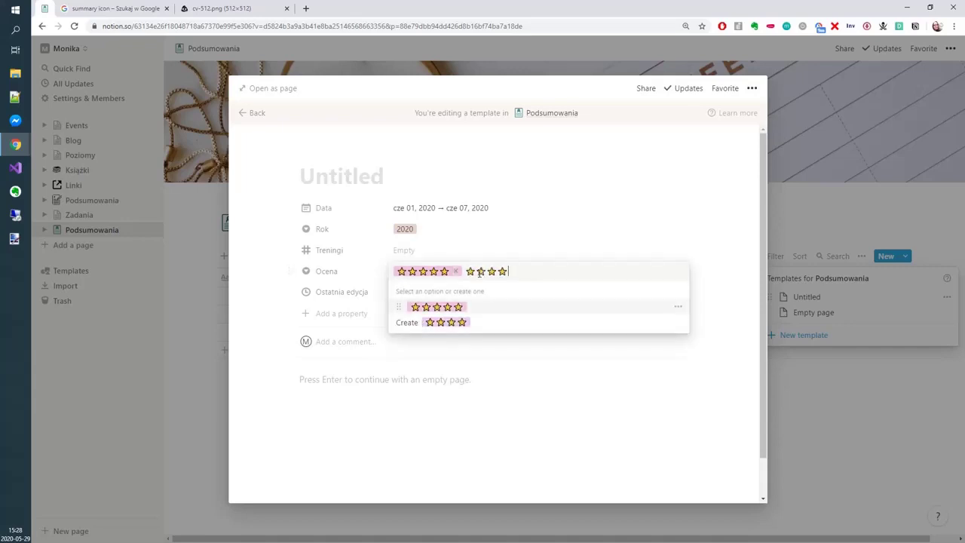
click(456, 324)
- Create a one-star option for the Ocena property
click(454, 276)
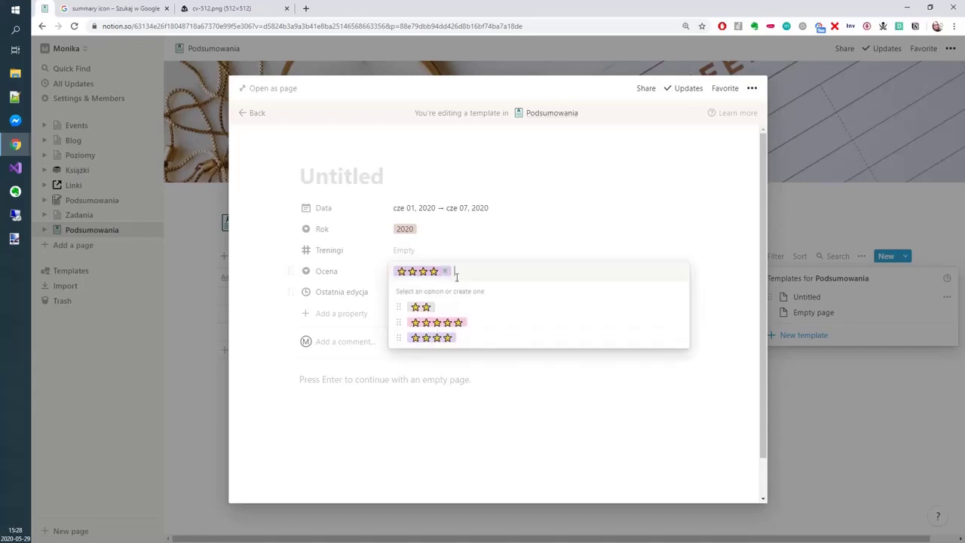
text(⭐⭐)
key(BackSpace)
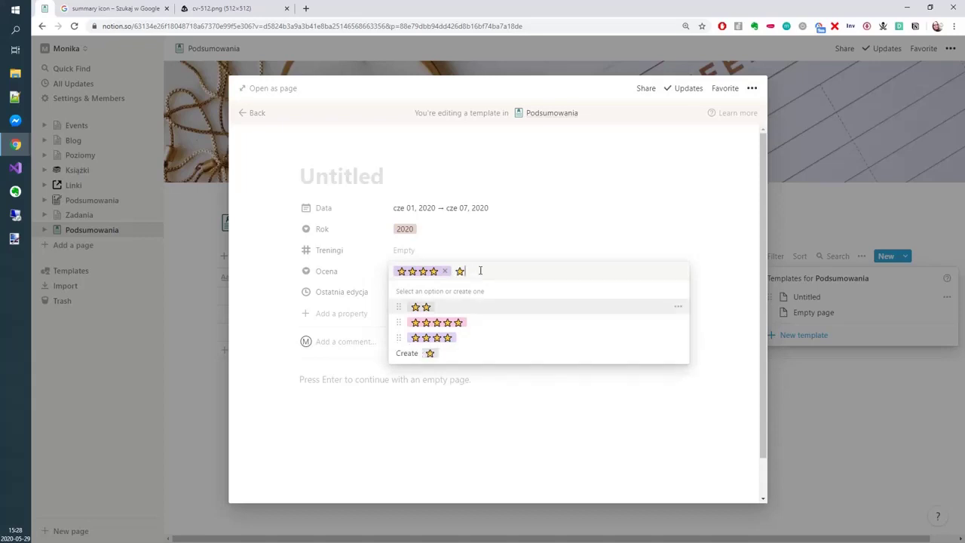
click(429, 353)
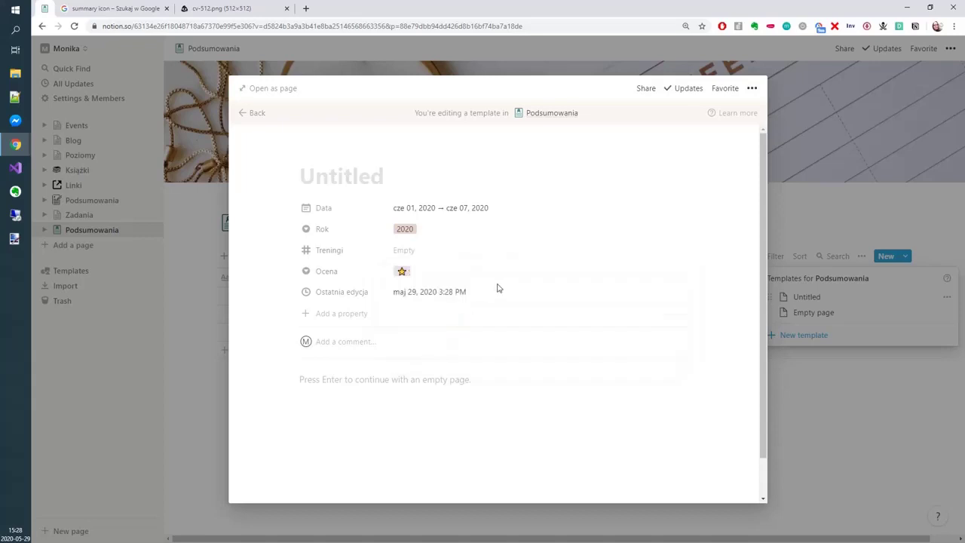
- Create a three-star option for the Ocena property
click(432, 273)
text(⭐⭐)
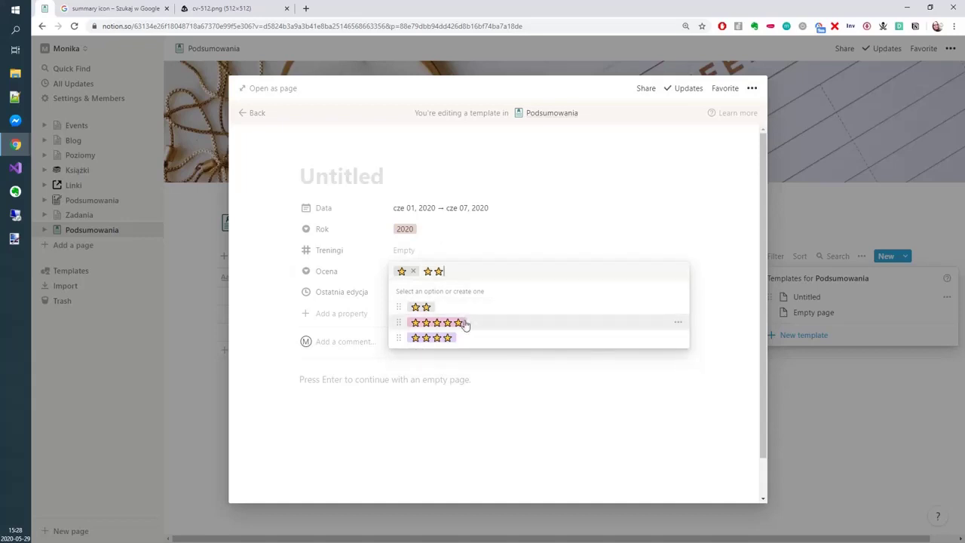
text(⭐)
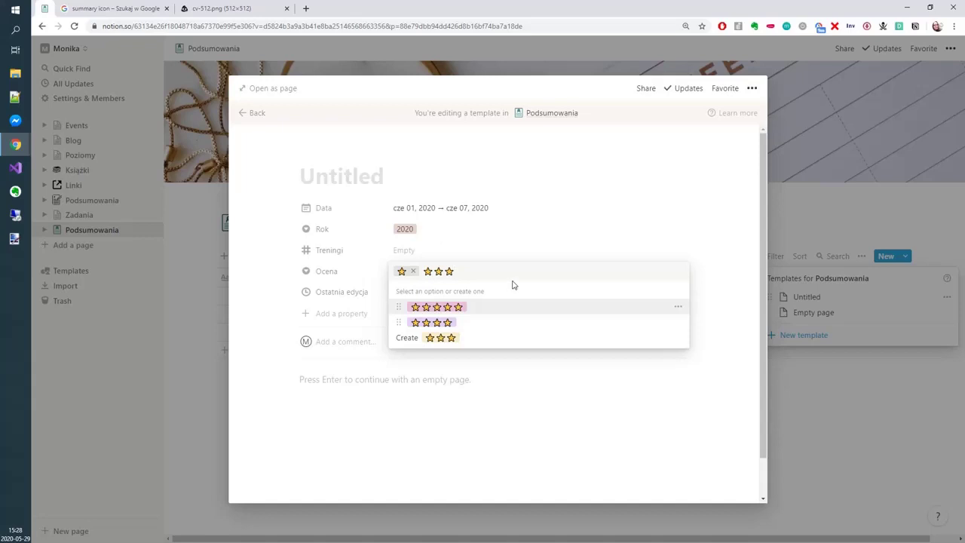
click(450, 339)
- Reorder the Ocena options in descending order from five stars to one star
click(452, 274)
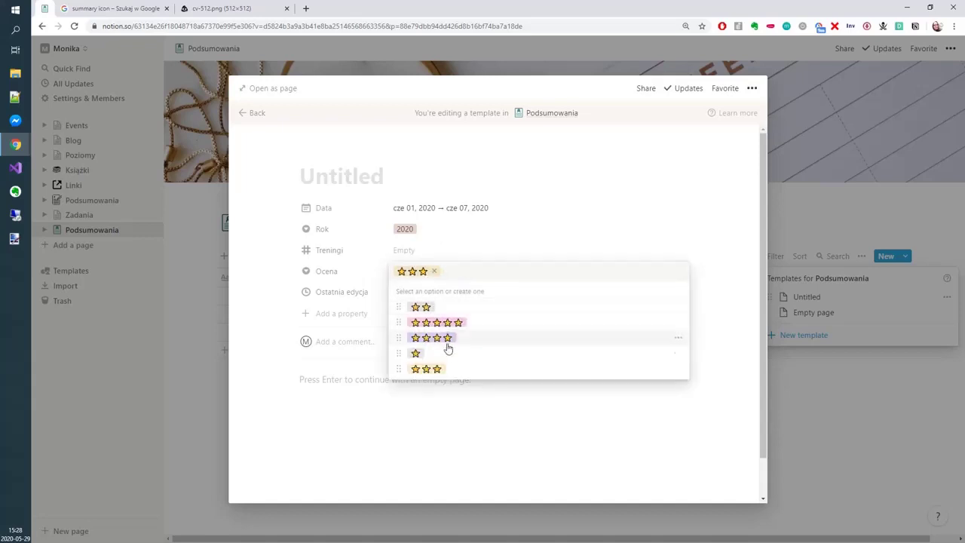
drag(416, 355, 424, 377)
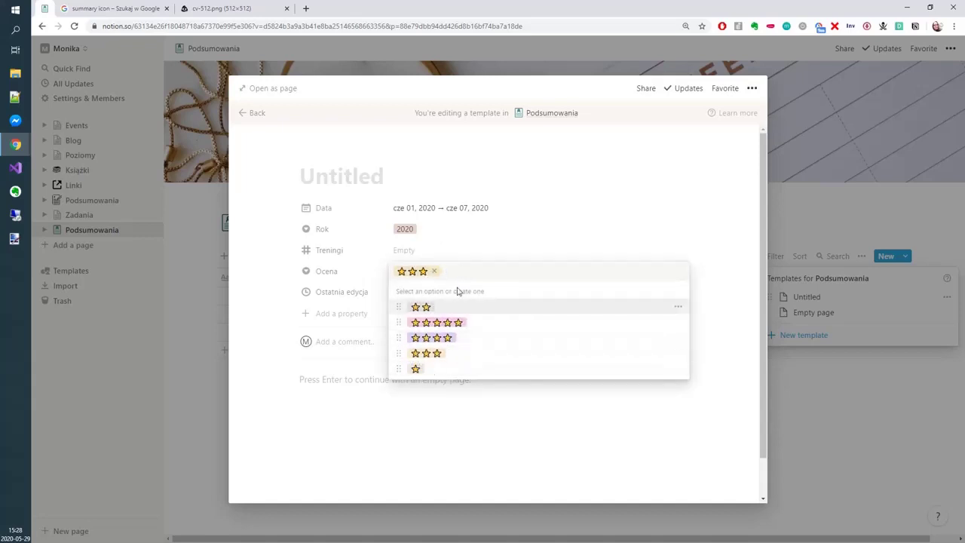
text(⭐⭐)
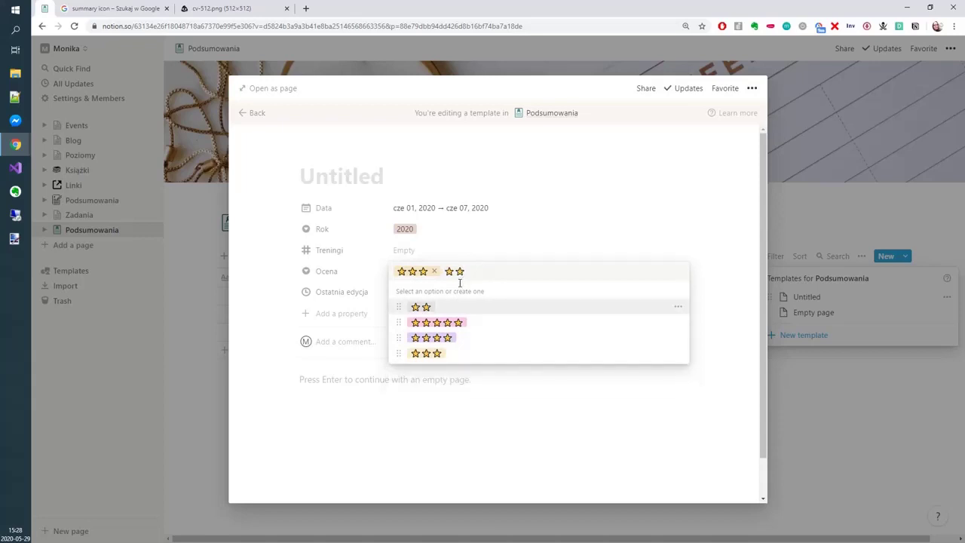
click(462, 308)
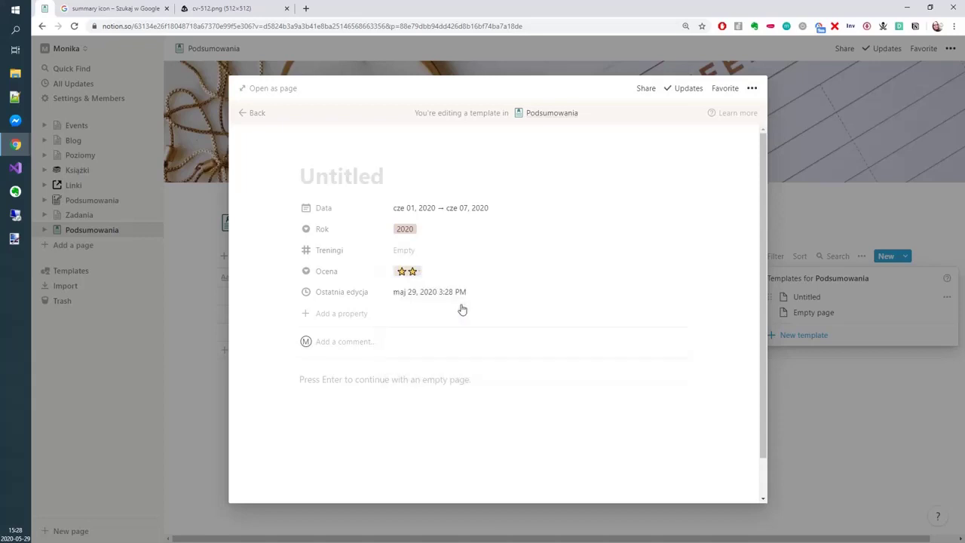
click(417, 276)
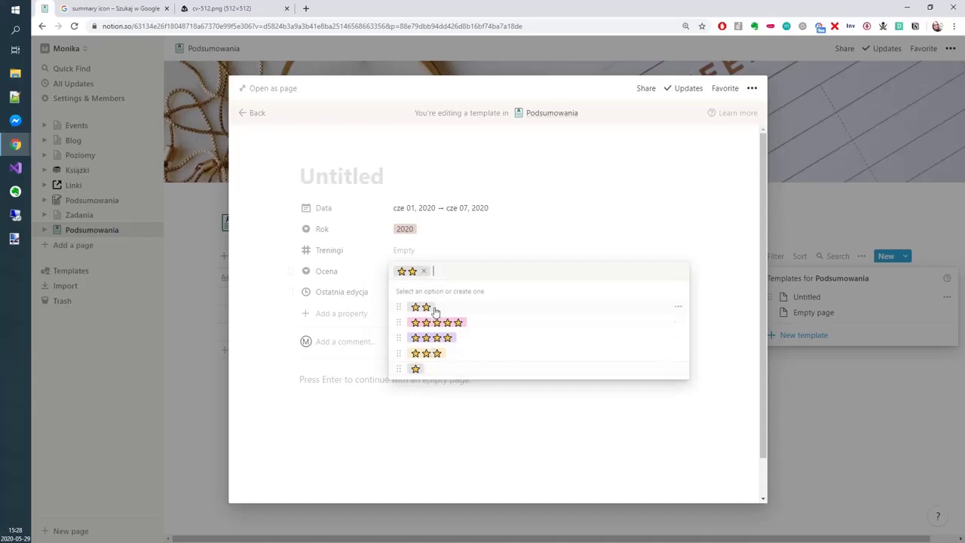
drag(435, 310, 427, 351)
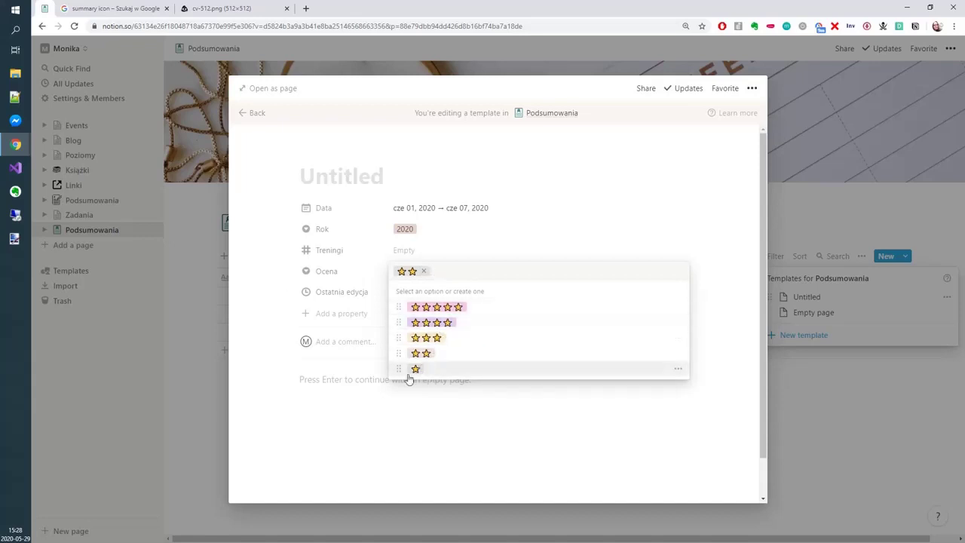
- Check the colours of the one-star and two-star options in Ocena and set the three-star option's colour to Default
click(676, 369)
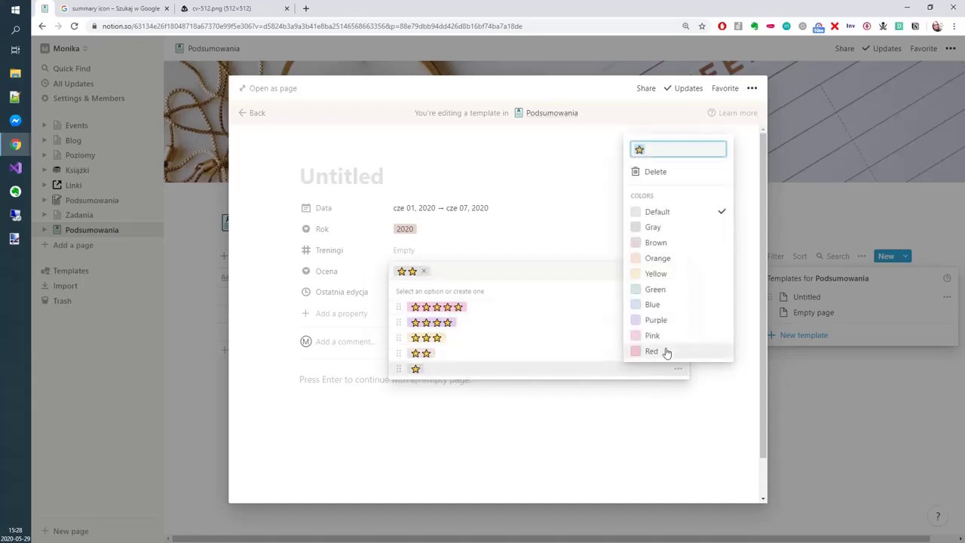
click(448, 356)
click(528, 353)
click(432, 273)
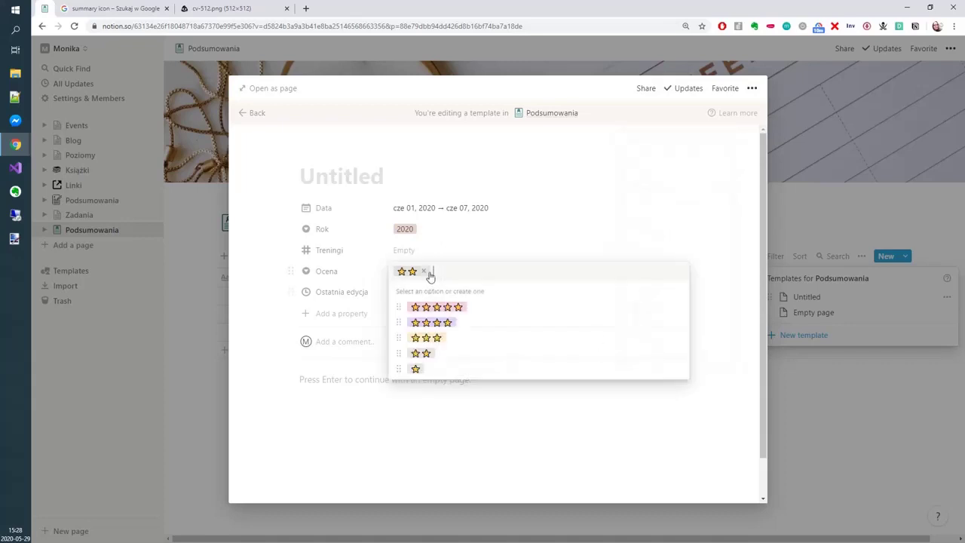
click(678, 353)
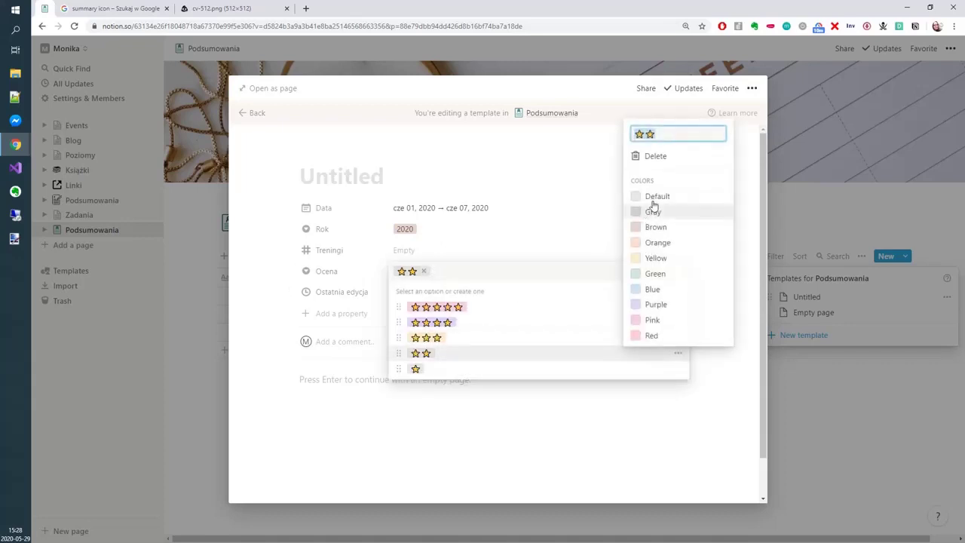
click(467, 340)
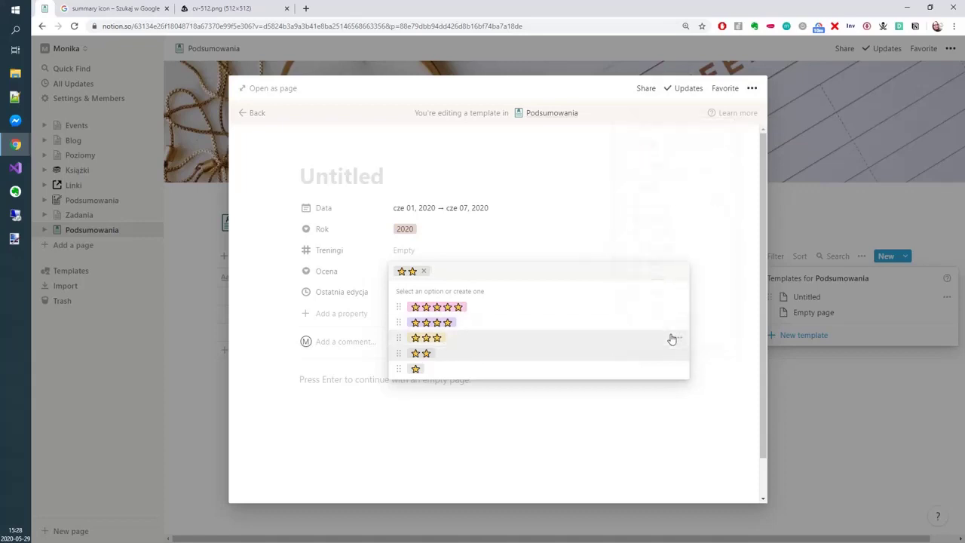
click(676, 338)
click(656, 180)
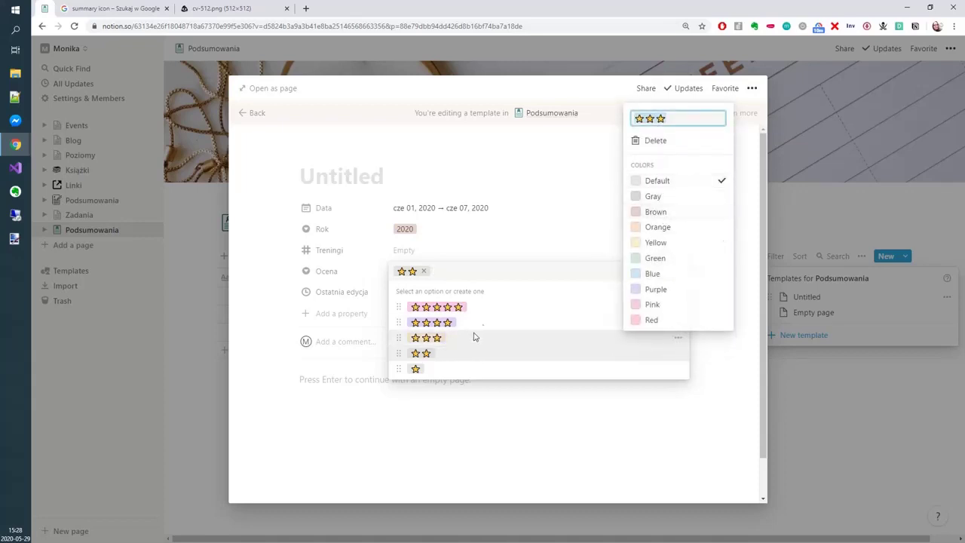
click(556, 332)
- Set the colour of the four-star and five-star options in Ocena to Default
click(677, 323)
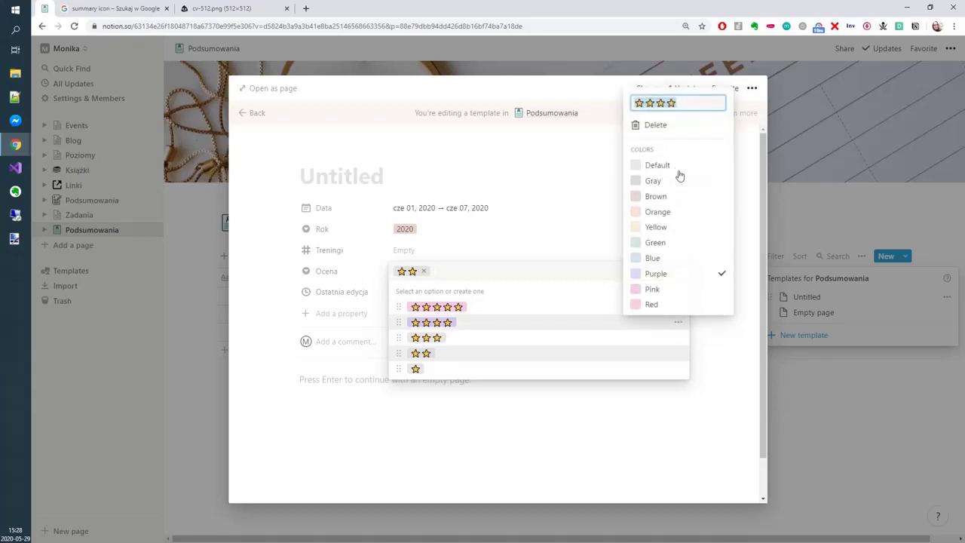
click(676, 167)
click(507, 313)
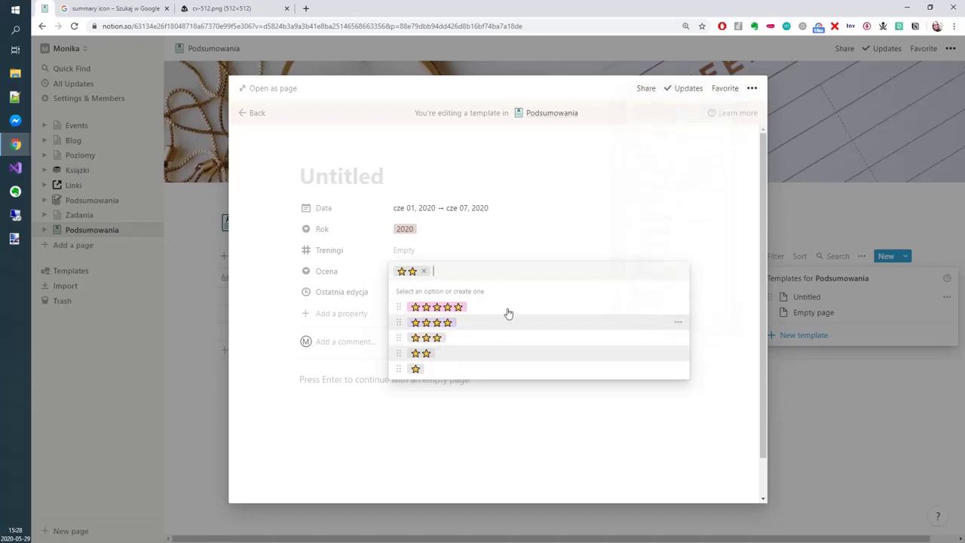
click(510, 312)
click(467, 271)
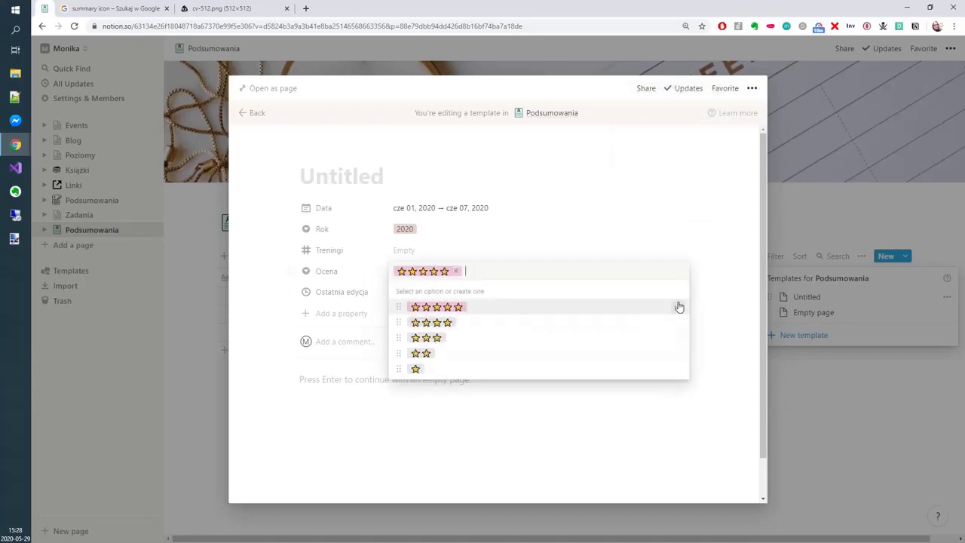
click(678, 306)
click(657, 151)
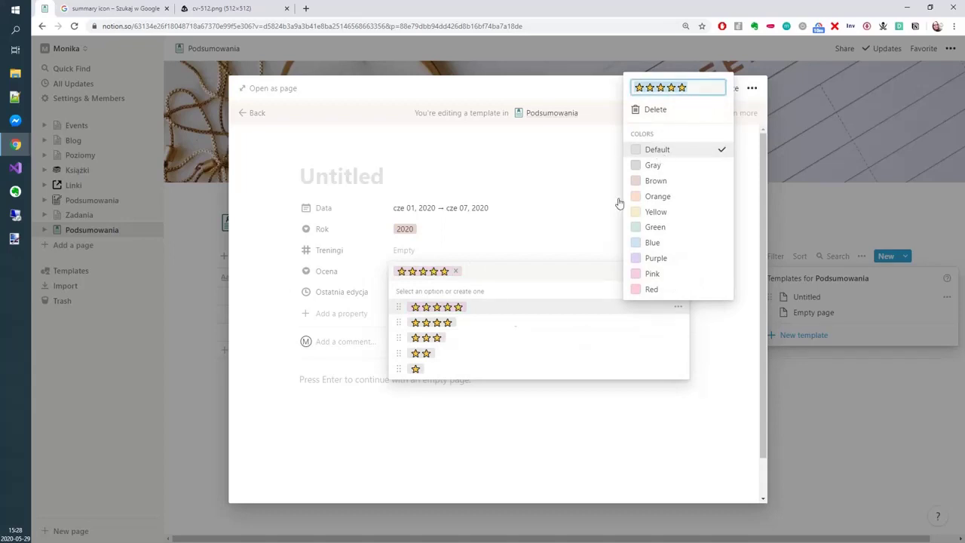
click(487, 438)
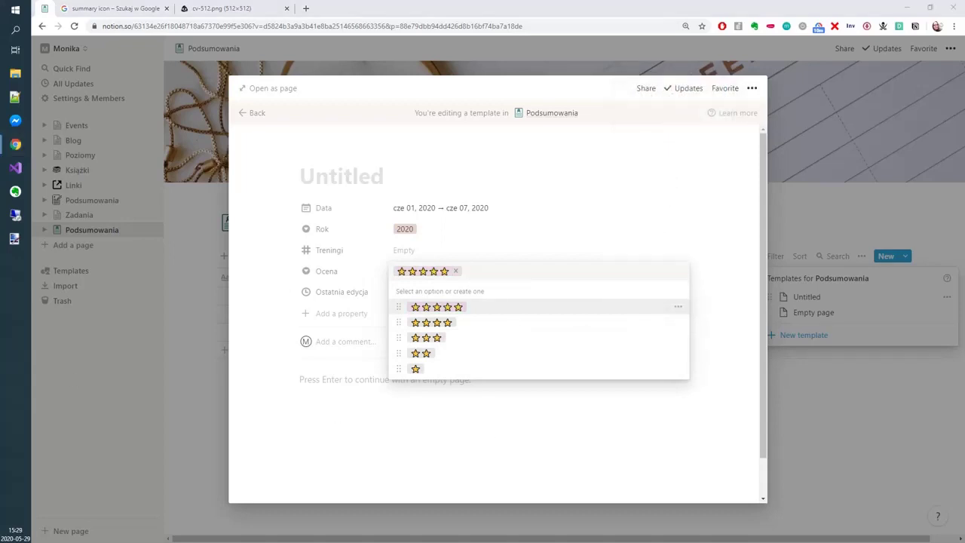
click(464, 433)
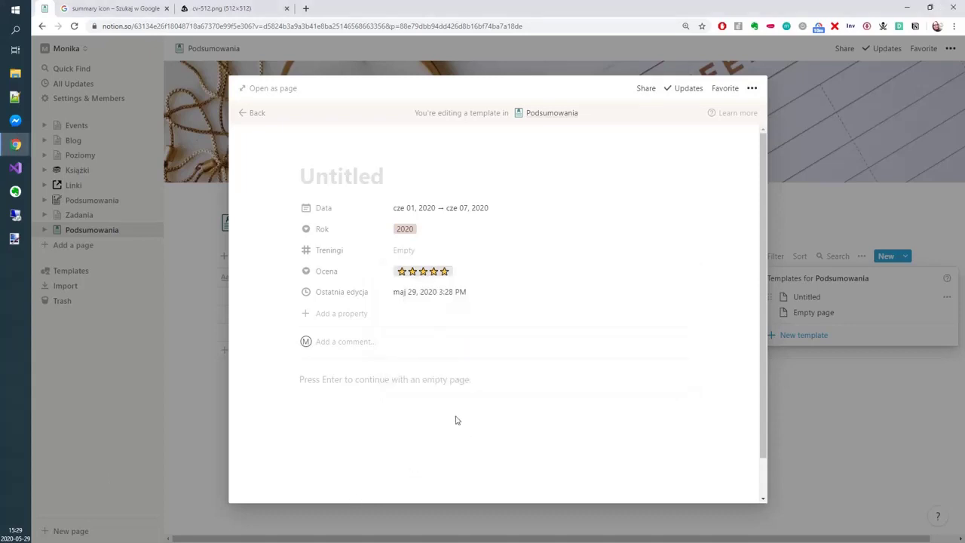
- Try the three-star option as the Ocena value and clear the property so that it is empty
click(426, 272)
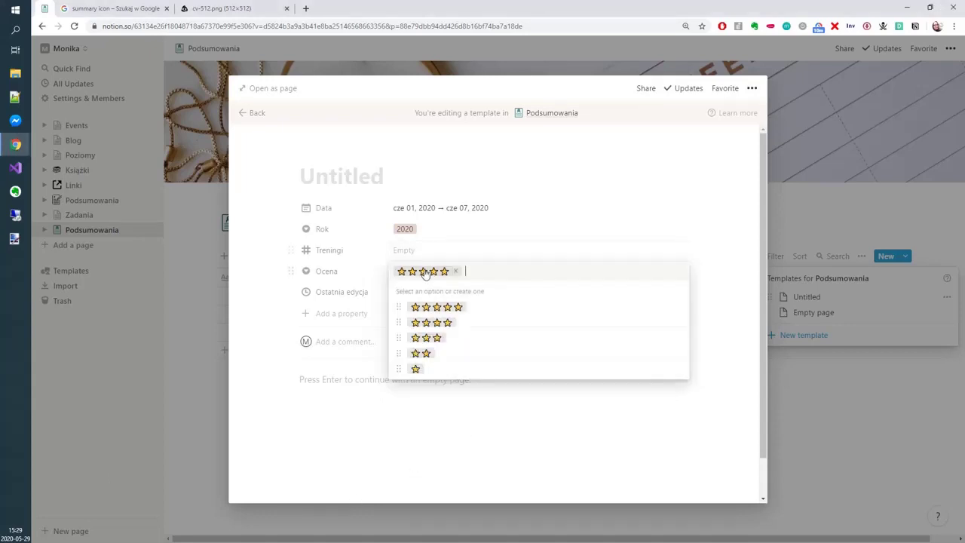
click(427, 338)
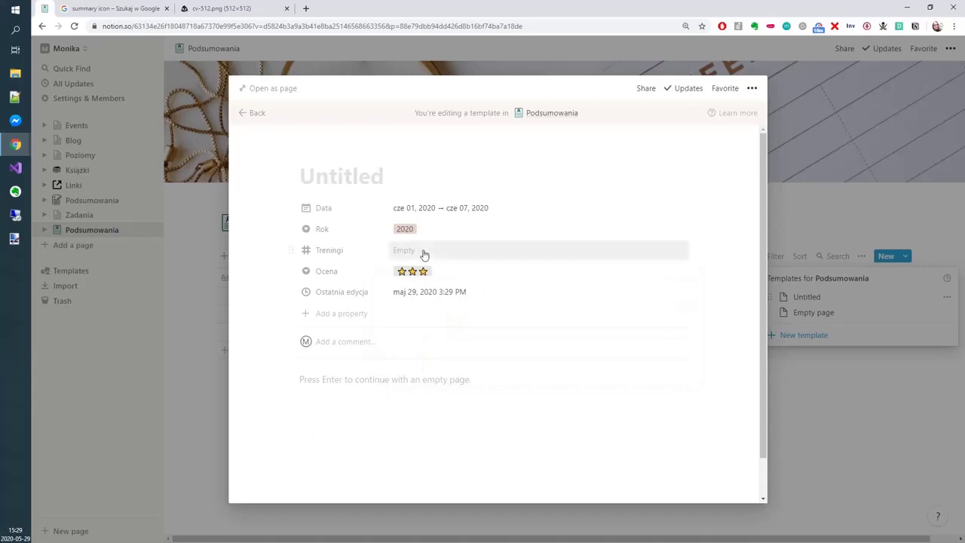
click(426, 273)
key(BackSpace)
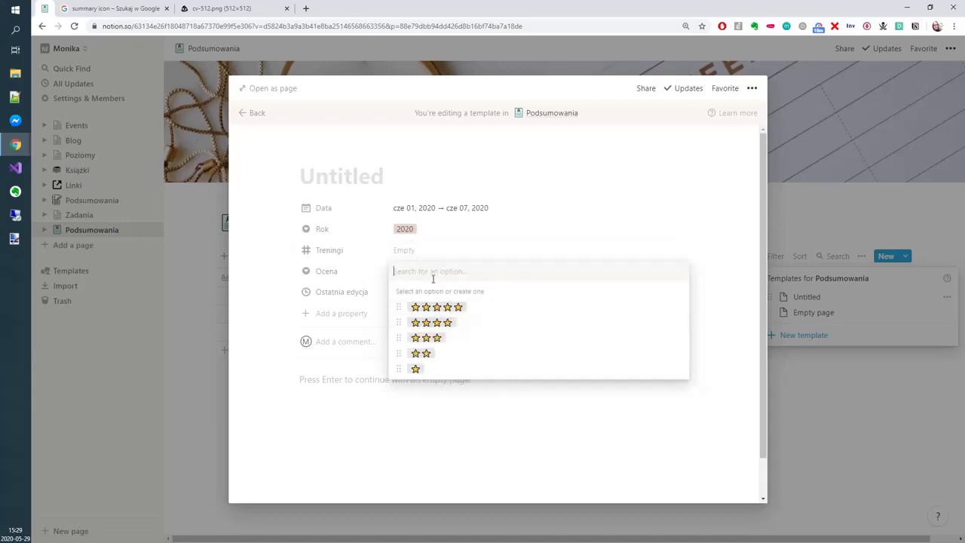
click(376, 448)
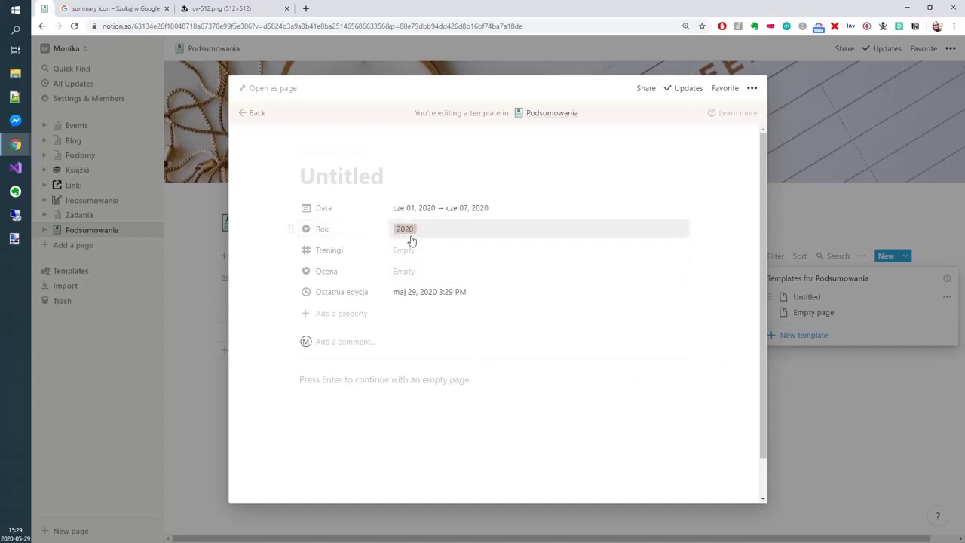
- Write three lines in the template body: "Co się wydarzyło?", "Co planujesz w następnym tygodniu?" and "Wnioski"
click(373, 380)
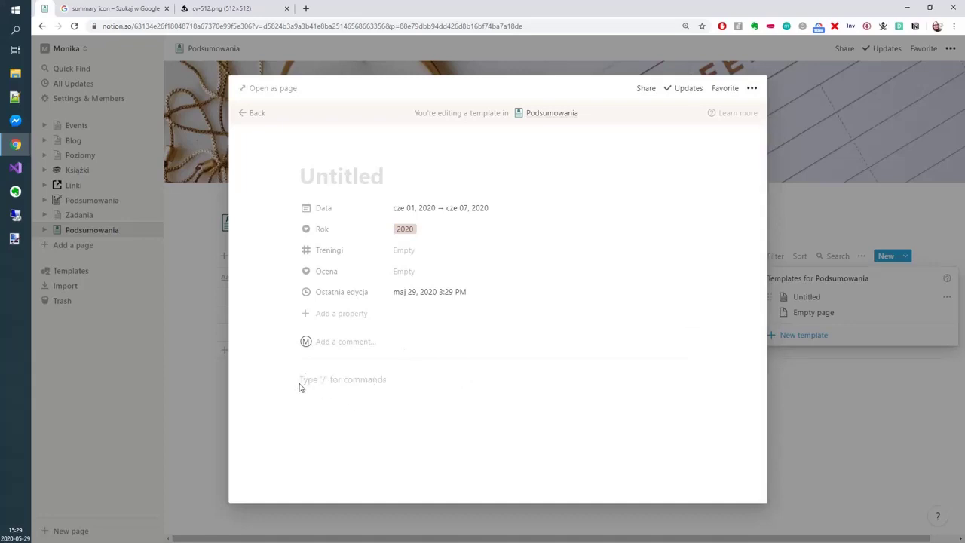
text(fo)
text( się wy)
text(darzyło?)
key(Return)
text(Co planujesz w następnym ty)
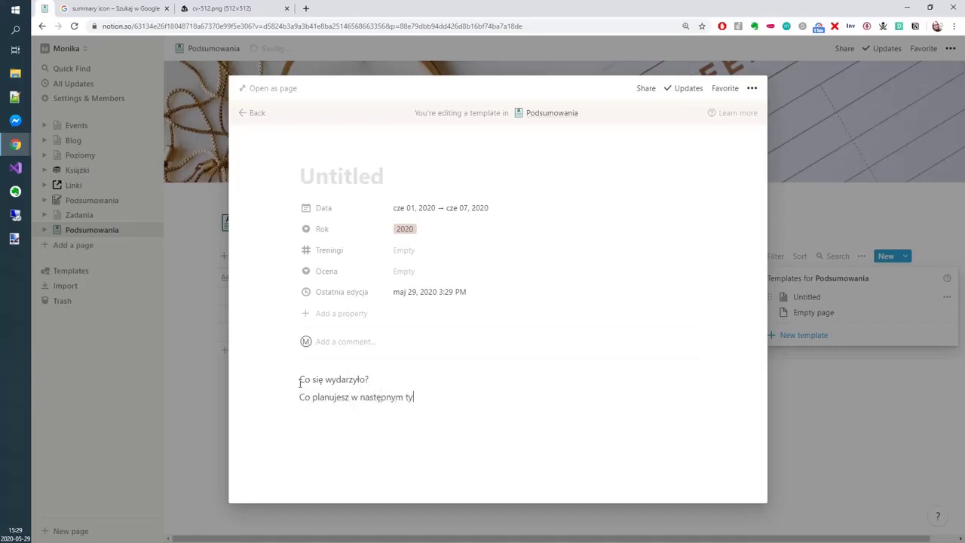
text(godniu?)
key(Return)
text(W)
- Try a line of sample text directly below "Co się wydarzyło?" and delete that line again
click(413, 378)
key(Return)
text(jsdlf)
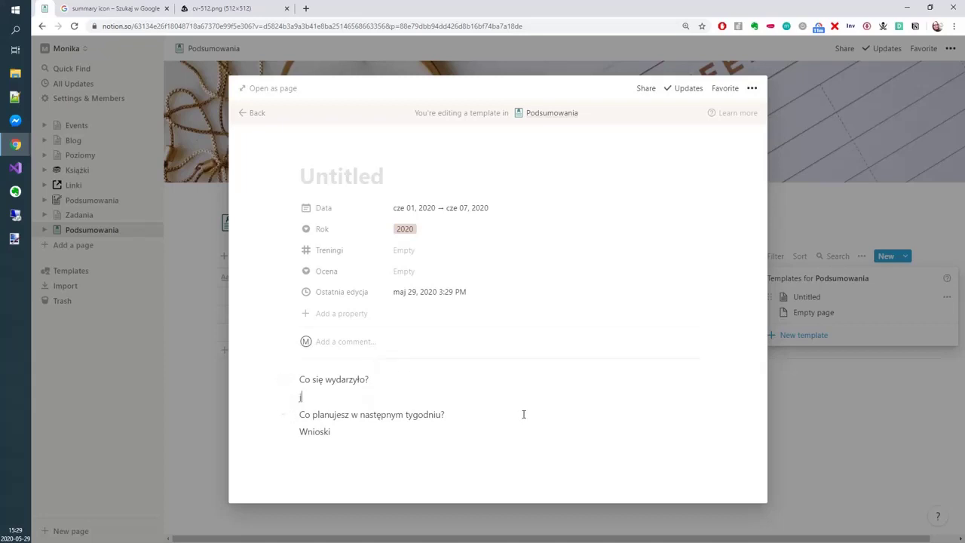
key(BackSpace)
key(BackSpace)
key(BackSpace)
key(BackSpace)
key(BackSpace)
key(BackSpace)
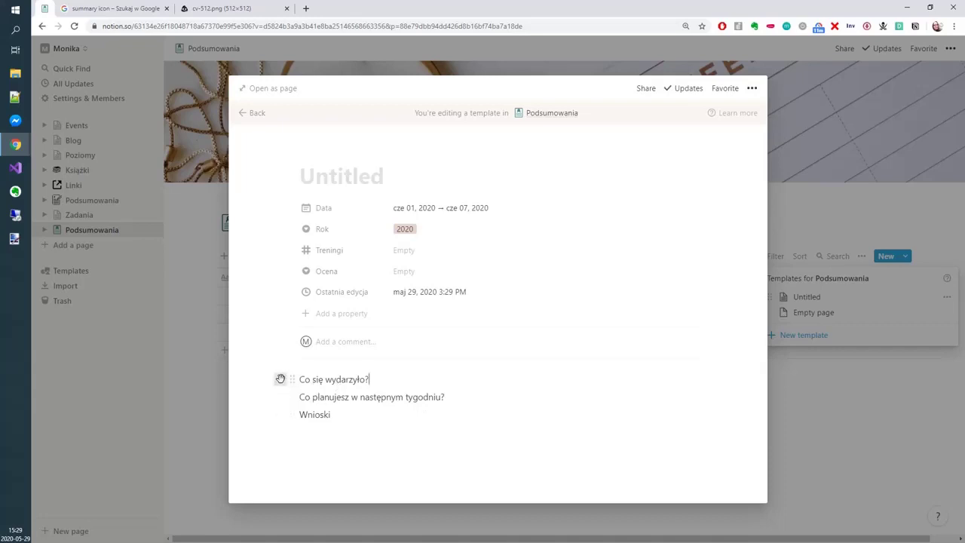
- Insert an empty text block below "Co się wydarzyło?" and turn the question itself into a heading
click(282, 378)
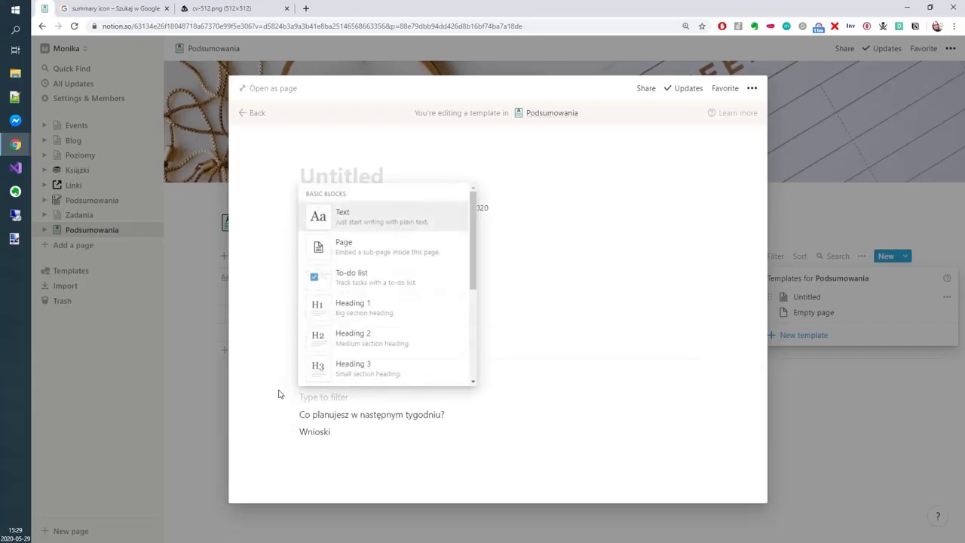
key(Escape)
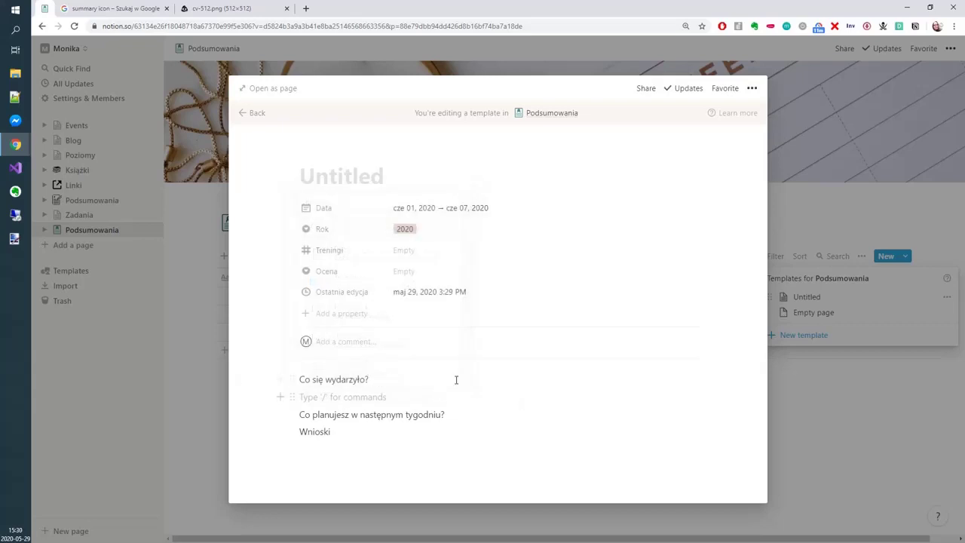
click(291, 379)
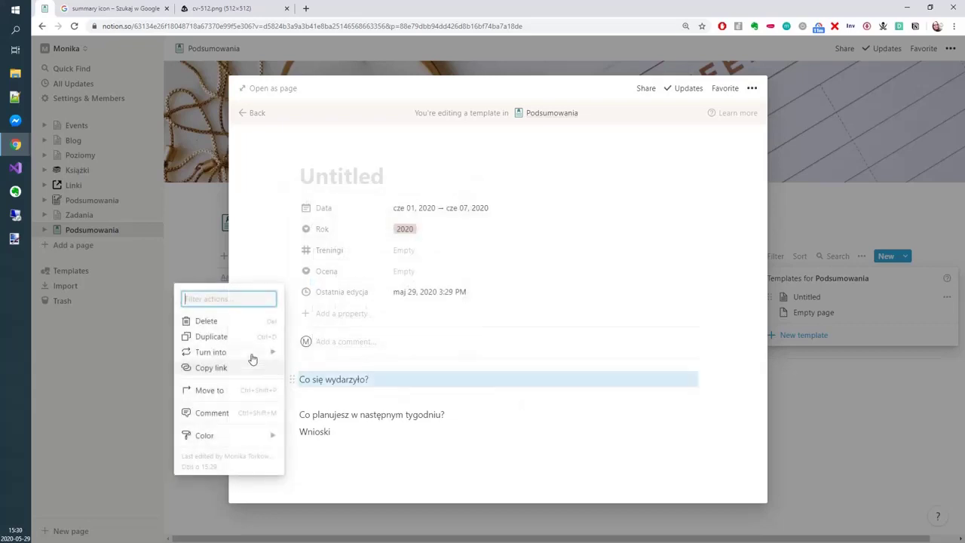
mouse_move(252, 359)
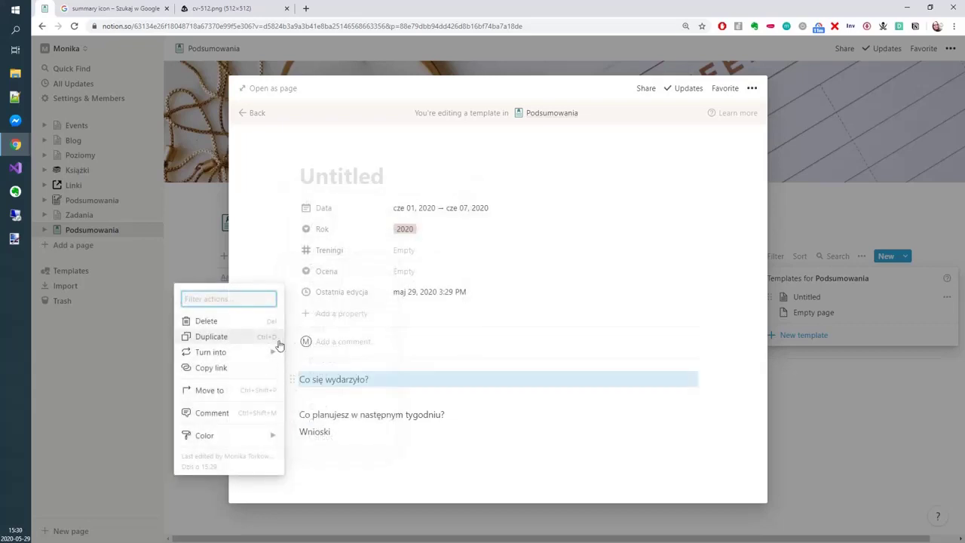
click(336, 307)
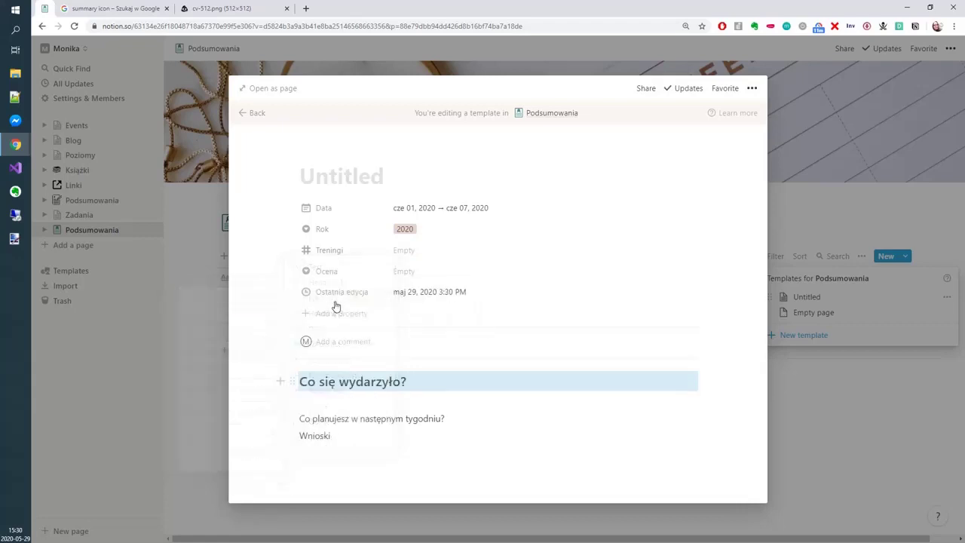
- Turn the "Co się wydarzyło?" heading into a toggle list and expand it to start an empty block inside
click(294, 383)
mouse_move(264, 363)
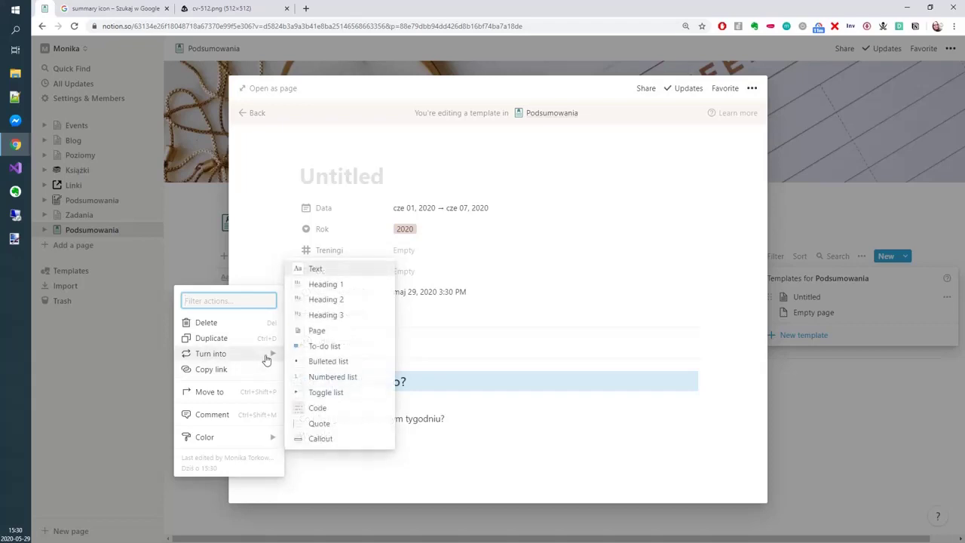
click(328, 392)
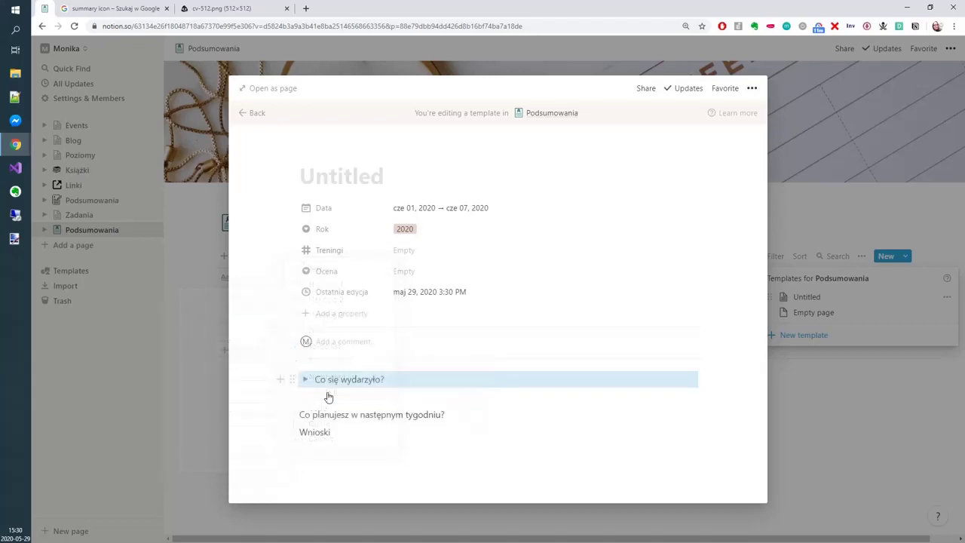
click(305, 381)
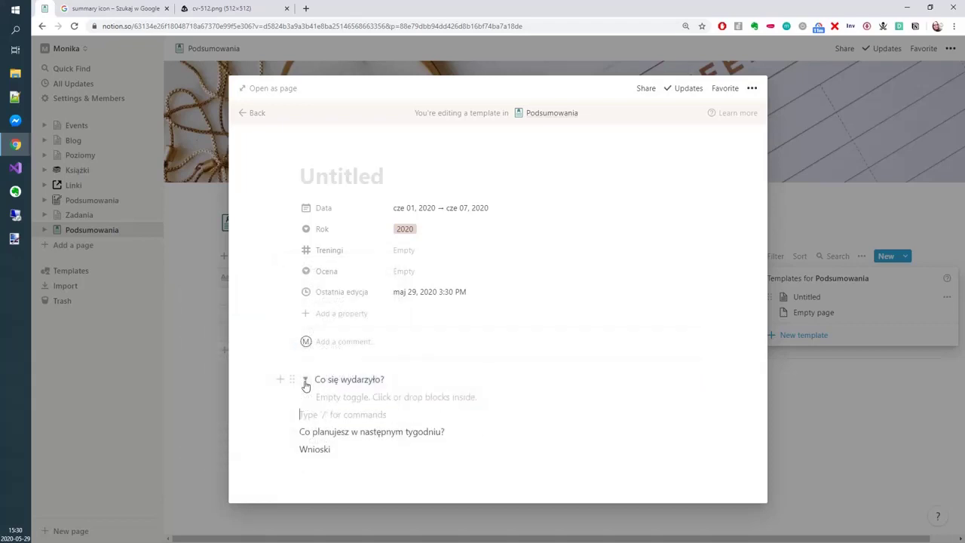
click(323, 396)
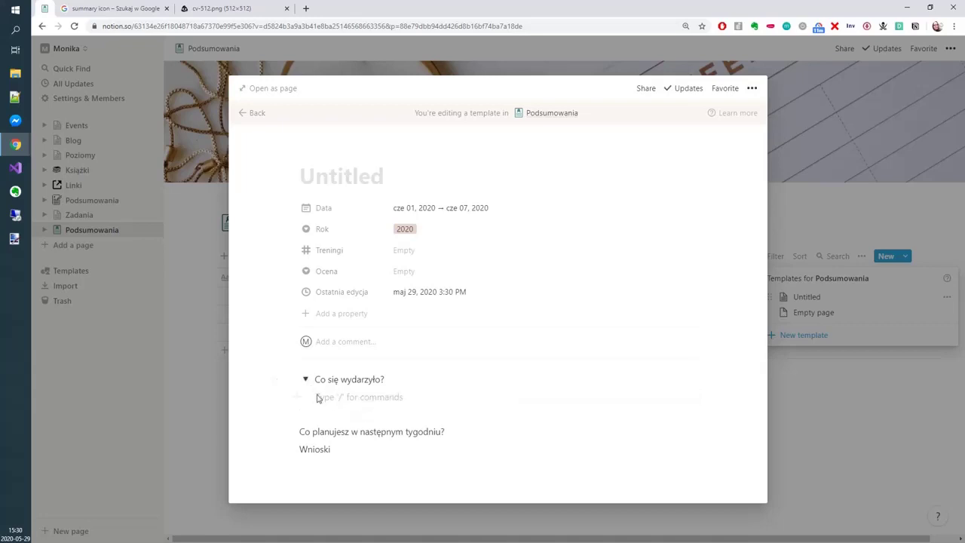
- Add a numbered list with the items fgdg, gdfgdf and gdf inside the toggle, and test collapsing and expanding it
click(296, 397)
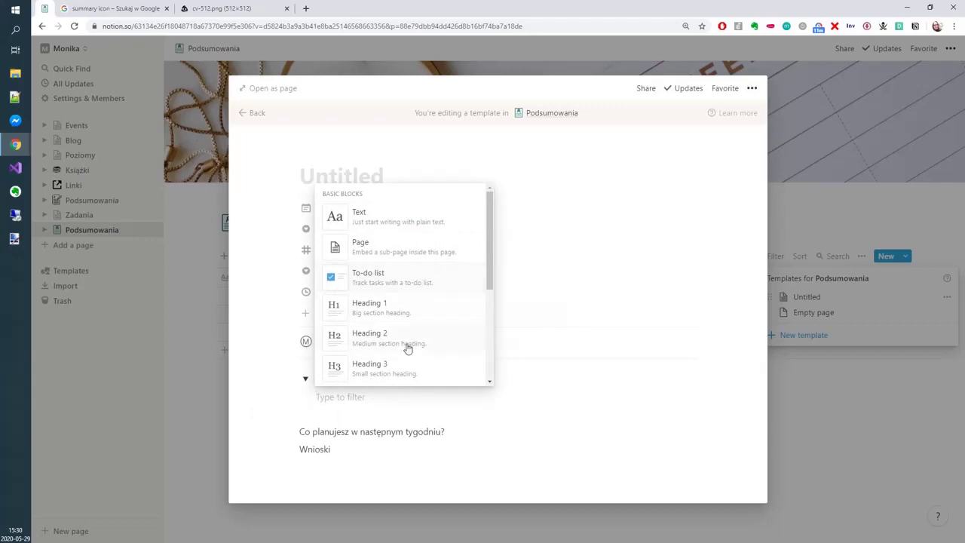
scroll(394, 304, down, 1)
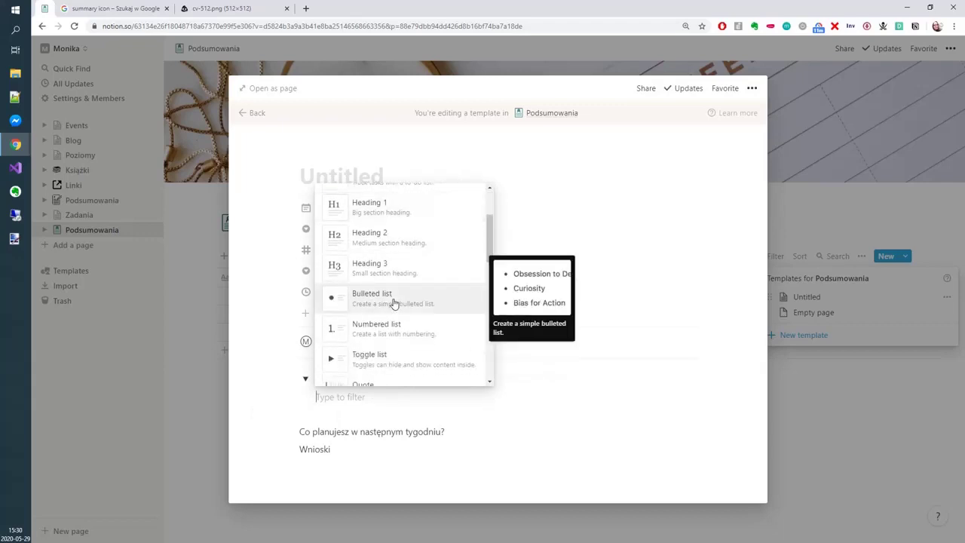
click(402, 332)
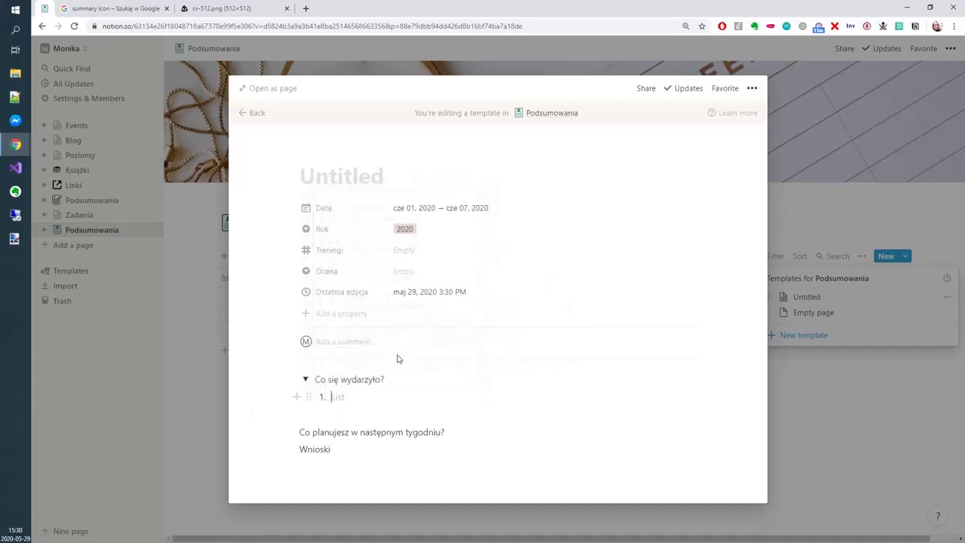
text(fgdg)
key(Return)
text(g)
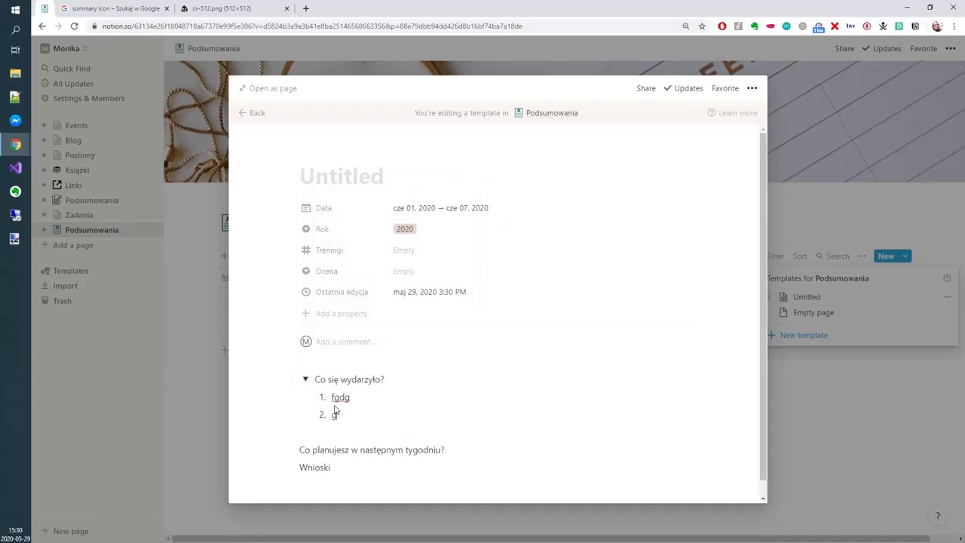
text(dfgdf)
key(Return)
text(gdf)
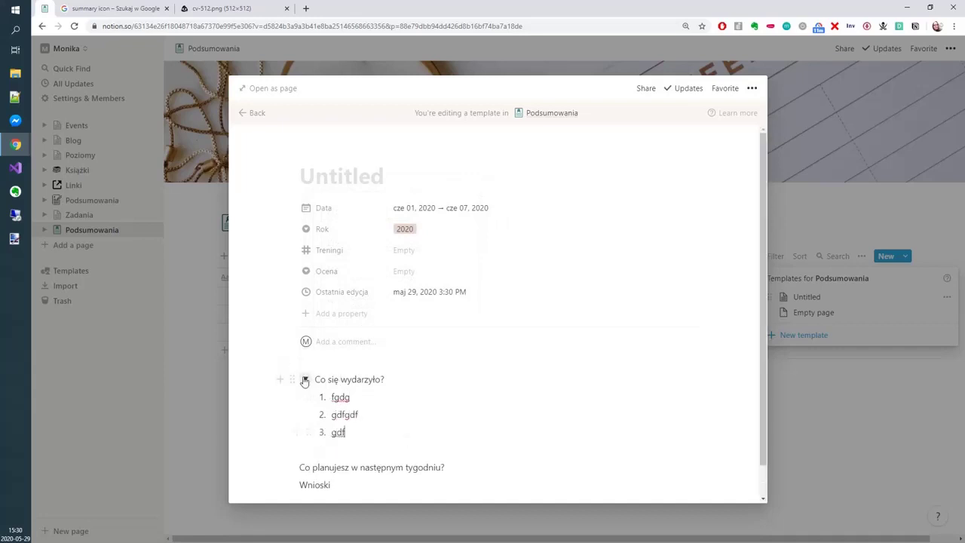
click(305, 380)
click(305, 380)
scroll(336, 457, down, 1)
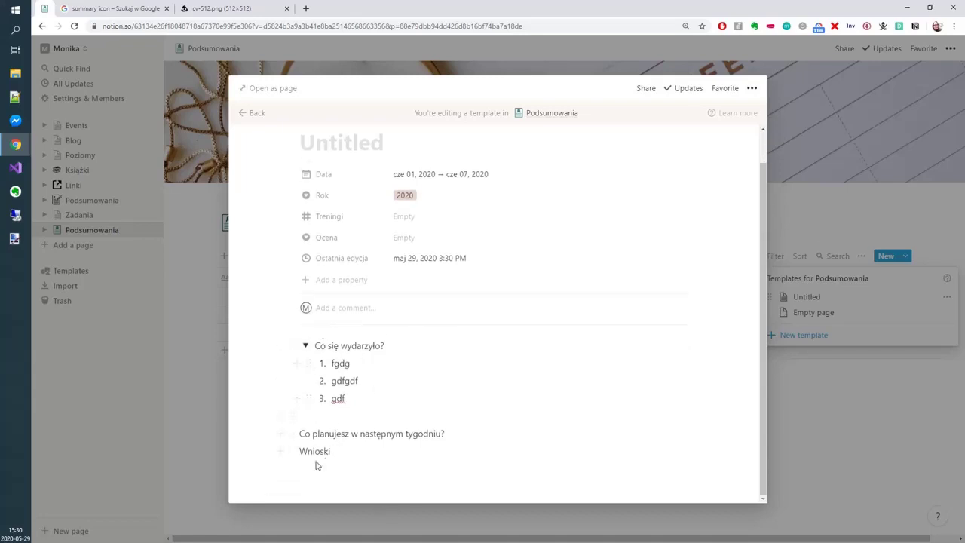
- Turn the first numbered item, fgdg, into a bulleted list item
click(310, 362)
mouse_move(275, 336)
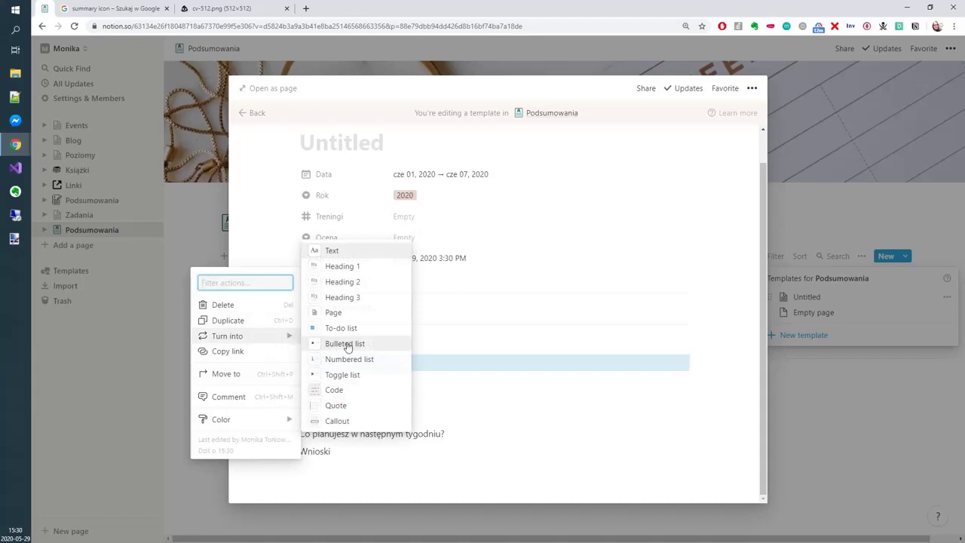
click(317, 340)
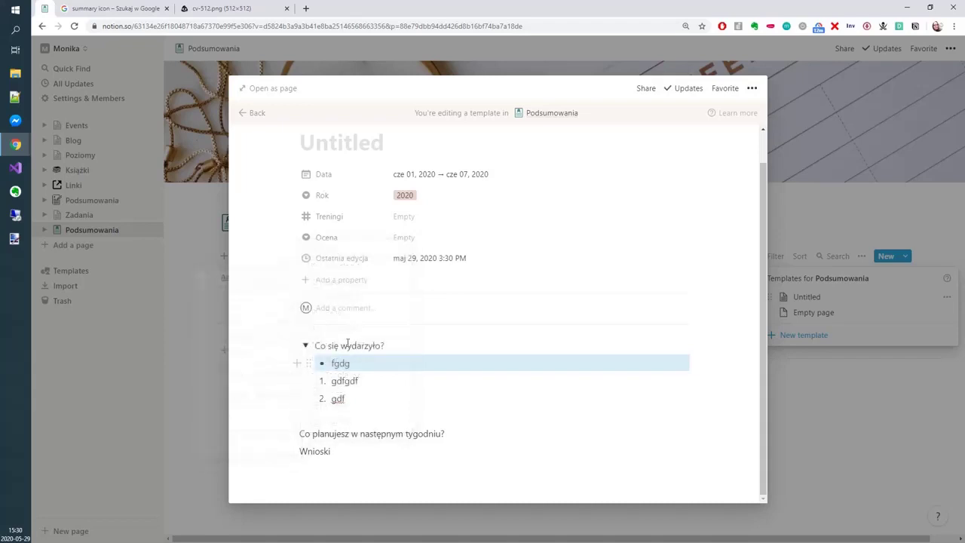
- Turn the fgdg item into plain text and delete the two numbered items below it
click(308, 363)
mouse_move(276, 337)
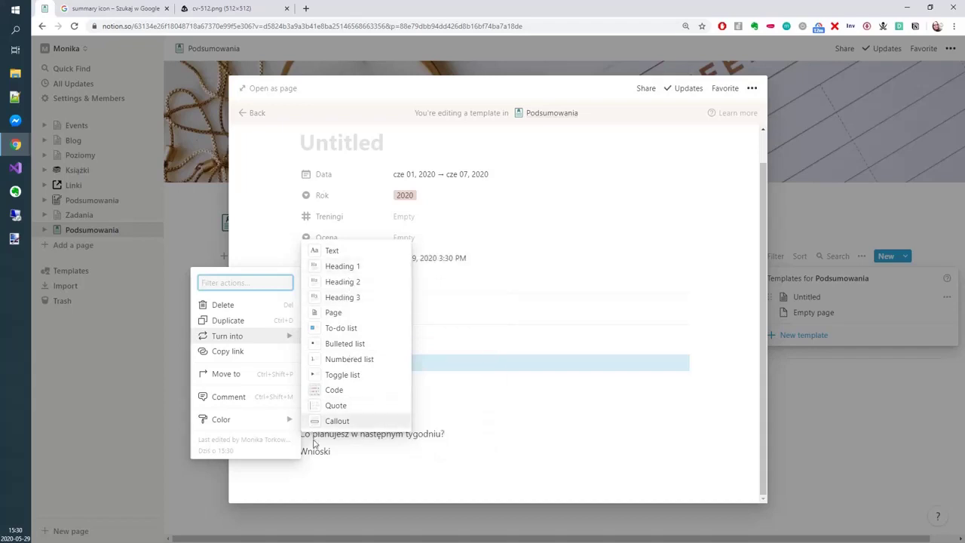
click(362, 250)
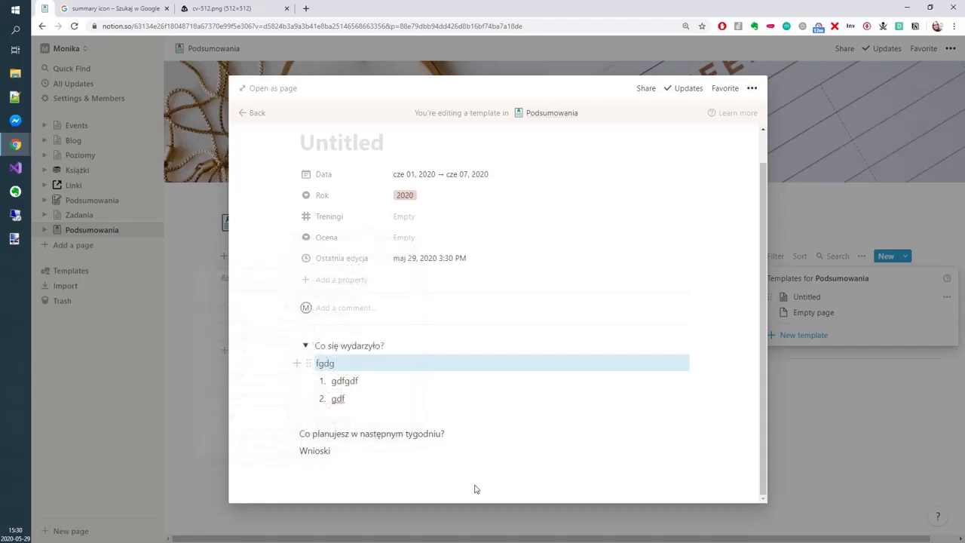
drag(358, 400, 352, 377)
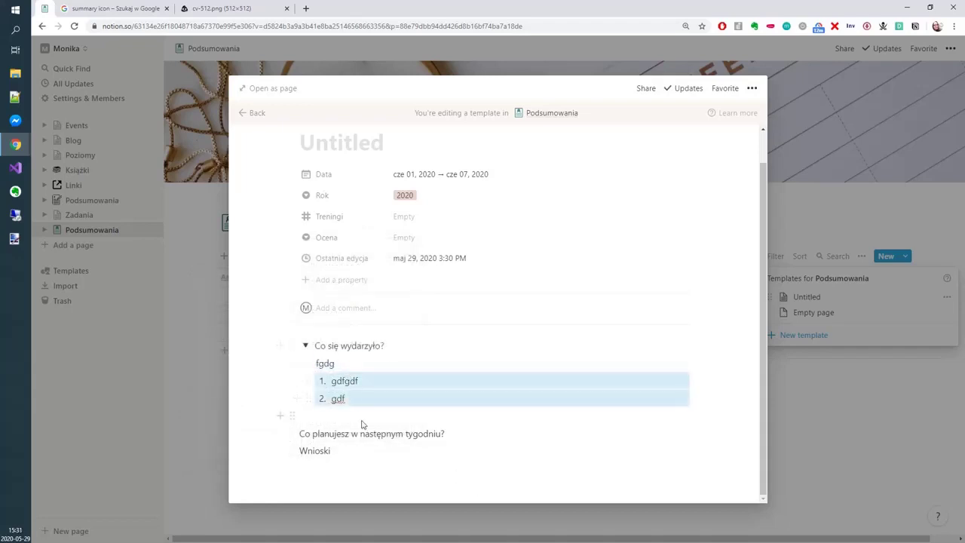
key(BackSpace)
- Give the fgdg line a purple background with a slash command, and test collapsing and expanding its toggle
click(367, 400)
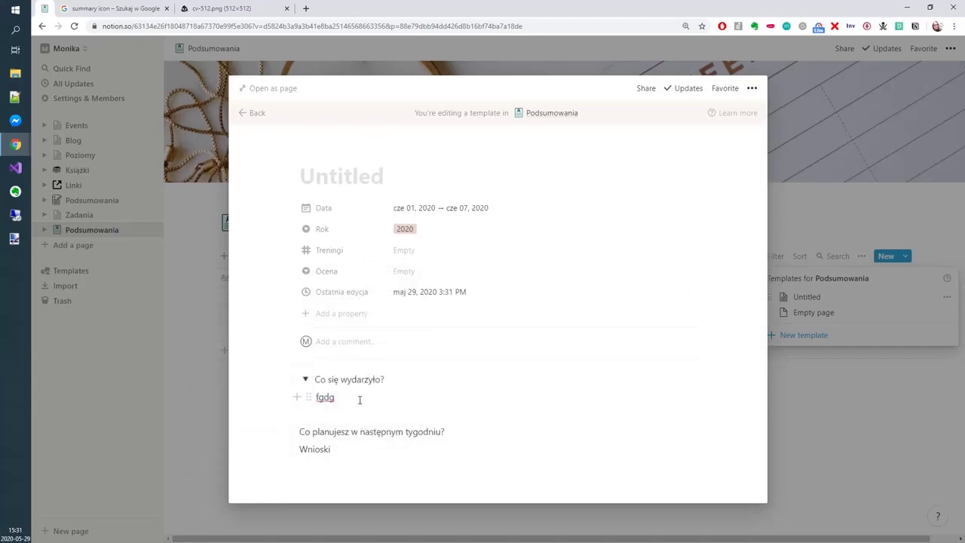
text(/)
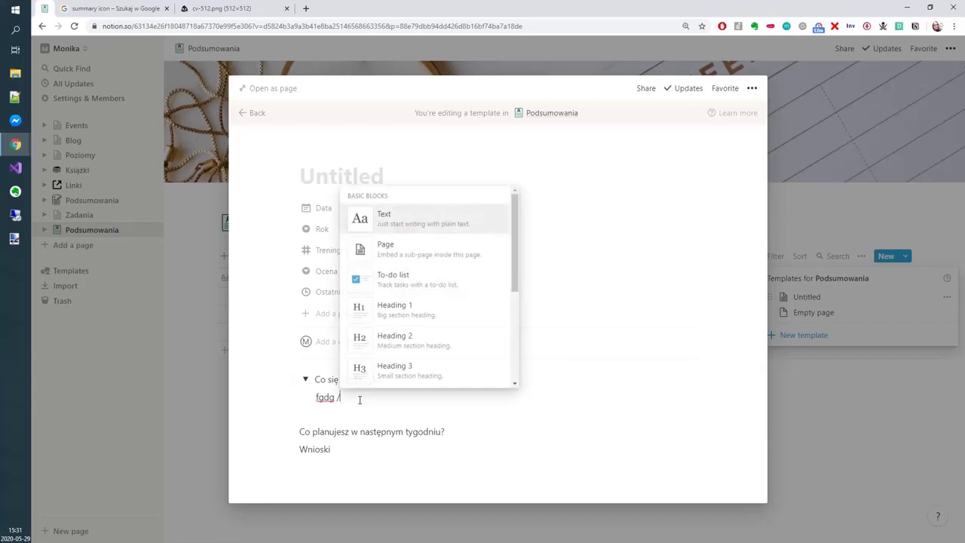
text(co)
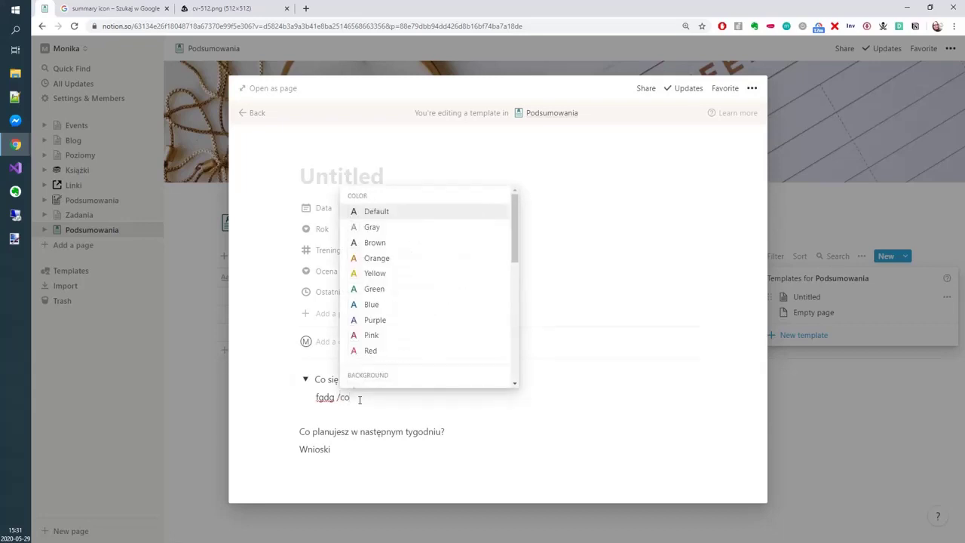
key(BackSpace)
key(BackSpace)
text(bac)
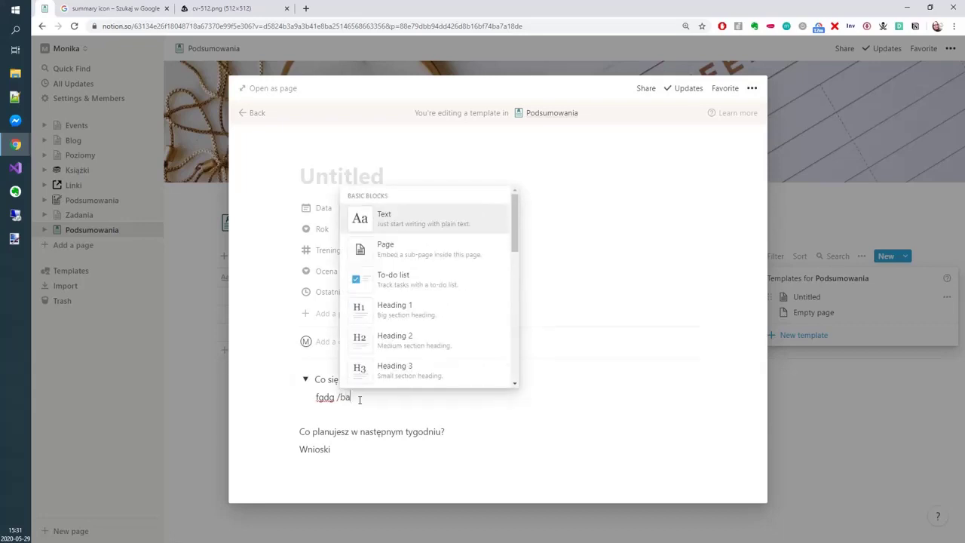
key(Down)
key(Down)
key(Down)
key(Down)
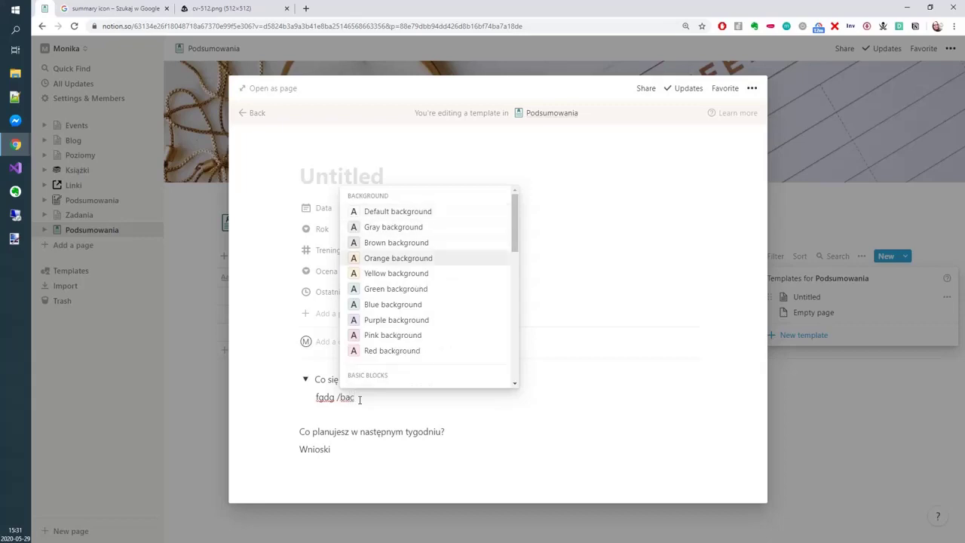
key(Up)
key(Down)
key(Down)
key(Down)
key(Down)
key(Down)
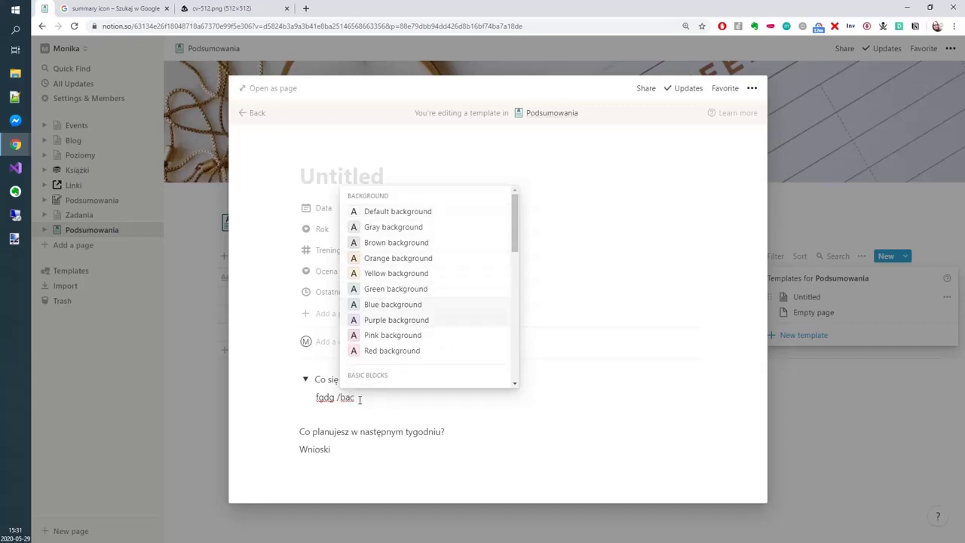
key(Up)
key(Return)
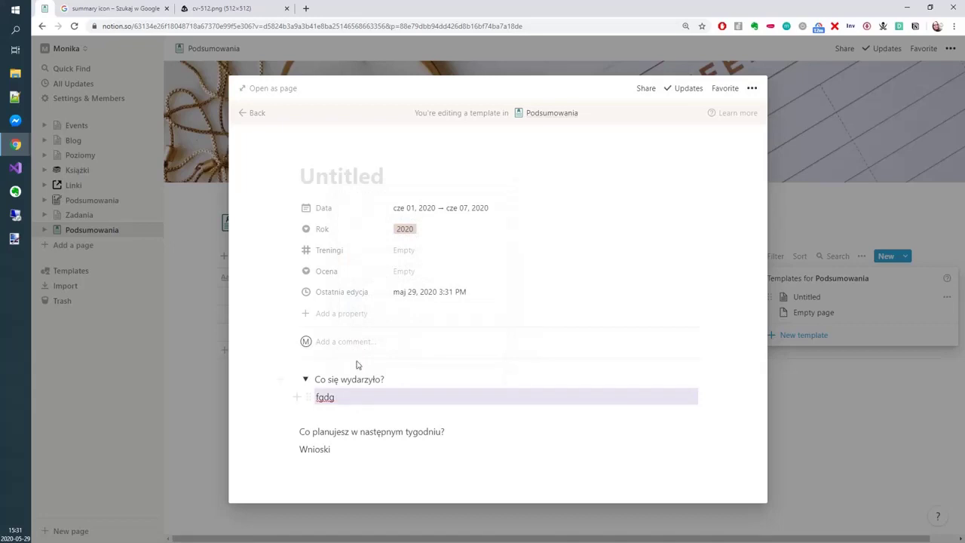
click(304, 380)
click(305, 381)
- Reset the background of the fgdg line to default with a slash command
text(/)
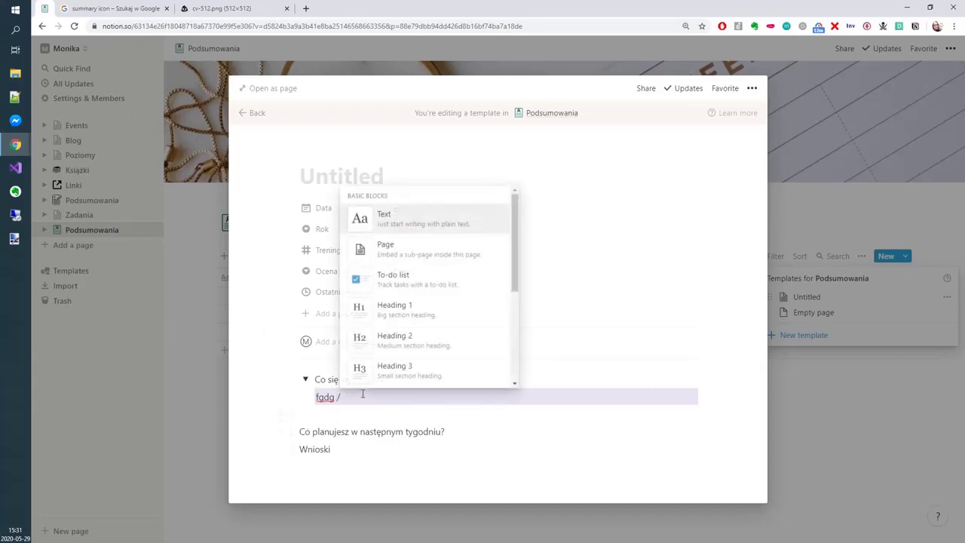
text(bac)
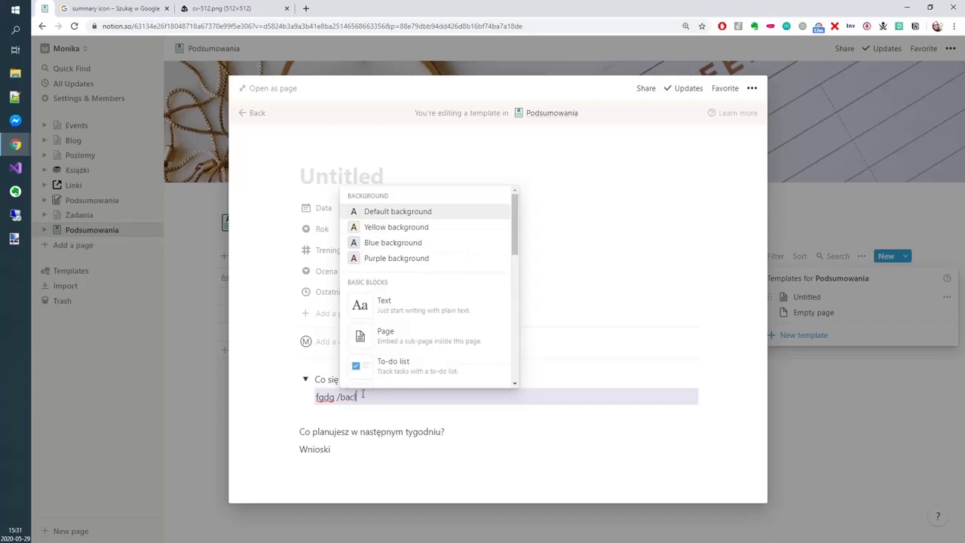
text(l)
key(BackSpace)
key(BackSpace)
key(BackSpace)
key(BackSpace)
key(BackSpace)
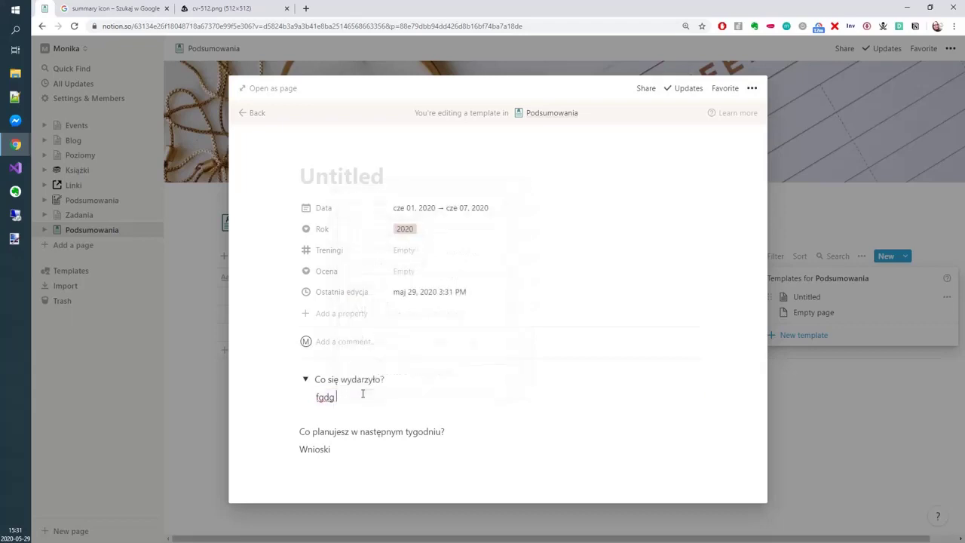
- Collapse the "Co się wydarzyło?" toggle and delete the empty line below it
click(304, 381)
click(306, 398)
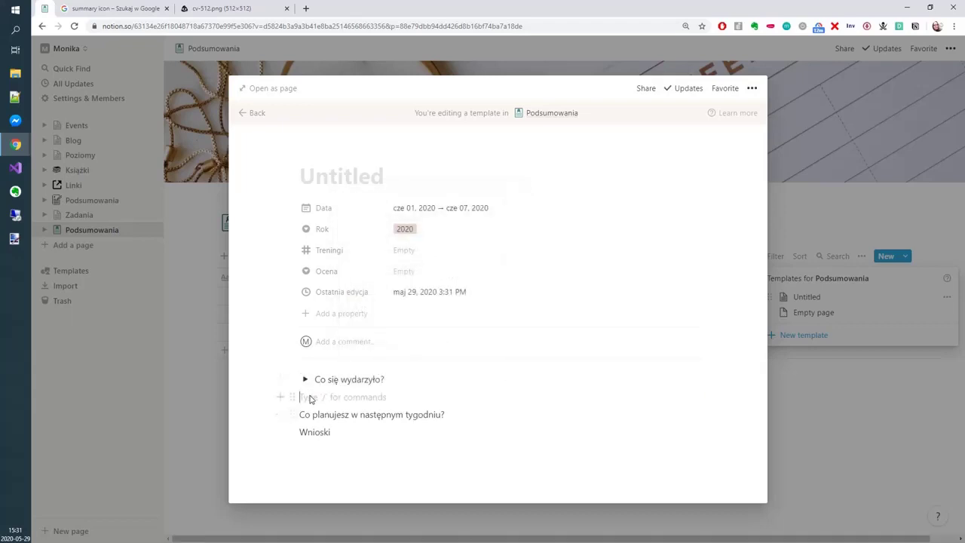
key(BackSpace)
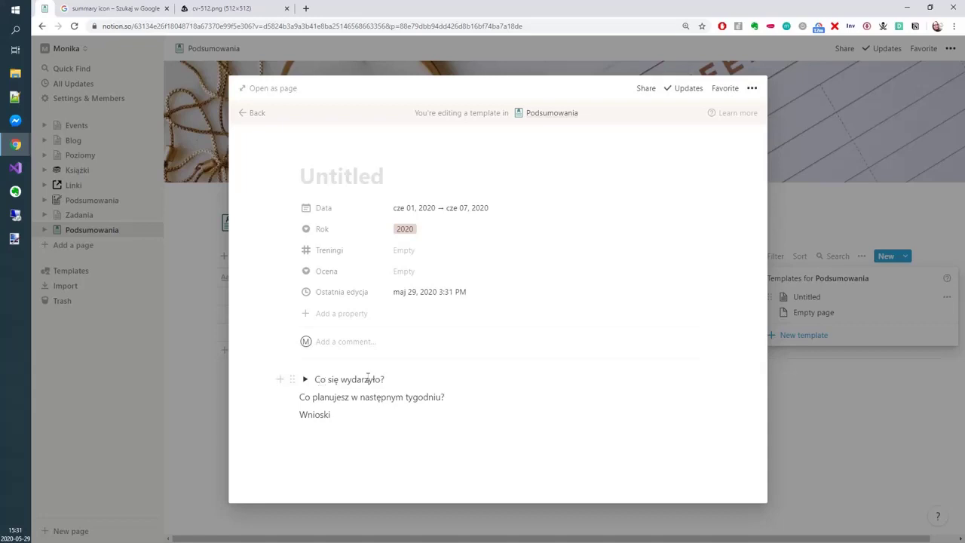
- Give the "Co się wydarzyło?" toggle a yellow background with a slash command
text(/co)
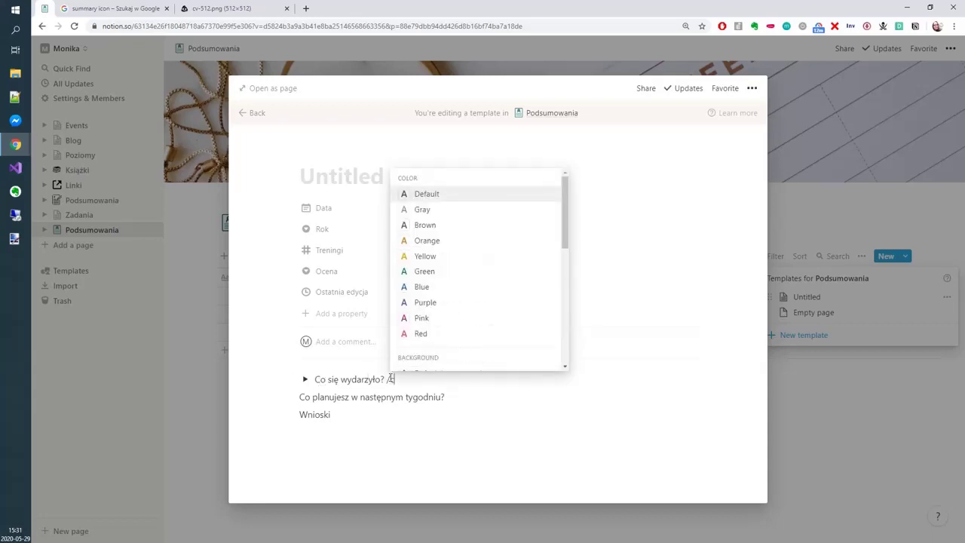
key(BackSpace)
key(BackSpace)
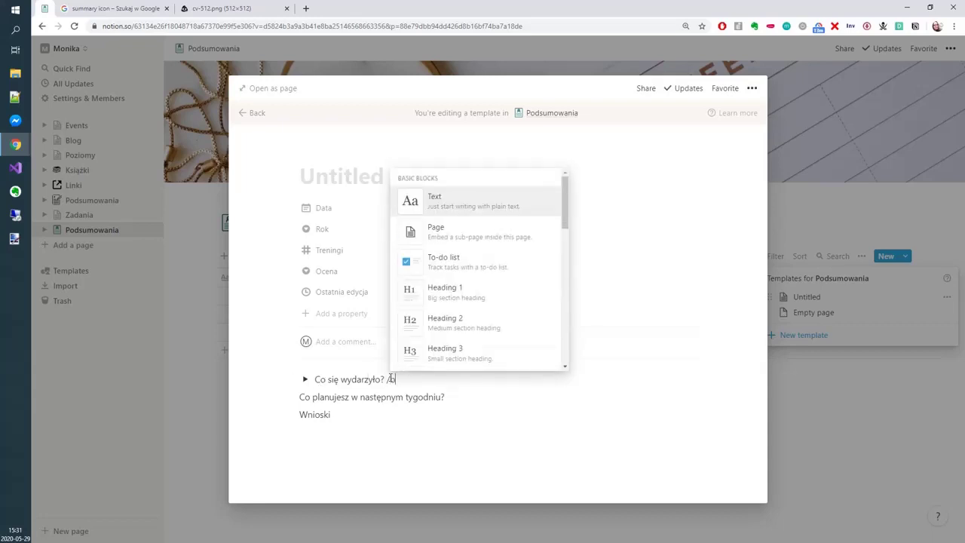
text(back)
key(Down)
key(Down)
key(Down)
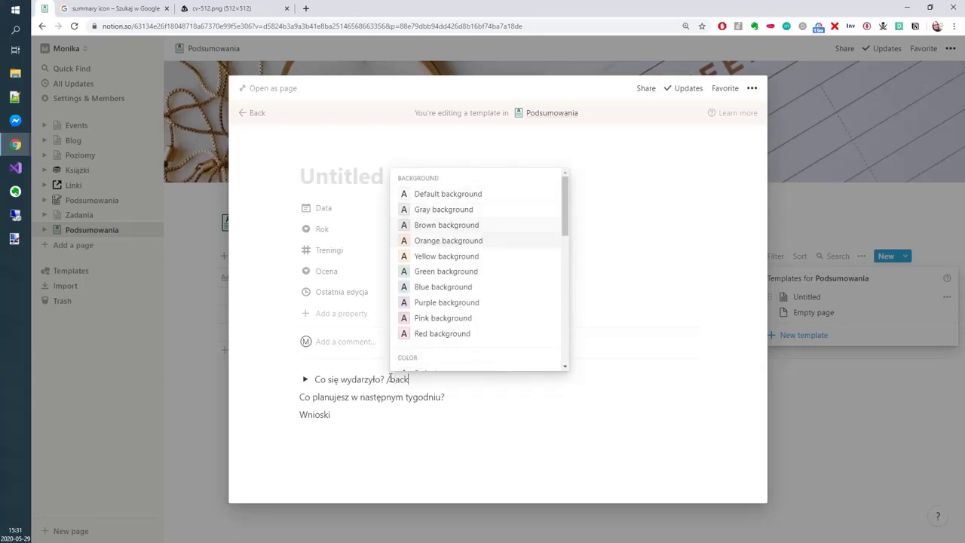
key(Down)
key(Return)
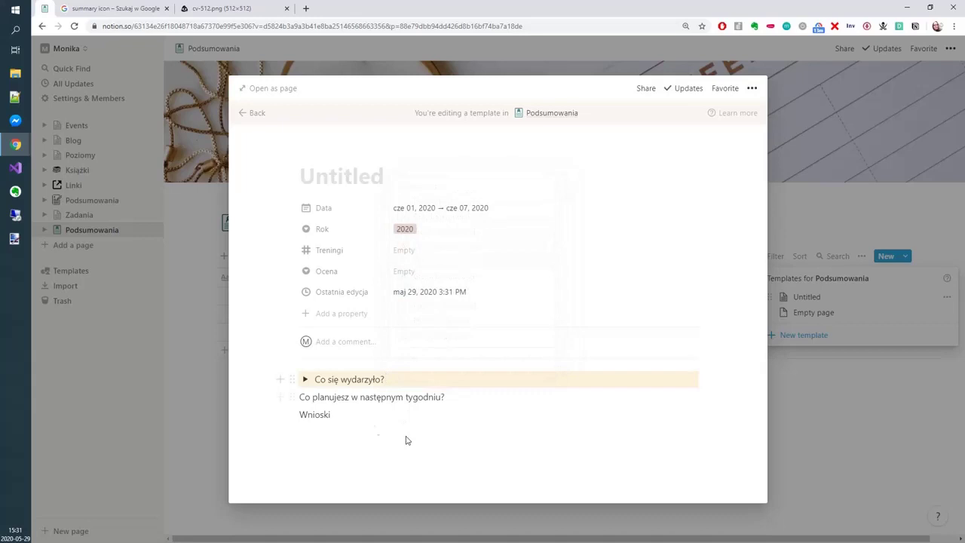
click(280, 397)
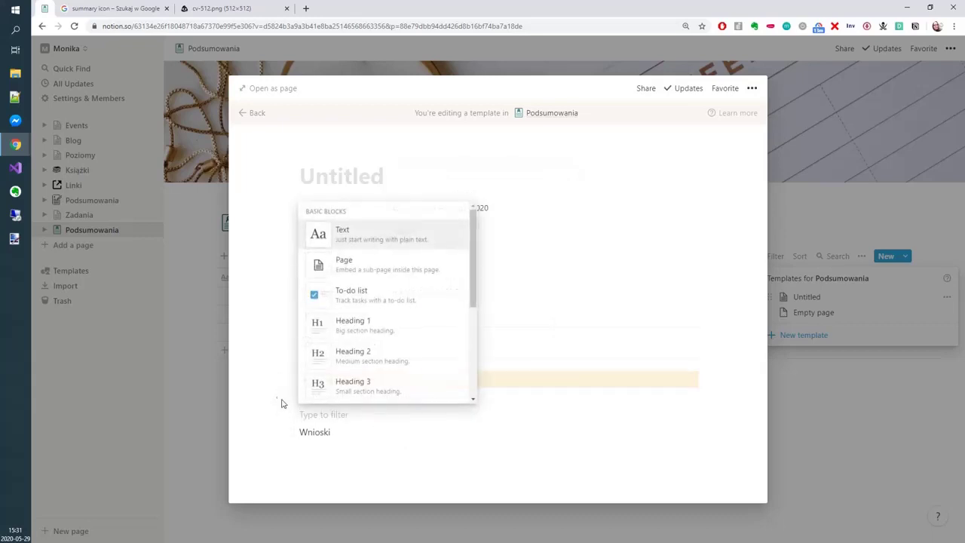
key(Escape)
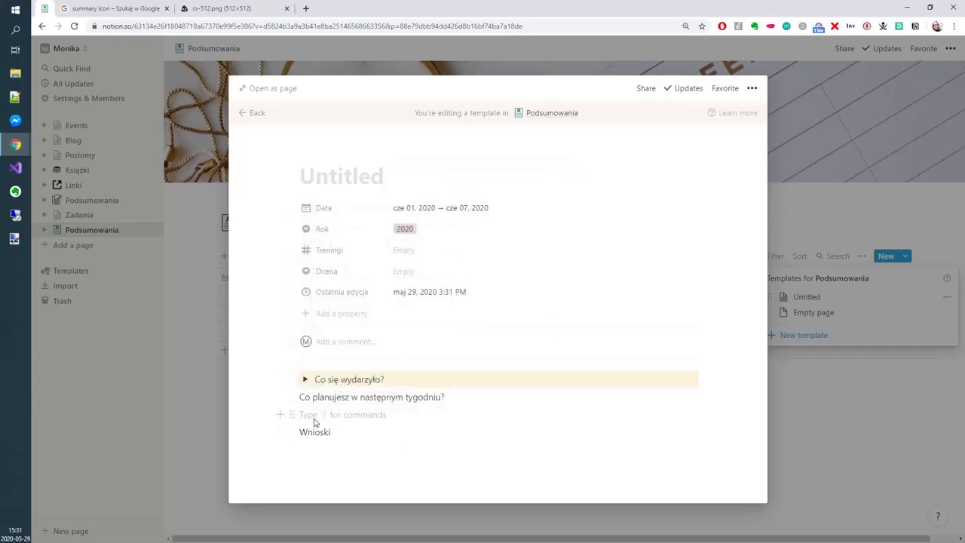
key(BackSpace)
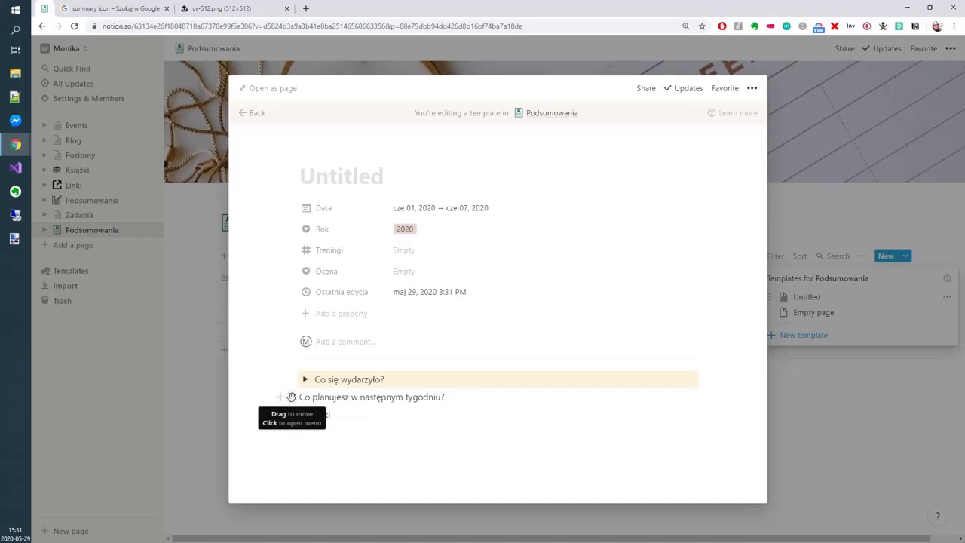
- Turn the "Co planujesz w następnym tygodniu?" line into a toggle list
click(292, 397)
mouse_move(259, 368)
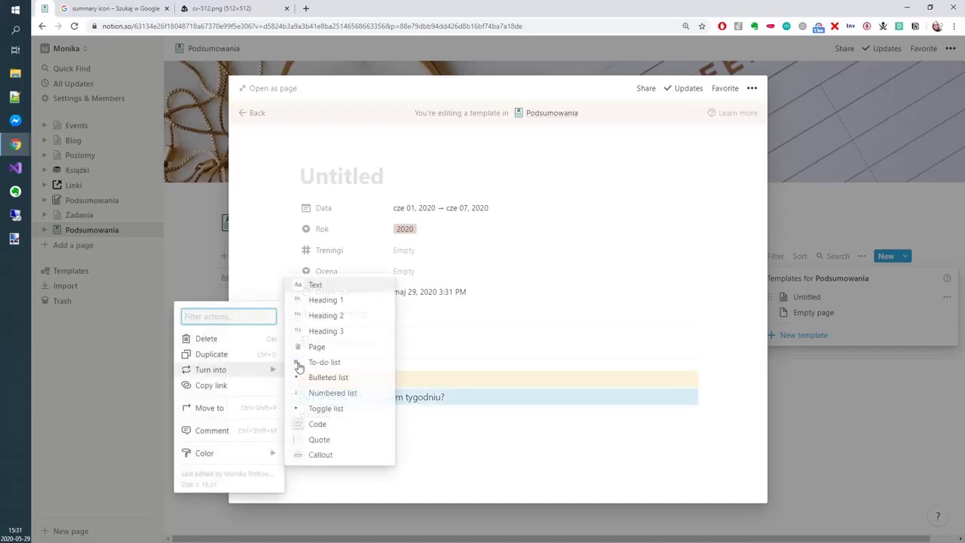
click(336, 408)
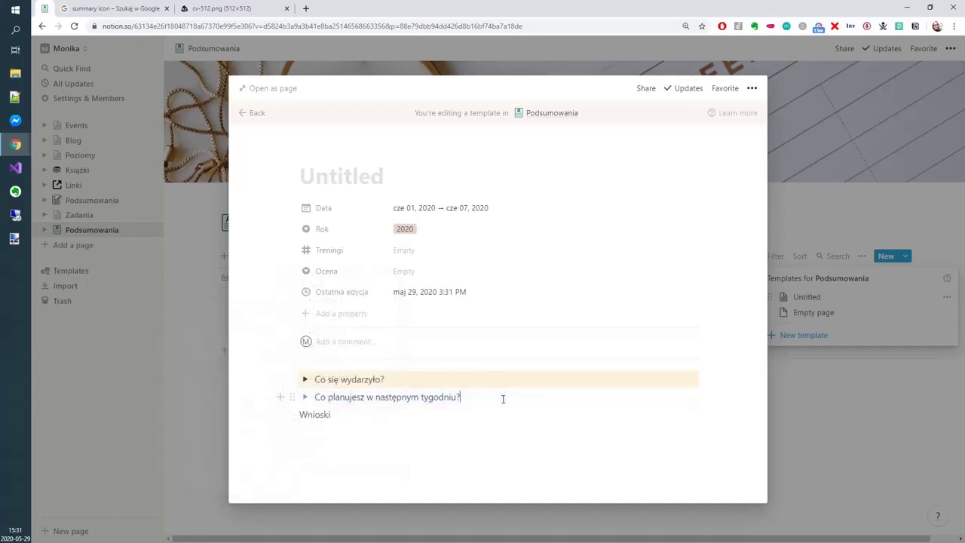
- Give the "Co planujesz w następnym tygodniu?" toggle a blue background with a slash command
text(/bac)
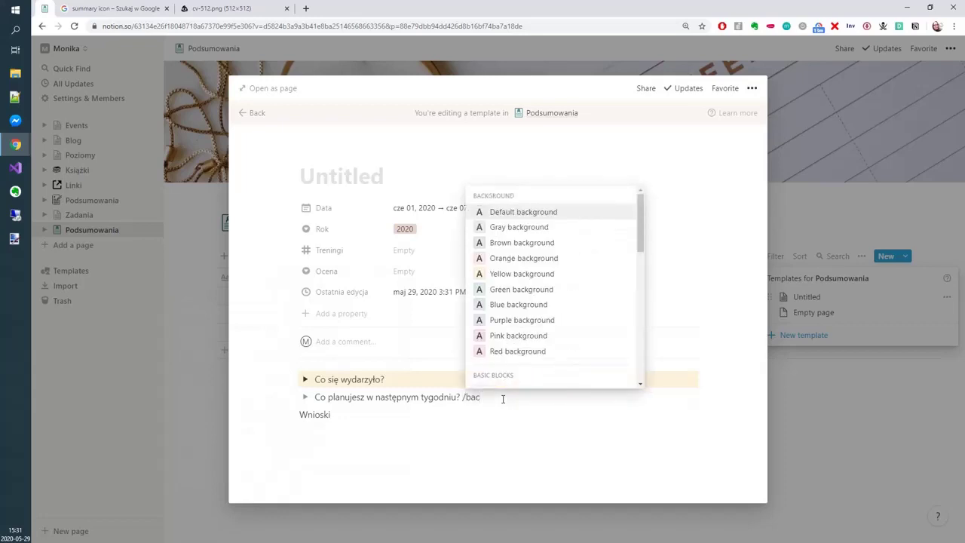
key(Down)
key(Down)
key(Down)
key(Down)
key(Down)
key(Down)
key(Return)
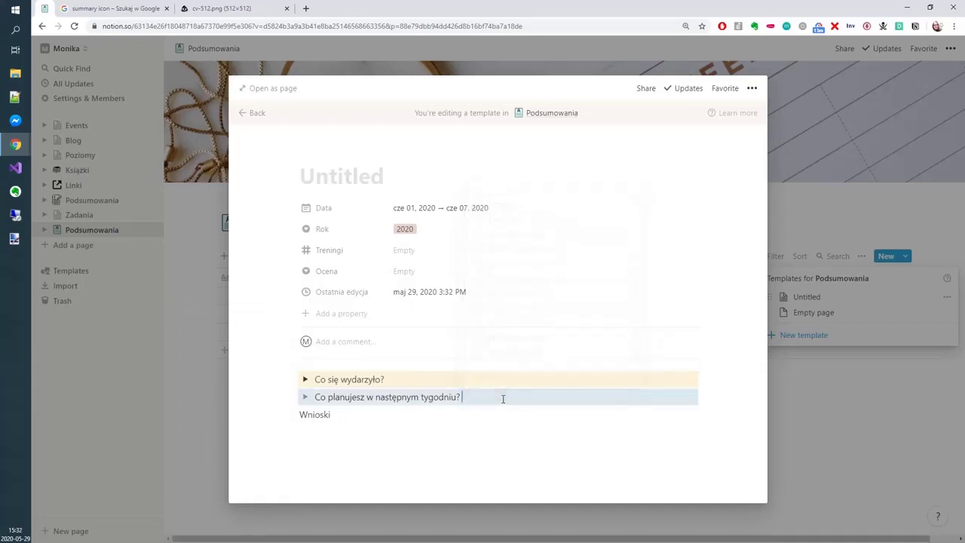
- Test expanding and collapsing the "Co się wydarzyło?" toggle with its background color
click(465, 418)
click(304, 380)
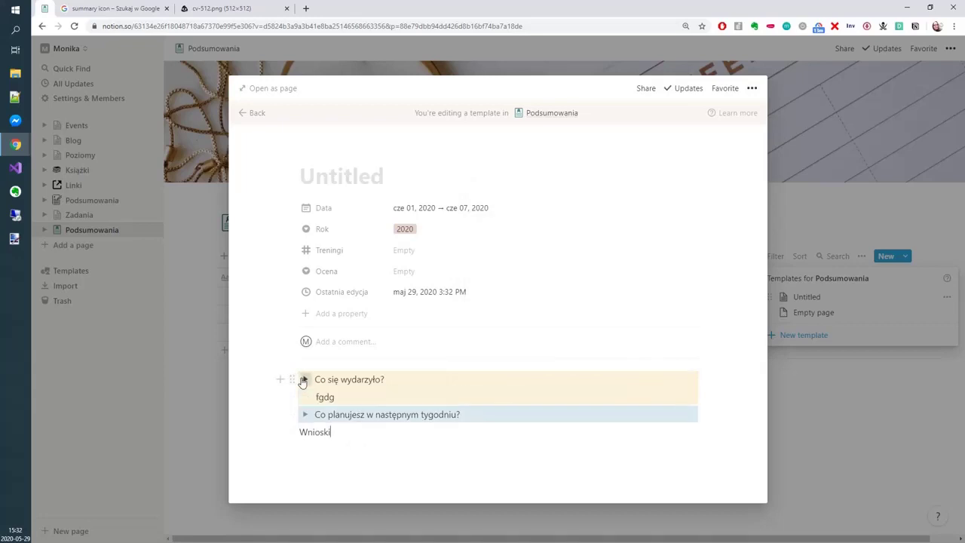
click(303, 380)
click(304, 380)
click(305, 380)
click(305, 380)
- Give the fgdg line inside the "Co się wydarzyło?" toggle a brown background with a slash command
click(358, 397)
text(/)
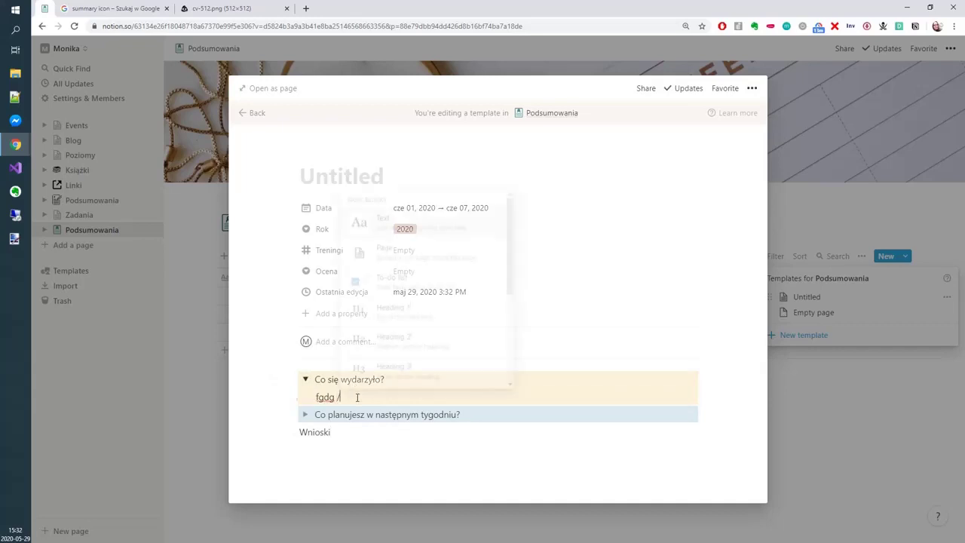
text(back)
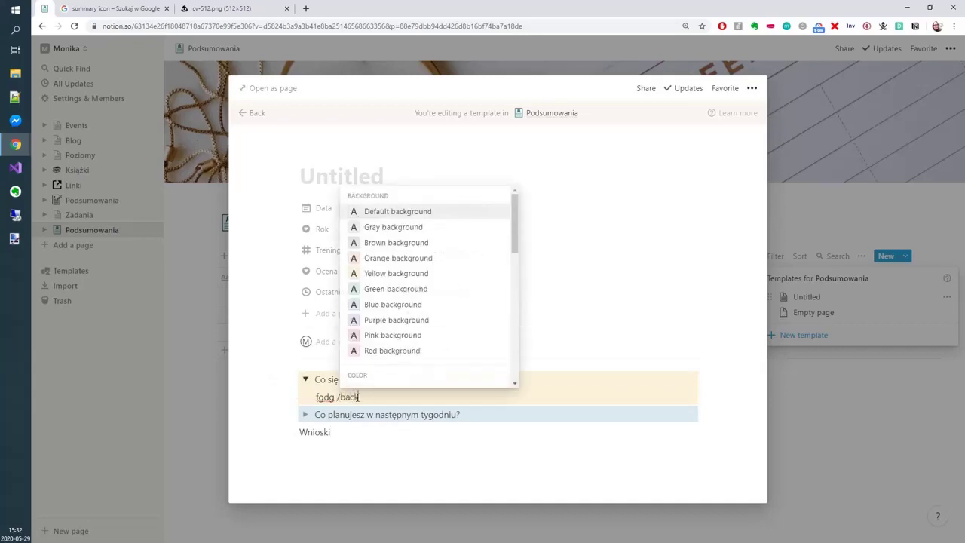
key(Down)
key(Down)
key(Down)
key(Up)
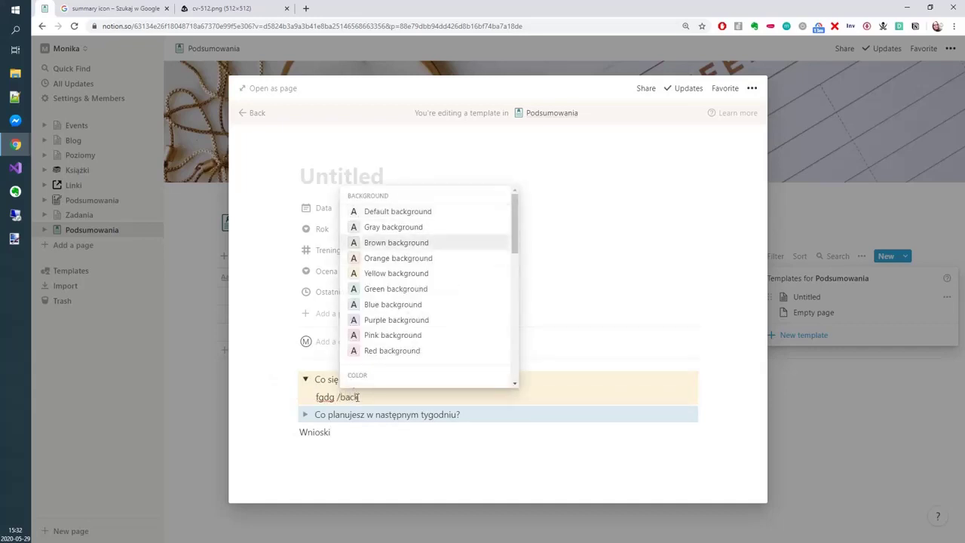
key(Return)
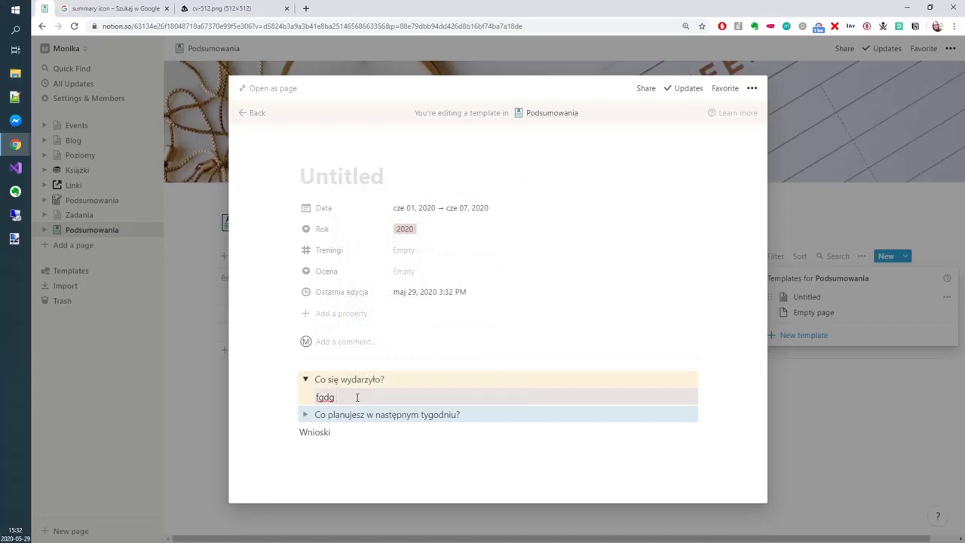
- Undo the fgdg line's brown background, remove the leftover command text, and collapse the "Co się wydarzyło?" toggle
key(ctrl+z)
key(BackSpace)
key(BackSpace)
key(BackSpace)
key(BackSpace)
key(BackSpace)
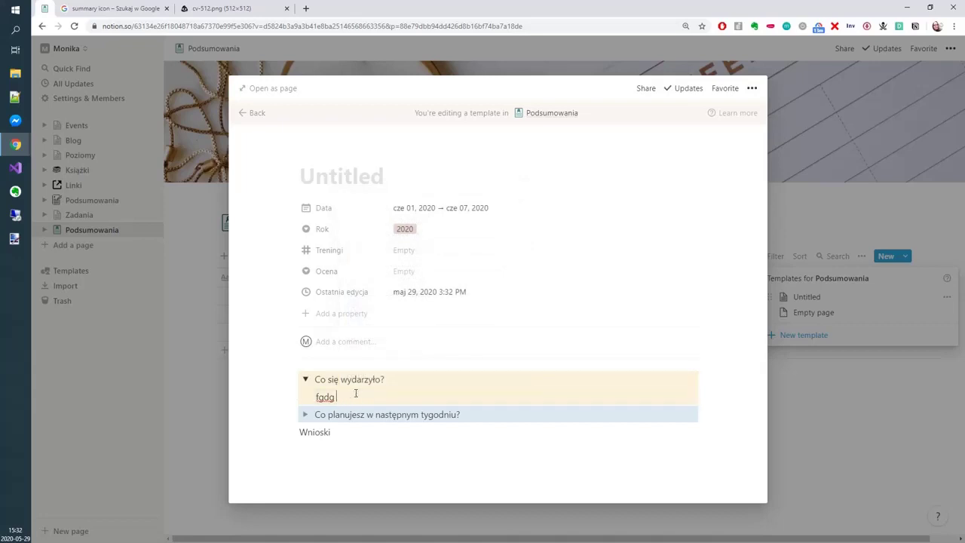
click(305, 379)
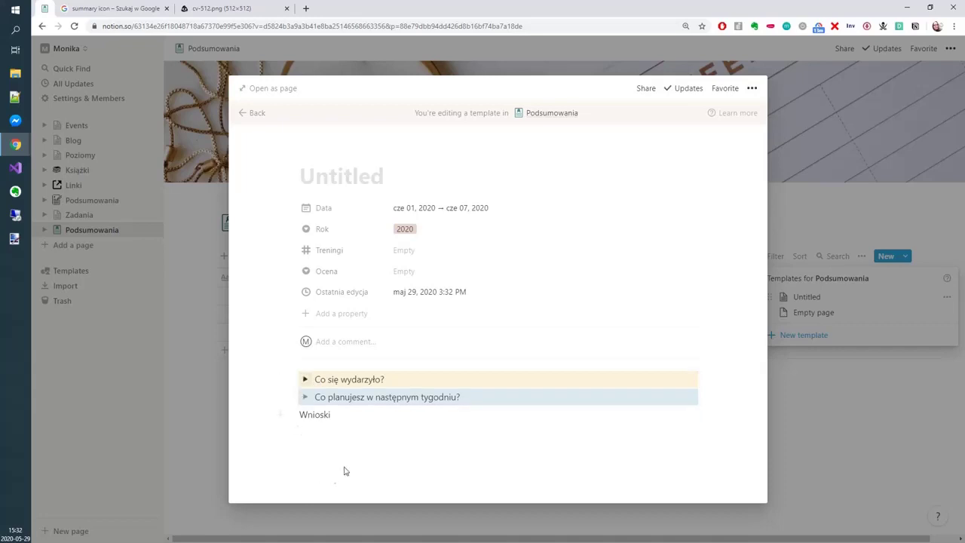
click(293, 414)
mouse_move(260, 387)
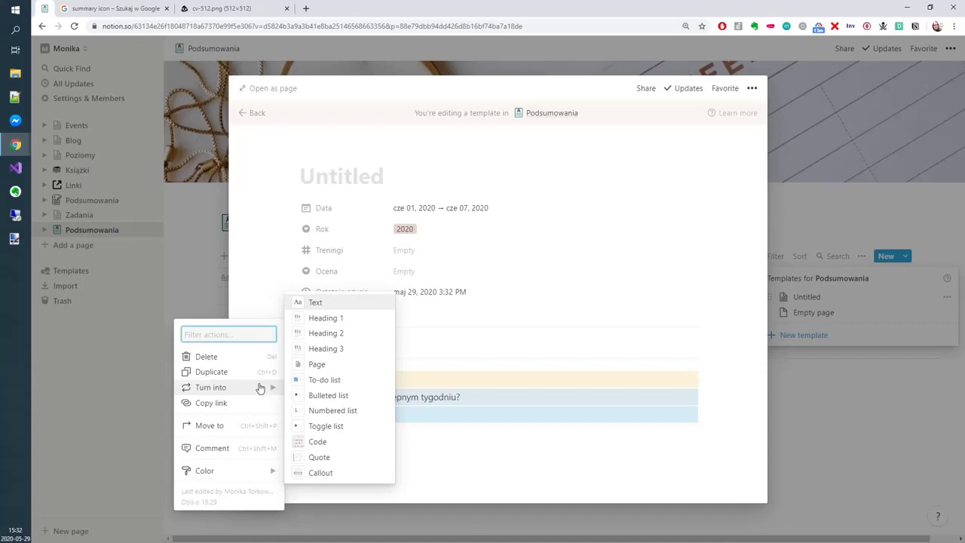
key(Escape)
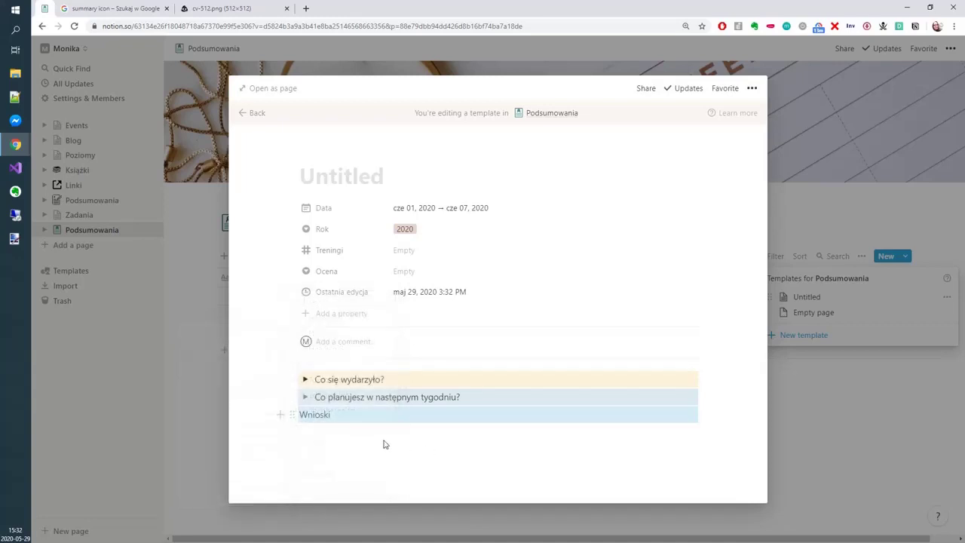
- Insert an inline board database in a new block below the Wnioski line
click(383, 445)
click(292, 432)
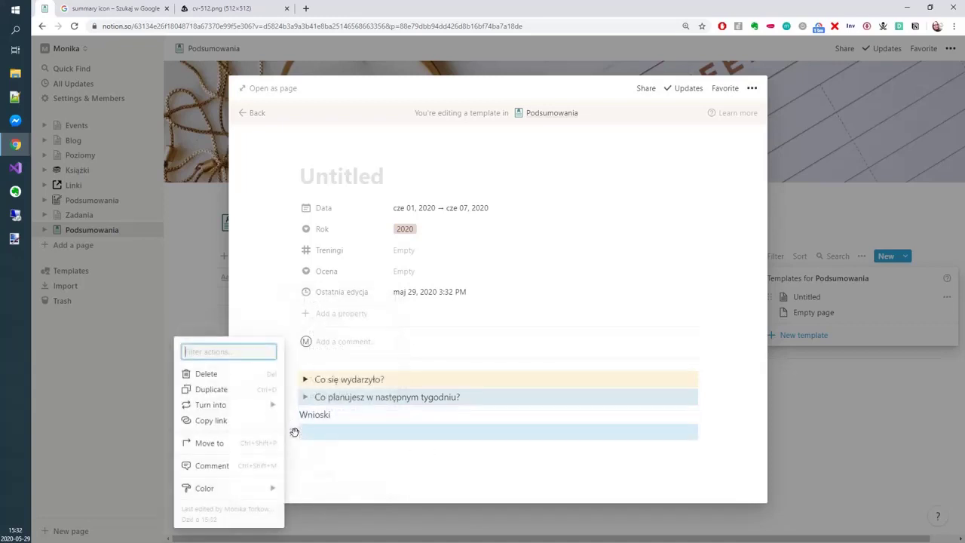
click(332, 436)
click(280, 430)
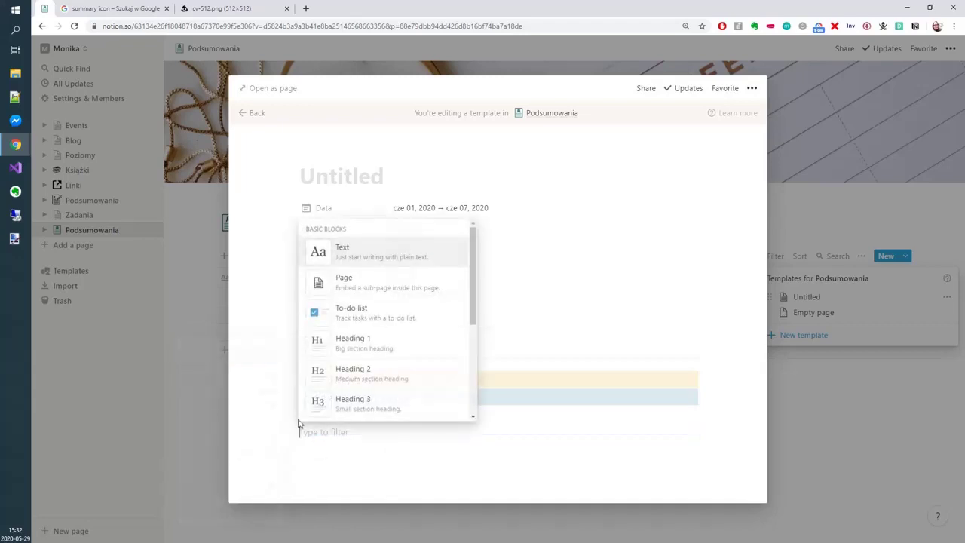
scroll(424, 350, down, 6)
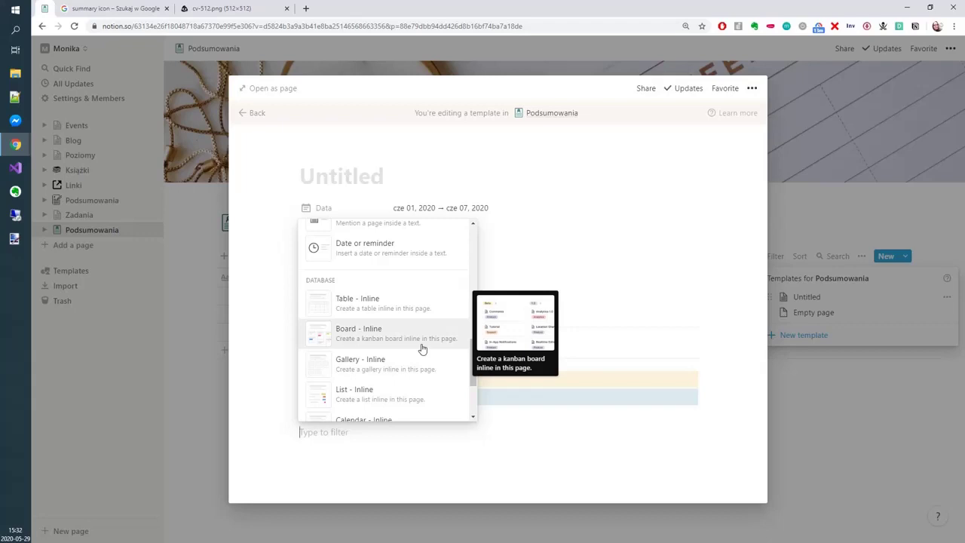
click(380, 343)
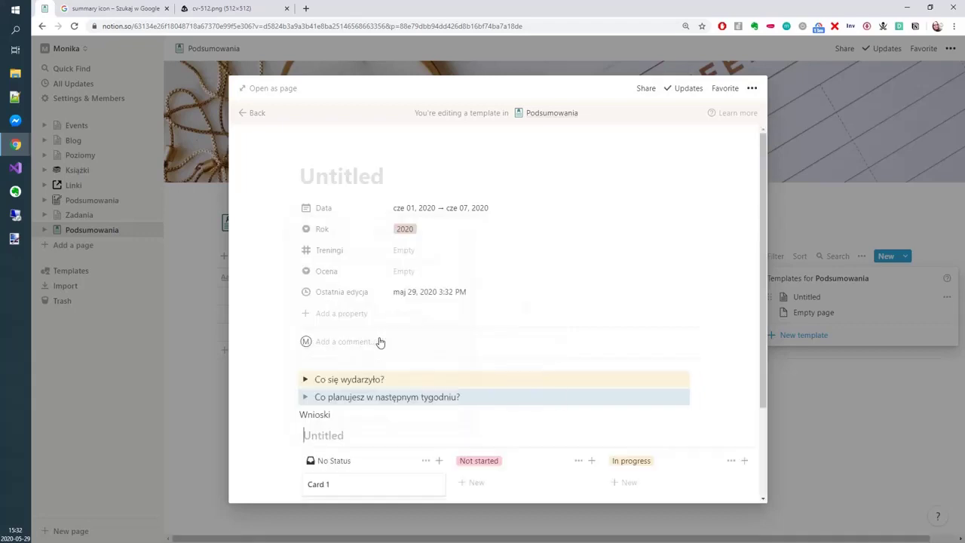
- Delete the three sample cards from the new board and hide its No Status column
scroll(429, 366, down, 2)
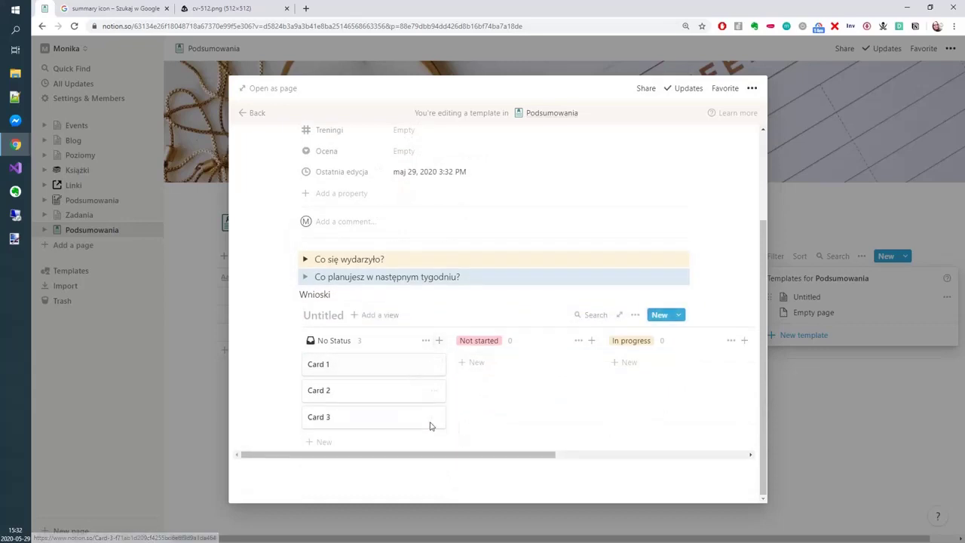
drag(459, 436, 360, 369)
key(Delete)
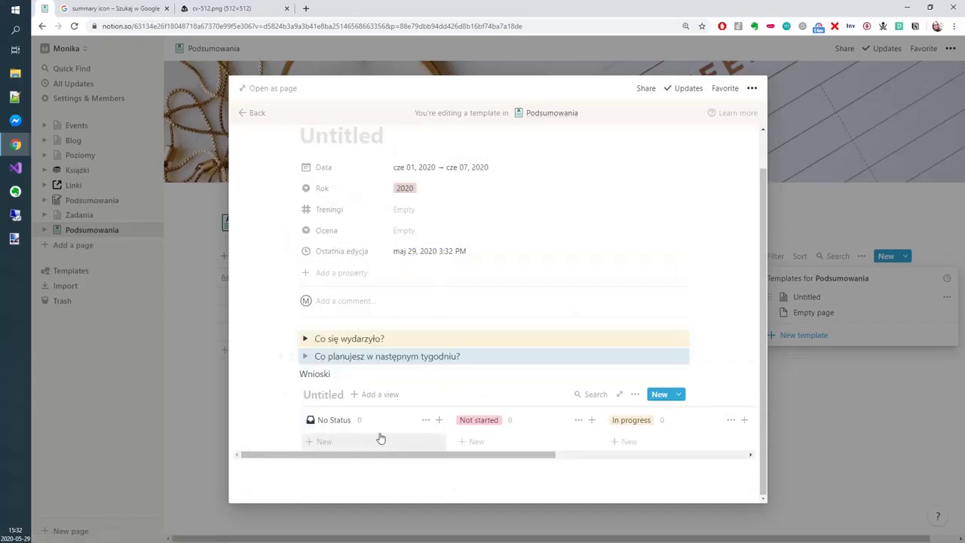
click(424, 421)
click(421, 439)
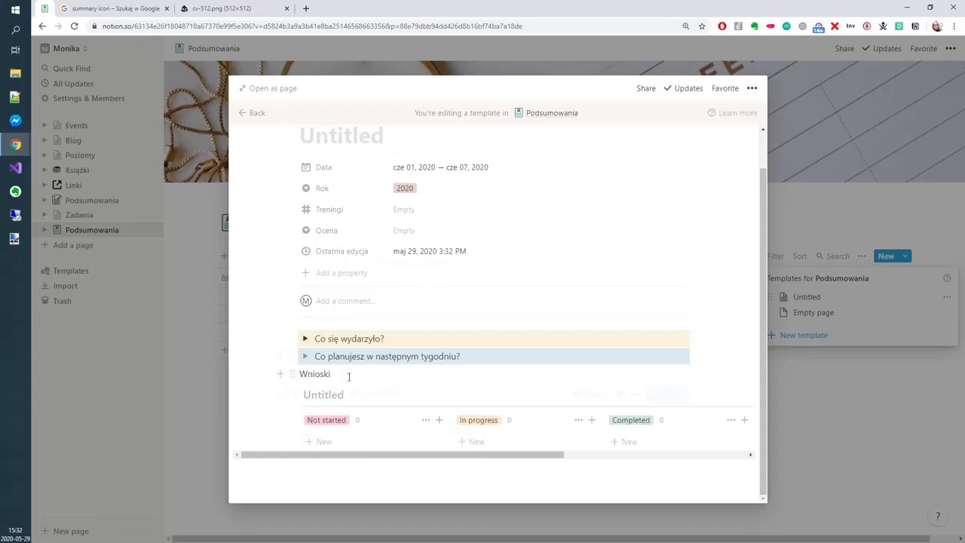
- Title the inline board Wnioski
drag(339, 374, 306, 376)
key(shift+Up)
key(shift+Up)
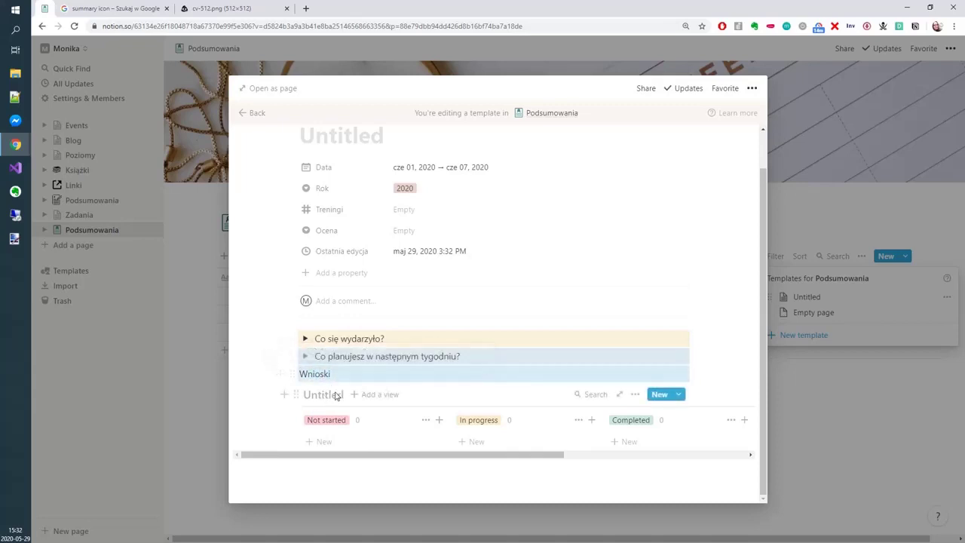
click(336, 395)
text(Wnioski)
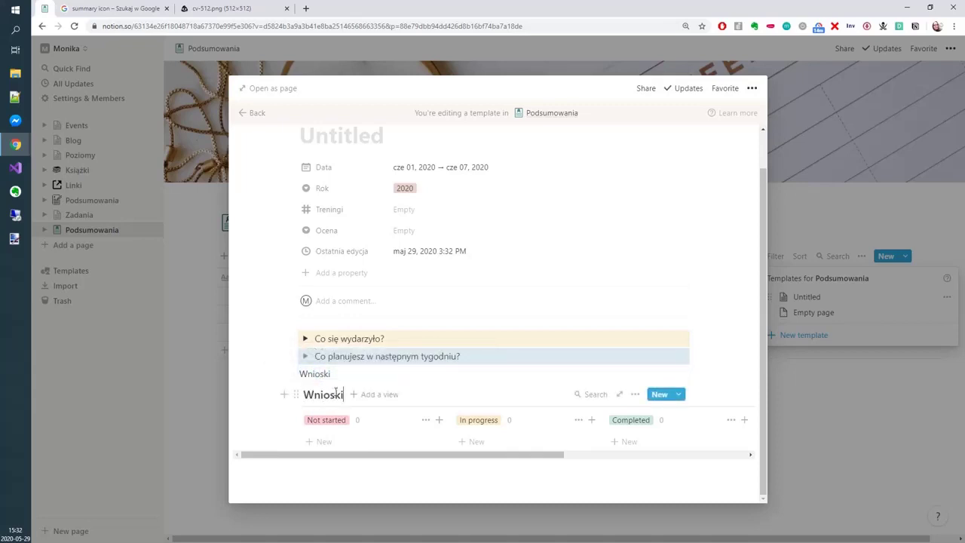
- Delete the plain-text Wnioski line above the board
drag(340, 375, 280, 370)
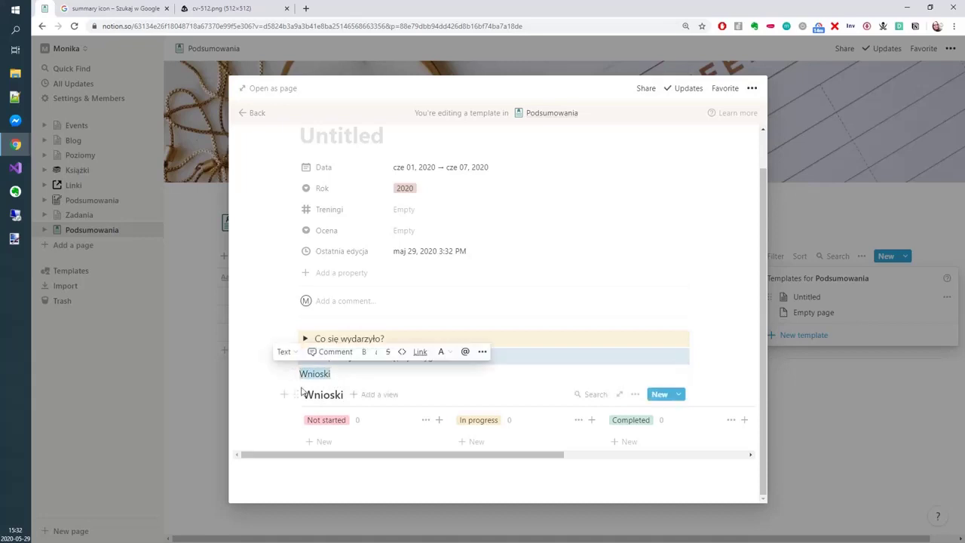
key(BackSpace)
key(BackSpace)
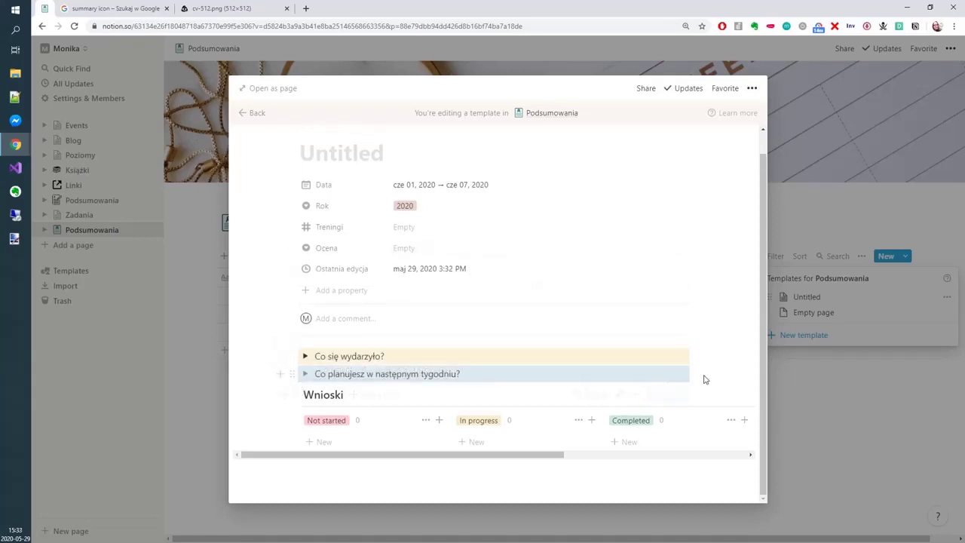
- Insert a divider and place it between the toggle questions and the Wnioski board
click(283, 395)
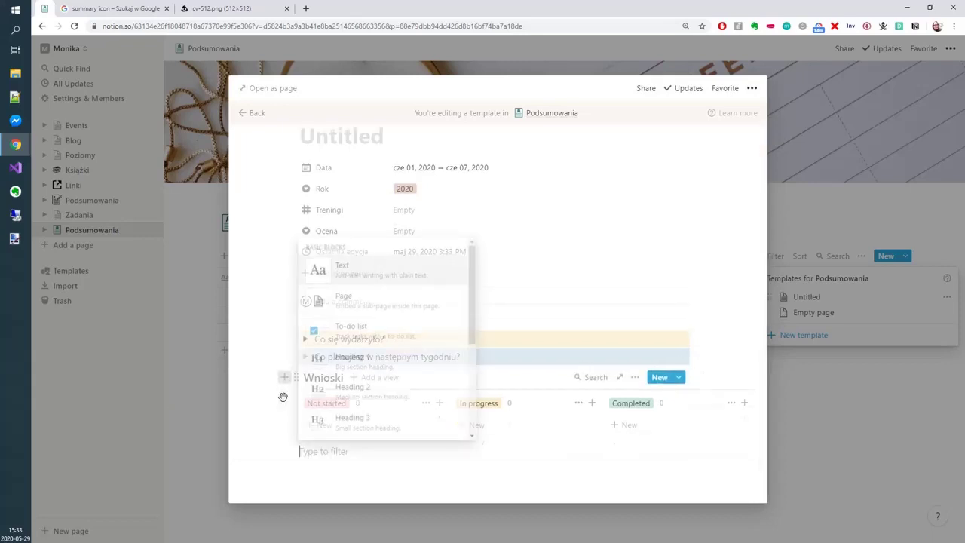
scroll(412, 310, down, 3)
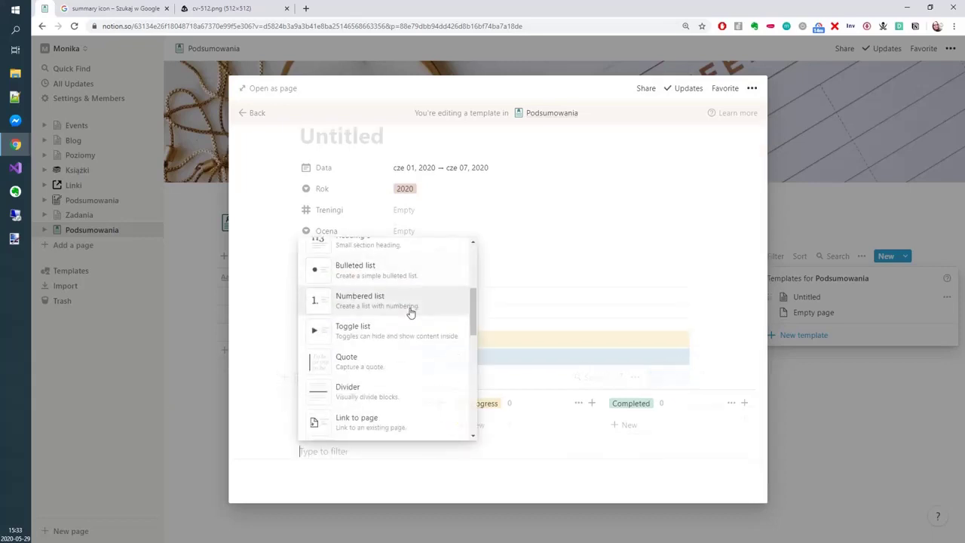
click(368, 390)
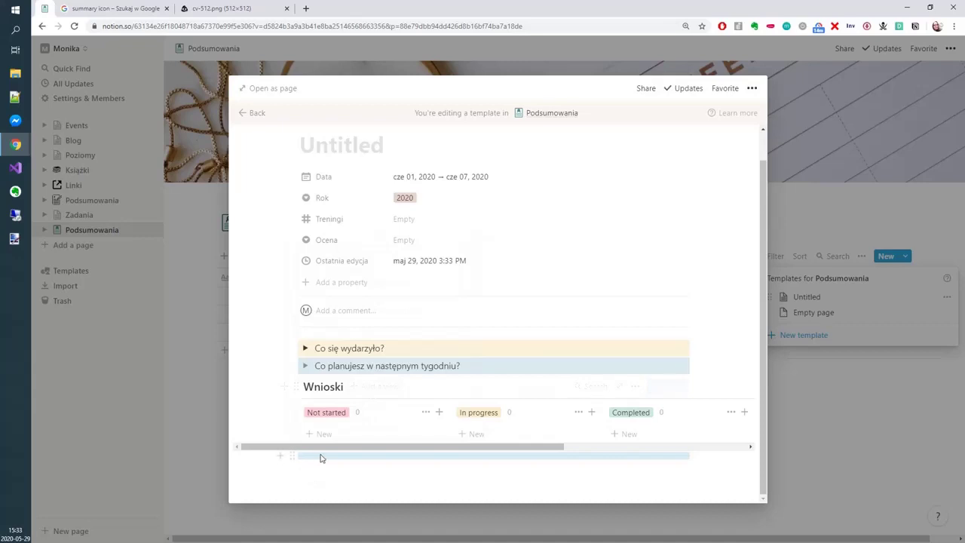
drag(323, 457, 334, 381)
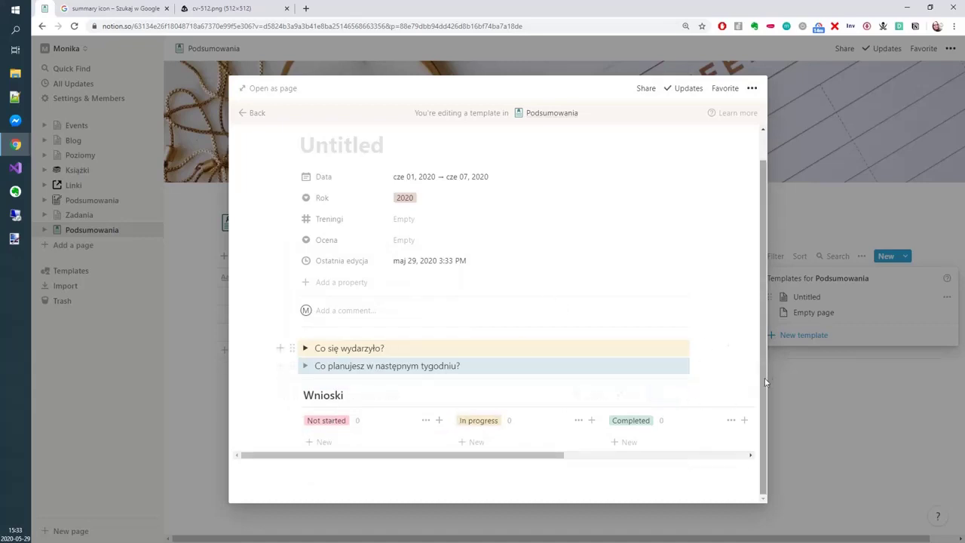
- Rename the Wnioski board's Not started column to Jestem dumna and its In progress column to Do poprawy
click(336, 421)
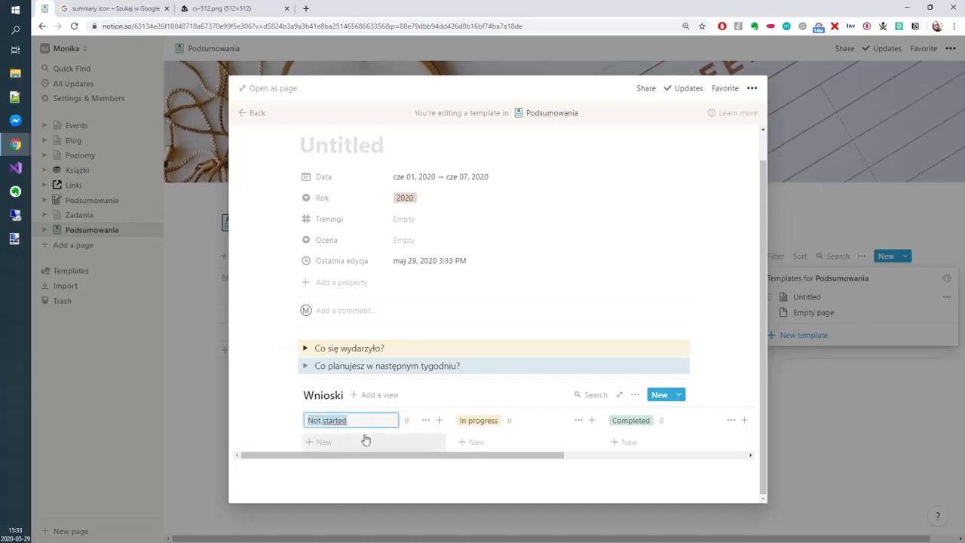
text(Jestem dumna)
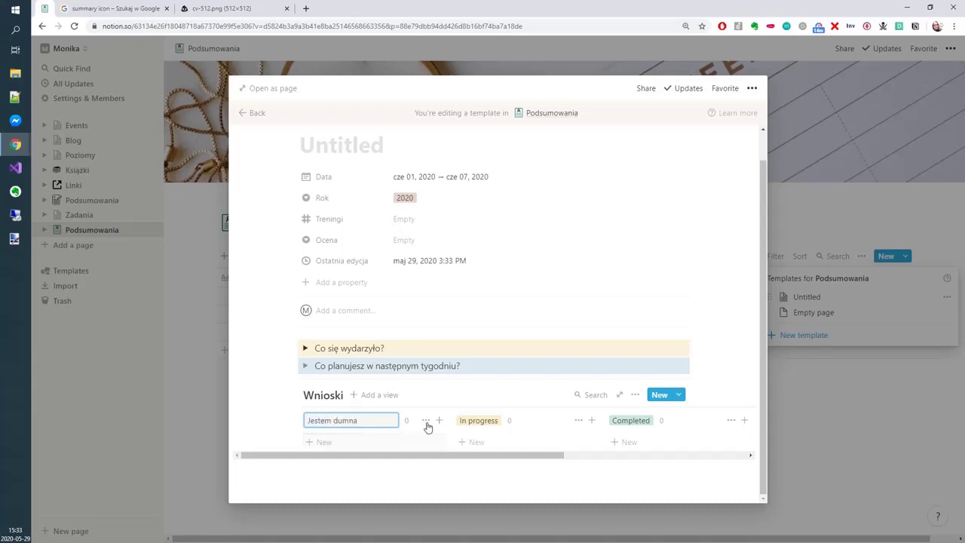
click(483, 421)
text(Do poprawy)
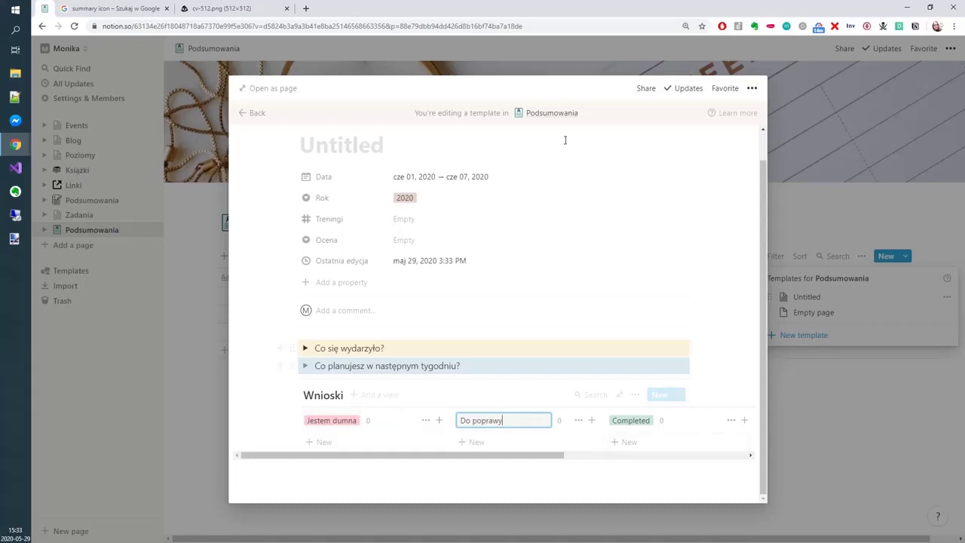
- Try to remove the Completed column from the Wnioski board
click(644, 422)
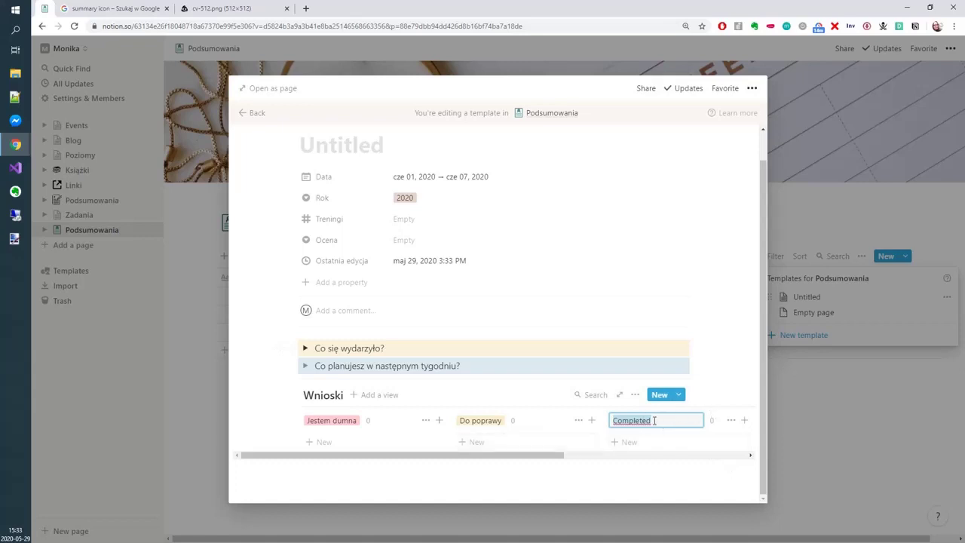
key(BackSpace)
key(Escape)
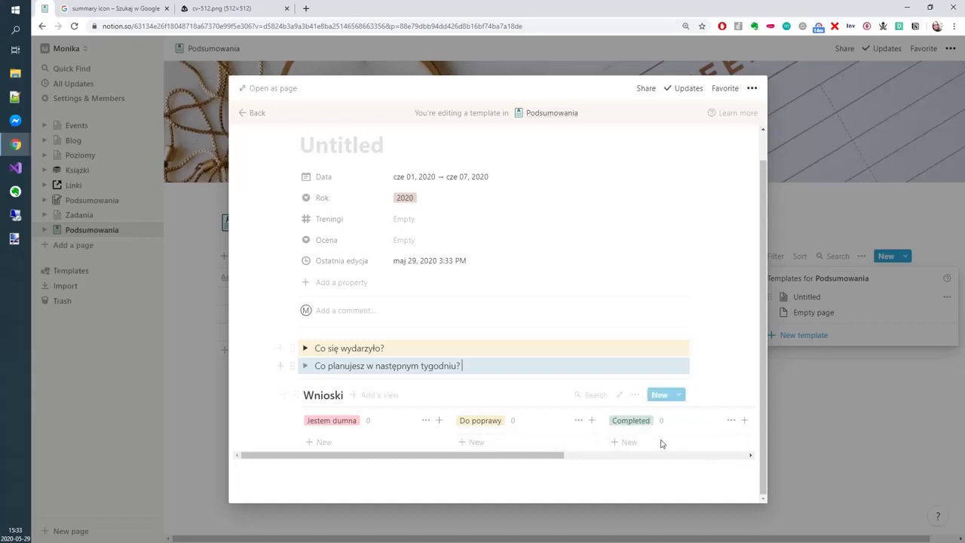
right_click(621, 420)
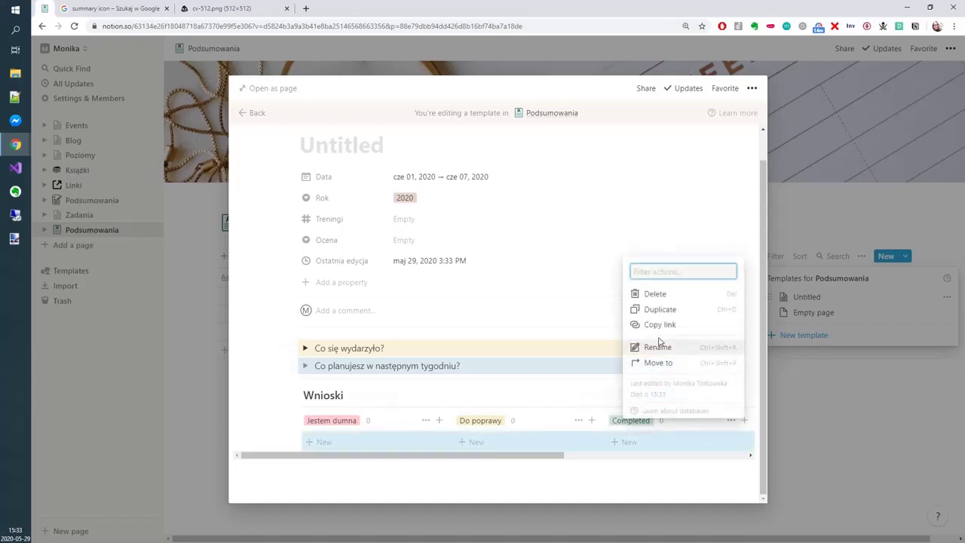
click(653, 294)
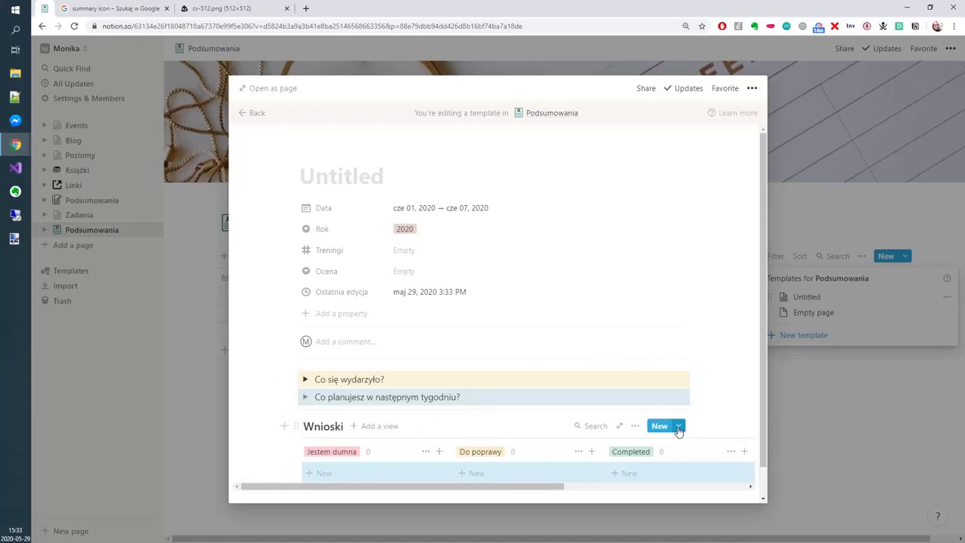
- Add a trial card to the Do poprawy column and delete it again
scroll(503, 435, down, 1)
click(475, 443)
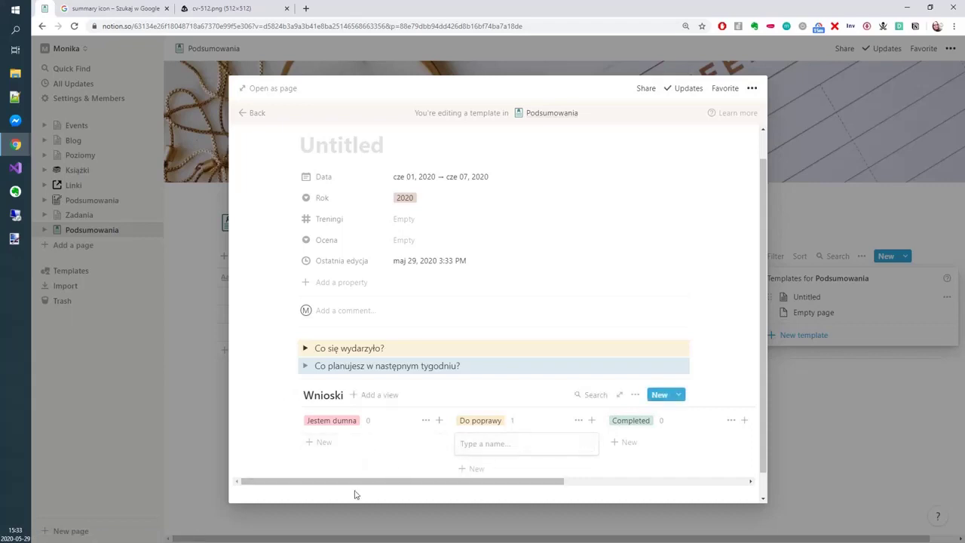
text(Tr)
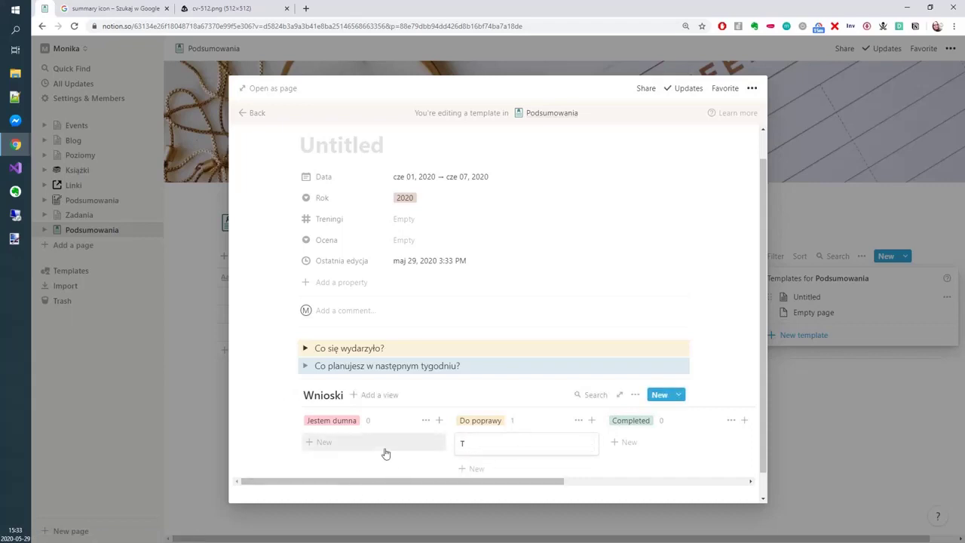
scroll(573, 434, down, 1)
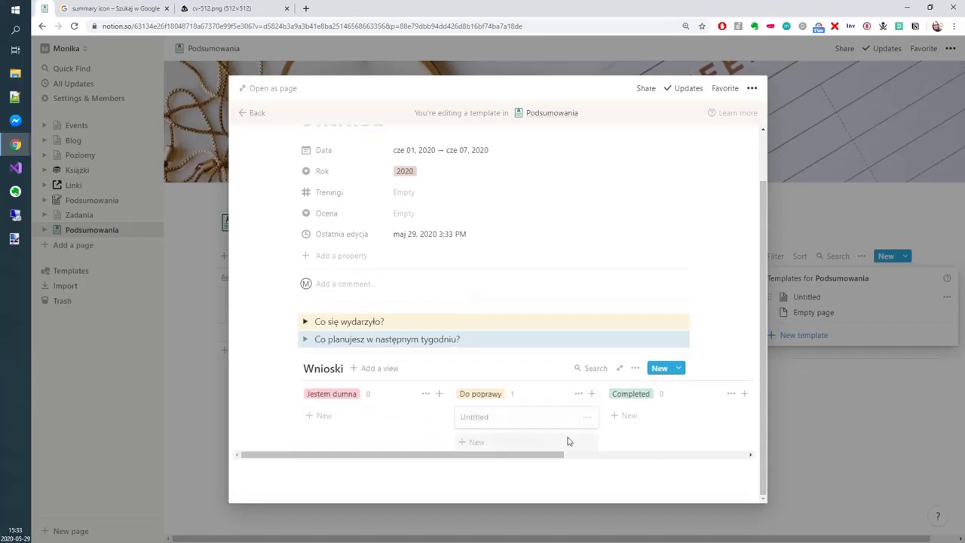
key(Escape)
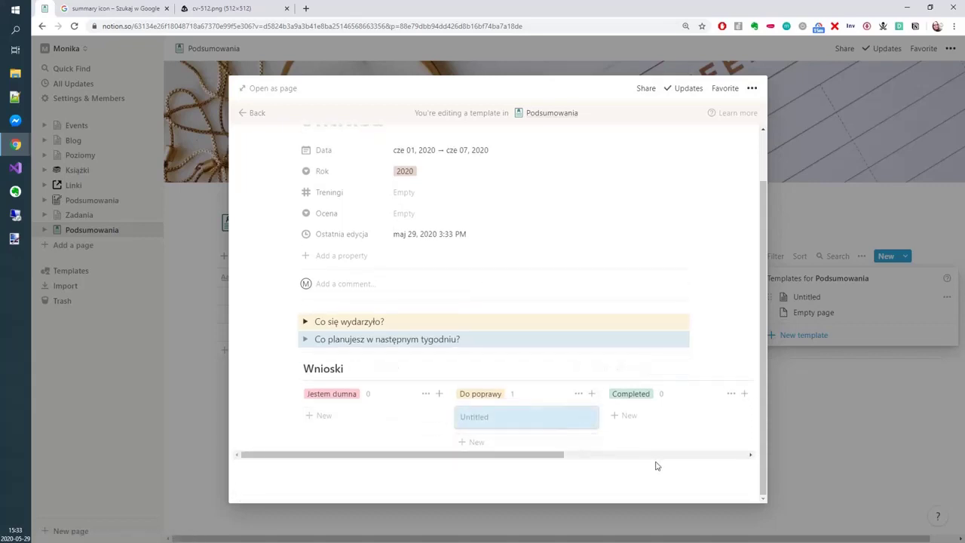
key(Delete)
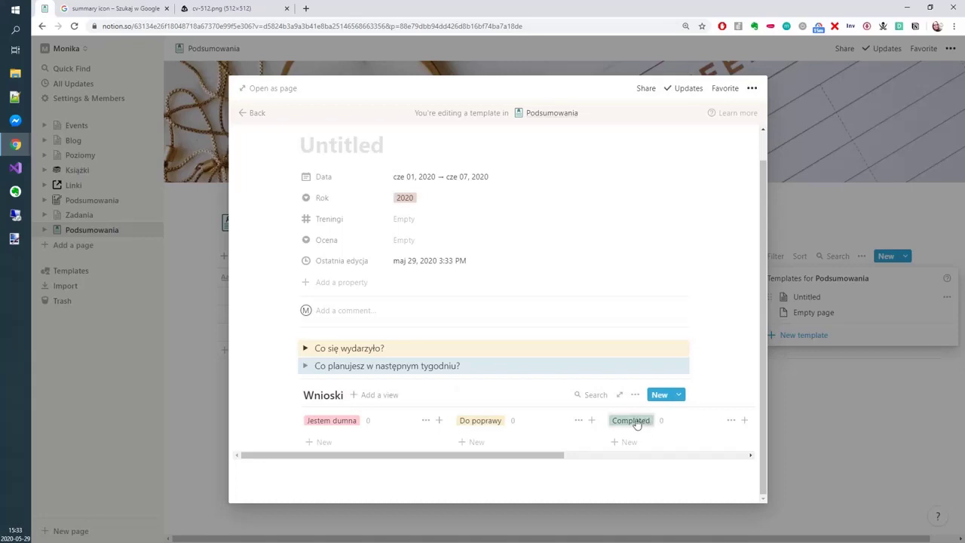
- Add two blank cards to the Completed column and delete both of them
click(689, 446)
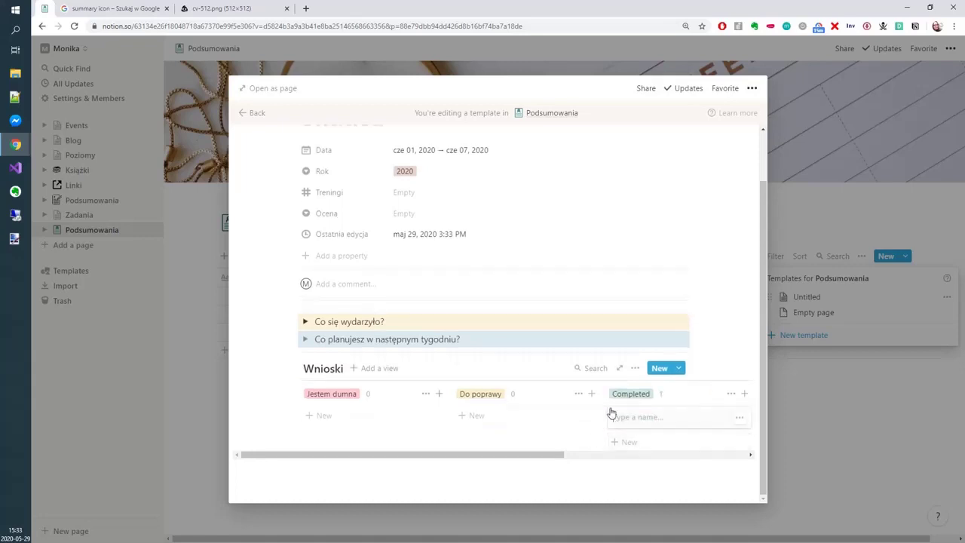
click(688, 442)
drag(596, 416, 650, 450)
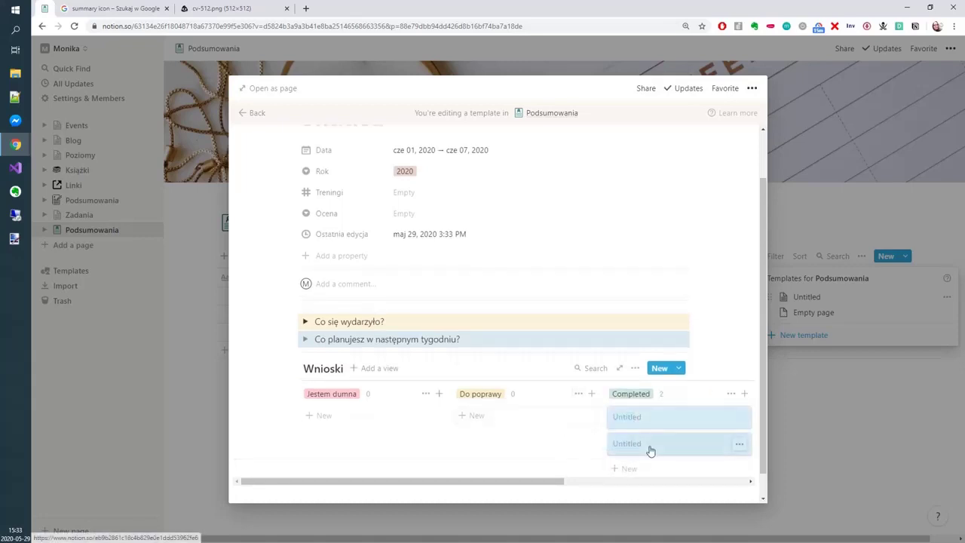
key(Delete)
- Delete the Completed column from the Wnioski board
click(731, 420)
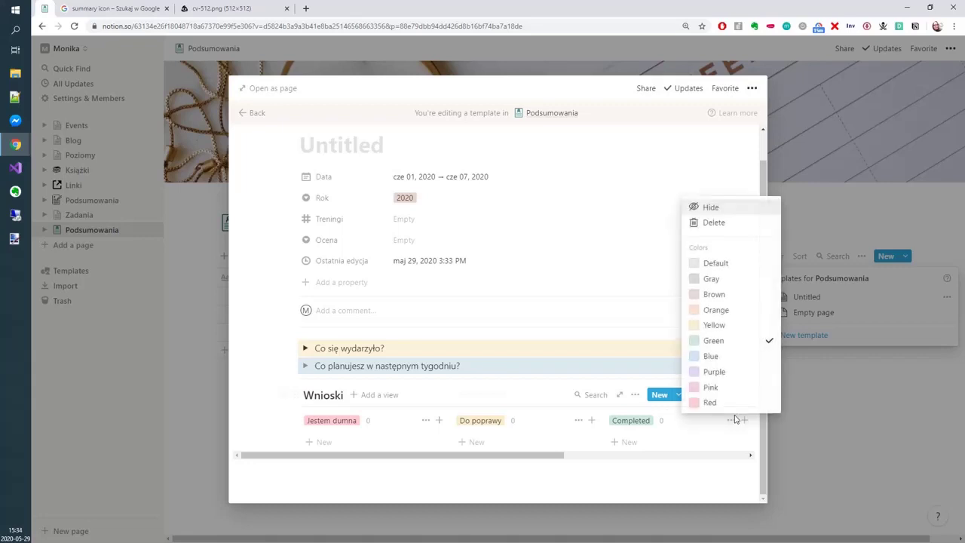
click(714, 223)
click(482, 296)
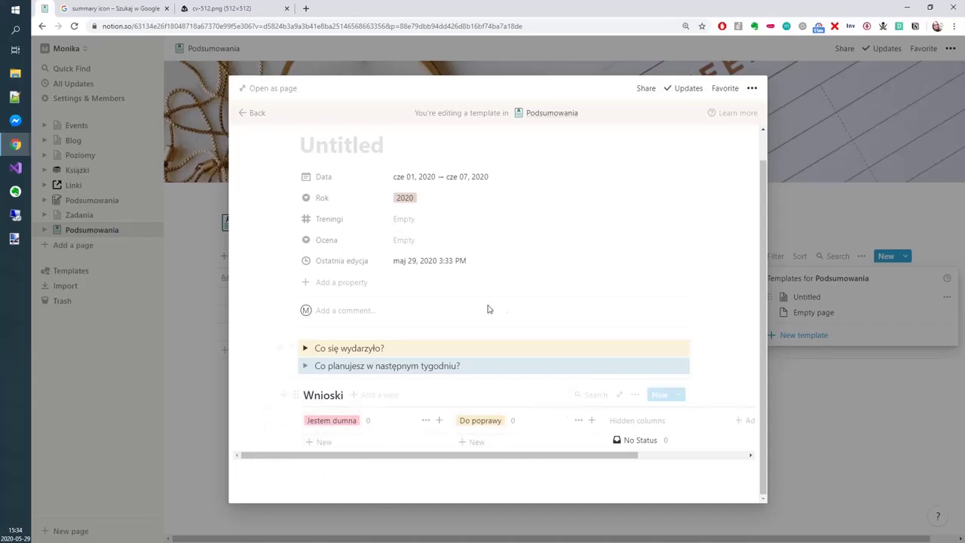
- Title the template Tydzień and close it to return to the Podsumowania table
scroll(475, 325, up, 1)
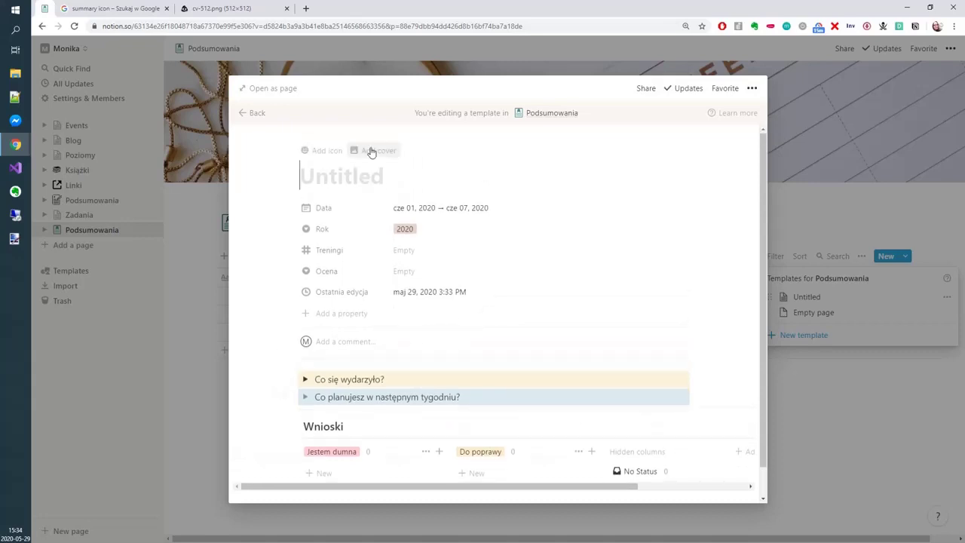
text(Tydzień)
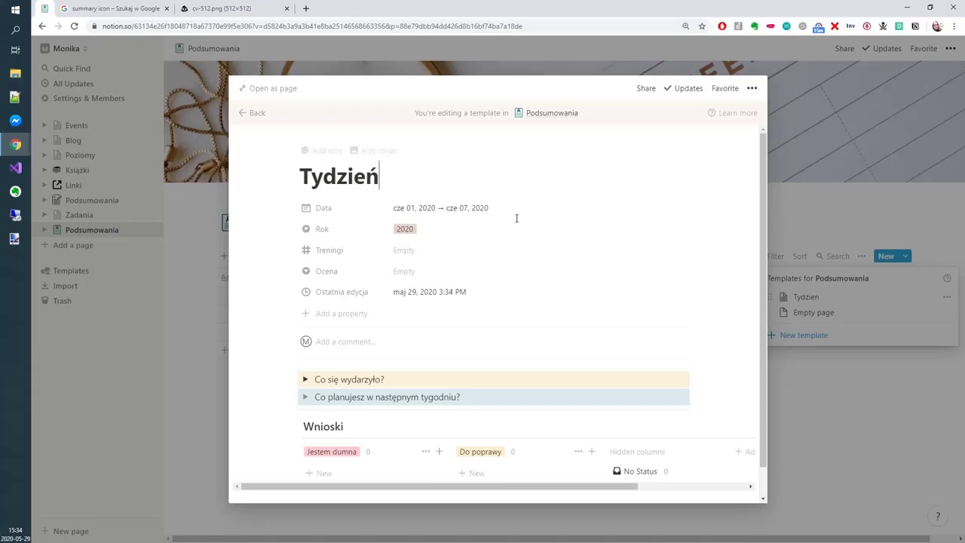
click(648, 252)
click(642, 185)
click(870, 371)
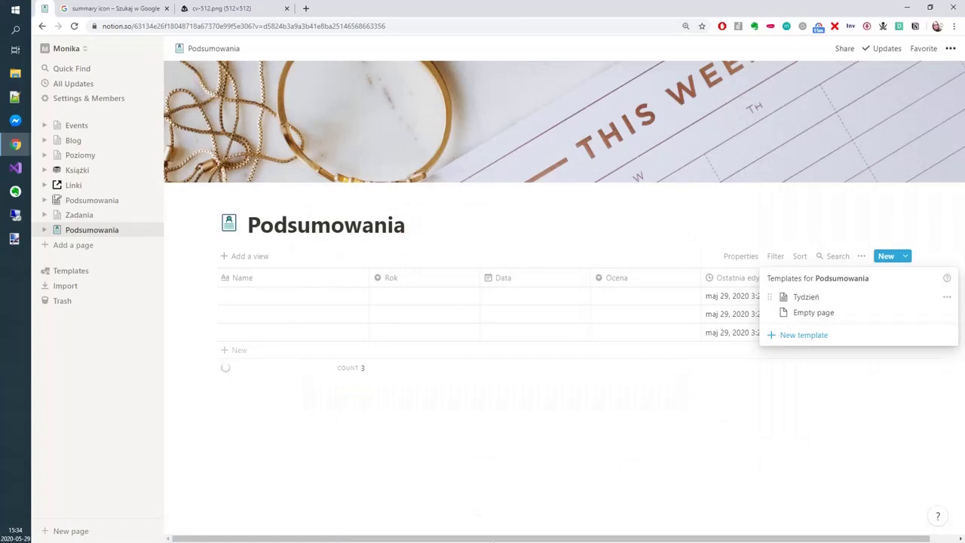
click(411, 374)
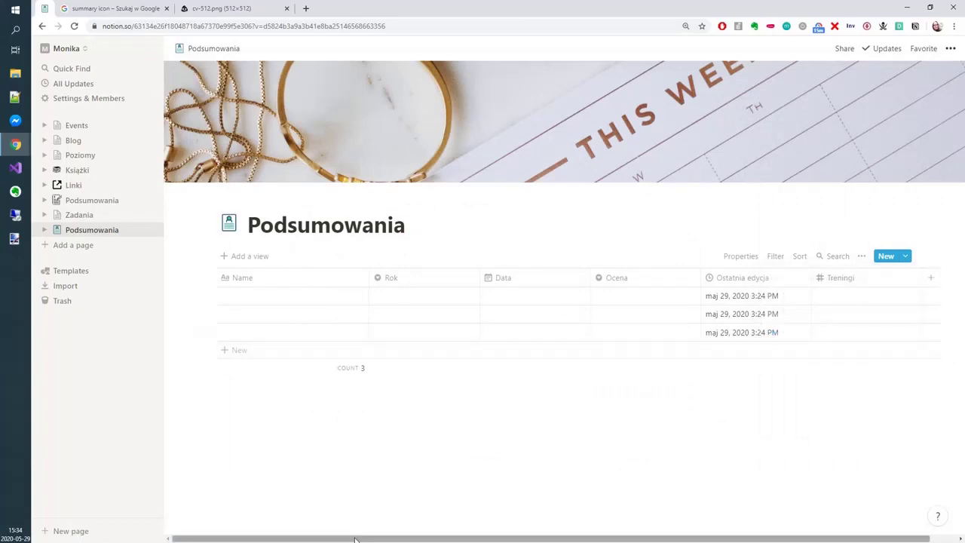
- Hide the Ostatnia edycja column and add a new text column after Treningi in the Podsumowania table
drag(356, 537, 193, 524)
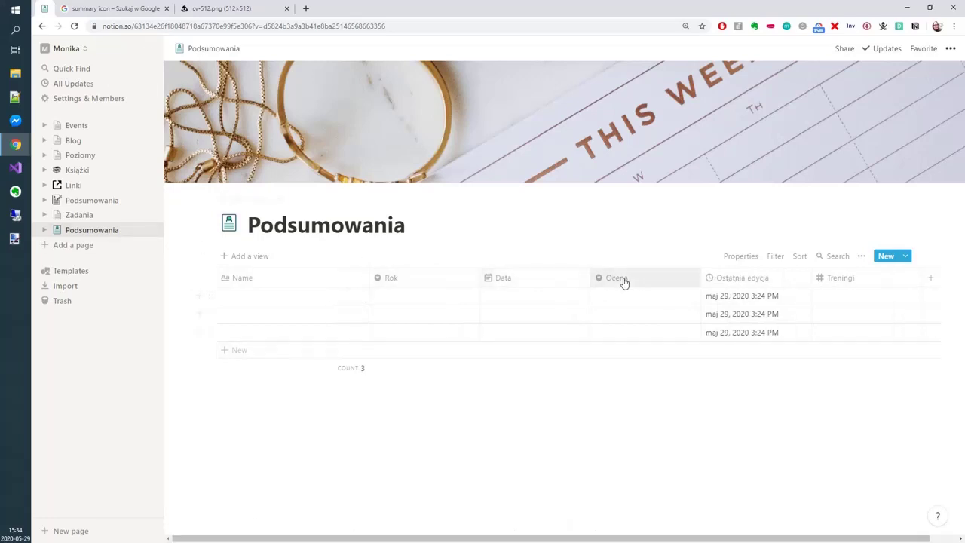
click(779, 279)
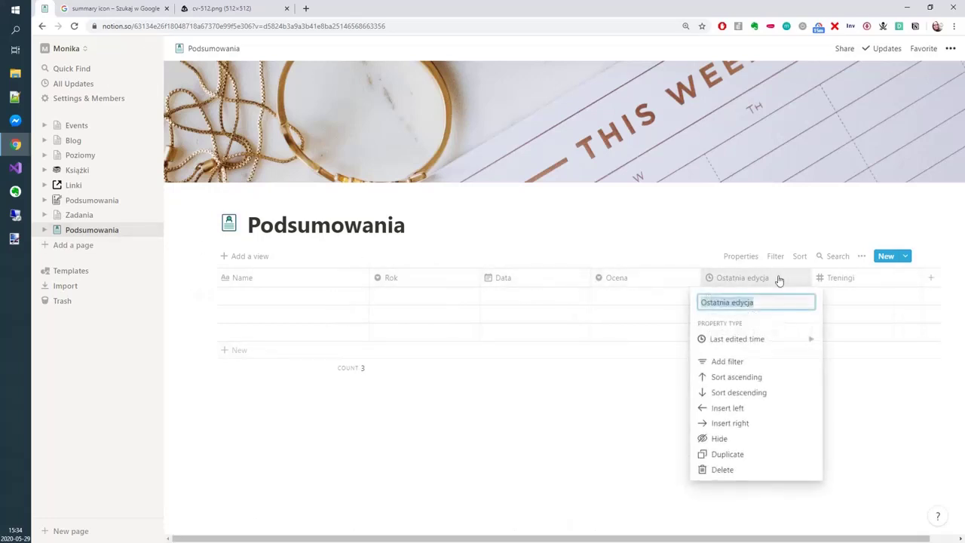
click(717, 444)
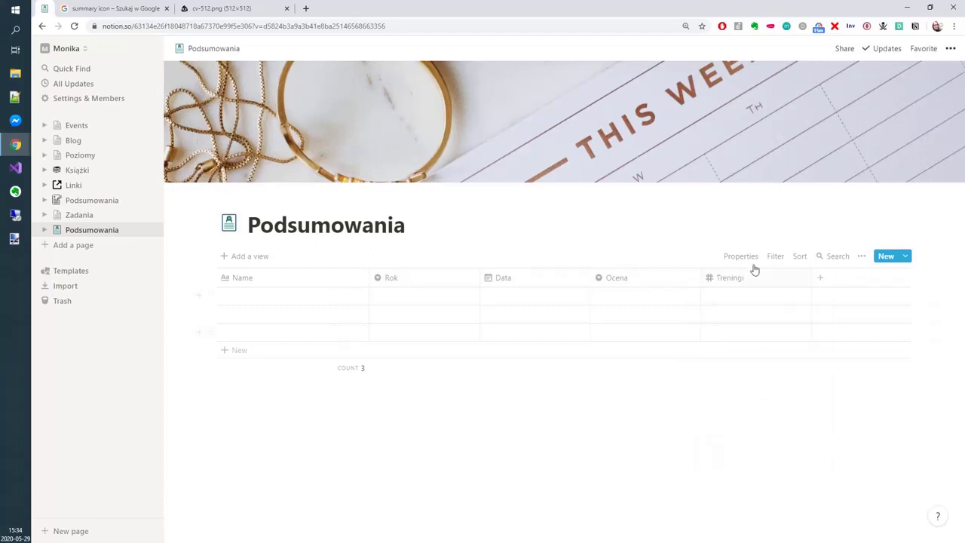
click(820, 278)
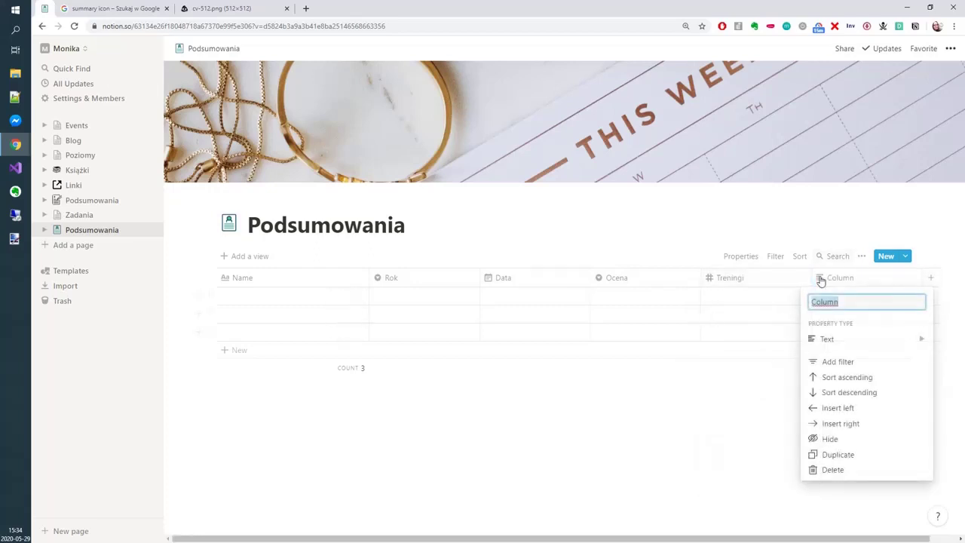
click(575, 445)
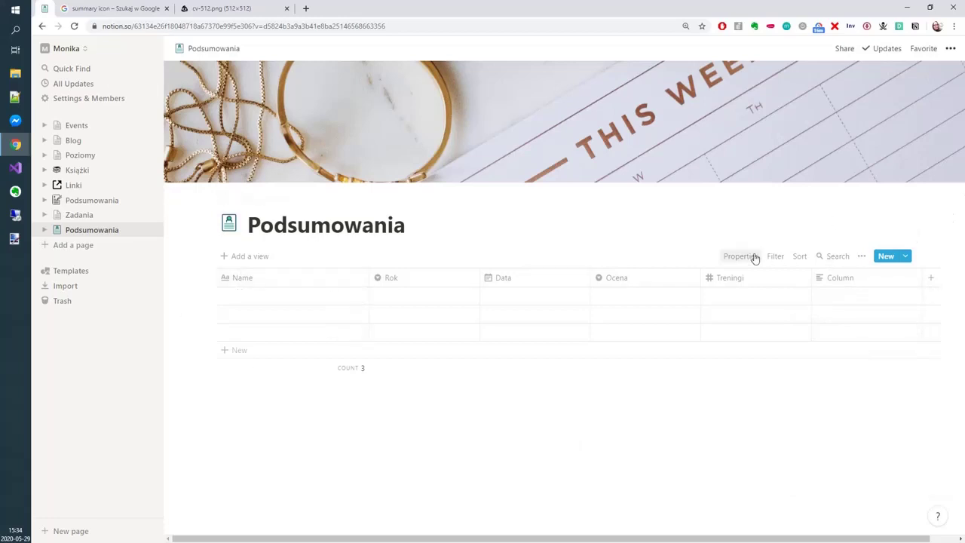
- Open the list of templates for the Podsumowania database
click(906, 256)
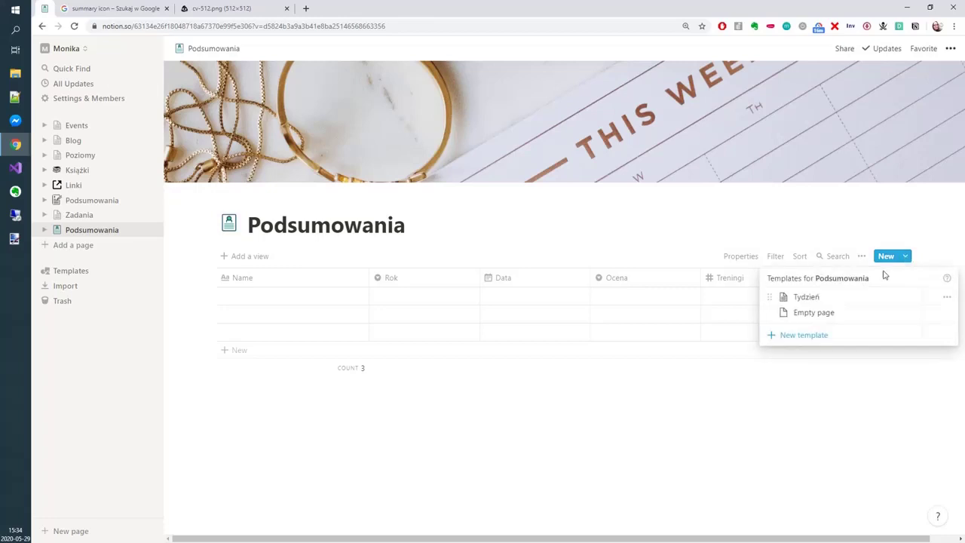
- Create a new entry in the Podsumowania table from the Tydzień template and close its page
click(825, 299)
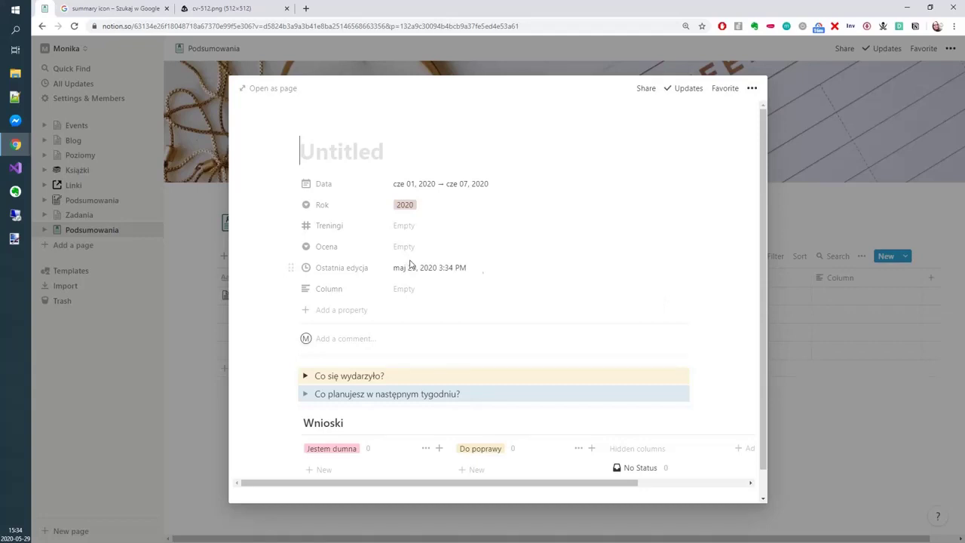
click(862, 193)
- Edit the Tydzień template of the Podsumowania table and add a property of type Formula
click(904, 256)
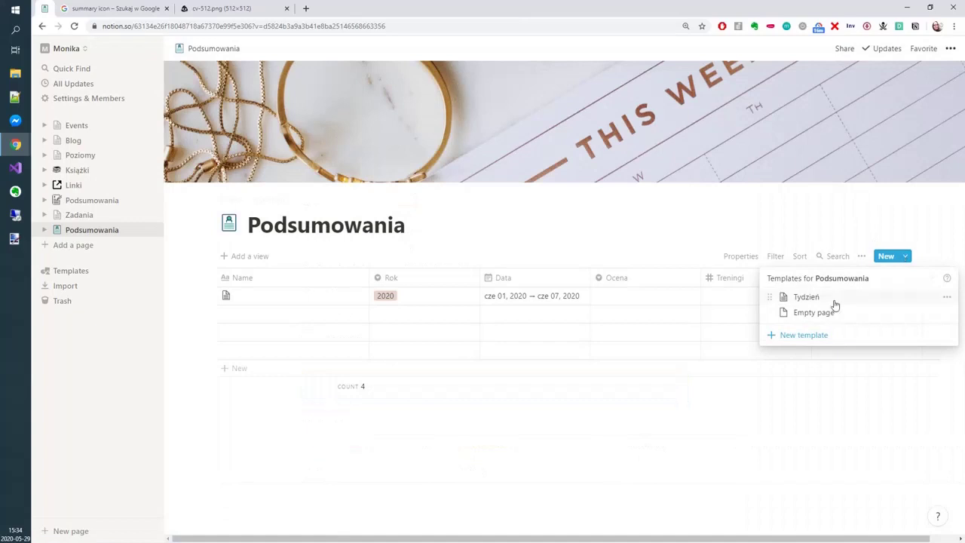
click(947, 297)
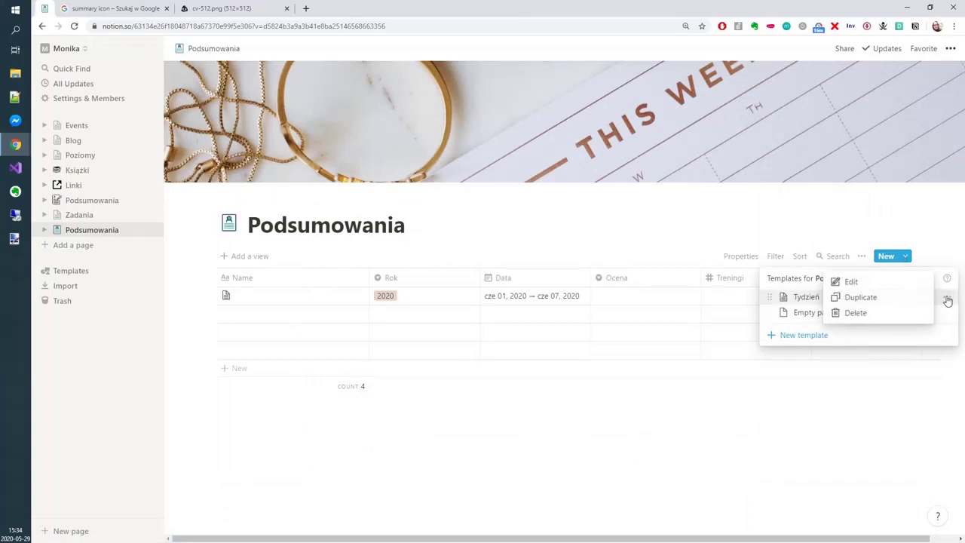
click(848, 281)
click(307, 335)
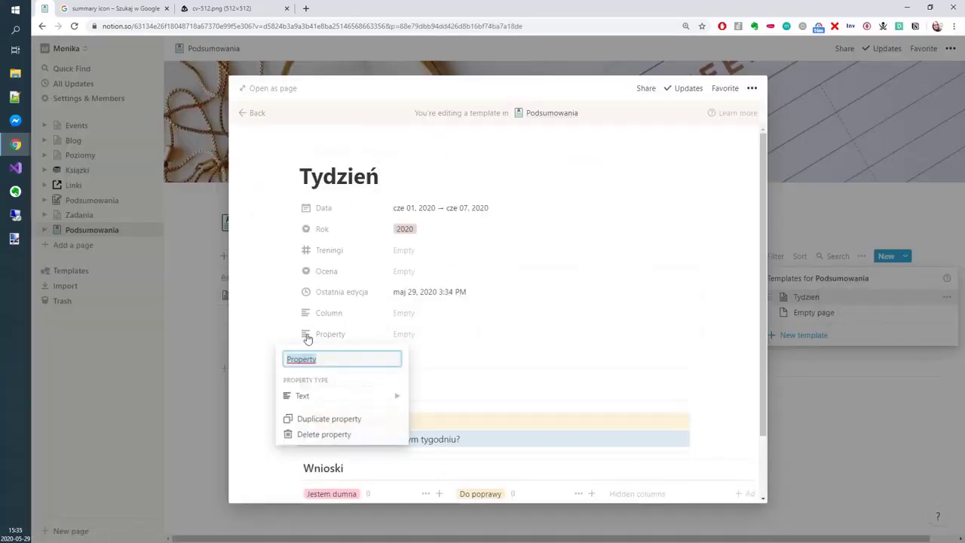
mouse_move(354, 396)
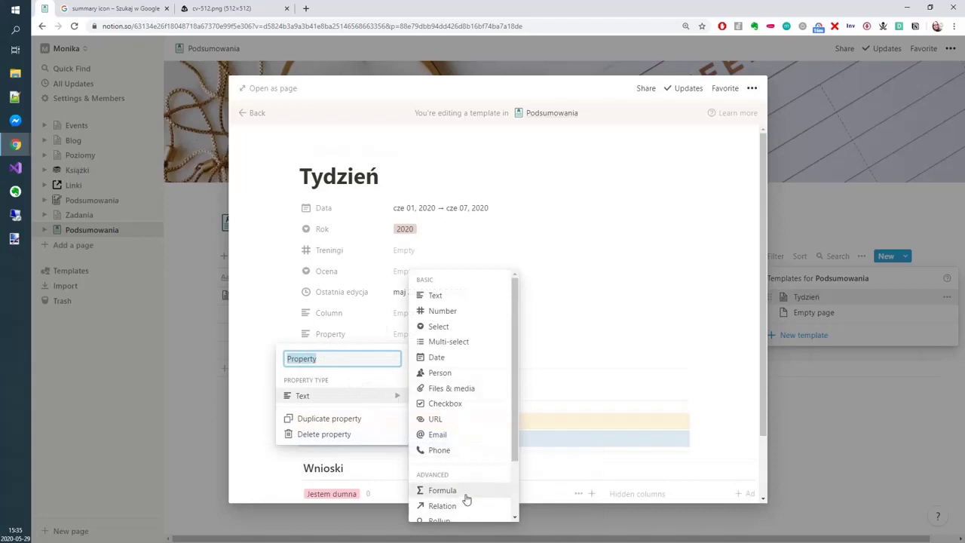
click(466, 494)
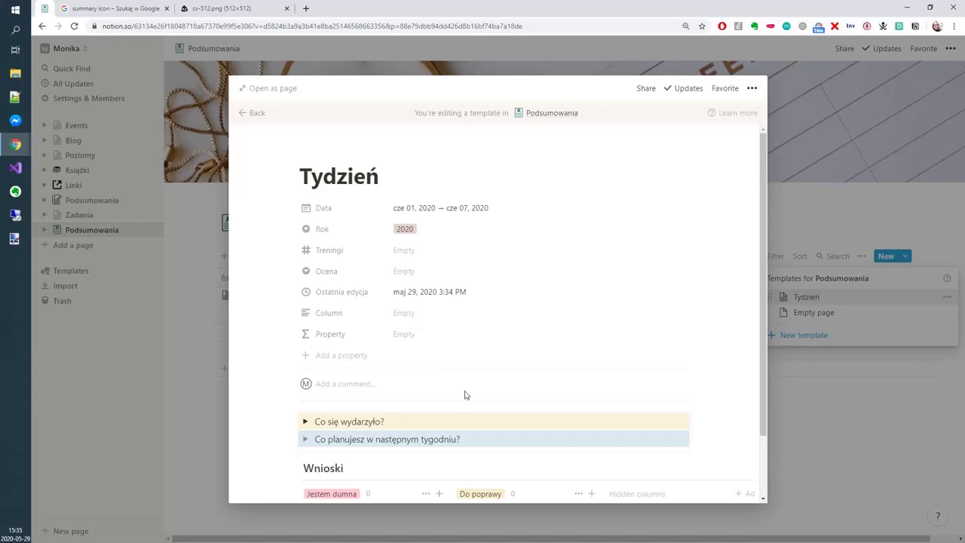
click(407, 333)
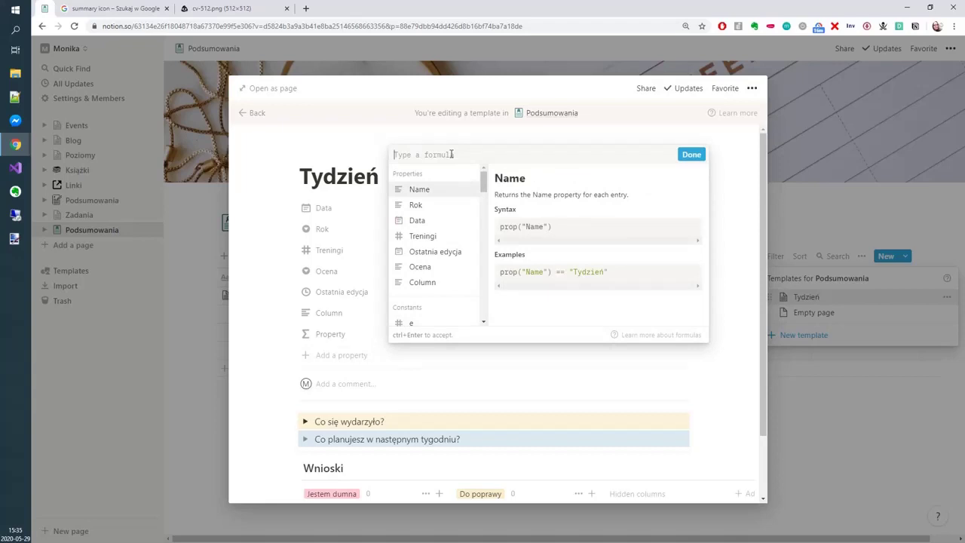
text(⭐⭐)
key(BackSpace)
key(BackSpace)
click(232, 323)
click(183, 280)
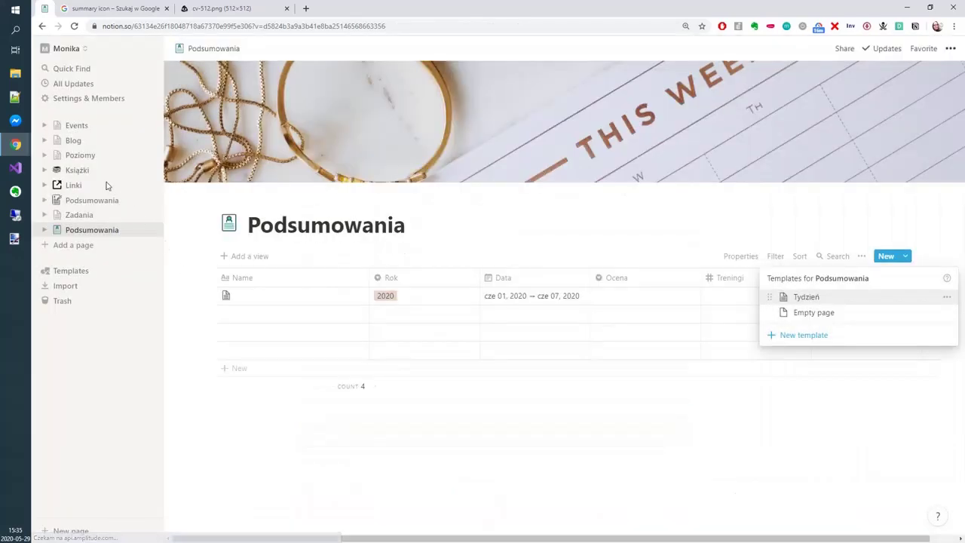
- Go to the older Podsumowania page and open the Tydzień template of its Podsumowania tygodnia table for editing
click(80, 202)
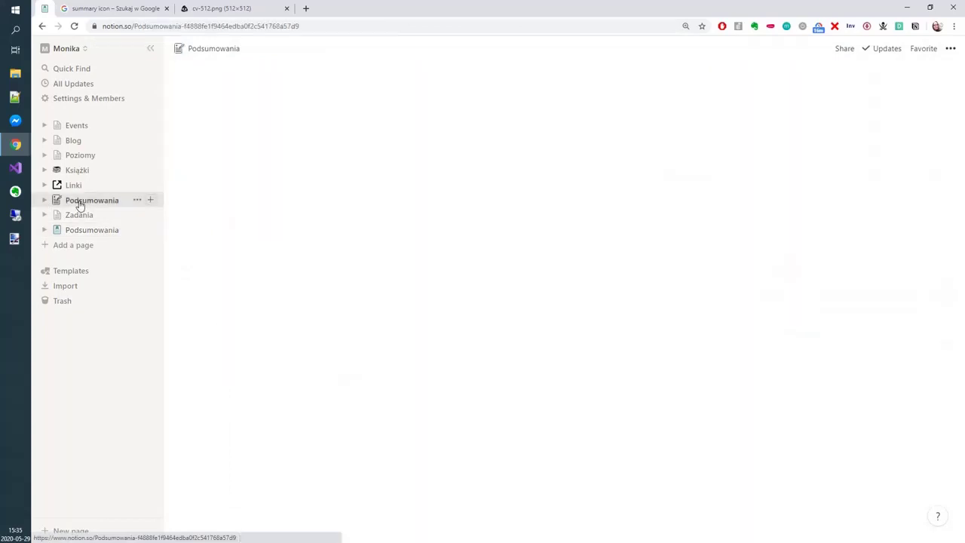
click(404, 302)
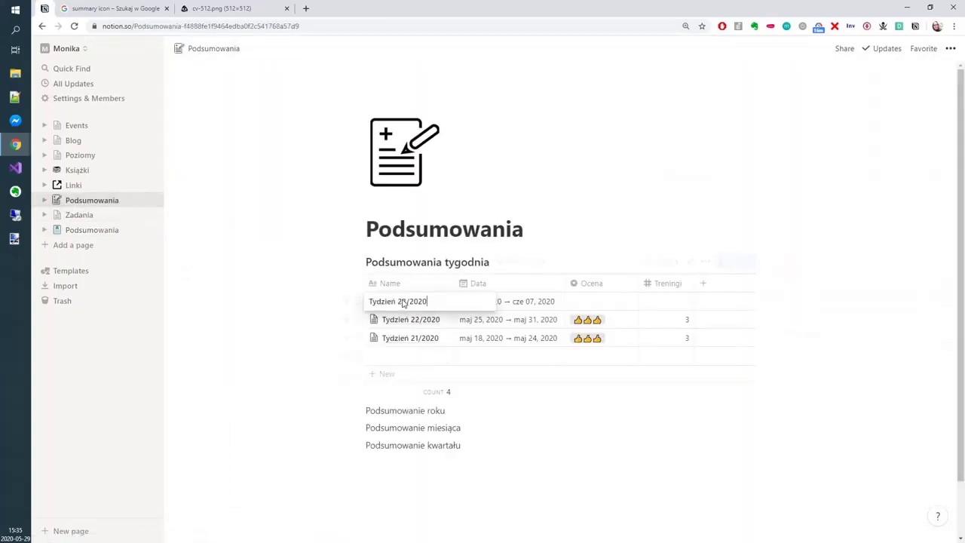
key(Escape)
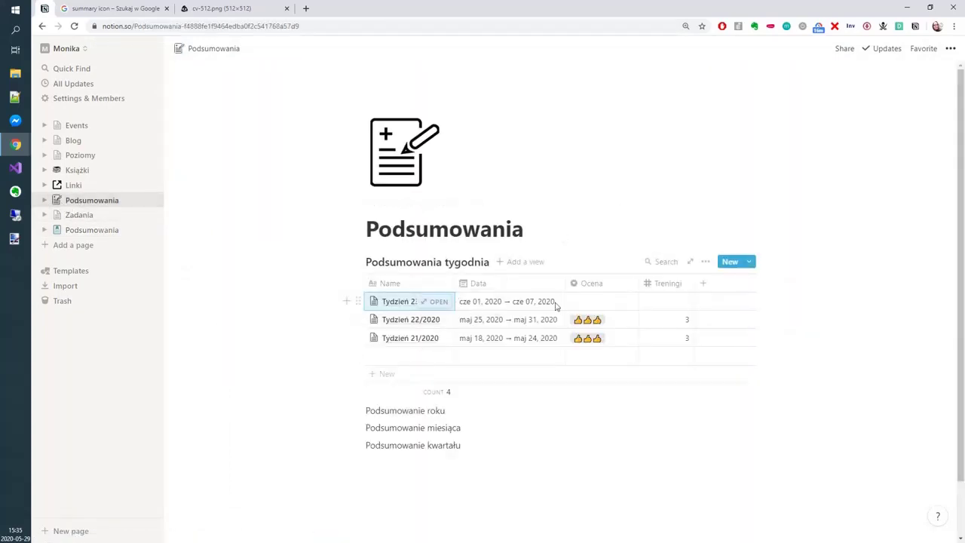
click(749, 262)
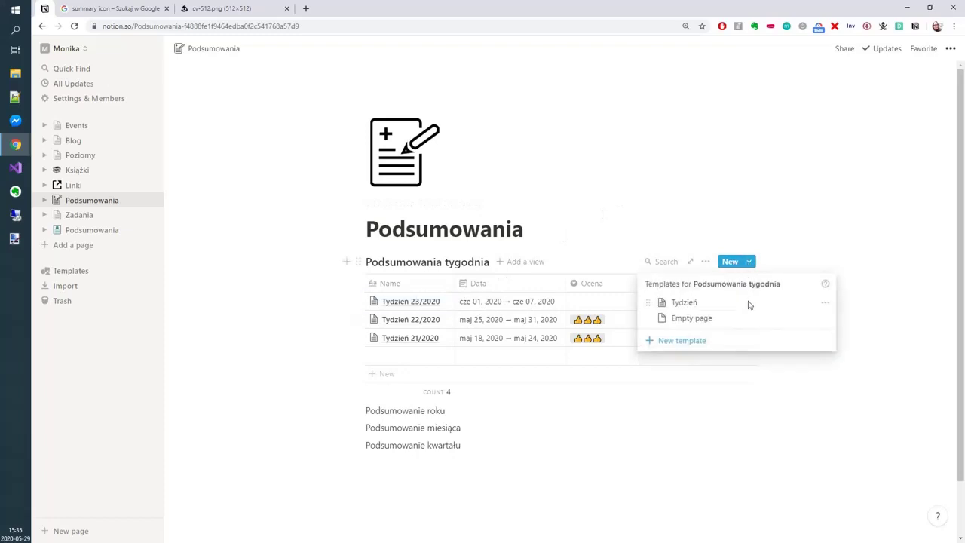
click(822, 304)
click(864, 286)
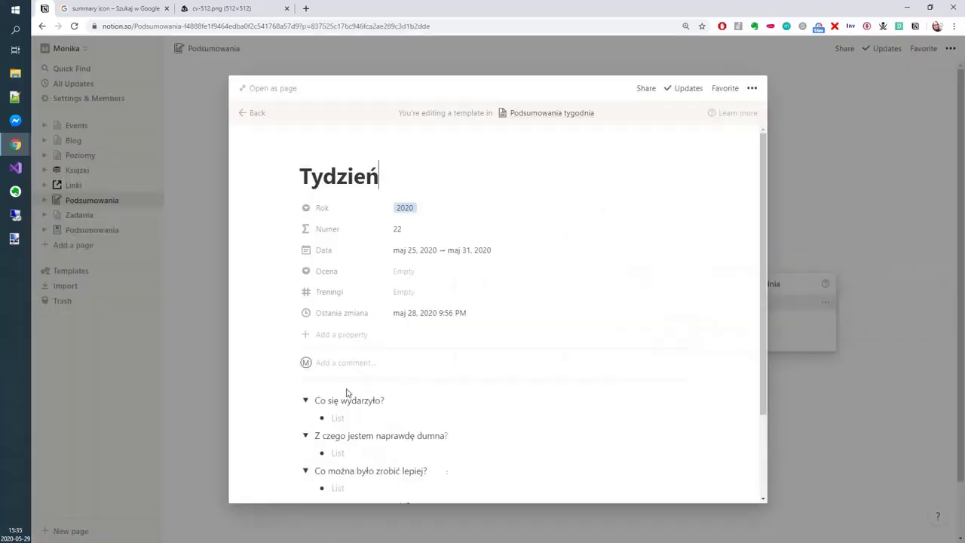
- Copy the formula toNumber(formatDate(prop("Data"), "w")) from the Numer property and close the template
click(339, 230)
click(299, 312)
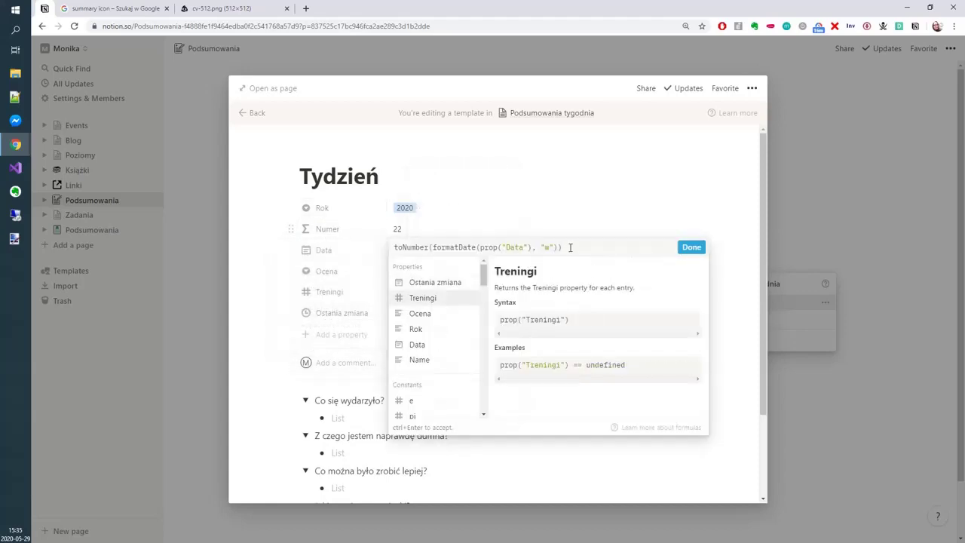
drag(571, 247, 379, 242)
key(ctrl+c)
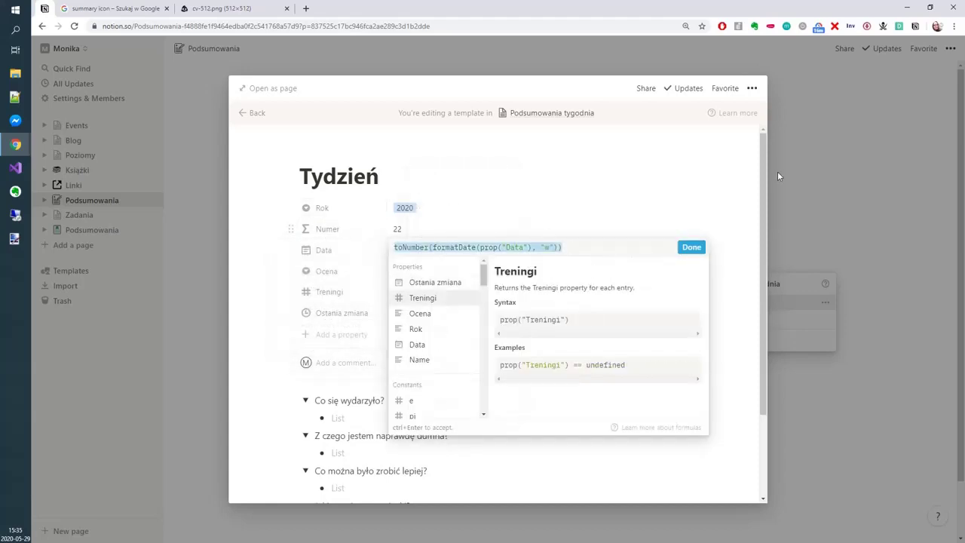
click(834, 187)
click(835, 186)
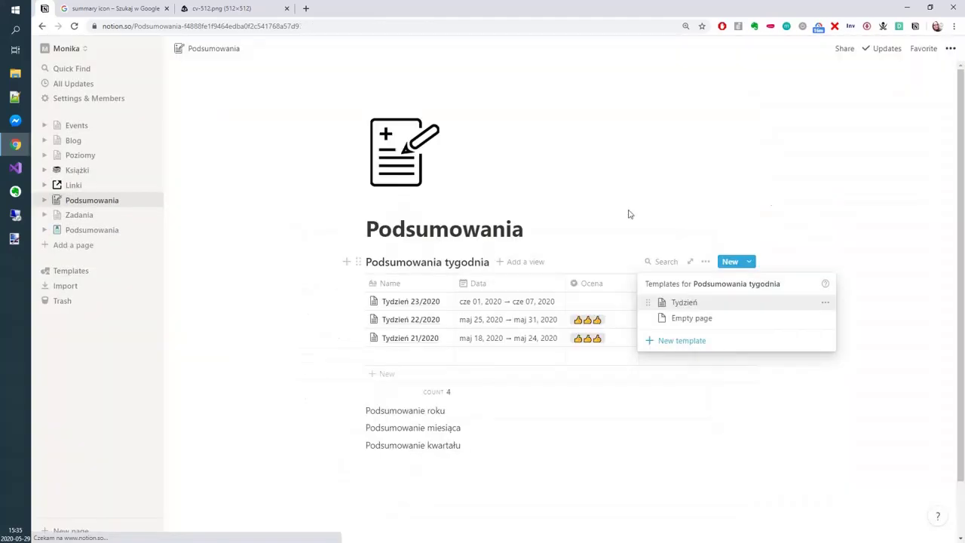
- In the Tydzień template of the new Podsumowania page, set the new property's formula to toNumber(formatDate(prop("Data"), "w"))
click(92, 232)
click(89, 233)
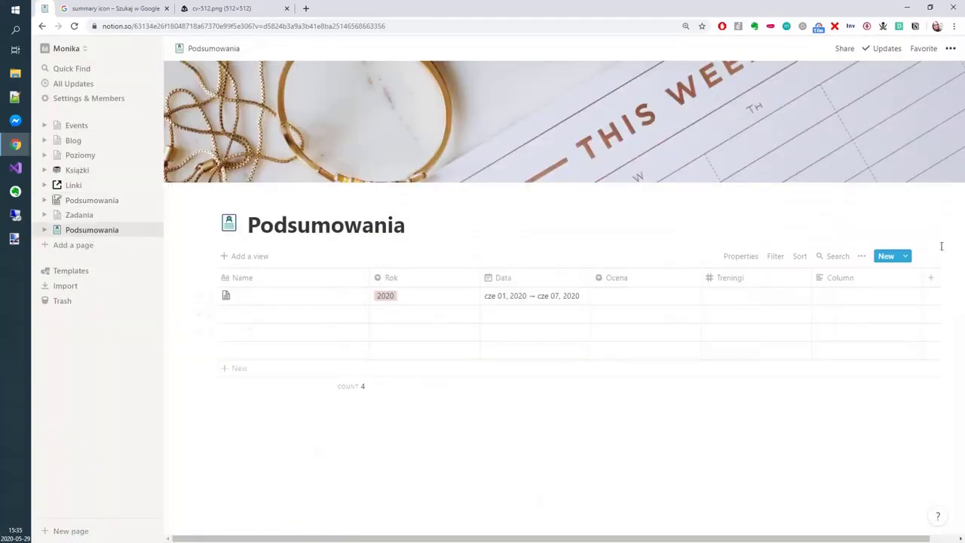
click(906, 255)
click(947, 298)
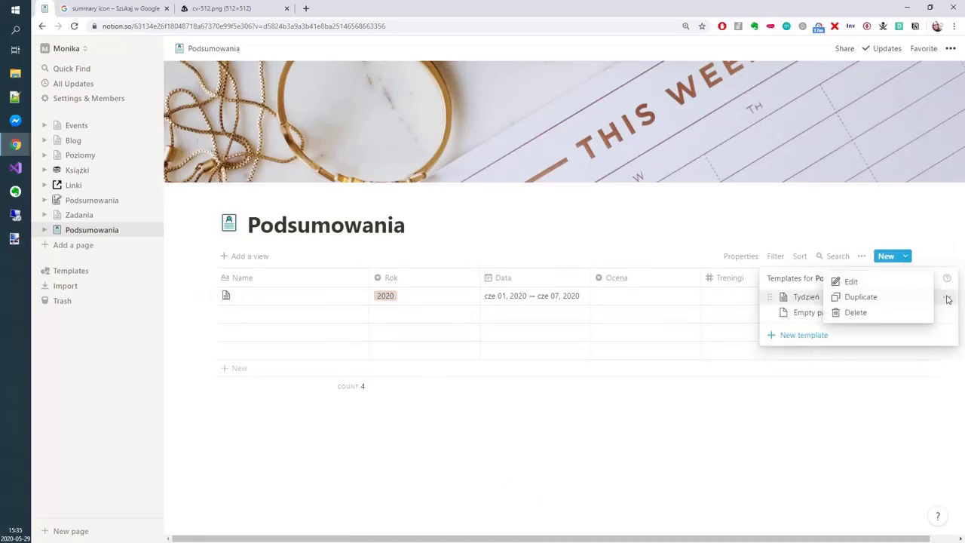
click(851, 281)
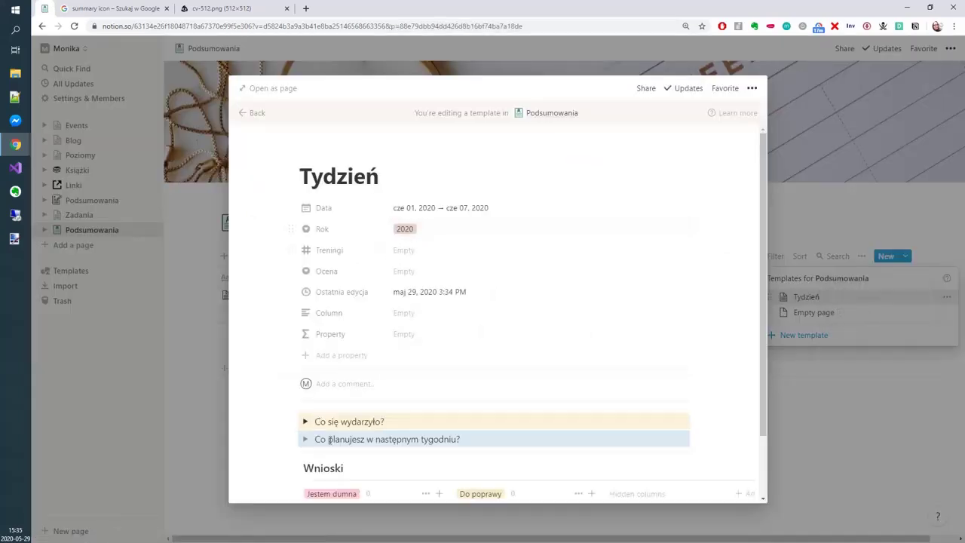
click(329, 334)
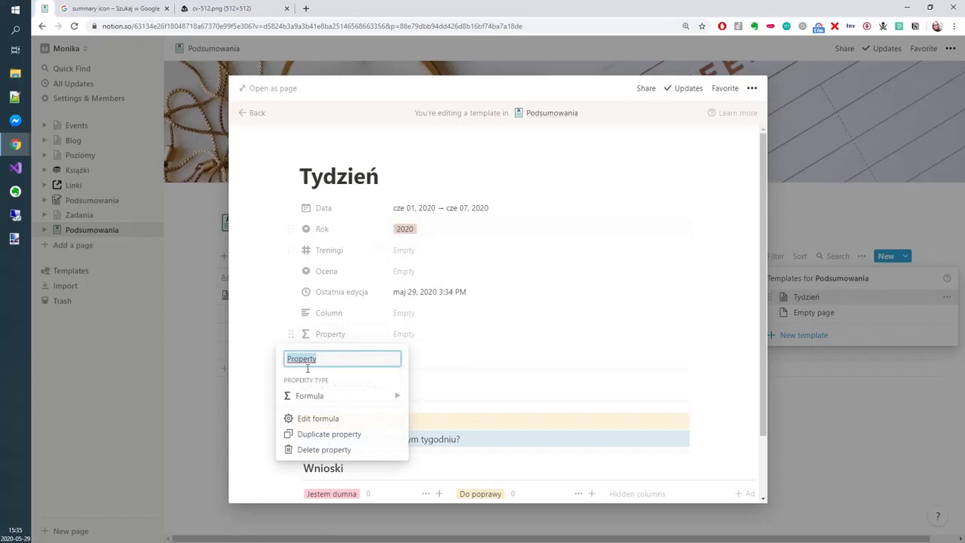
click(329, 415)
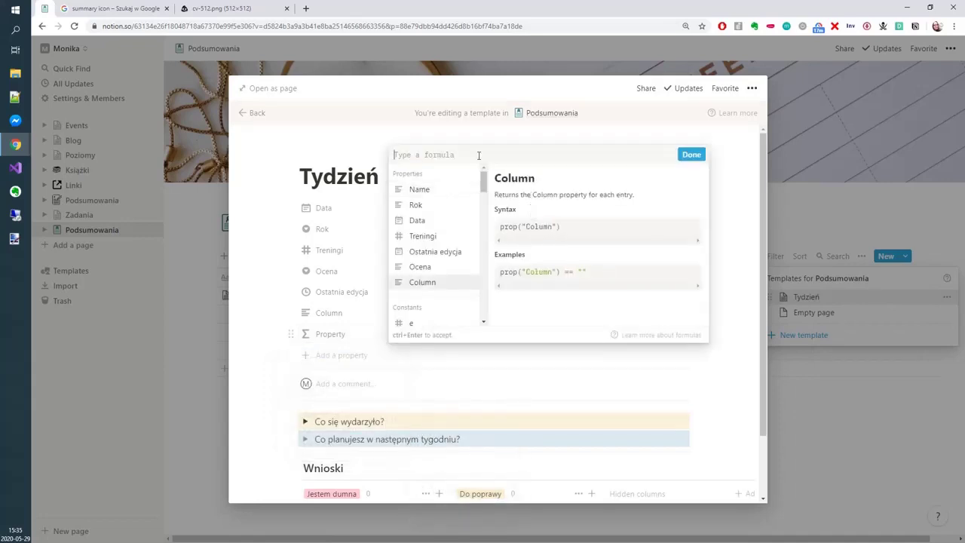
key(ctrl+v)
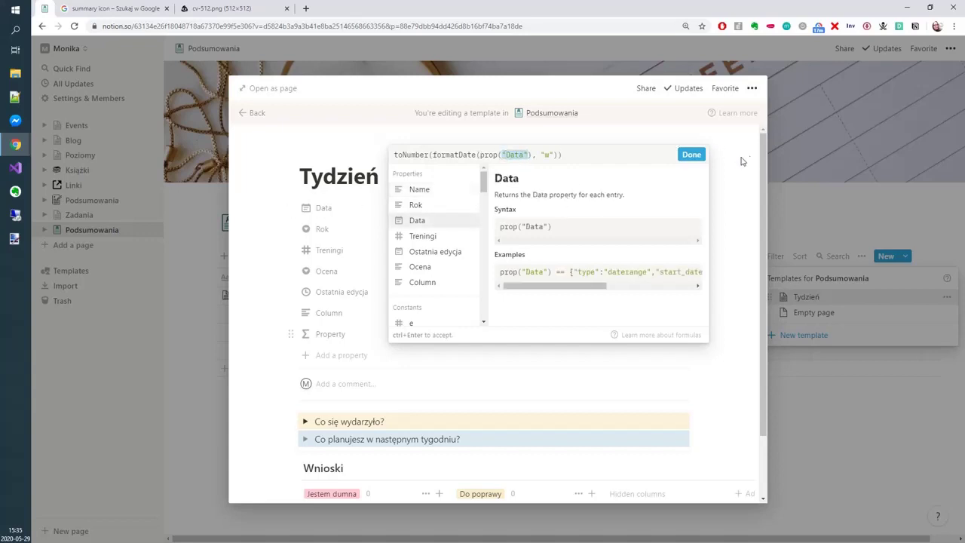
click(692, 156)
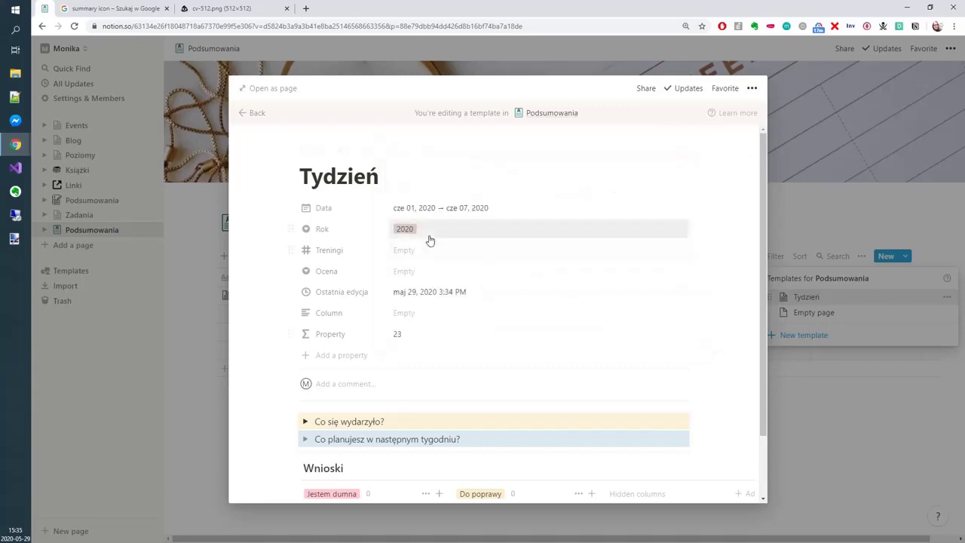
- Rename the formula property to "Numer tygodnia"
click(332, 337)
text(Num)
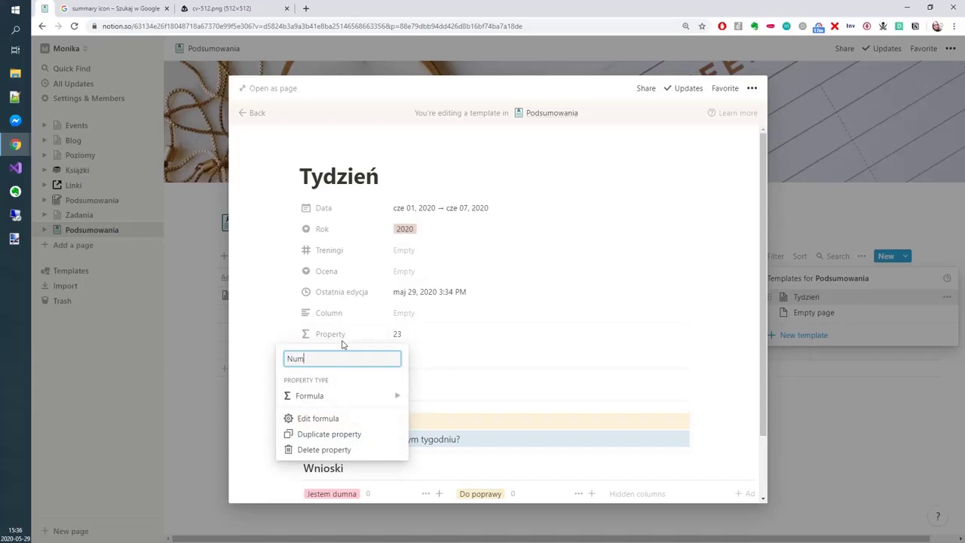
text(er tygodnia)
click(554, 328)
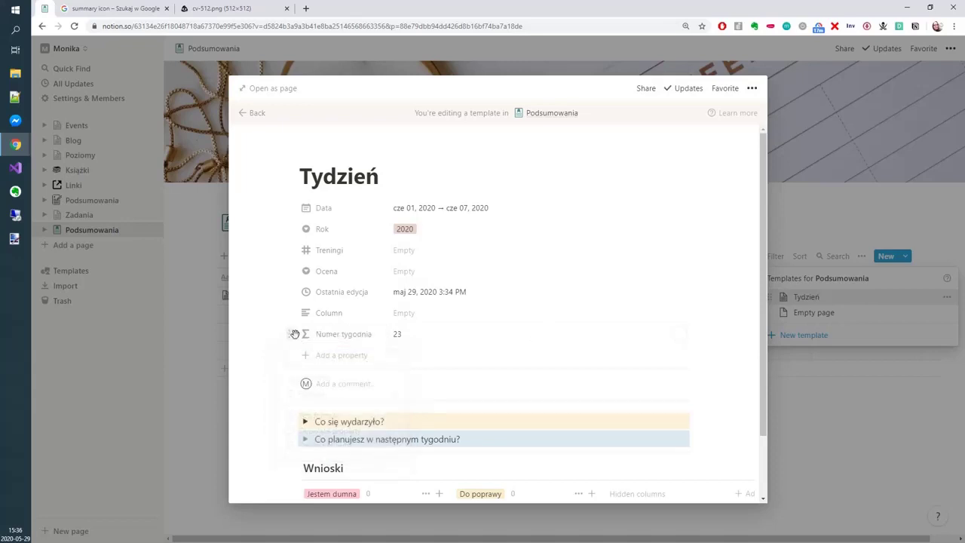
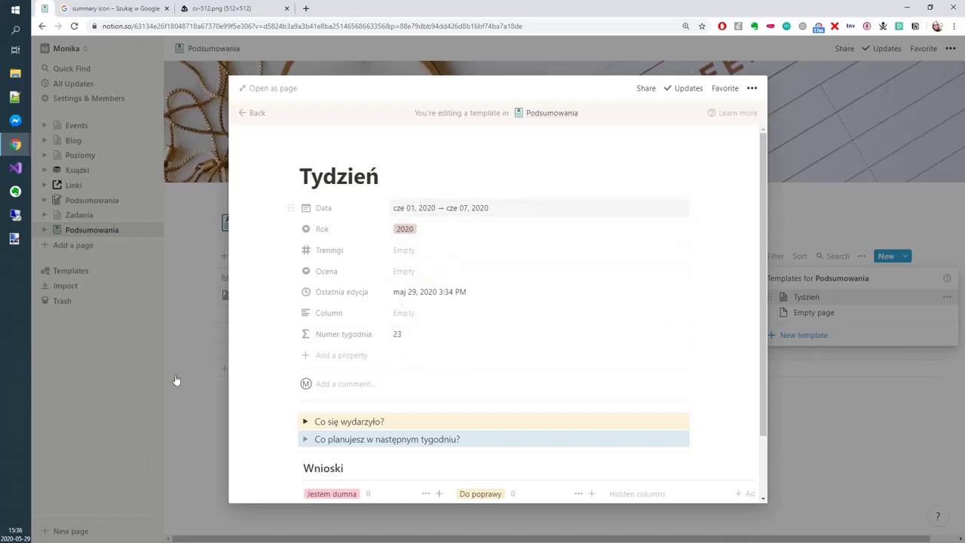
- Move the Numer tygodnia property directly below Rok and the Ostatnia edycja property below Column
click(16, 532)
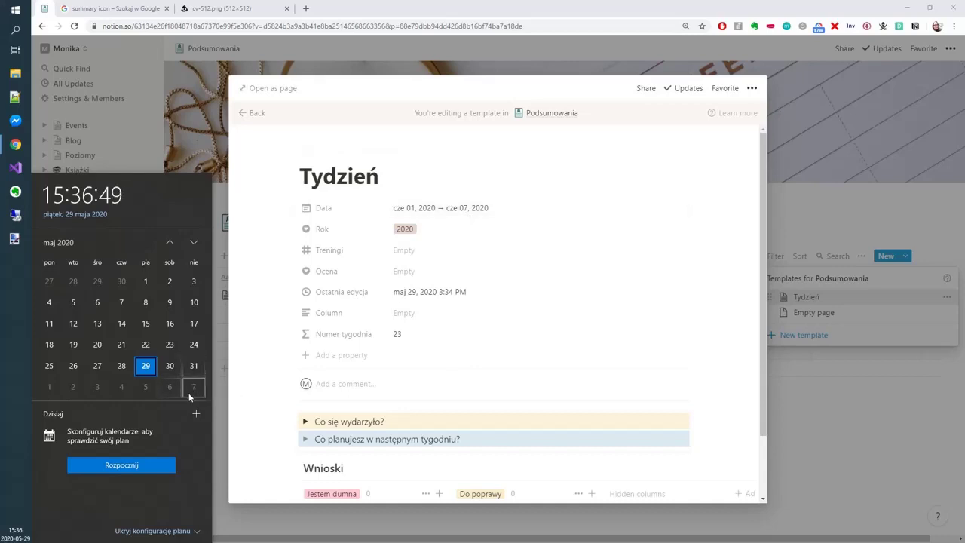
click(267, 369)
drag(295, 334, 295, 245)
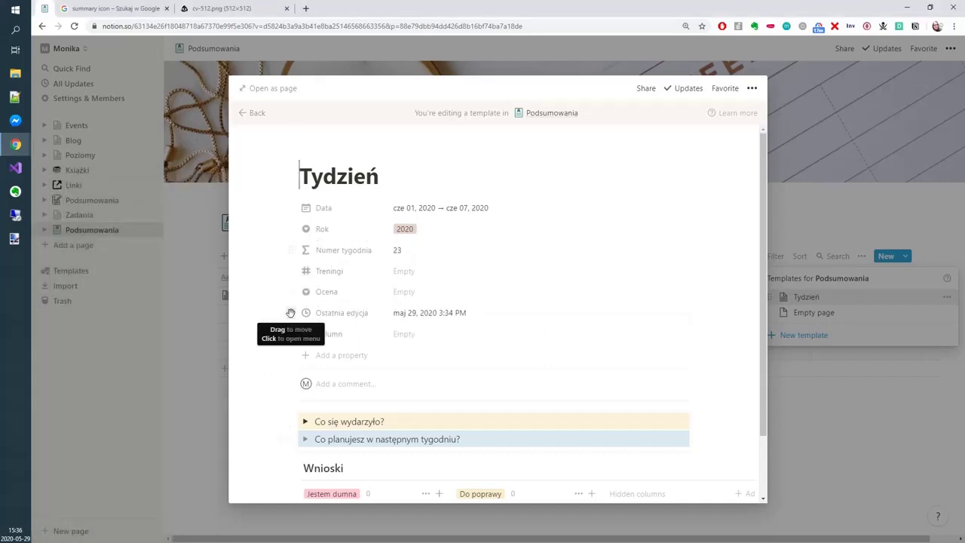
drag(291, 315, 292, 334)
- Delete the unused Column property from the Tydzień template and close the template
click(293, 313)
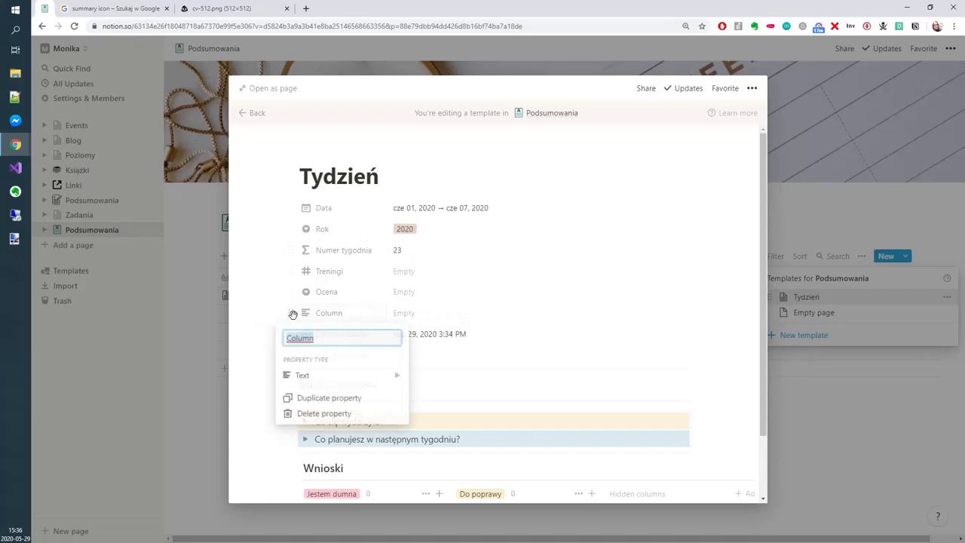
click(316, 414)
click(522, 302)
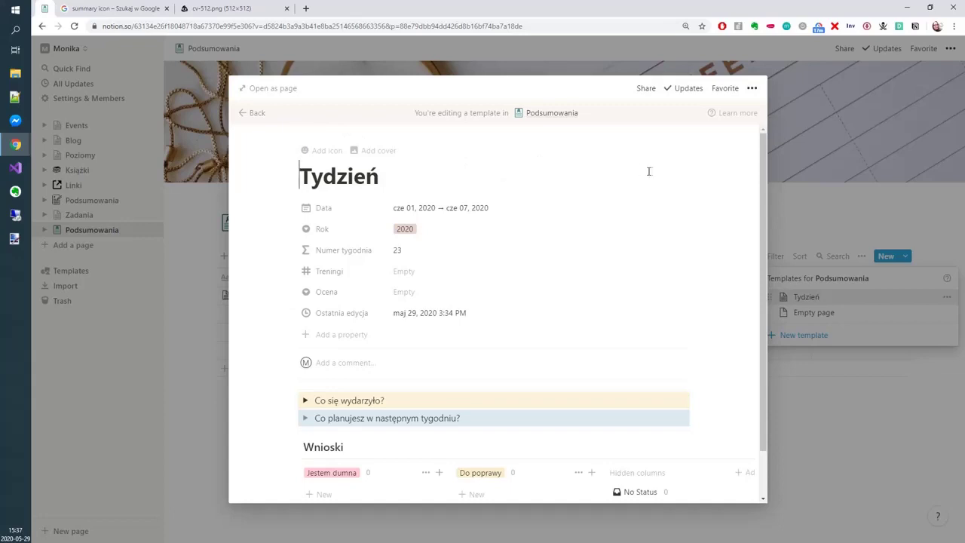
scroll(603, 249, down, 1)
scroll(602, 255, up, 1)
click(848, 168)
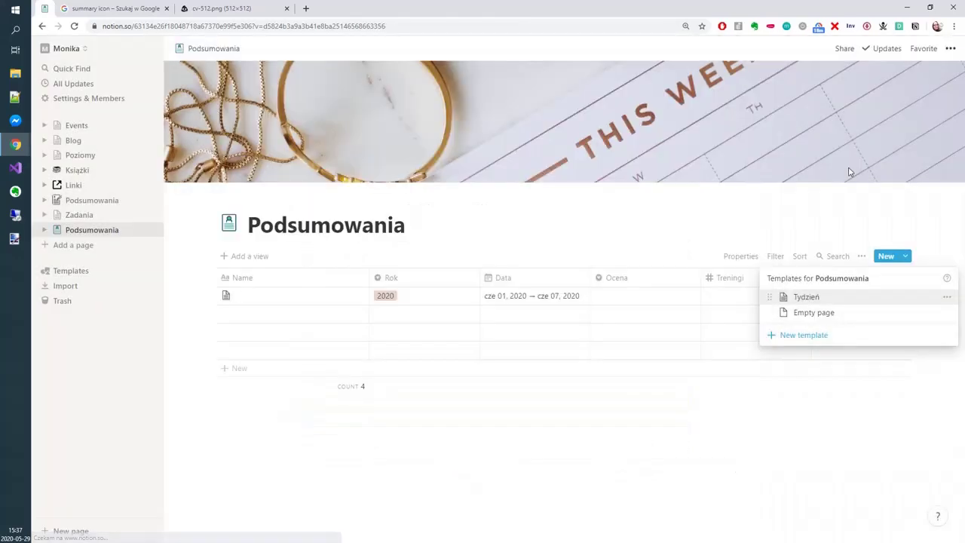
- Delete the untitled entry dated cze 01–07, 2020 from the Podsumowania table
click(226, 300)
click(227, 299)
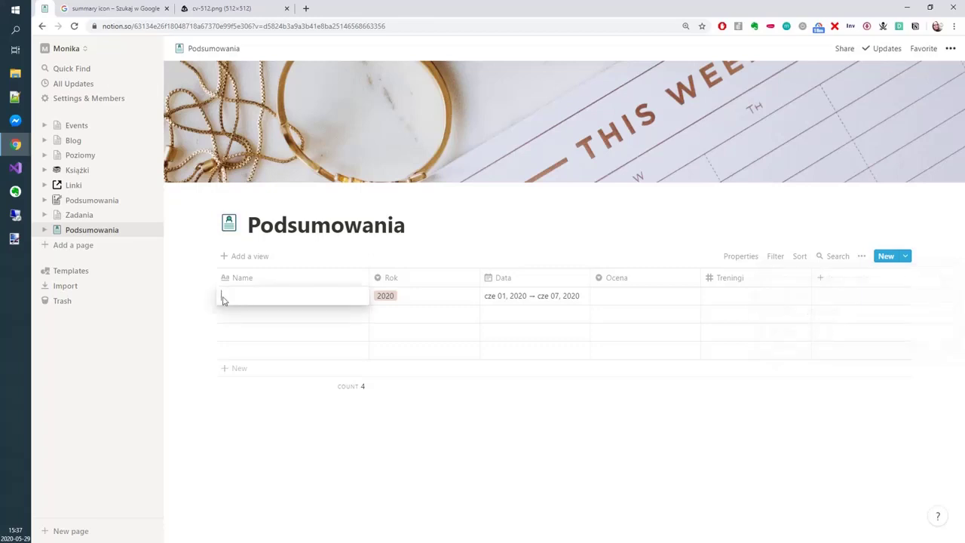
key(Escape)
click(515, 297)
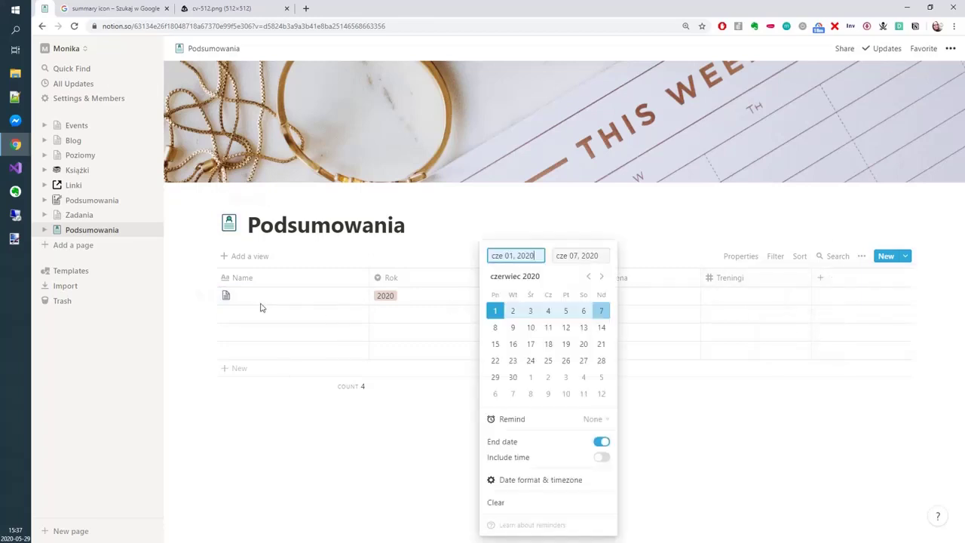
key(Escape)
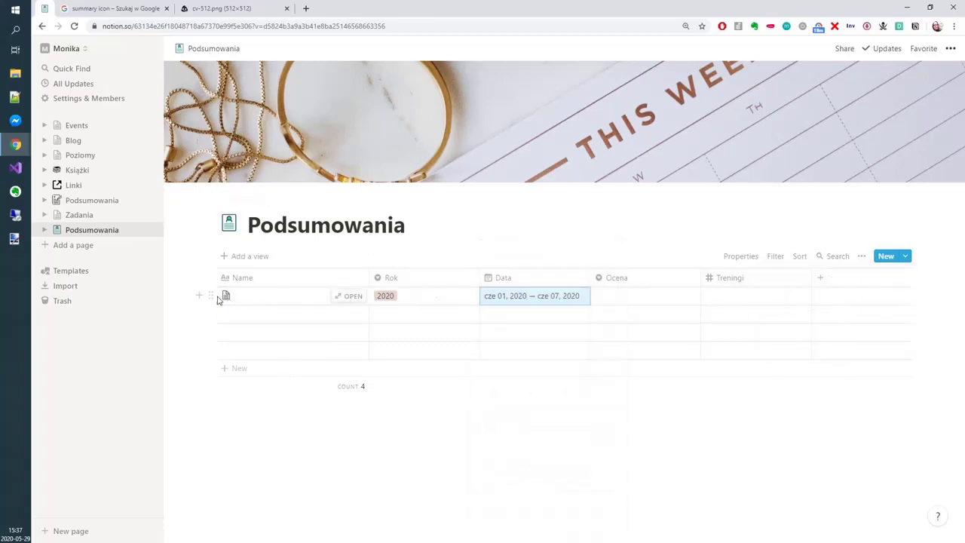
click(208, 294)
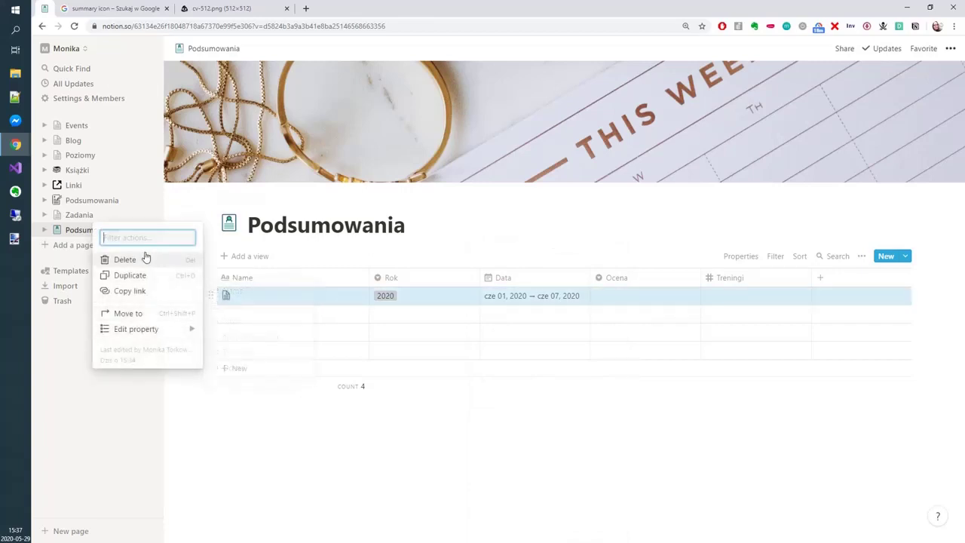
click(145, 258)
- Create a new Podsumowania entry from the Tydzień template and title it "Tydzień 22"
click(905, 256)
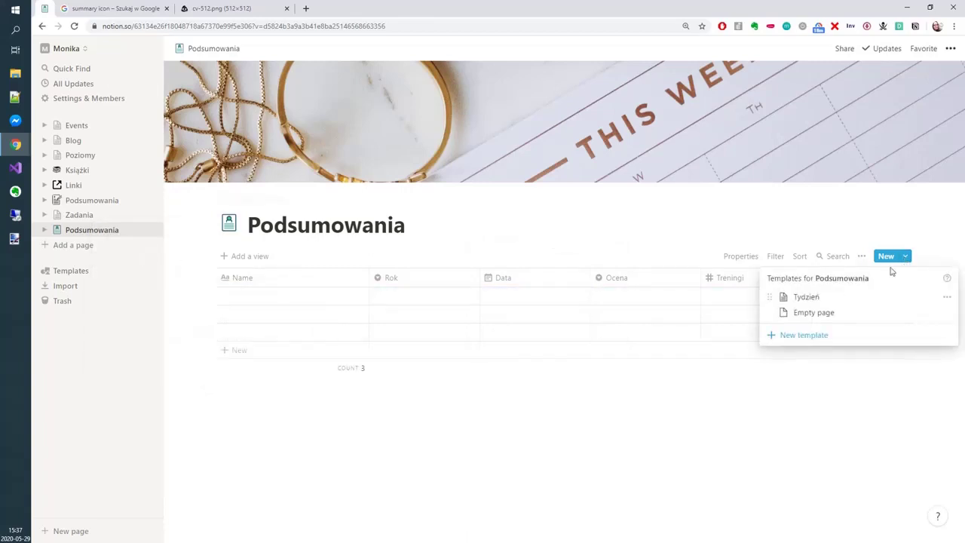
click(806, 297)
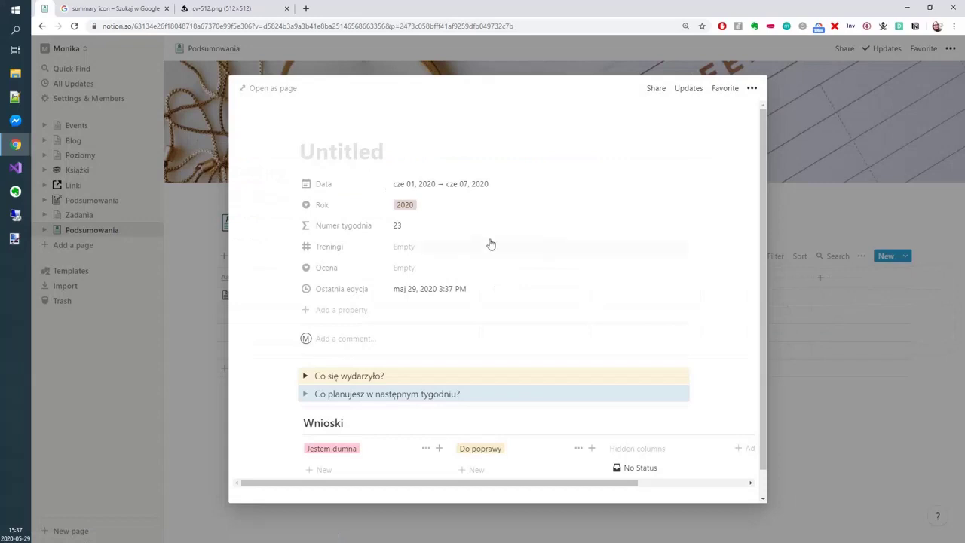
text(Tydzień)
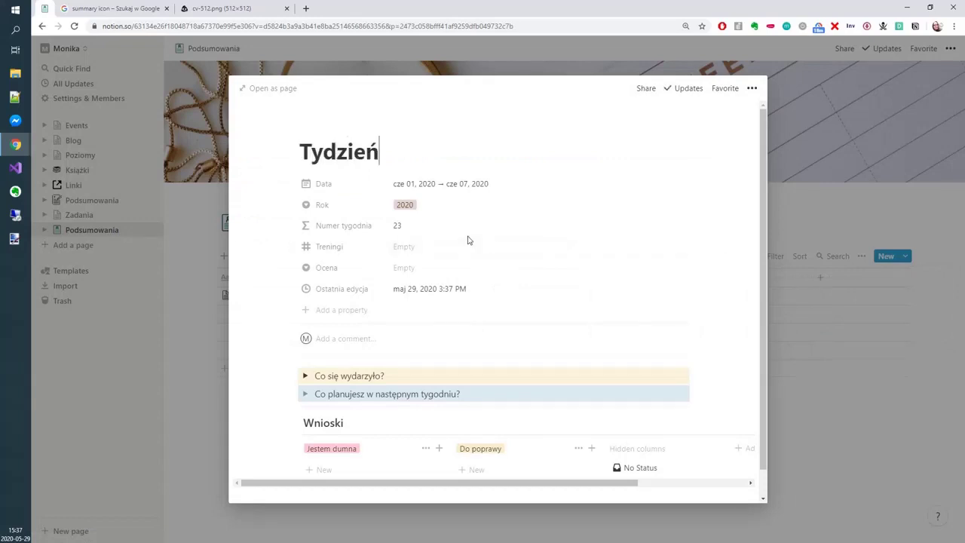
text( 21)
key(BackSpace)
text(2)
- Set the Tydzień 22 entry's Data range to maj 25, 2020 through maj 31, 2020
click(427, 187)
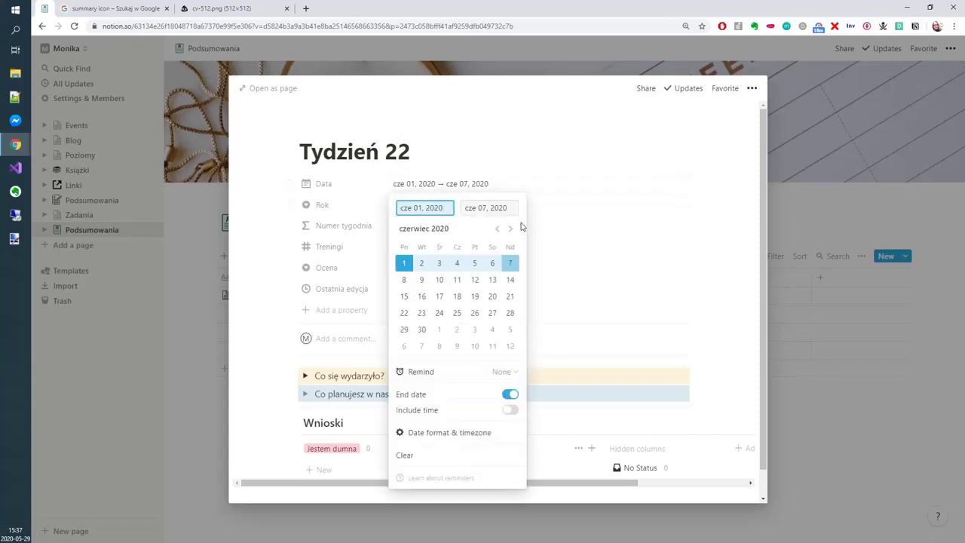
click(497, 228)
click(404, 329)
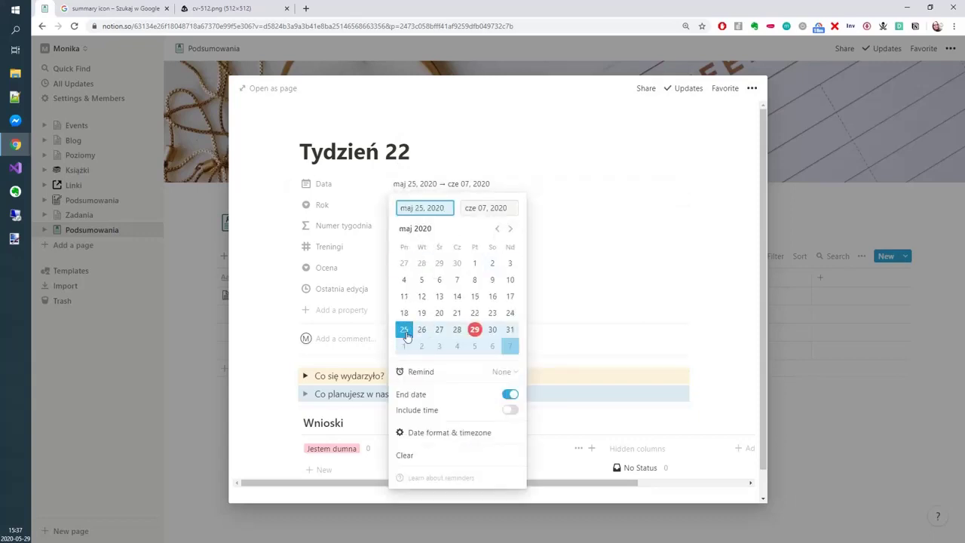
click(504, 208)
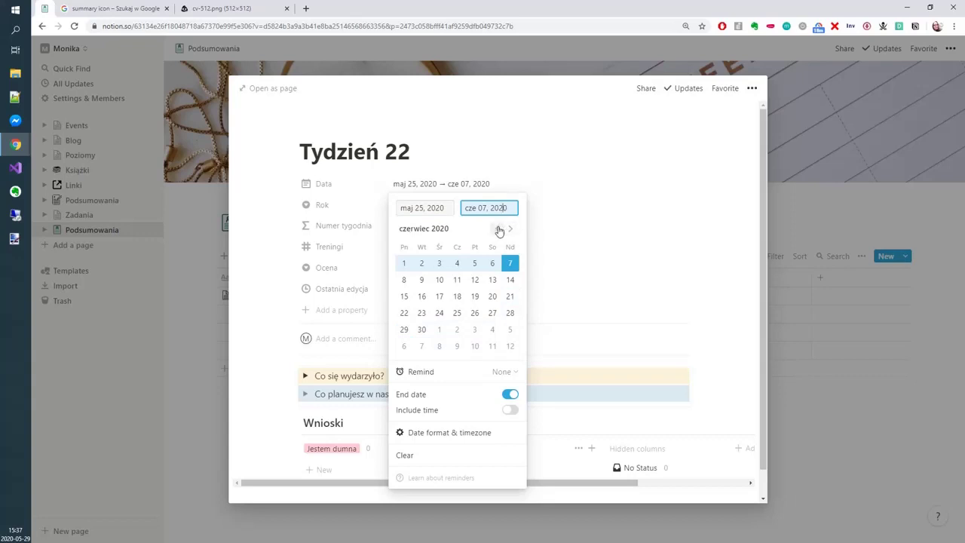
click(497, 229)
click(510, 330)
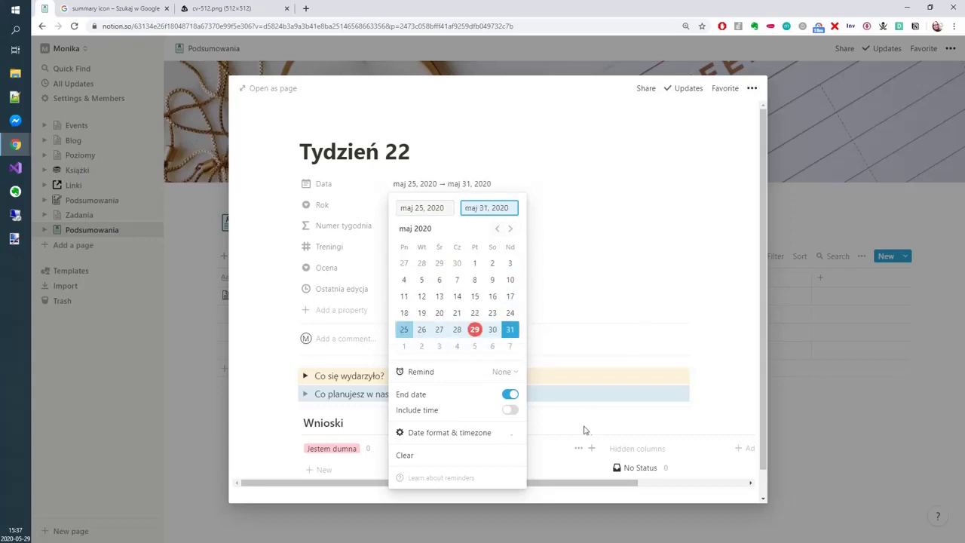
click(265, 303)
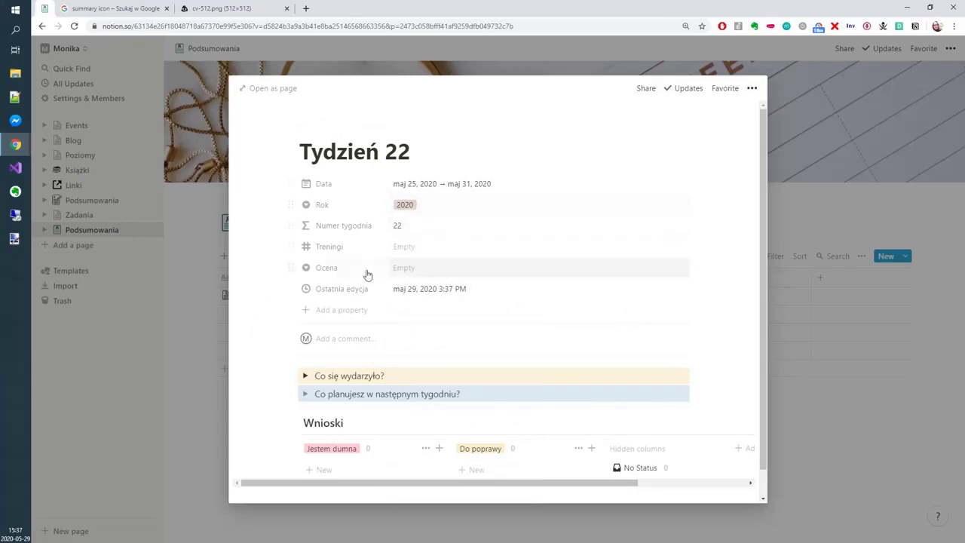
- Set Treningi to 3 and Ocena to four stars for Tydzień 22
click(416, 255)
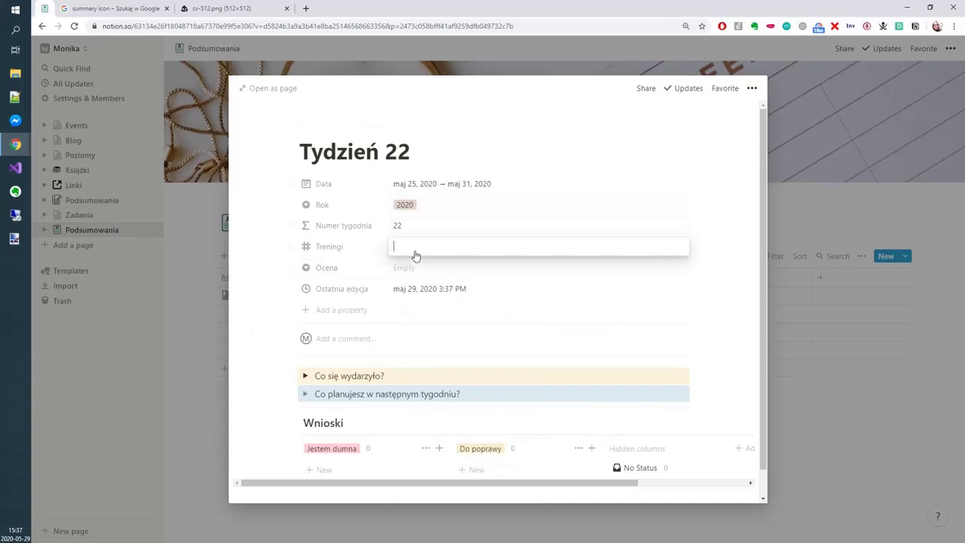
text(3)
click(412, 268)
click(411, 268)
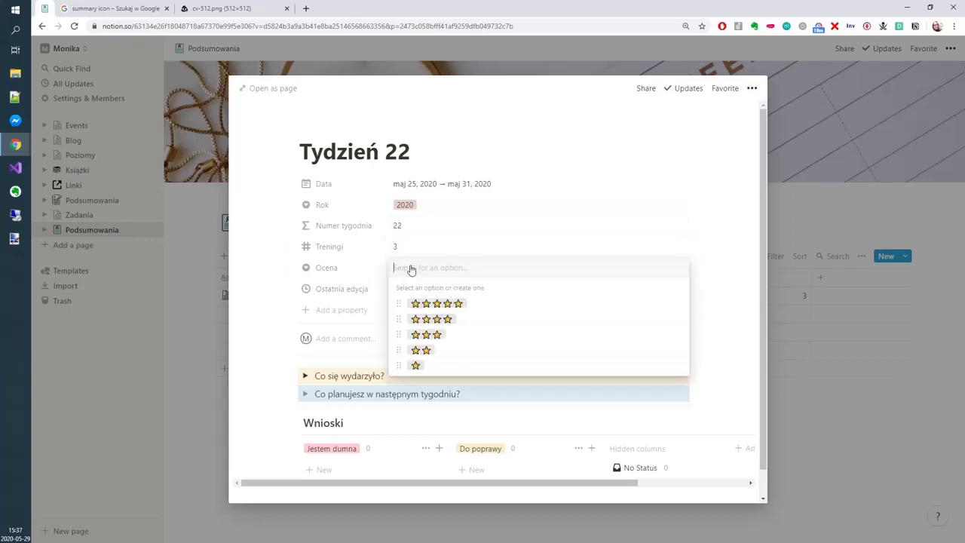
click(432, 320)
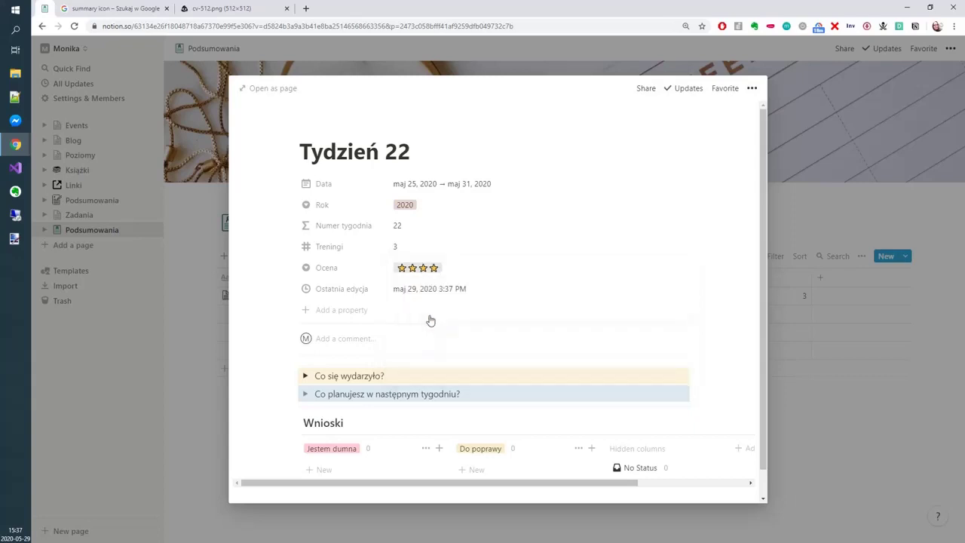
- Expand the "Co się wydarzyło?" toggle and add the lines "Webinar" and "Nagroda w konkursie" inside it
scroll(281, 430, down, 1)
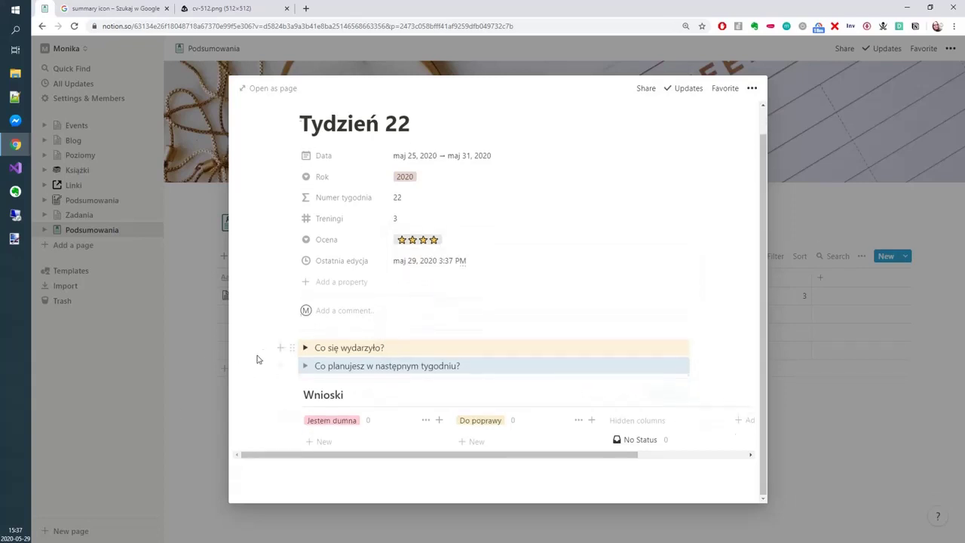
click(305, 347)
text(fgdg)
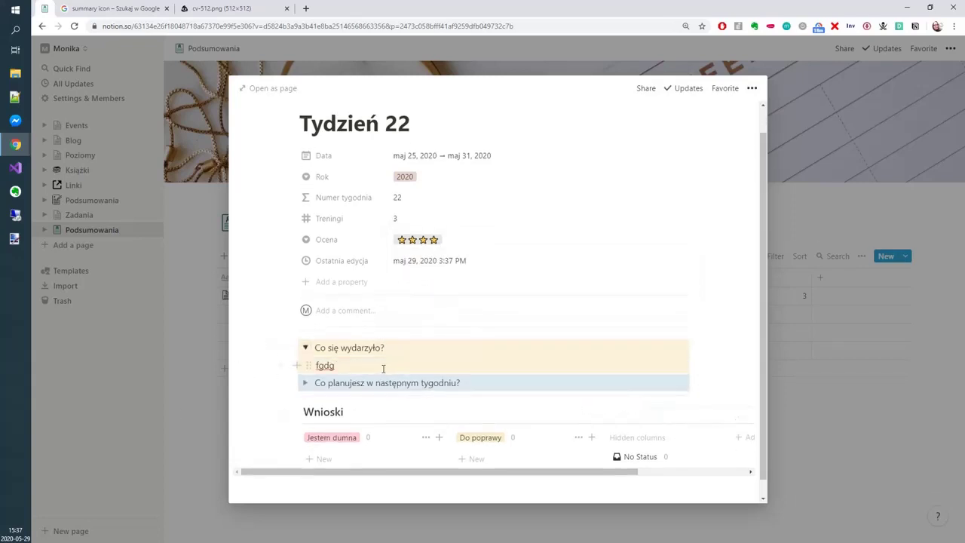
key(BackSpace)
key(BackSpace)
key(BackSpace)
key(BackSpace)
text(Webinar)
key(Return)
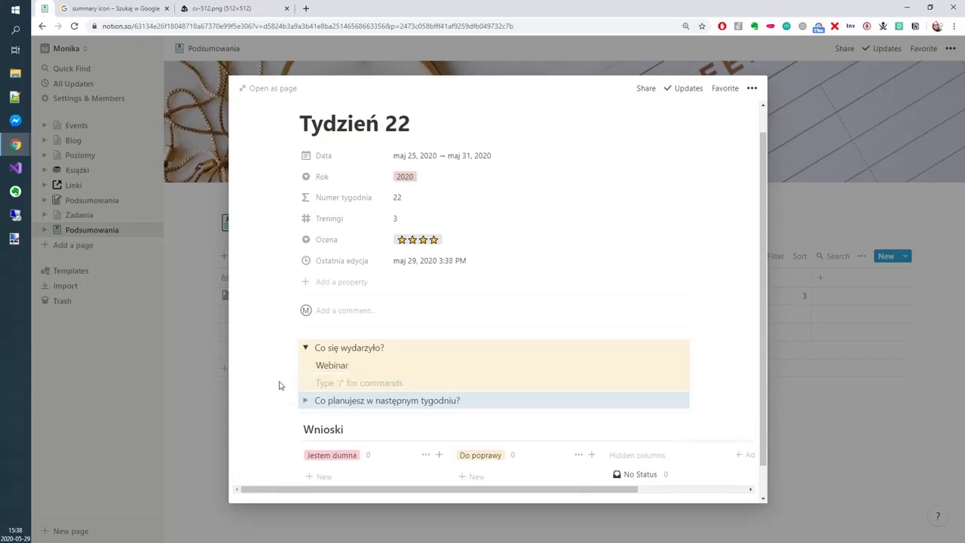
text(Nagroda w konkursie)
key(Return)
- Expand the "Co planujesz w następnym tygodniu?" toggle and list a live session with the guest's first name, followed by "Joga"
scroll(337, 411, down, 1)
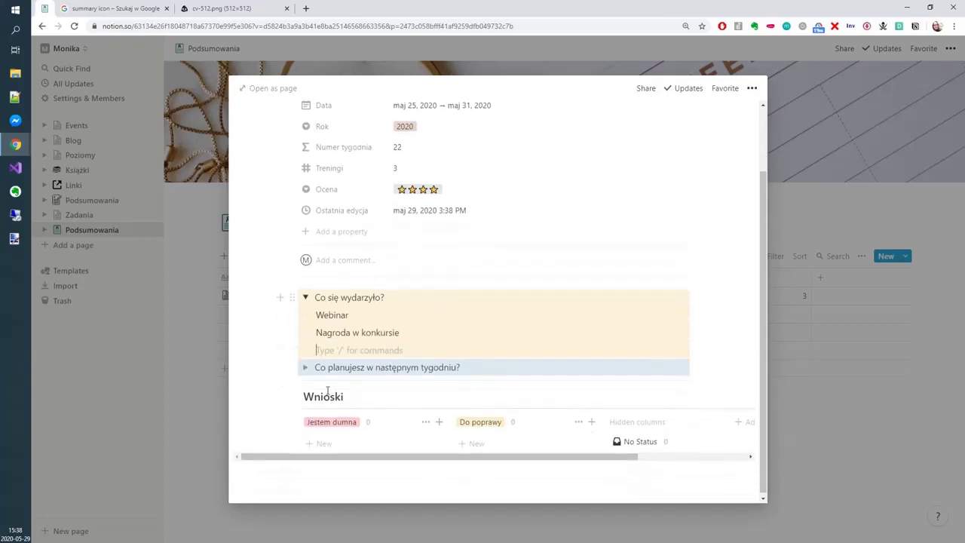
click(305, 367)
click(359, 388)
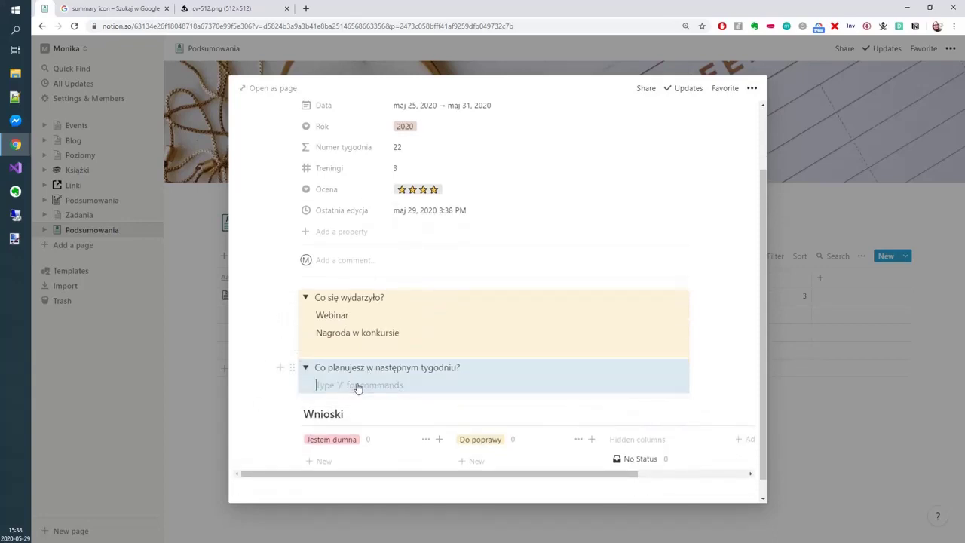
text(Live z Basia)
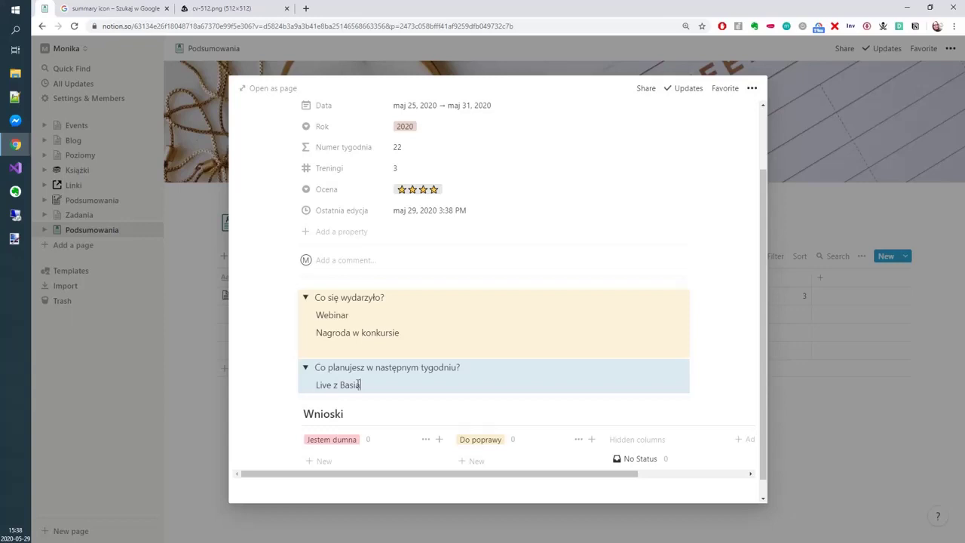
key(Return)
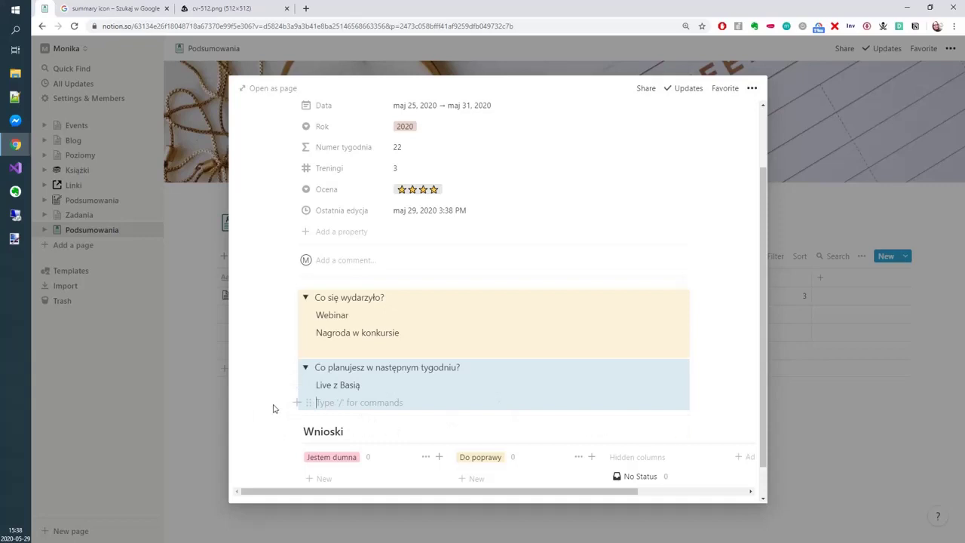
scroll(275, 403, down, 1)
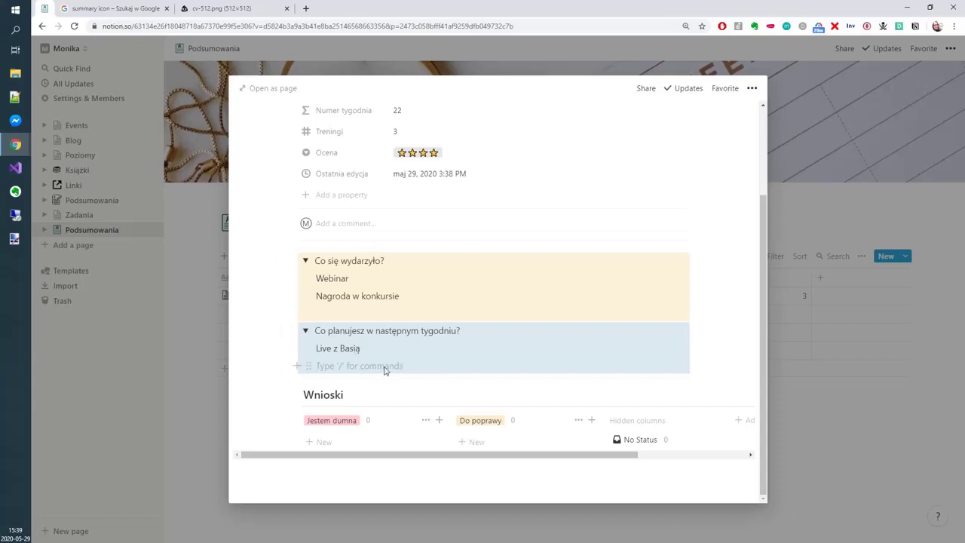
text(Joga)
- In the Wnioski board, add a "Z treningów" card under Jestem dumna and a "Dieta" card under Do poprawy
click(325, 442)
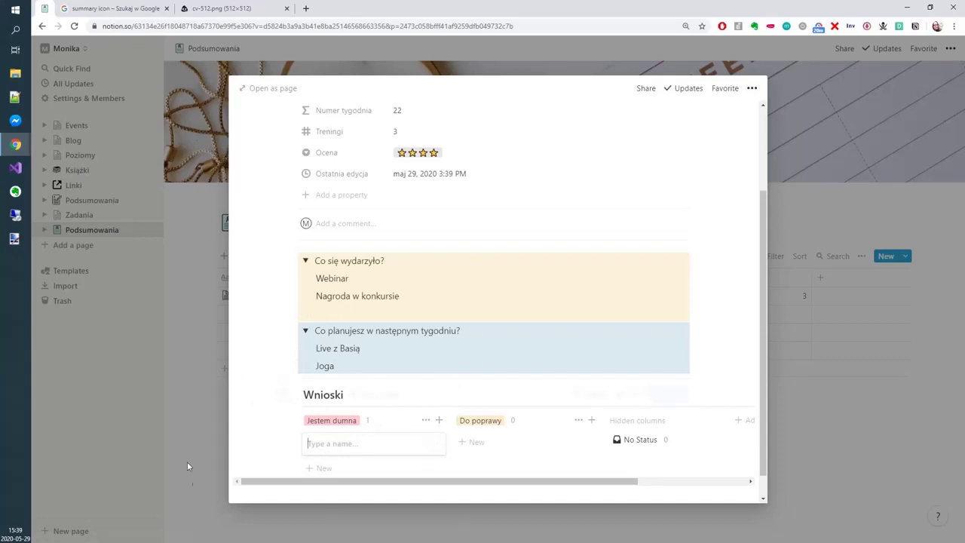
text(Z treningów)
key(Escape)
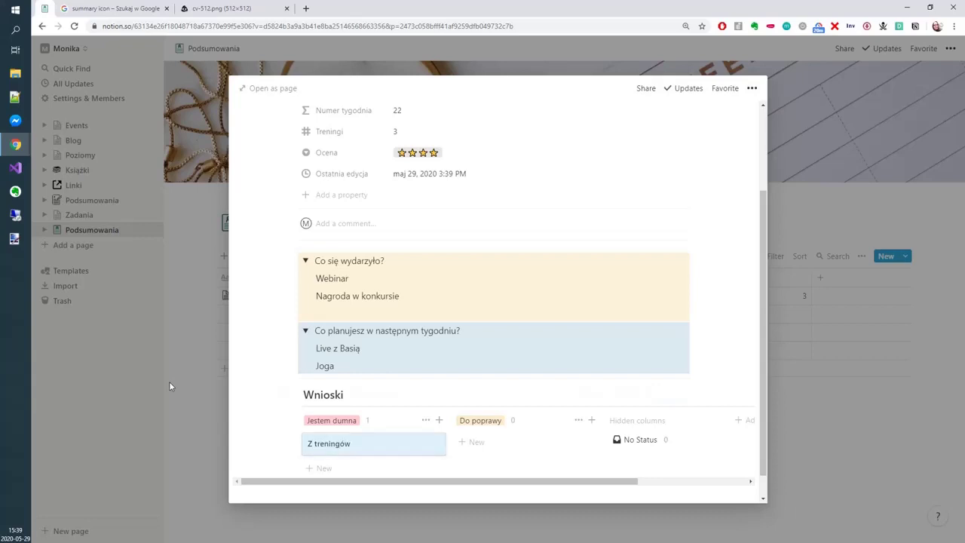
click(472, 441)
text(Diet)
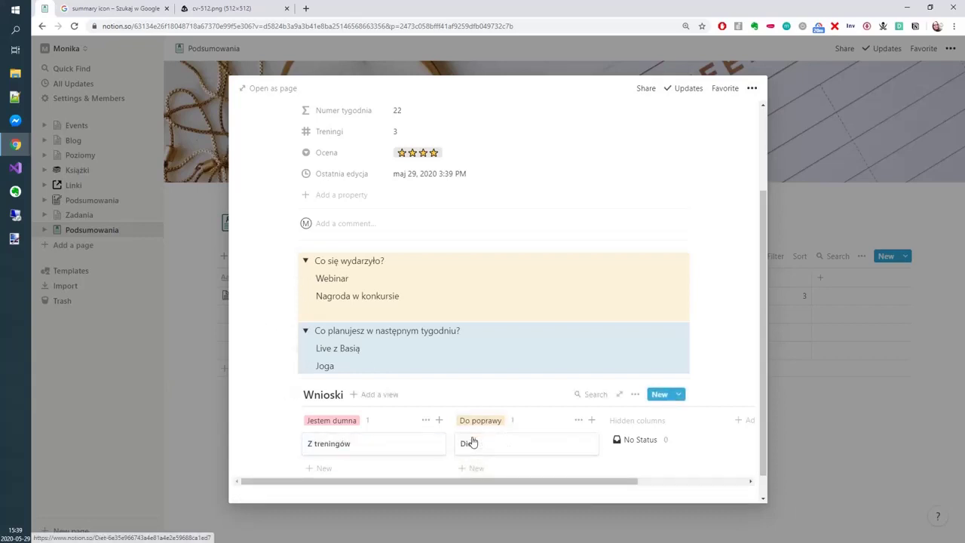
text(a)
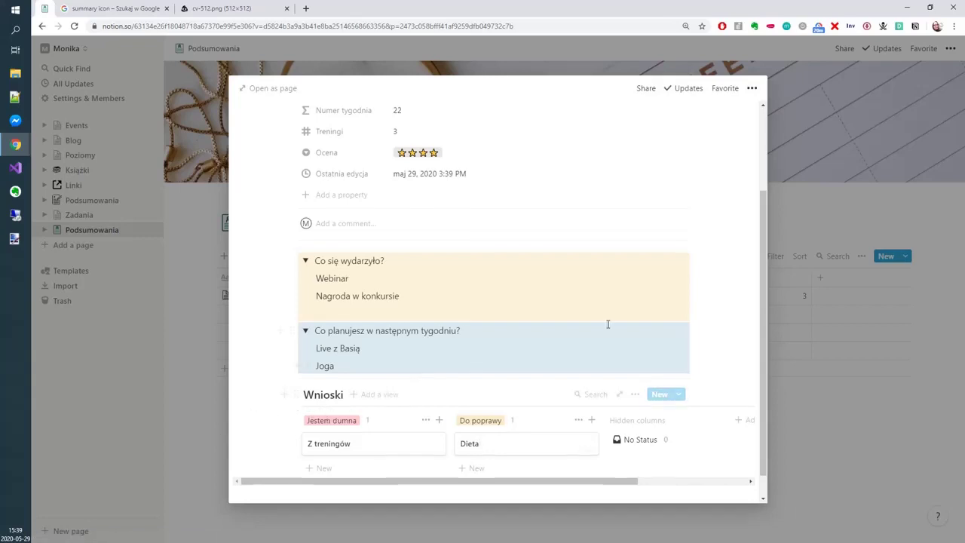
- Add a second Jestem dumna card reading "Dobrze mi poszło w pracy" and close the Tydzień 22 page
scroll(608, 325, down, 1)
click(317, 444)
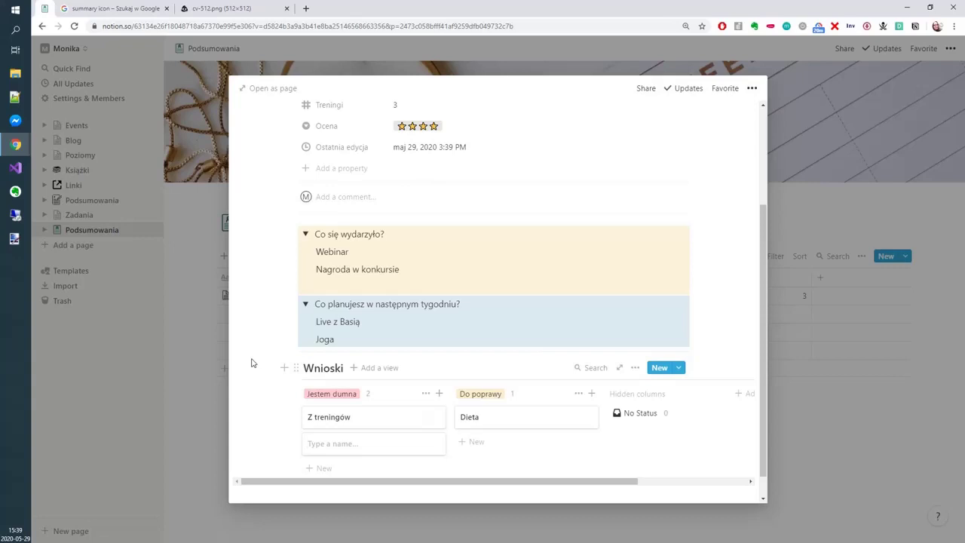
text(Dobrze mi poszło w pracy)
click(284, 433)
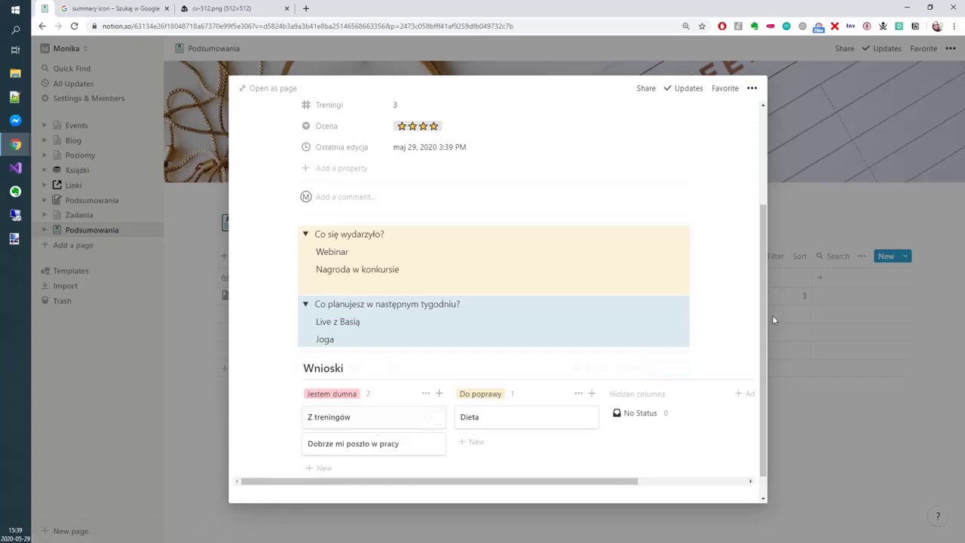
scroll(510, 289, up, 3)
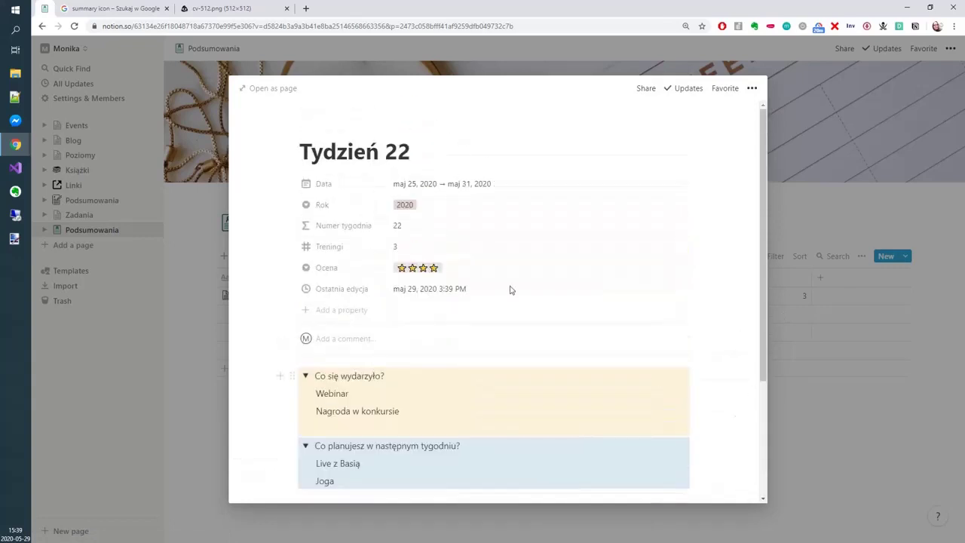
click(886, 393)
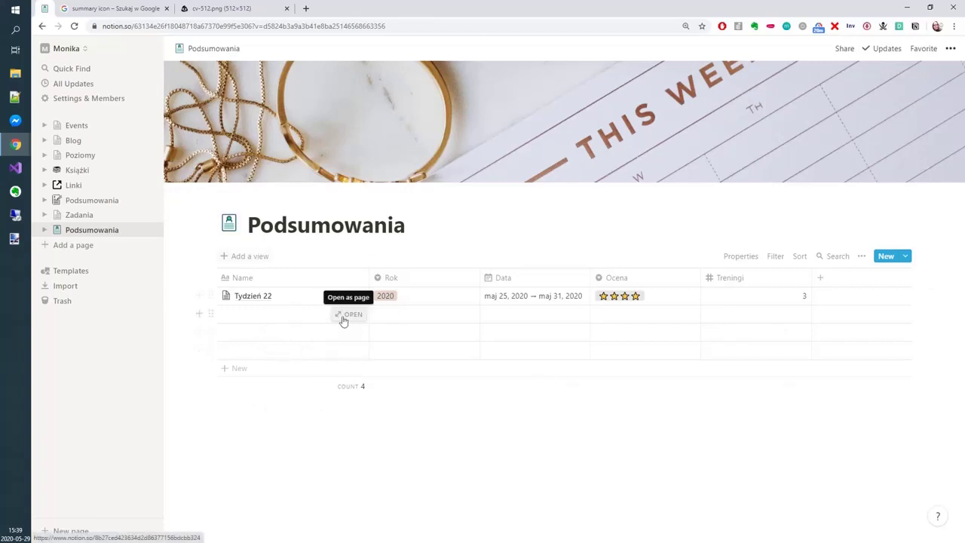
- Open the empty row below Tydzień 22 as a page, title it "Tydzień 21/2020" and close it
click(343, 320)
text(T)
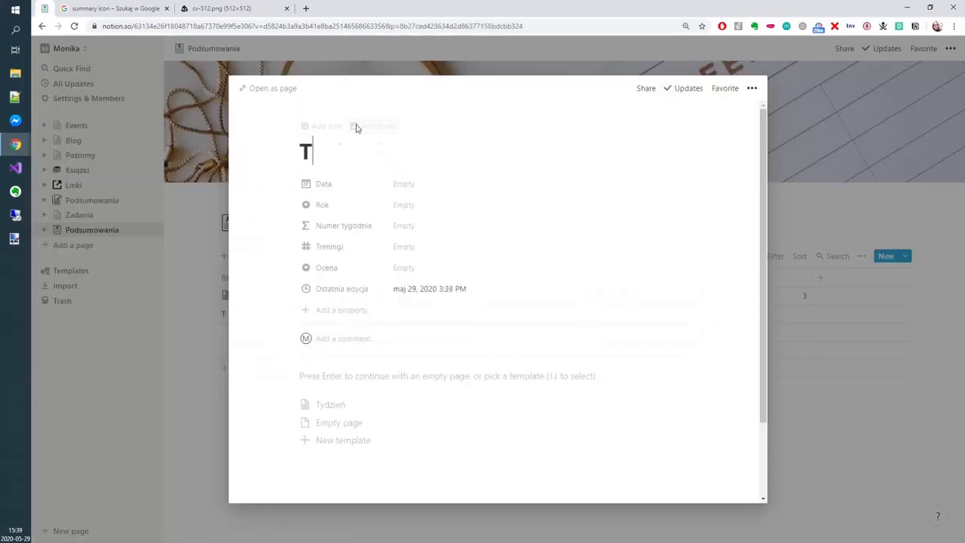
text(ydzień 2)
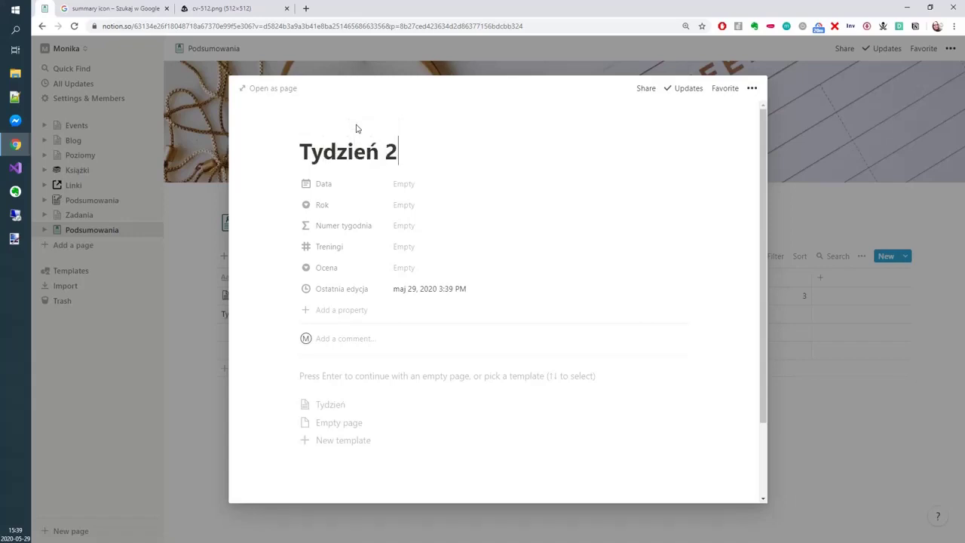
text(1/292)
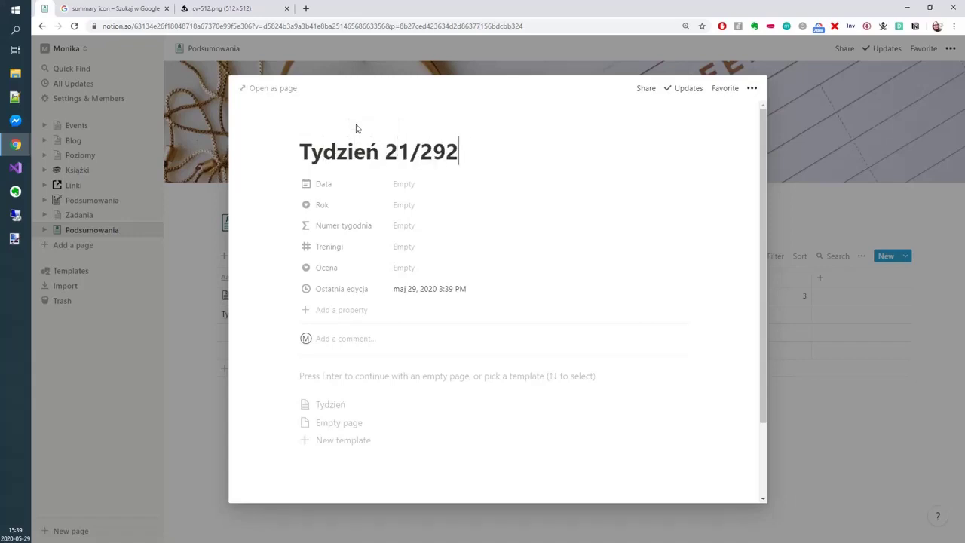
key(BackSpace)
key(BackSpace)
text(020)
click(842, 433)
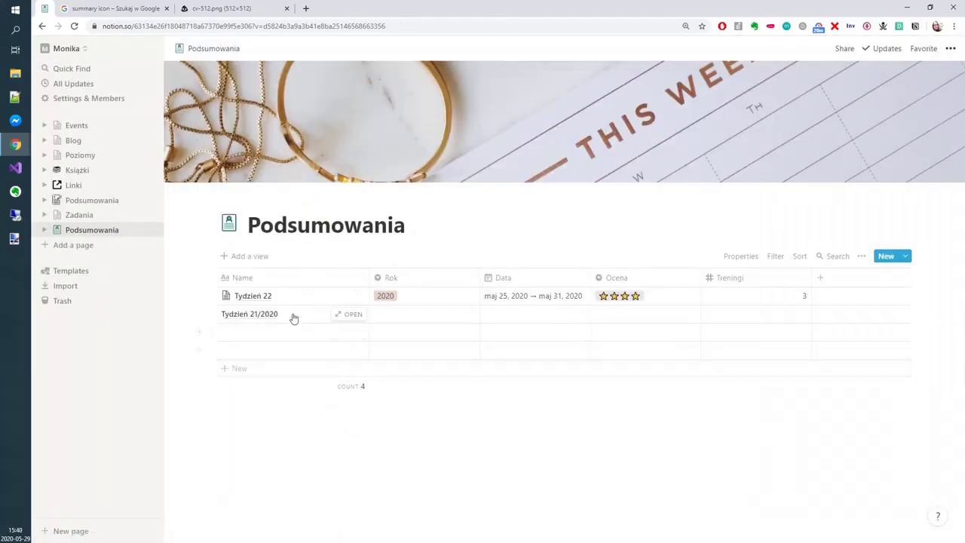
- Title the empty row below Tydzień 21/2020 as "Tydzień 20/2019"
click(268, 335)
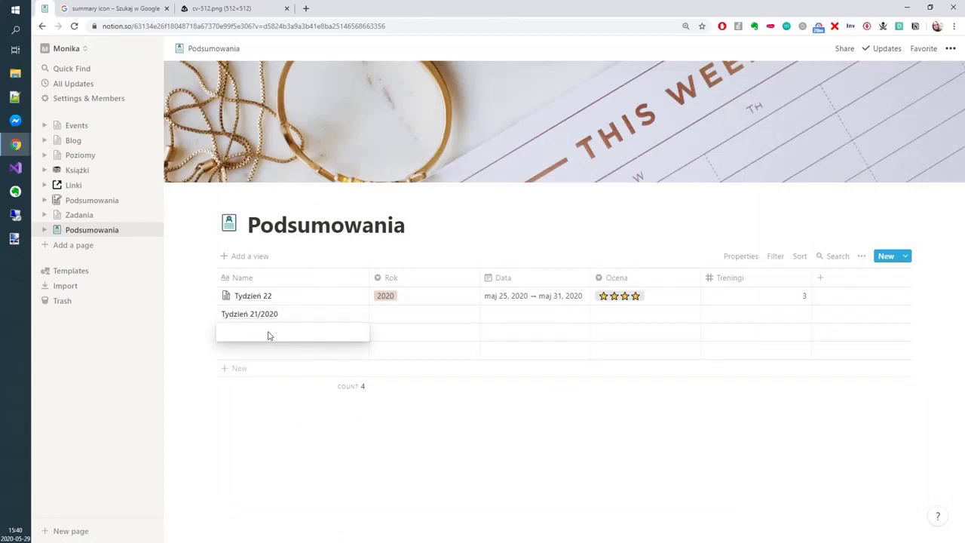
text(Tydzień 20/2019)
key(Escape)
- Set Rok to 2020 for Tydzień 21/2020 and to a new option 2019 for Tydzień 20/2019
click(415, 314)
click(385, 349)
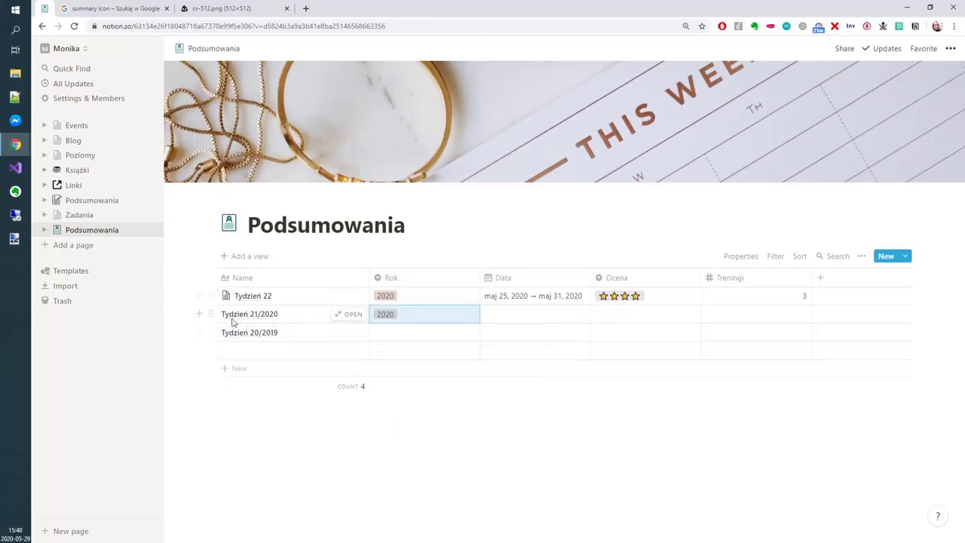
click(422, 333)
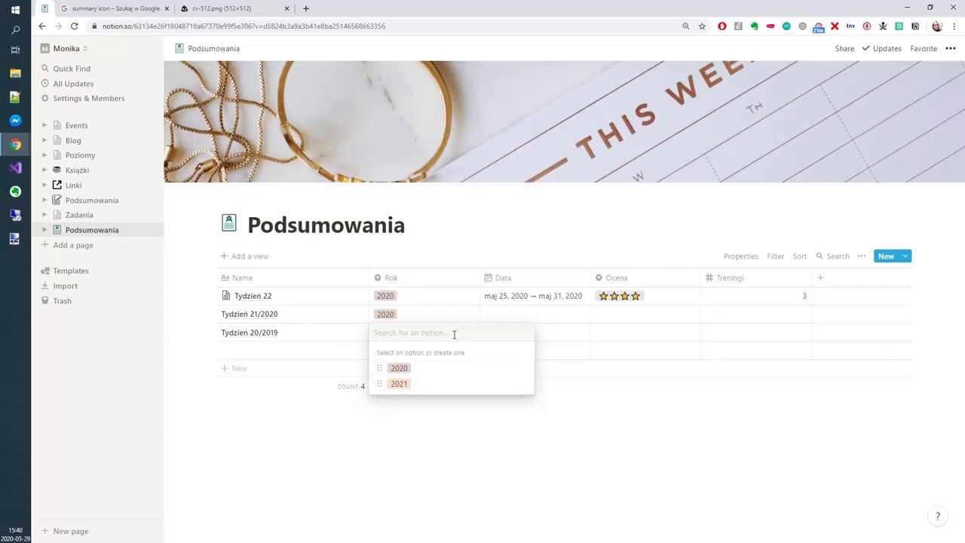
text(2019)
key(Return)
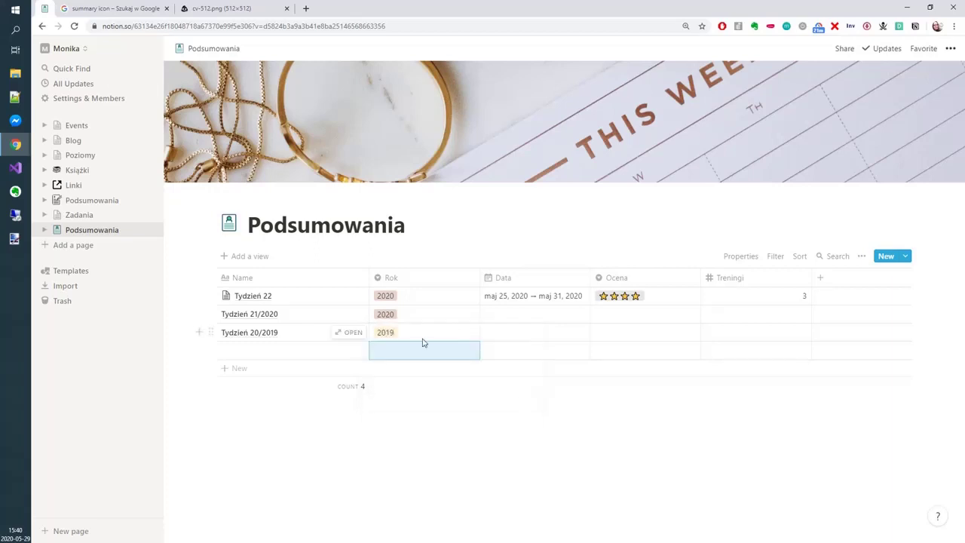
- Open Tydzień 21/2020, apply the Tydzień template, check inside the "Co się wydarzyło?" toggle and close the page
click(236, 317)
key(Escape)
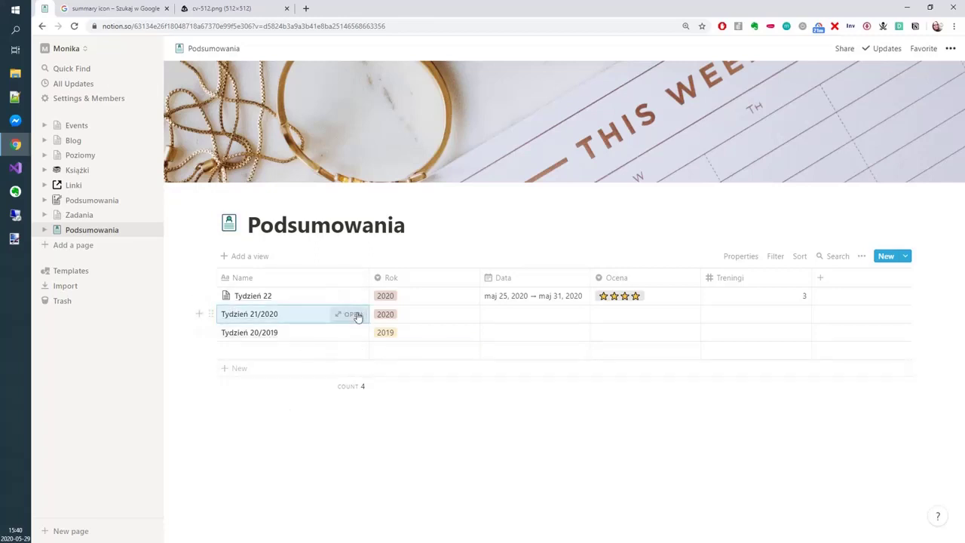
click(355, 315)
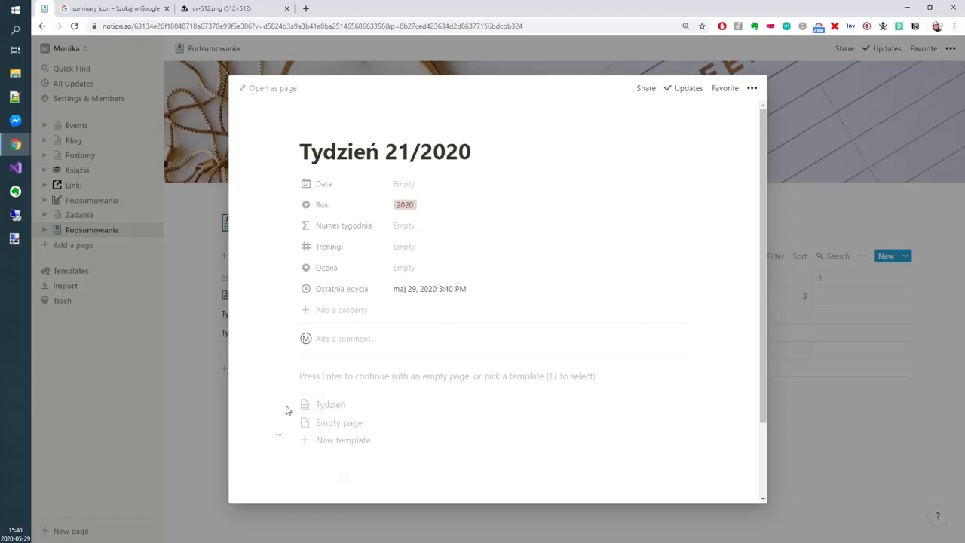
click(336, 407)
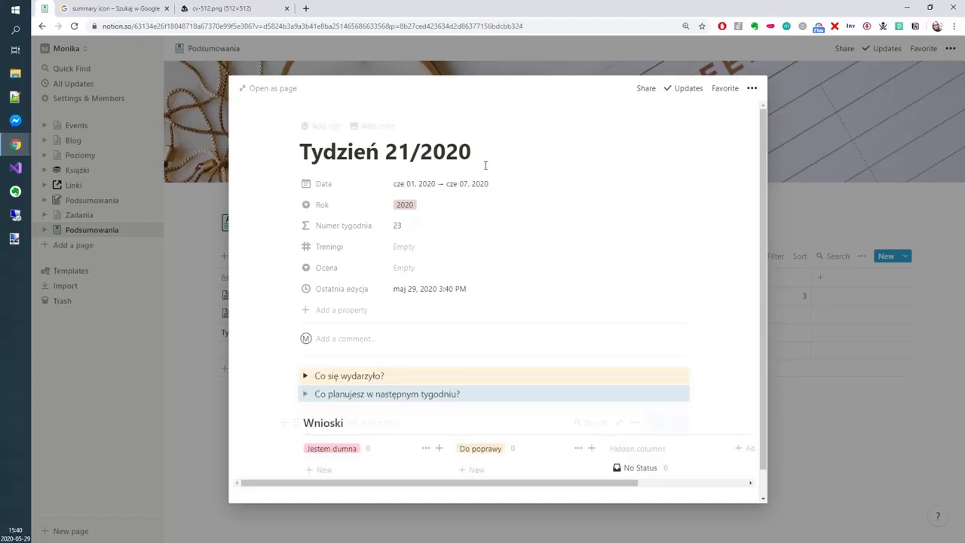
scroll(407, 340, down, 1)
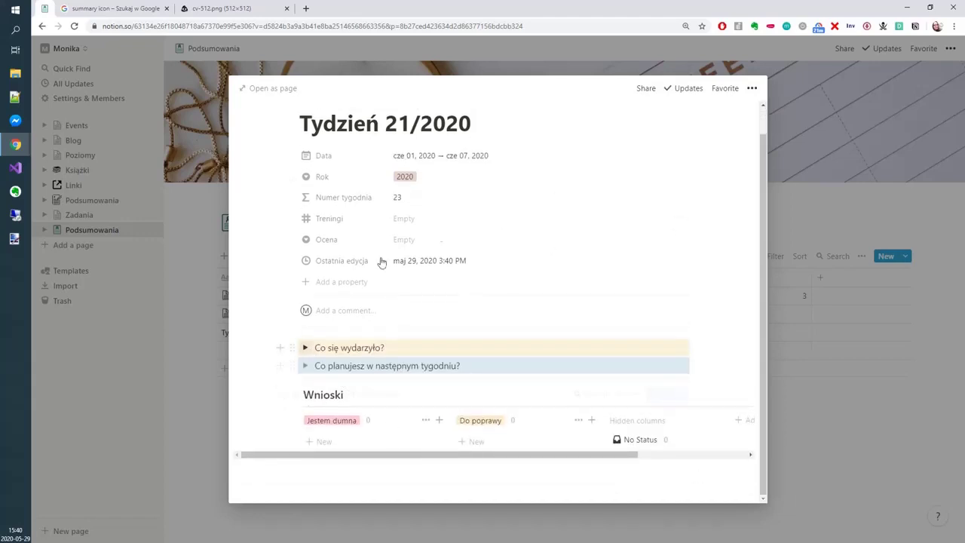
click(304, 348)
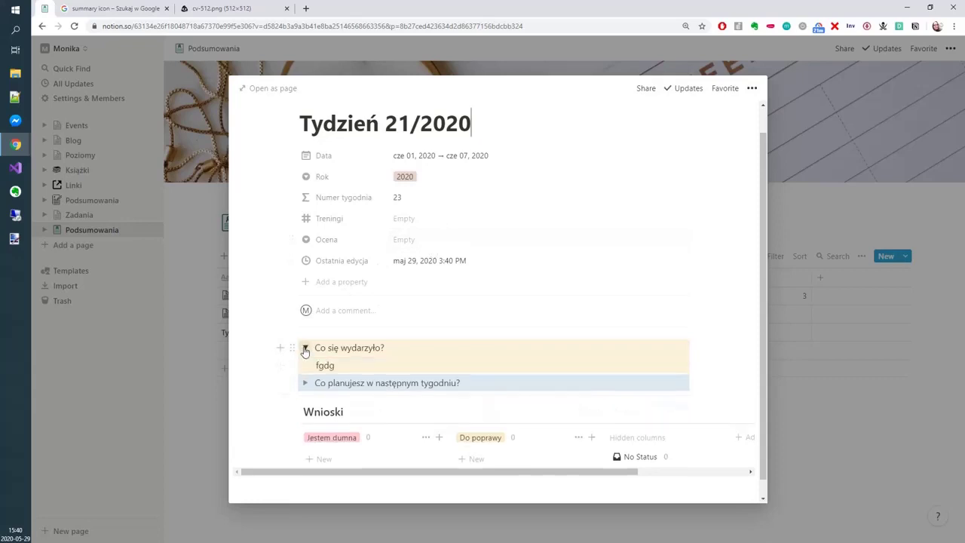
click(305, 347)
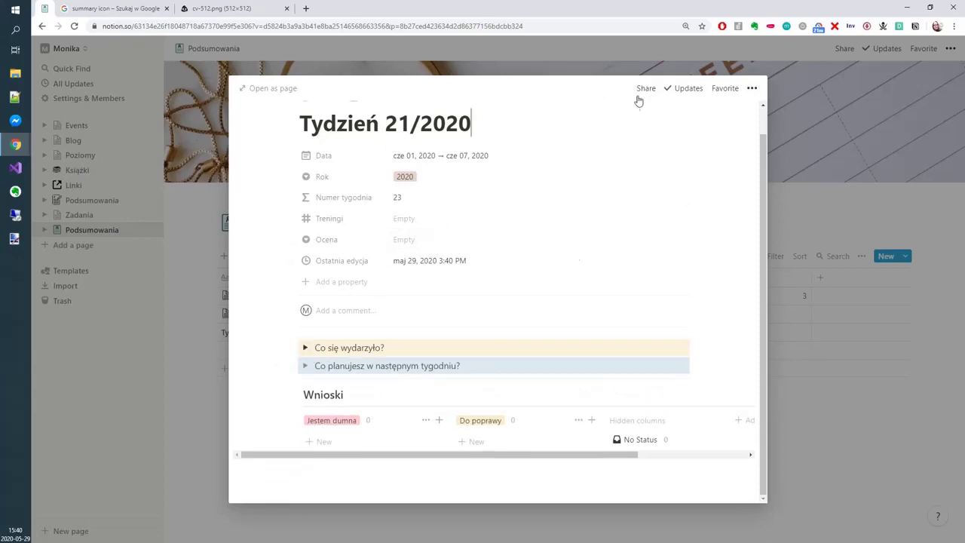
click(868, 386)
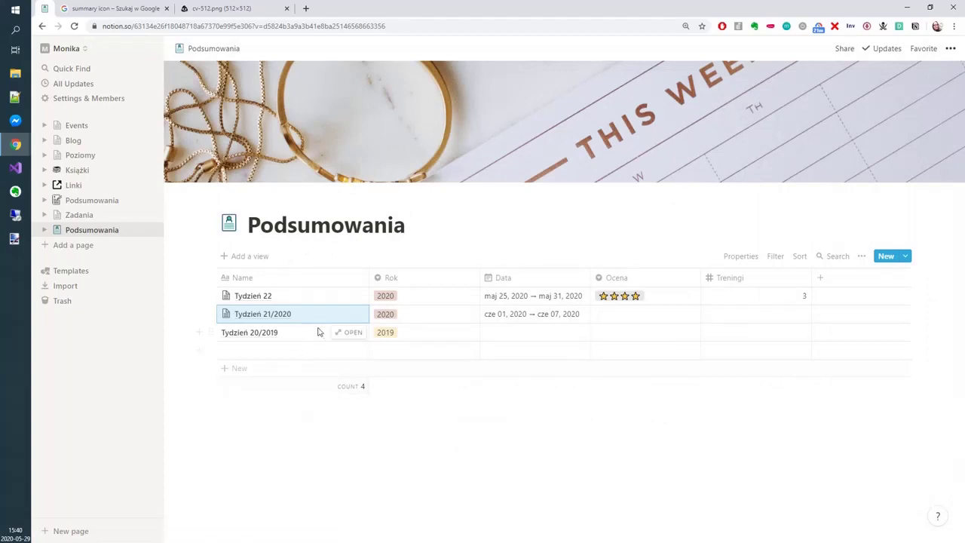
- Open Tydzień 20/2019, apply the Tydzień template to it and close the page
click(252, 338)
key(Escape)
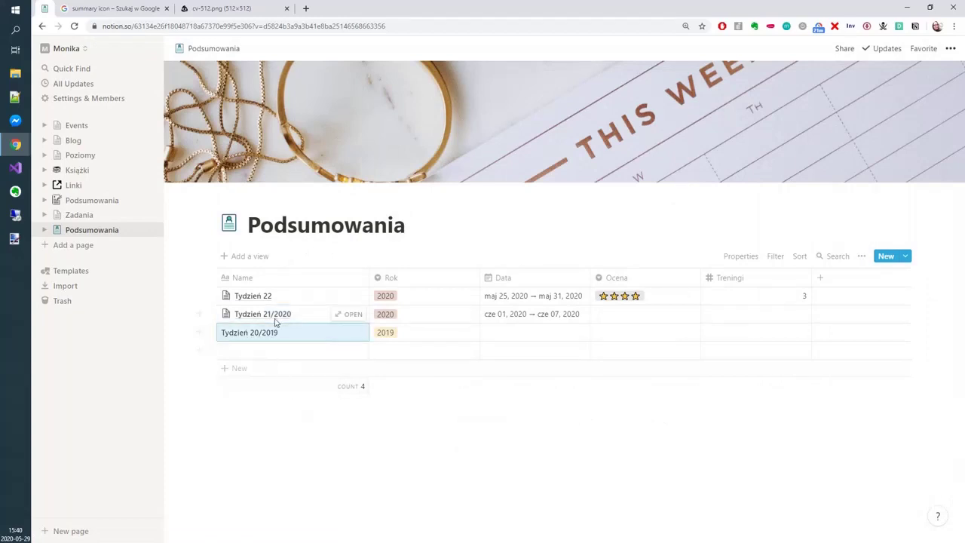
click(356, 332)
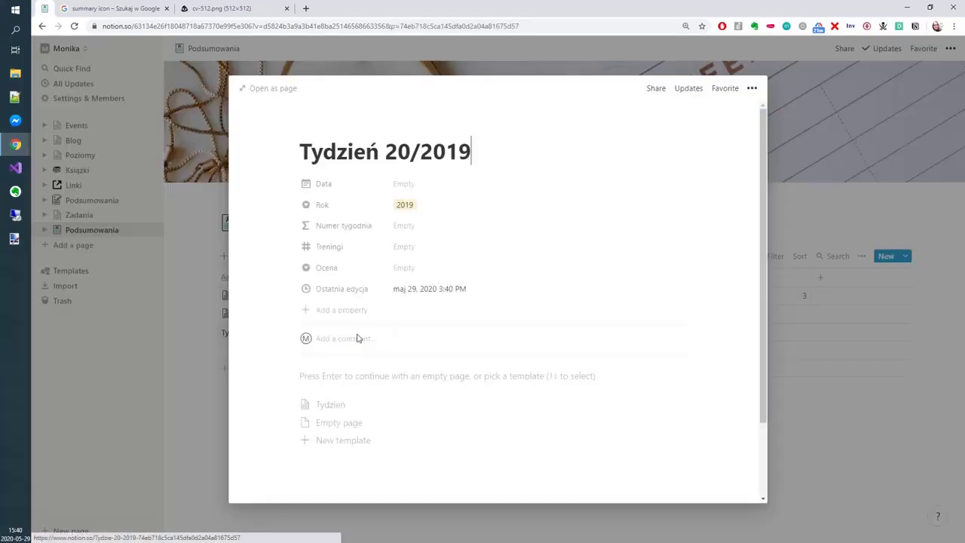
click(534, 405)
click(843, 371)
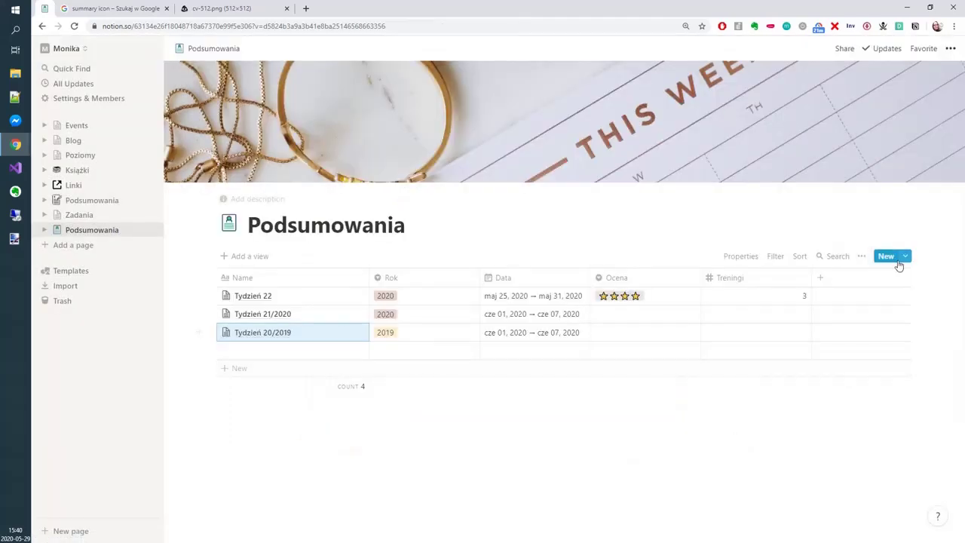
- Edit the Tydzień template to delete the stray text "fgdg" inside the "Co się wydarzyło?" toggle, and close the template
click(905, 257)
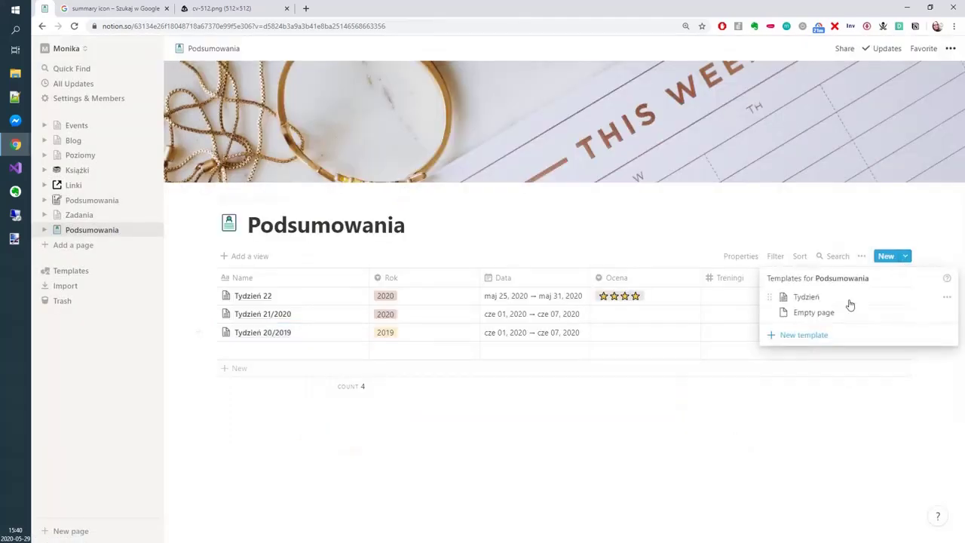
click(946, 296)
click(843, 281)
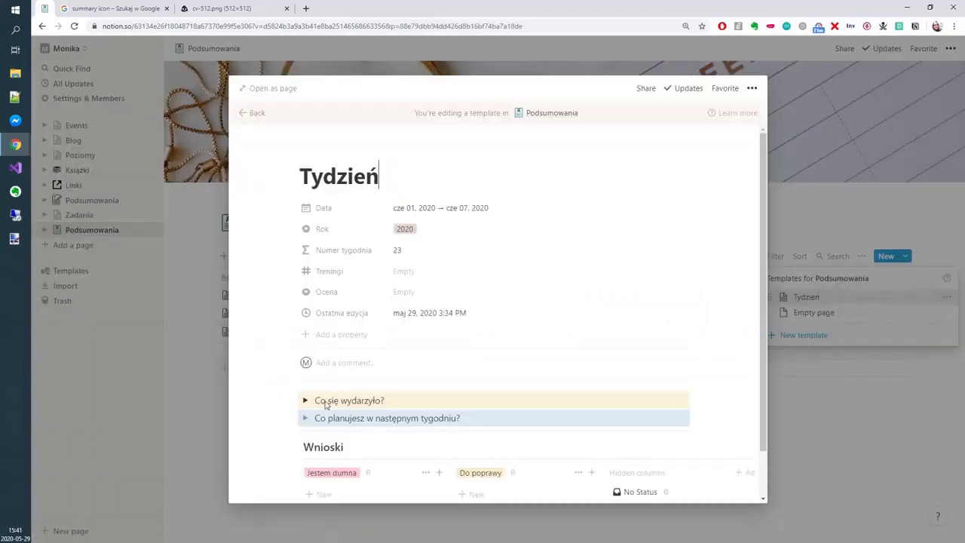
click(305, 400)
click(337, 417)
key(BackSpace)
key(BackSpace)
key(BackSpace)
key(BackSpace)
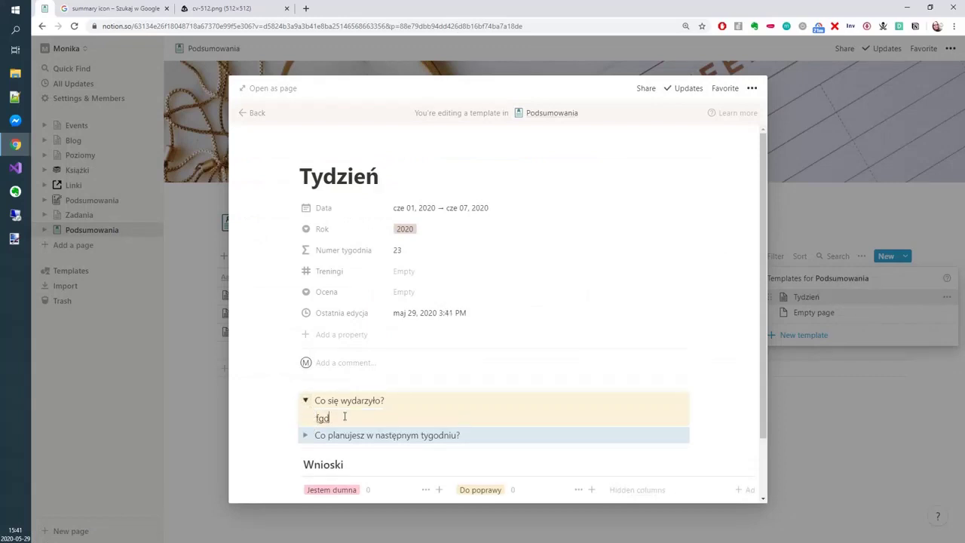
click(899, 415)
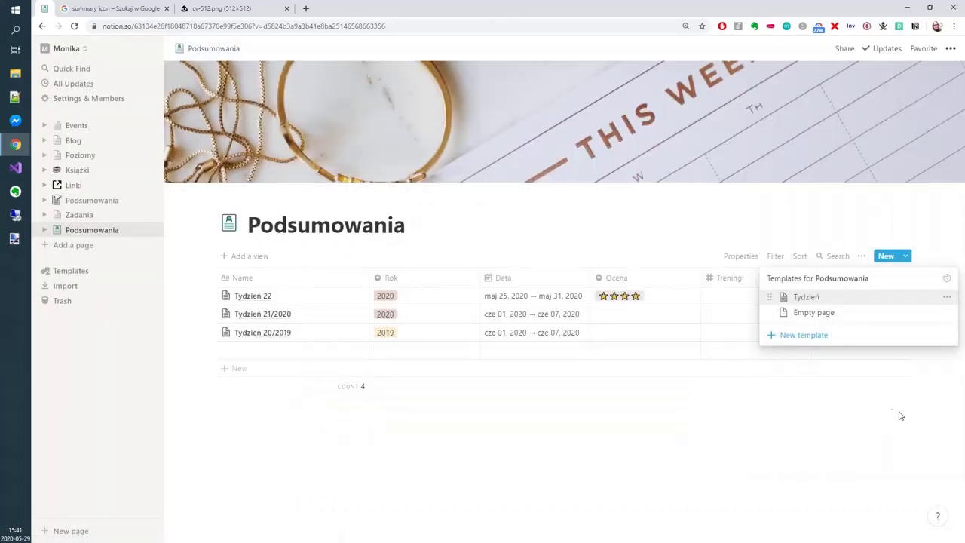
click(899, 416)
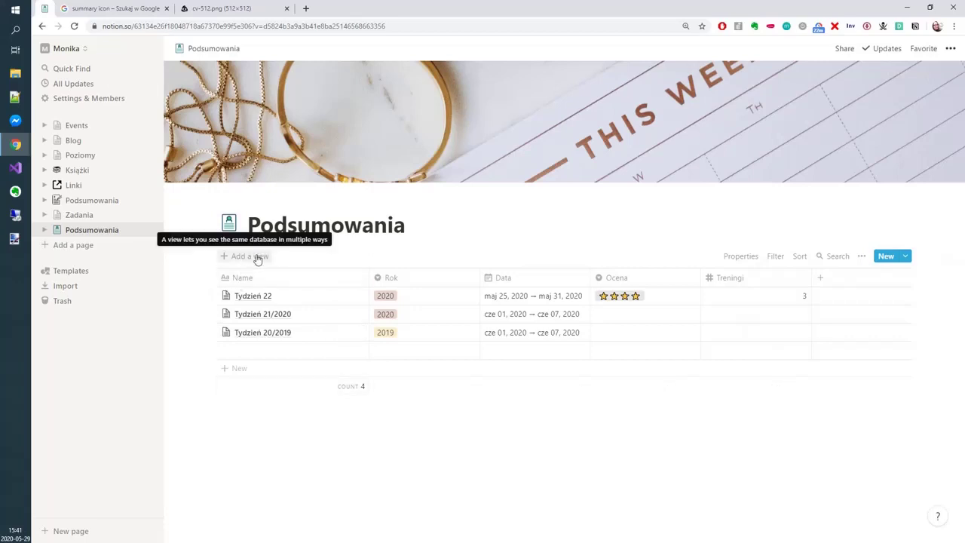
- Narrow the Treningi column and rename the Tydzień 22 entry as "Tydzień 22/2020"
drag(811, 277, 739, 287)
click(279, 296)
text(/2)
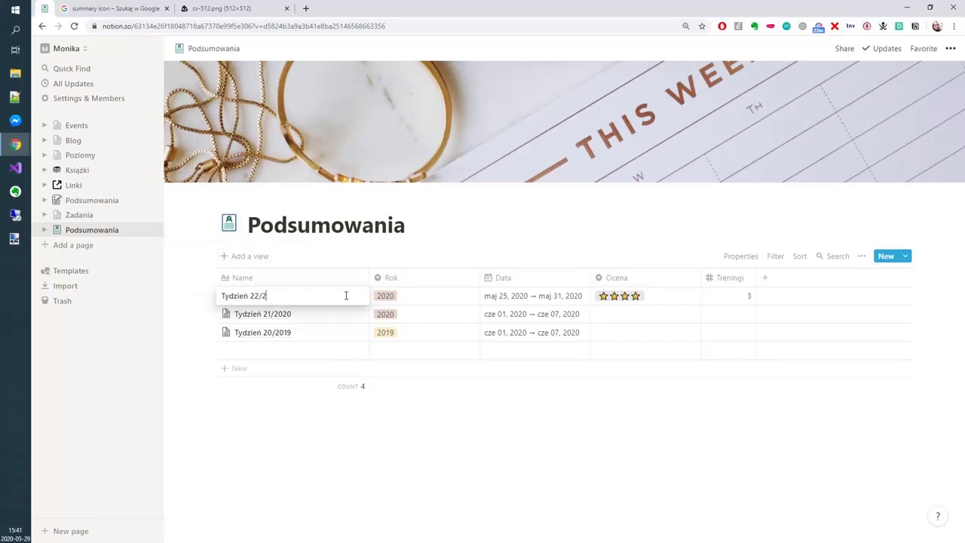
text(020)
key(Return)
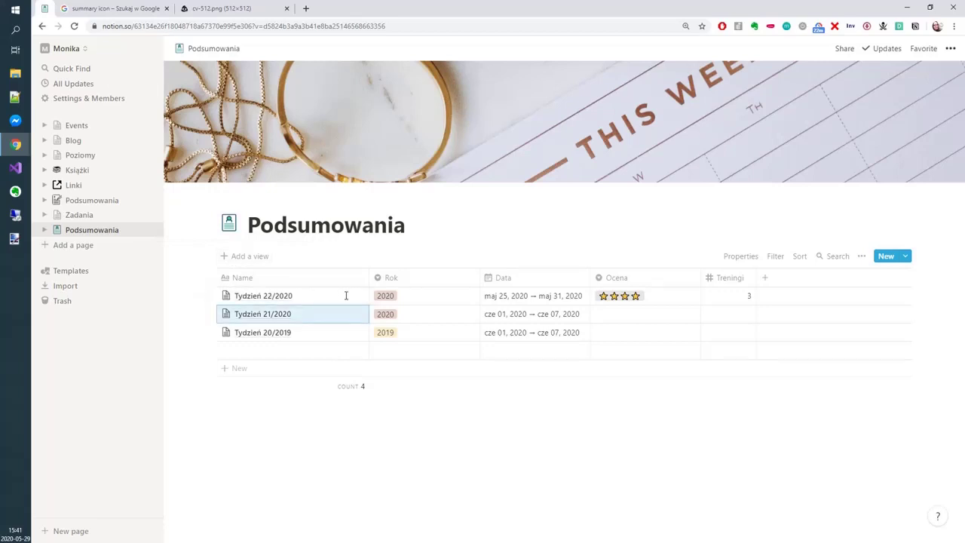
- Create an unnamed Board view for the Podsumowania database
click(250, 257)
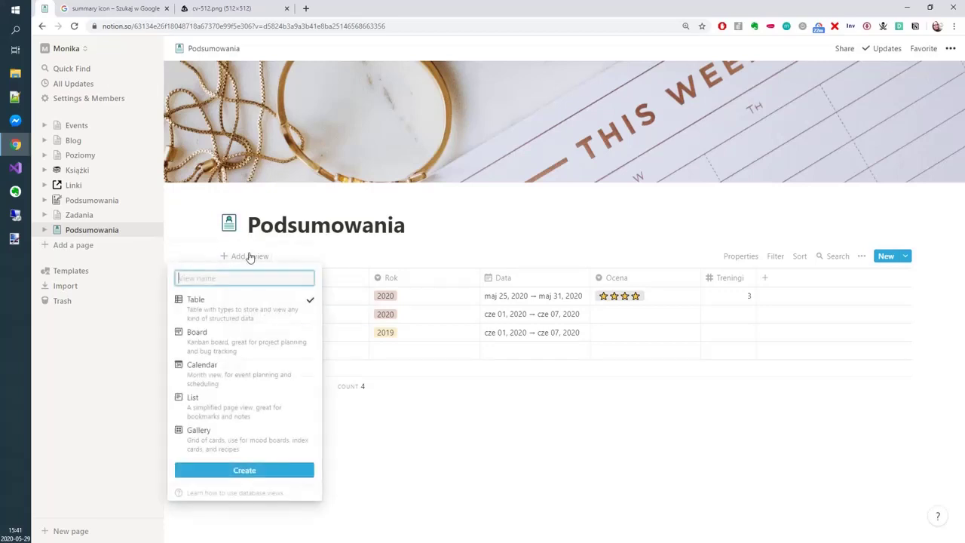
click(251, 352)
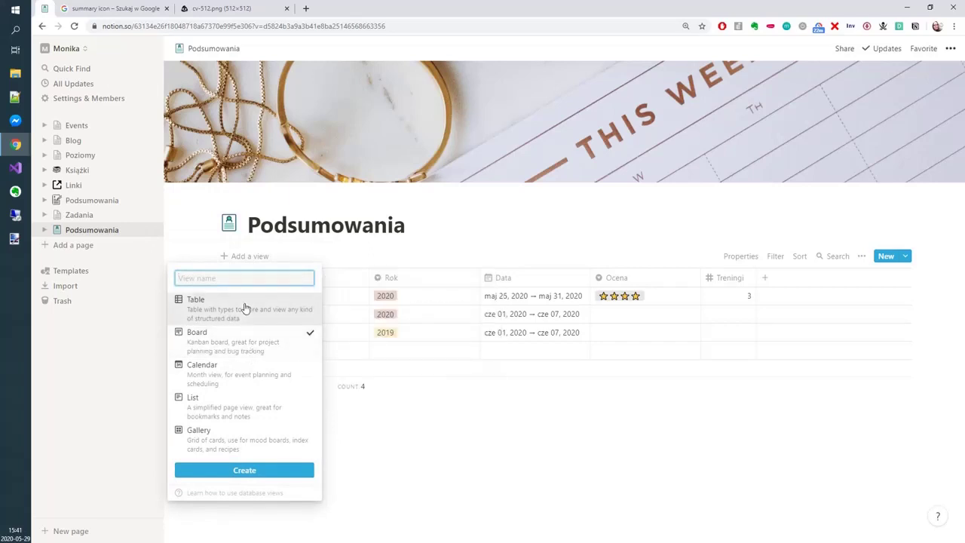
click(245, 305)
click(279, 336)
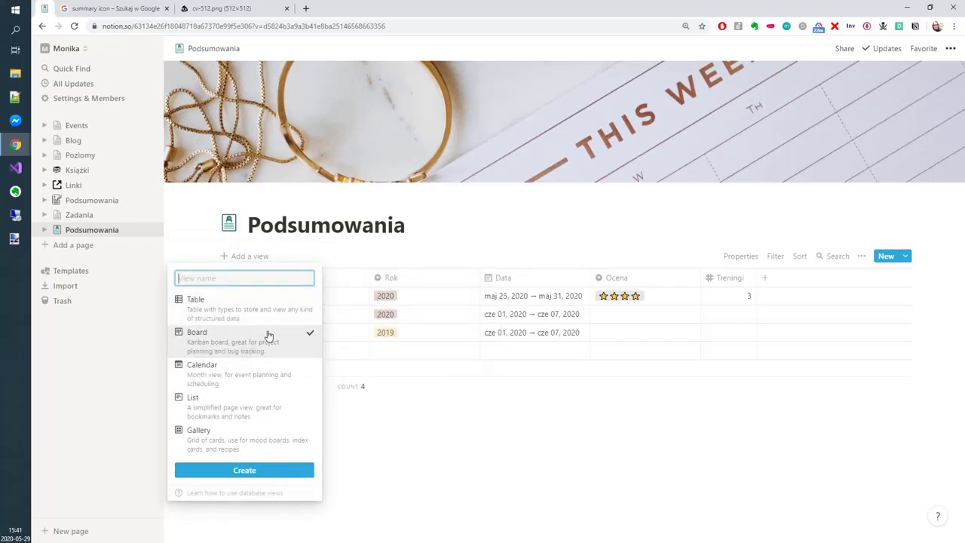
click(275, 470)
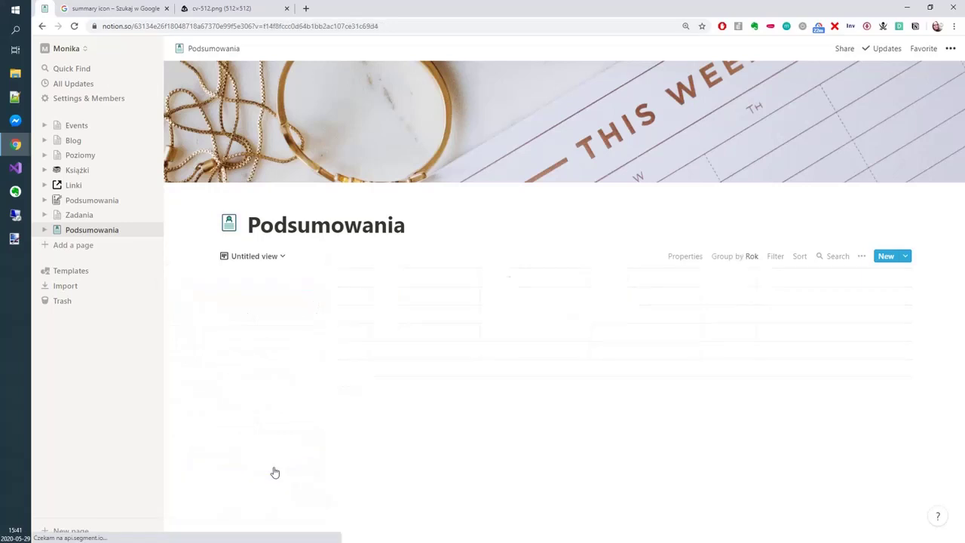
- Rename the new board view as "Per rok"
click(270, 256)
click(335, 313)
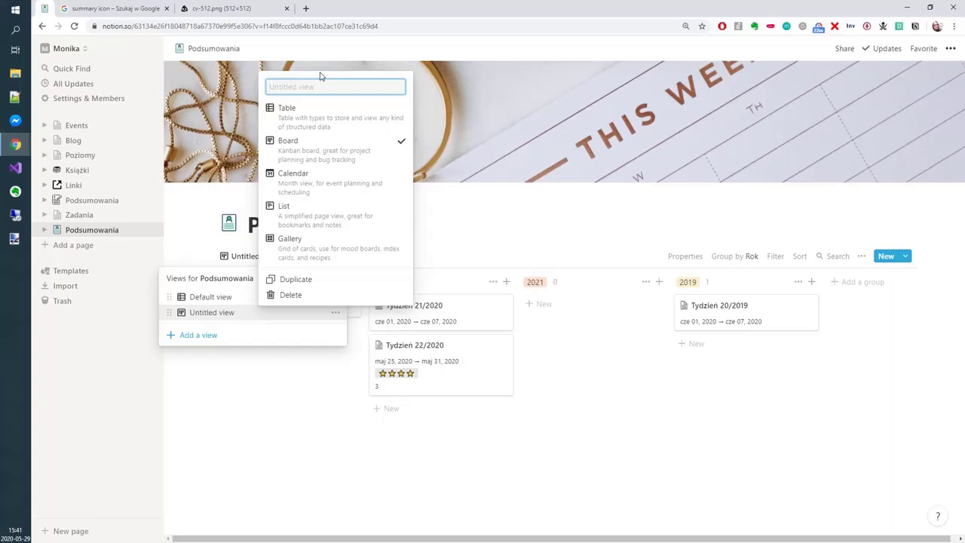
text(Per rok)
key(Return)
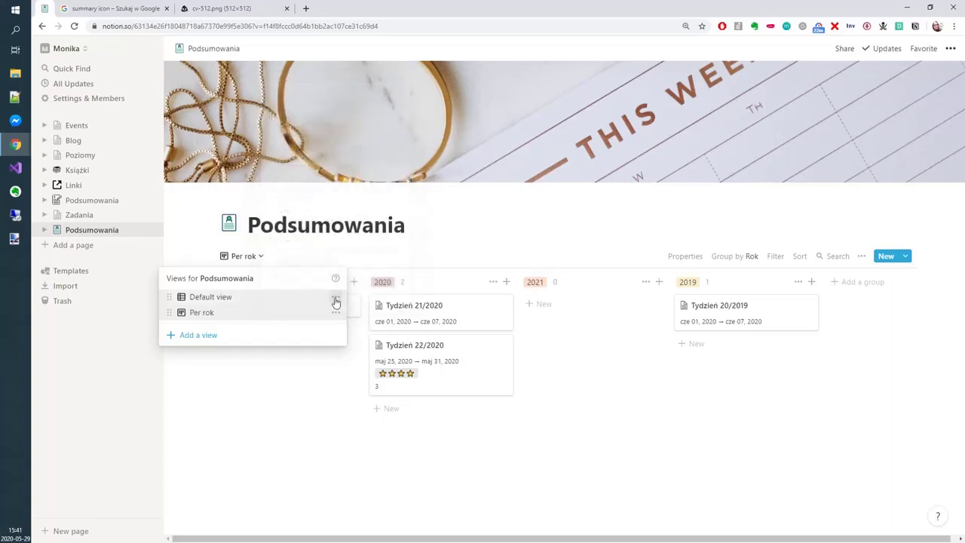
- Rename the default table view as "Tabela" and display it
click(336, 297)
drag(321, 69, 187, 59)
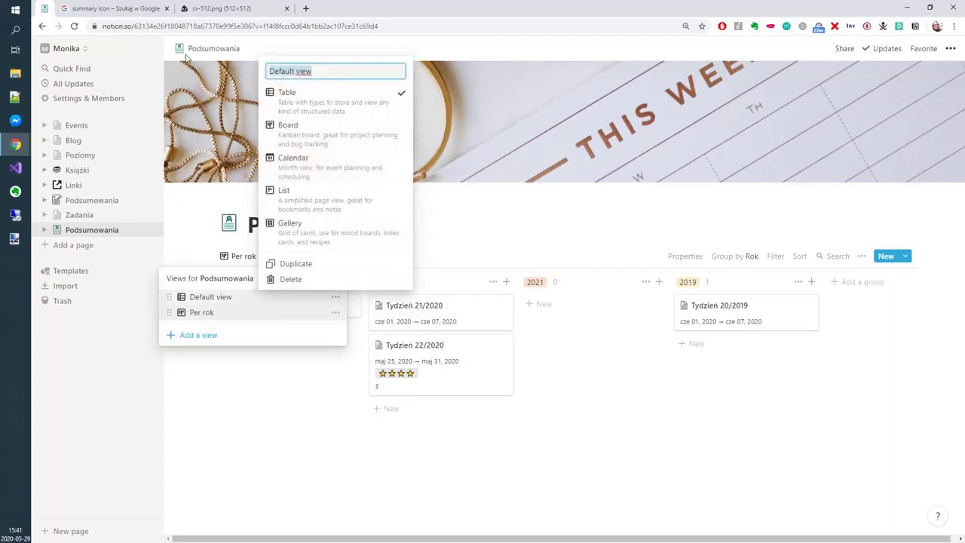
text(Tabela)
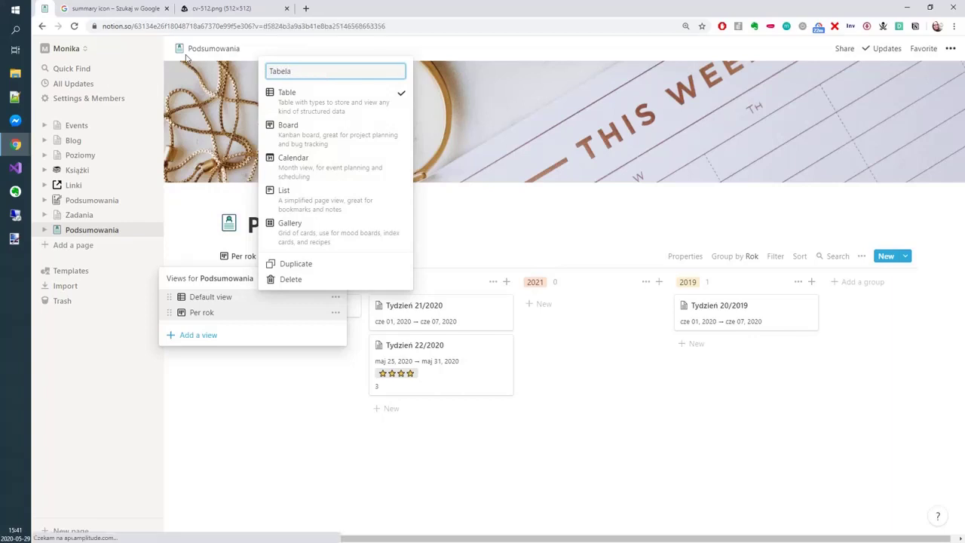
key(Return)
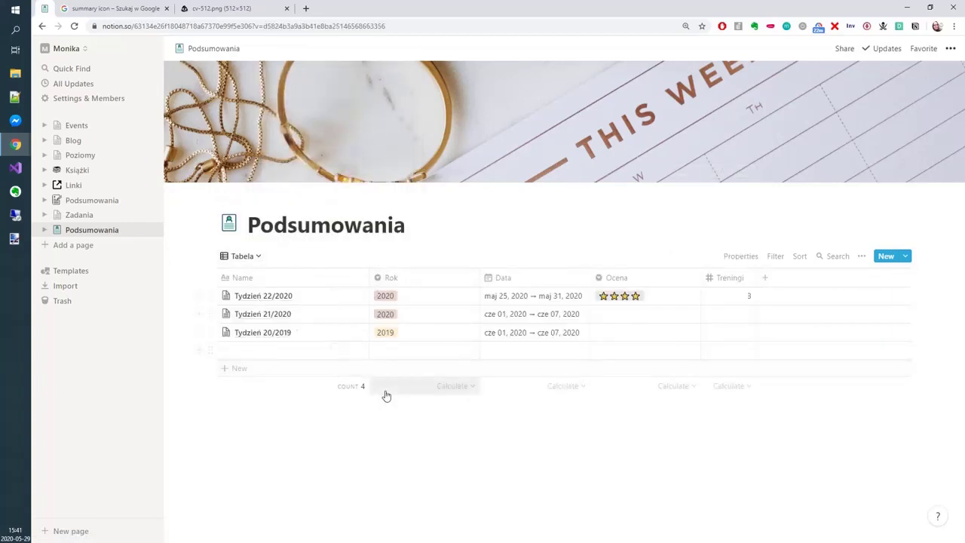
- Add a sort to the Tabela view that orders the entries by Data
click(800, 257)
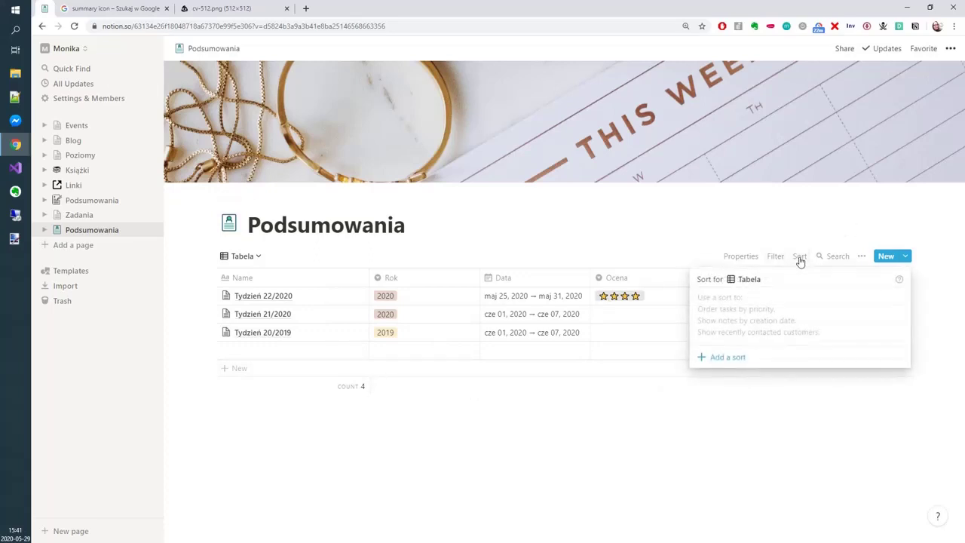
click(730, 358)
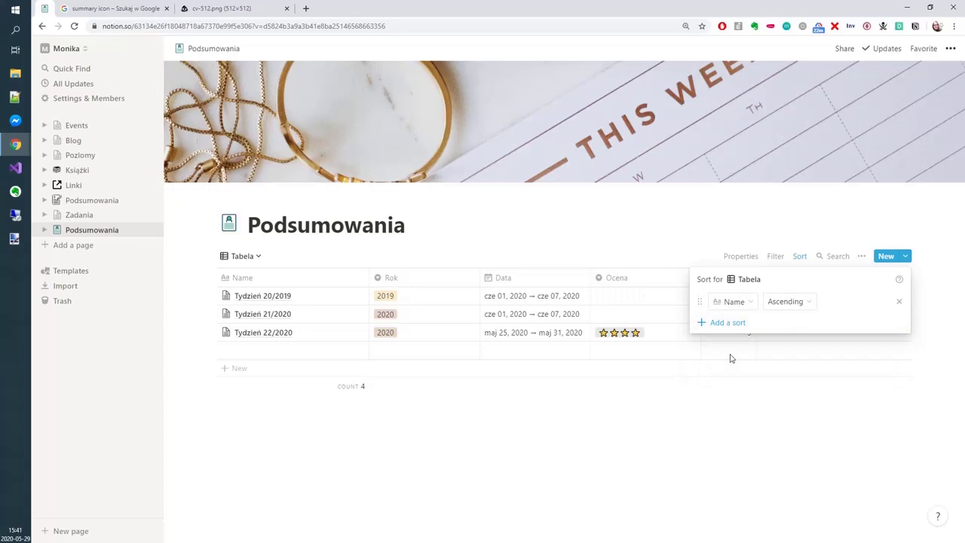
click(752, 302)
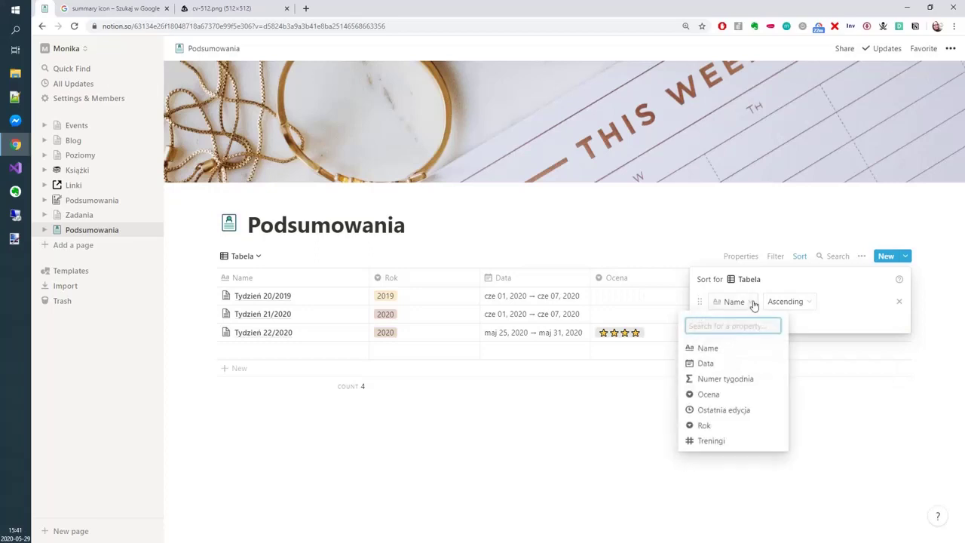
click(725, 365)
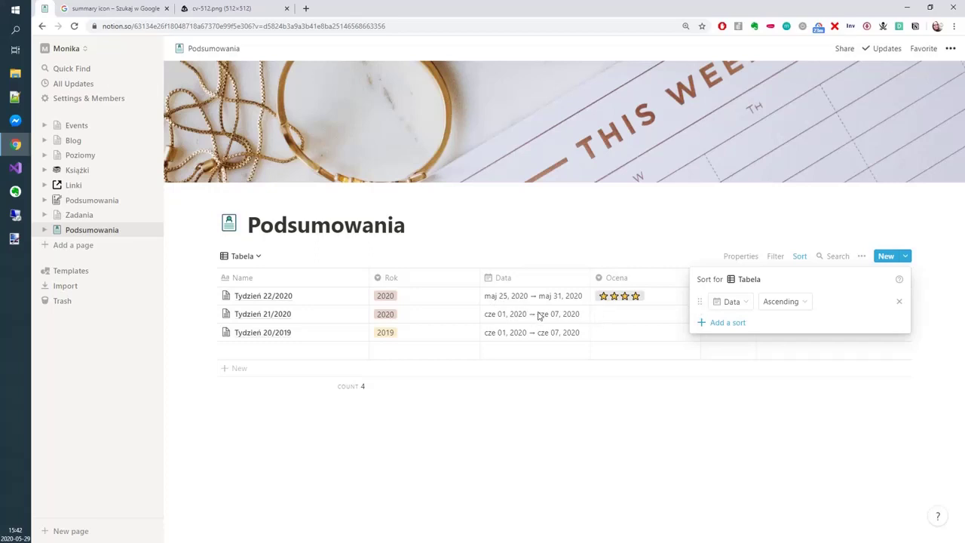
click(731, 301)
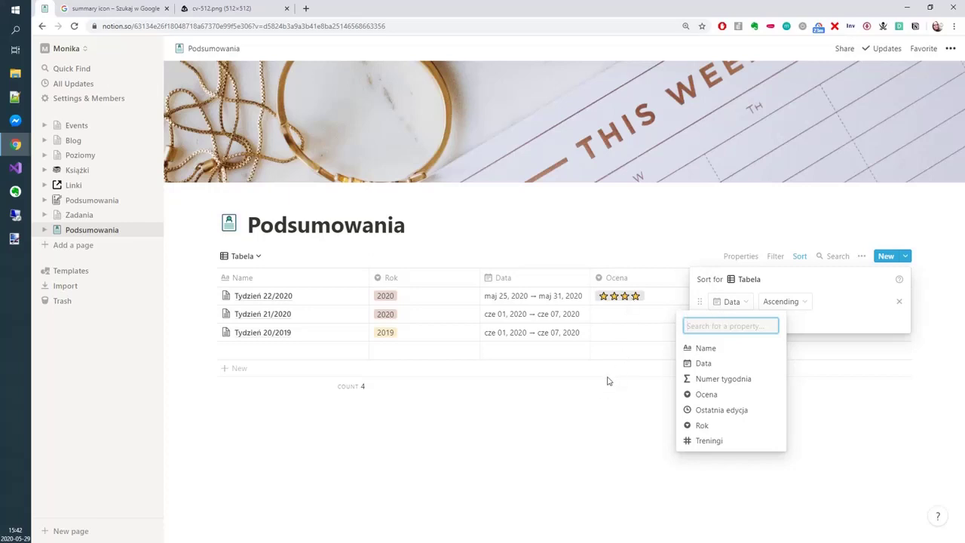
click(538, 318)
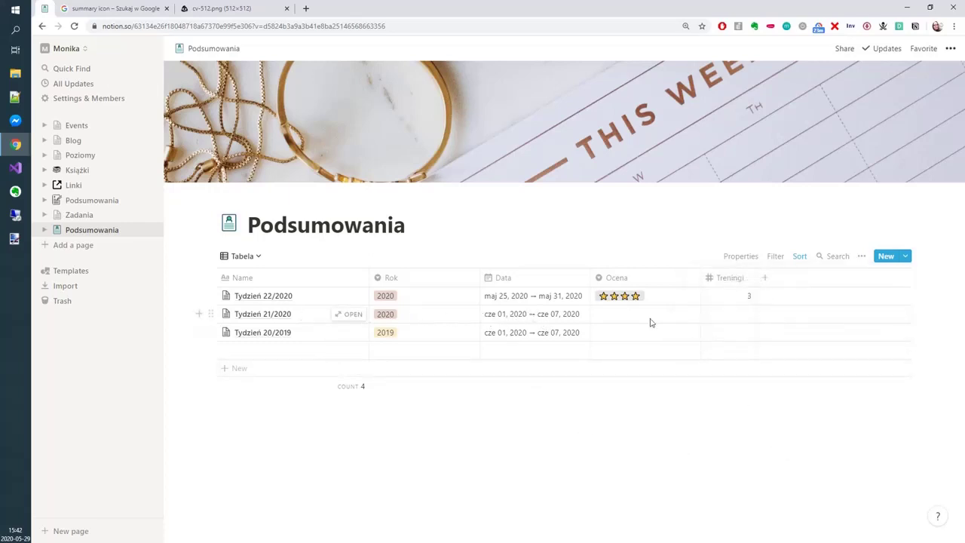
- Look up "ascending" with a web search in a new browser tab and return to the Podsumowania page
click(306, 9)
text(a)
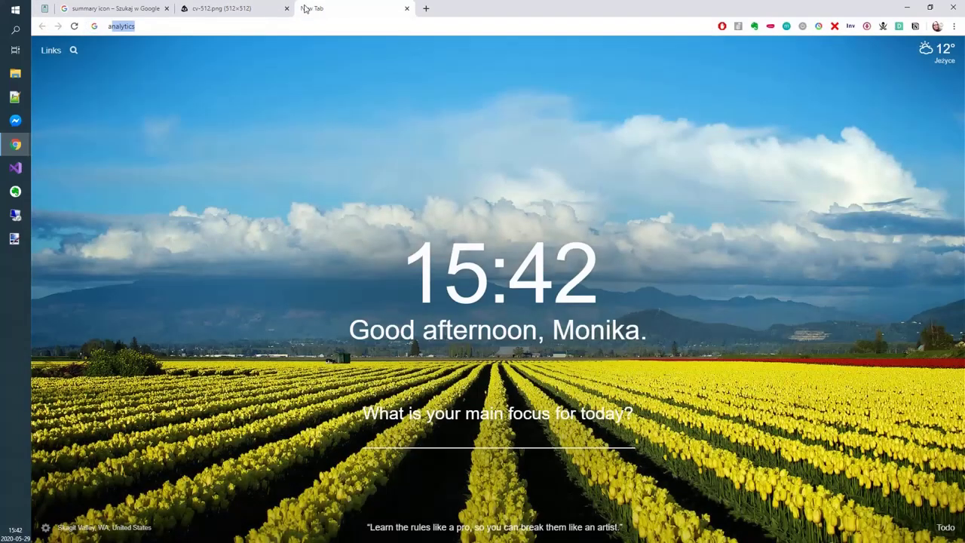
text(scending)
key(Return)
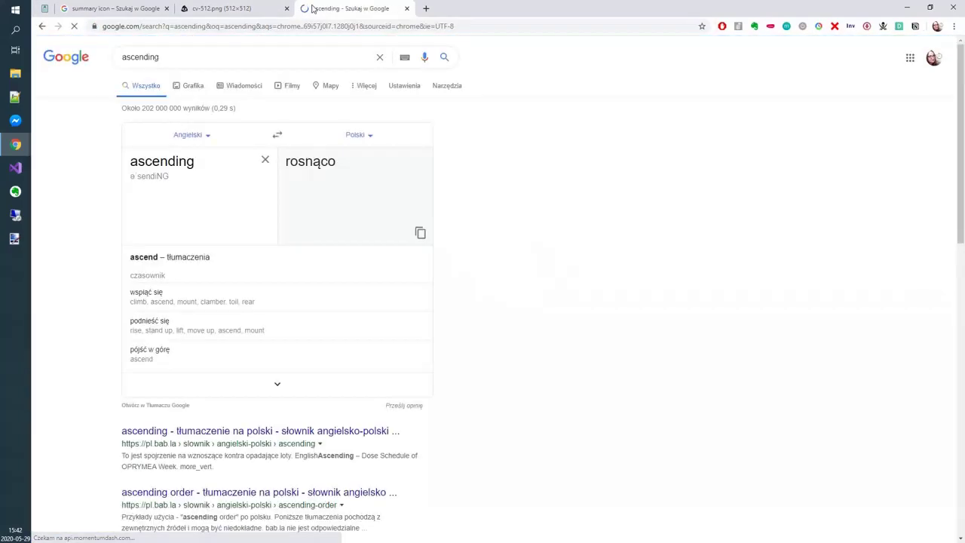
click(45, 8)
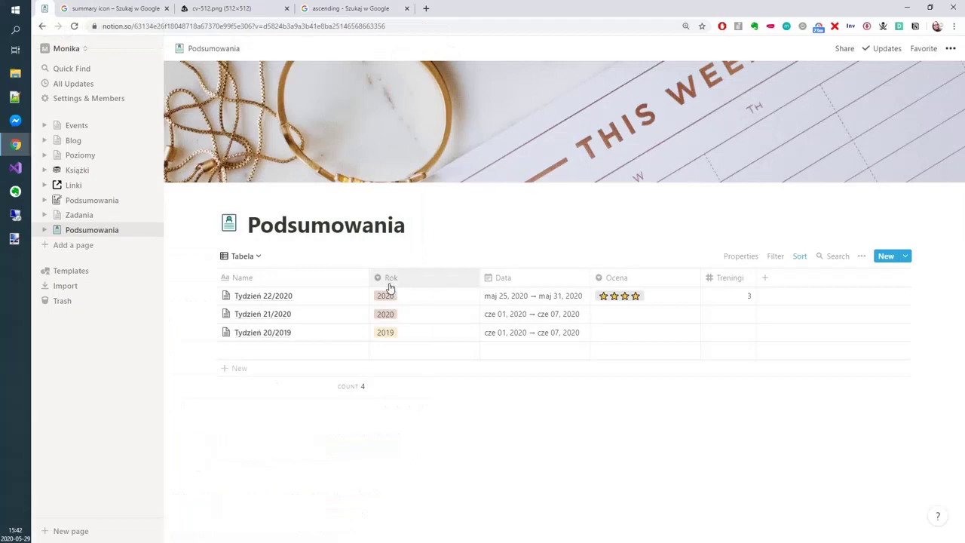
- Set the Data range of the Tydzień 21/2020 entry to May 18–24, 2020
click(527, 314)
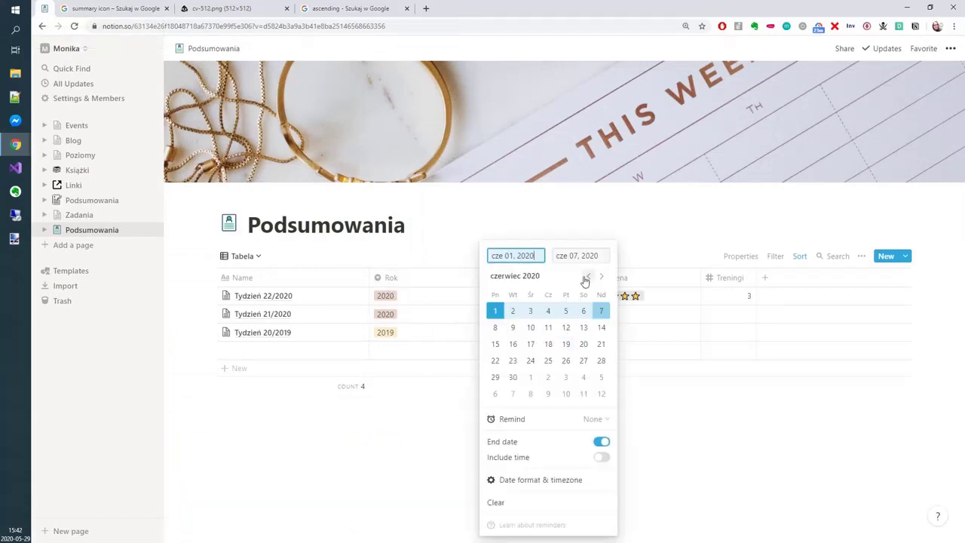
click(587, 277)
click(496, 365)
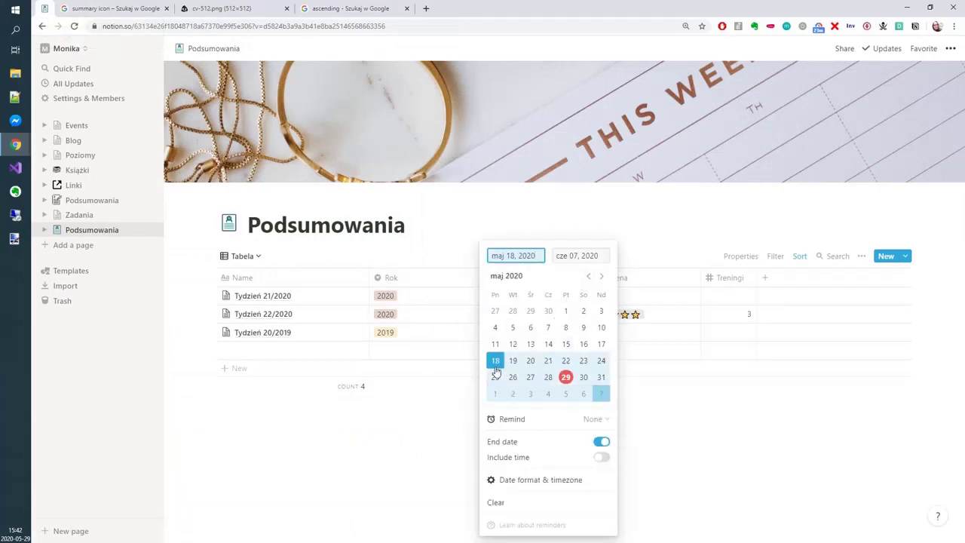
click(594, 261)
click(588, 277)
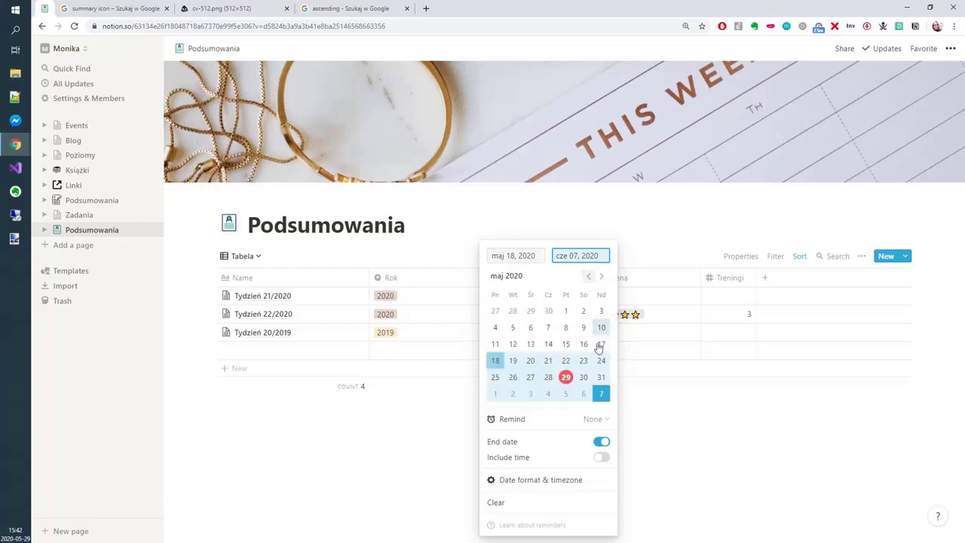
click(601, 361)
key(Escape)
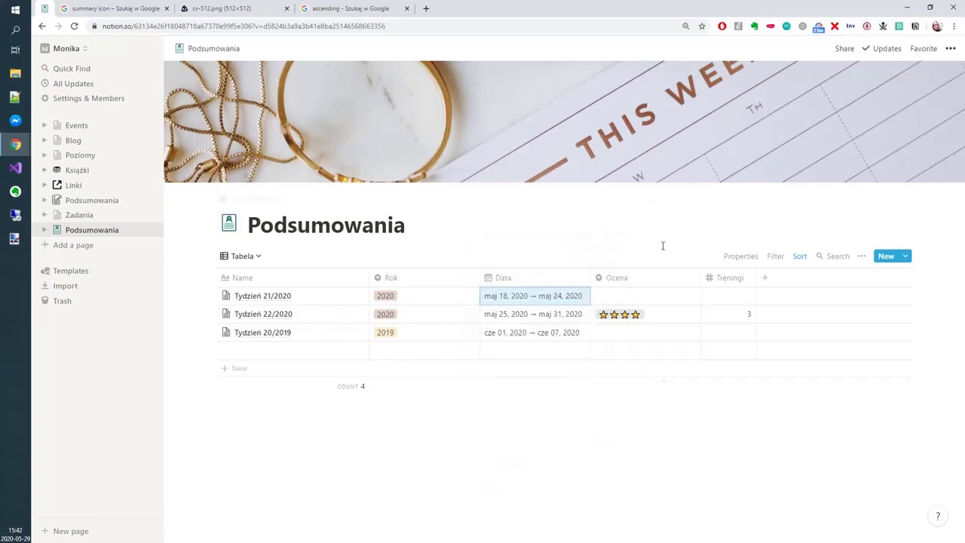
- Try to enter 2019 as the year of both the start and end date of the Tydzień 20/2019 entry
click(556, 338)
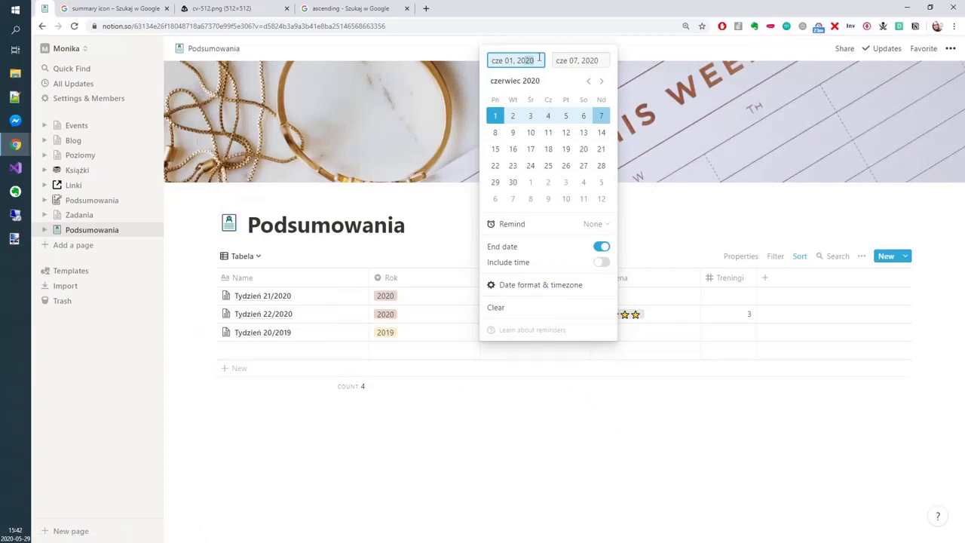
click(599, 62)
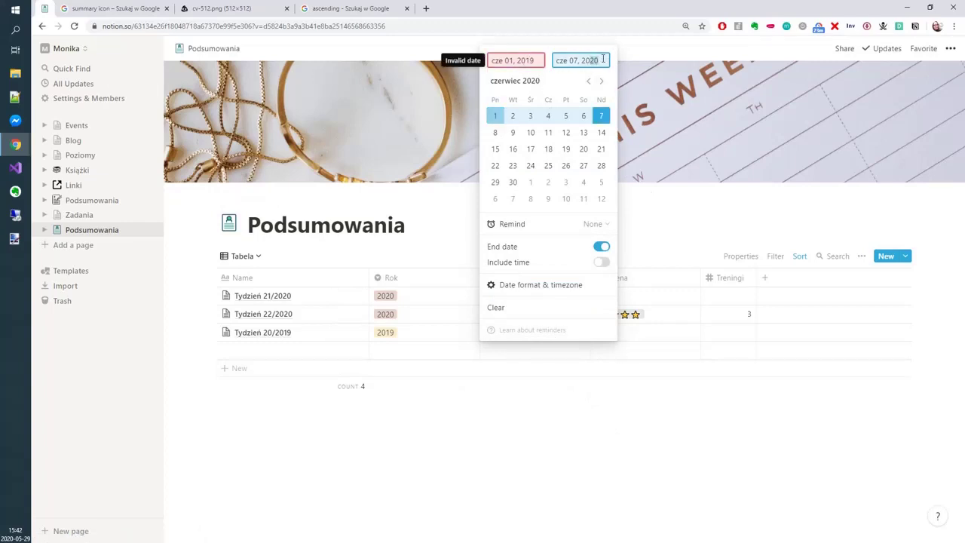
text(9)
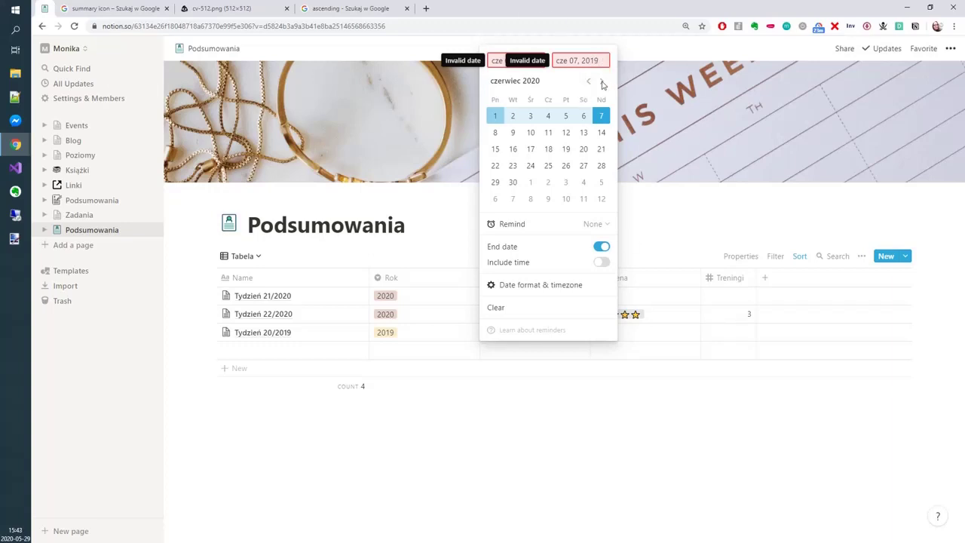
- Set the start date of the Tydzień 20/2019 entry to October 14, 2019
click(498, 60)
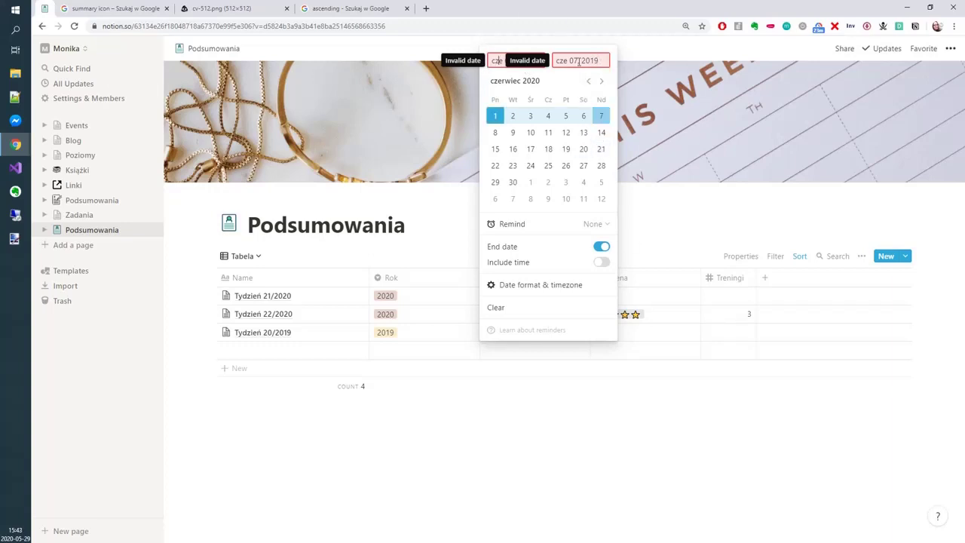
click(587, 82)
click(587, 82)
click(587, 81)
click(587, 81)
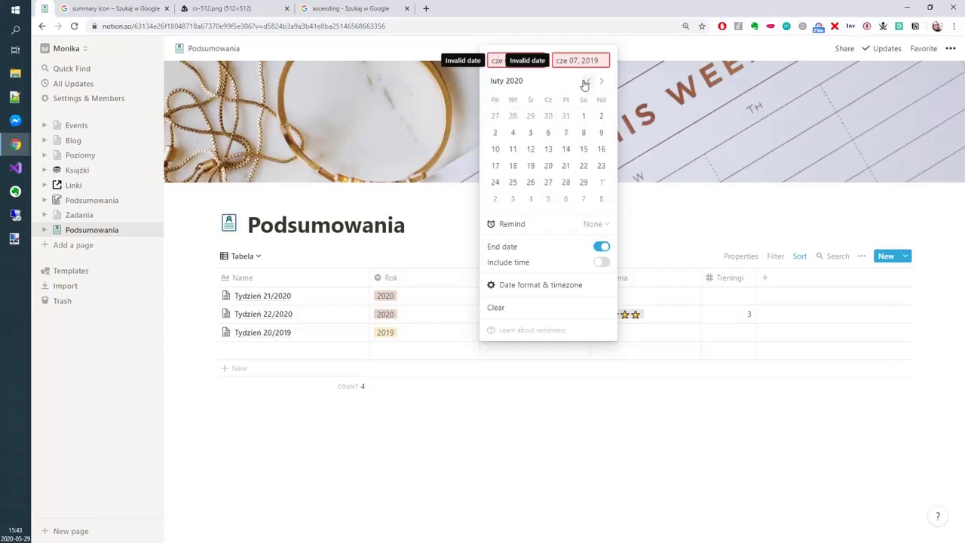
click(587, 81)
click(587, 82)
click(587, 82)
click(587, 81)
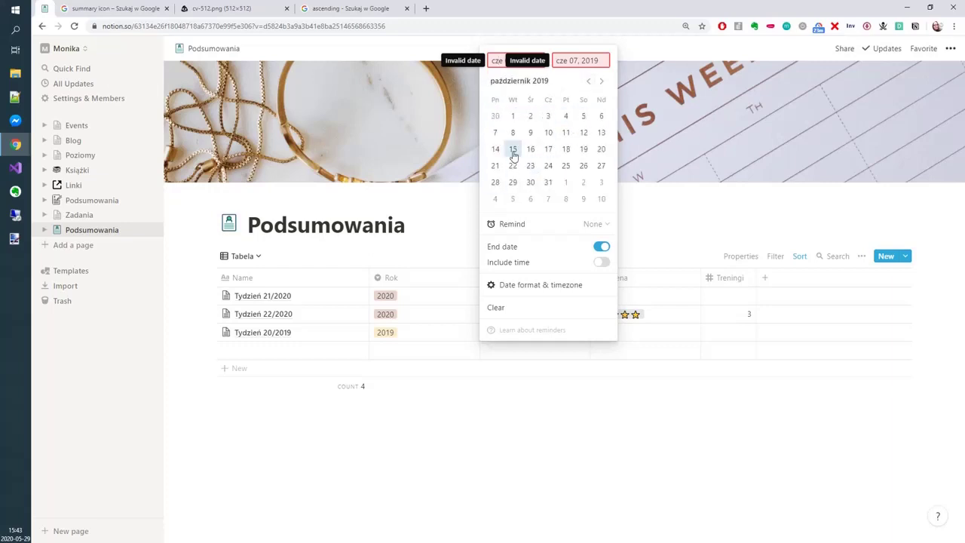
click(497, 149)
- Set the end date of the Tydzień 20/2019 entry to October 20, 2019
click(603, 60)
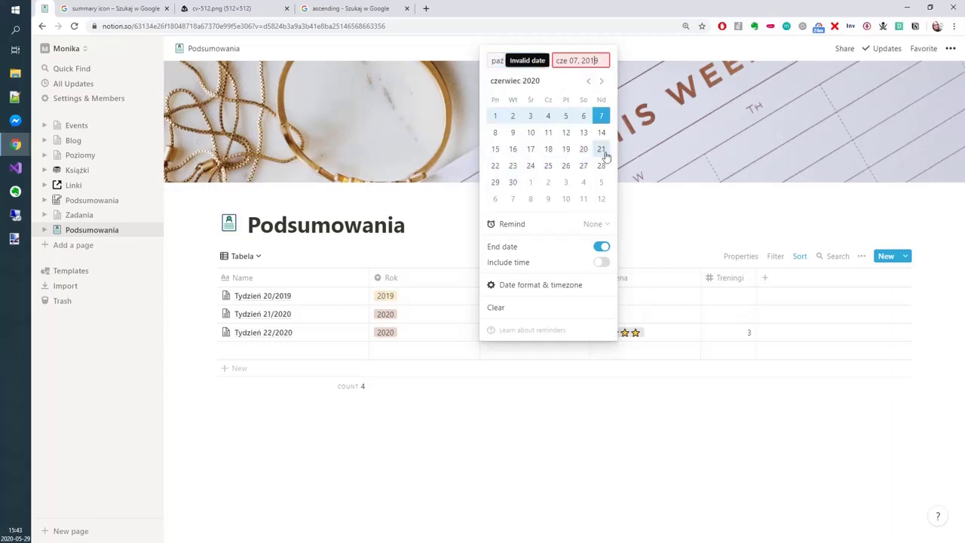
click(601, 149)
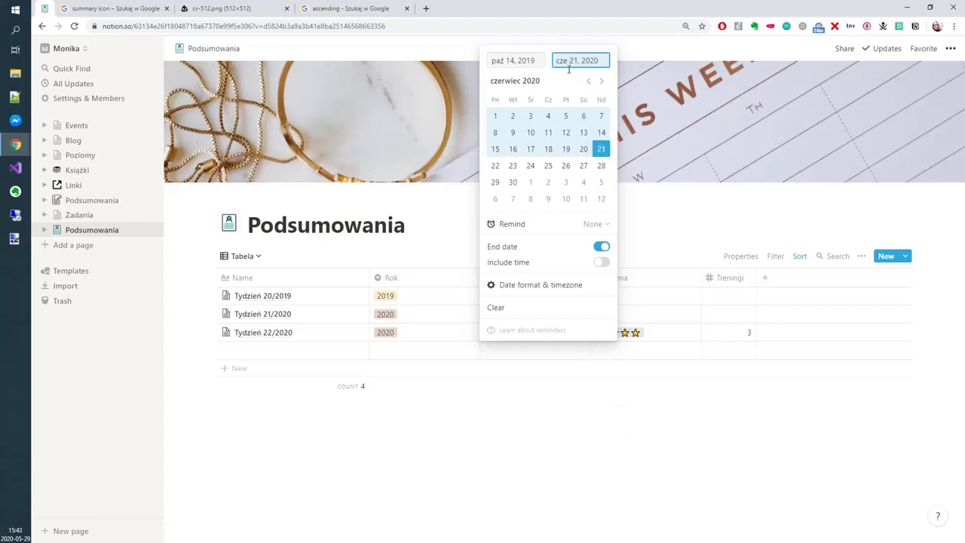
click(588, 81)
click(587, 81)
click(588, 81)
click(587, 80)
click(588, 81)
click(588, 81)
click(587, 81)
click(588, 80)
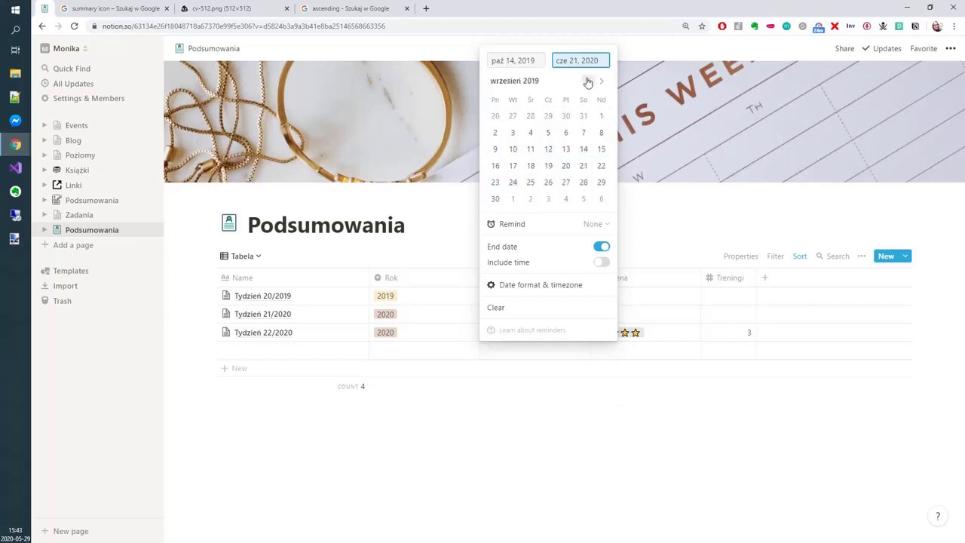
click(588, 80)
click(587, 80)
click(588, 80)
click(601, 81)
click(601, 81)
click(589, 80)
click(600, 81)
click(600, 81)
click(600, 81)
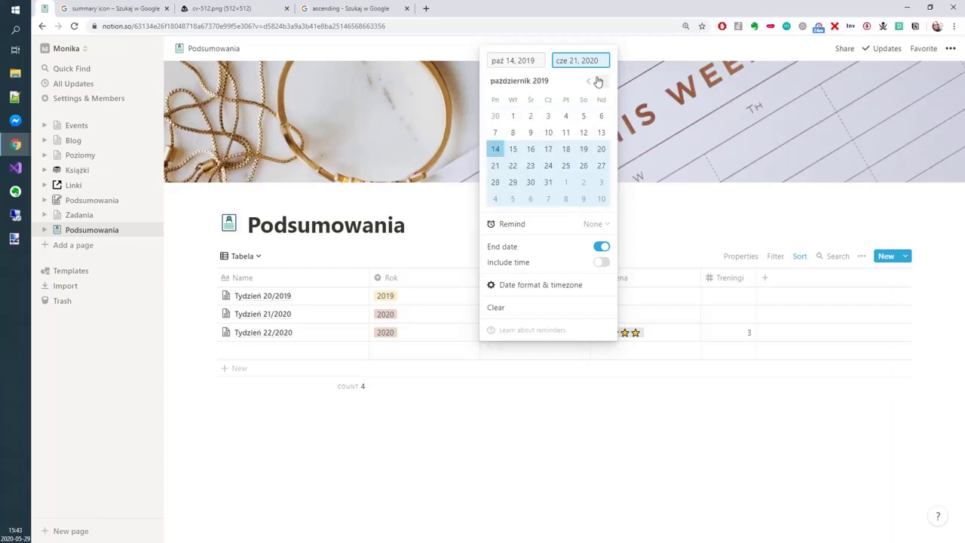
click(601, 150)
click(577, 456)
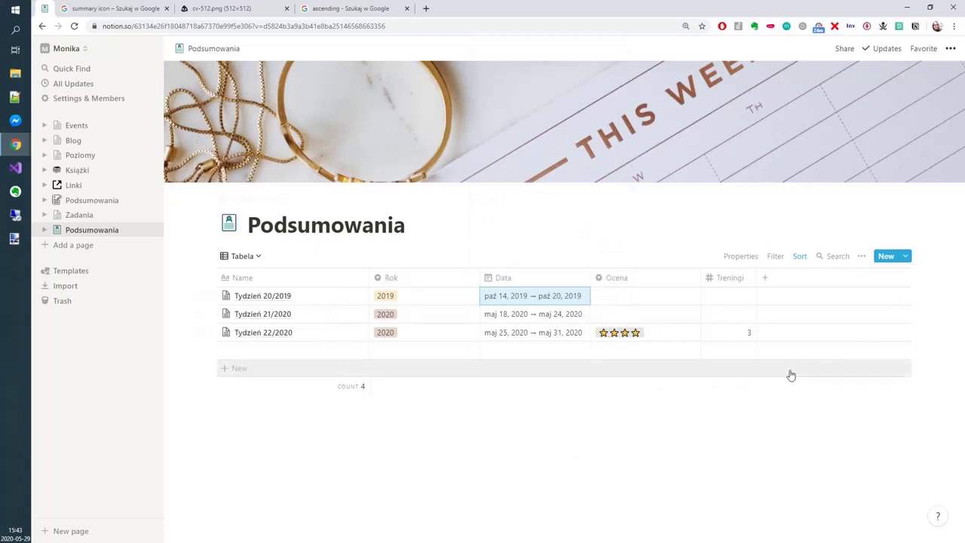
- Change the Tabela view's sort by Data to Descending
click(799, 257)
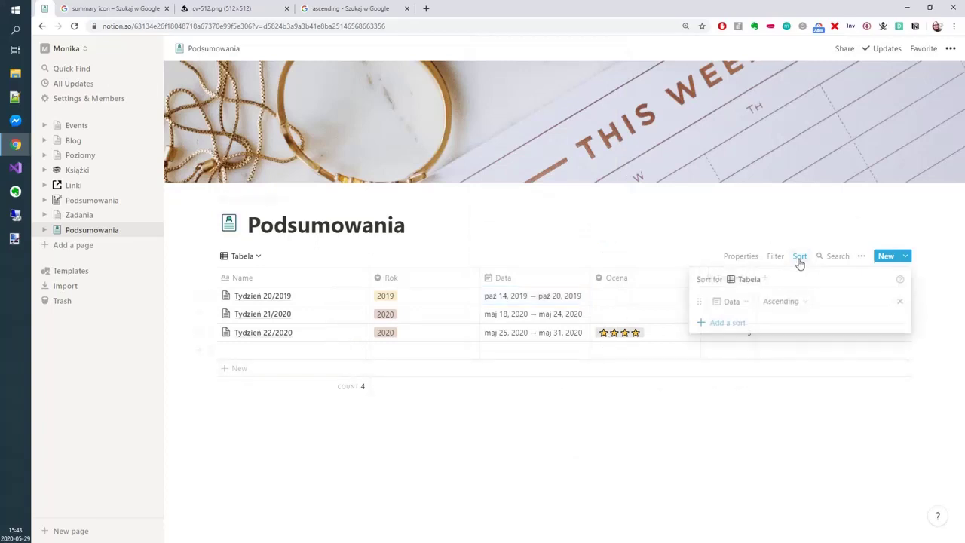
click(766, 302)
click(765, 340)
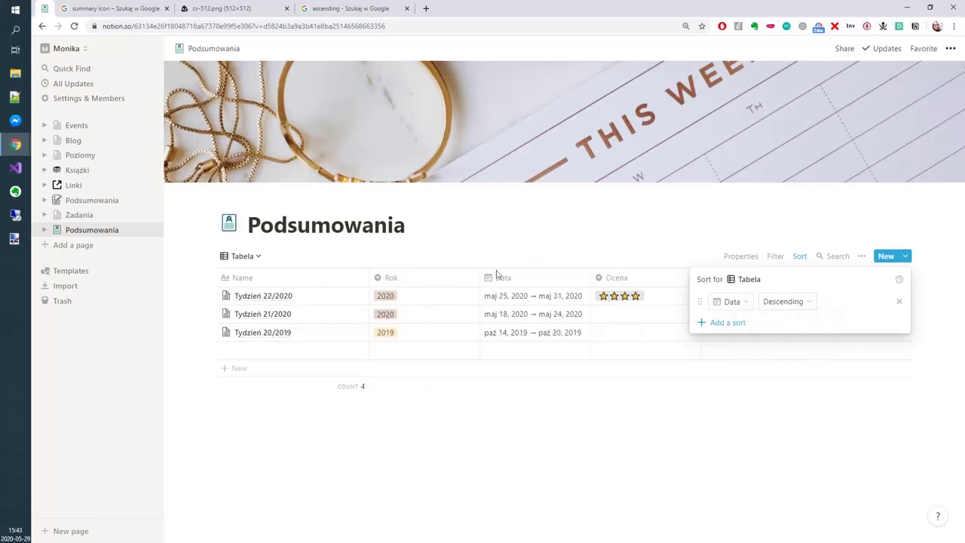
click(664, 386)
- Filter the Tabela view to entries where Rok is 2020
click(777, 257)
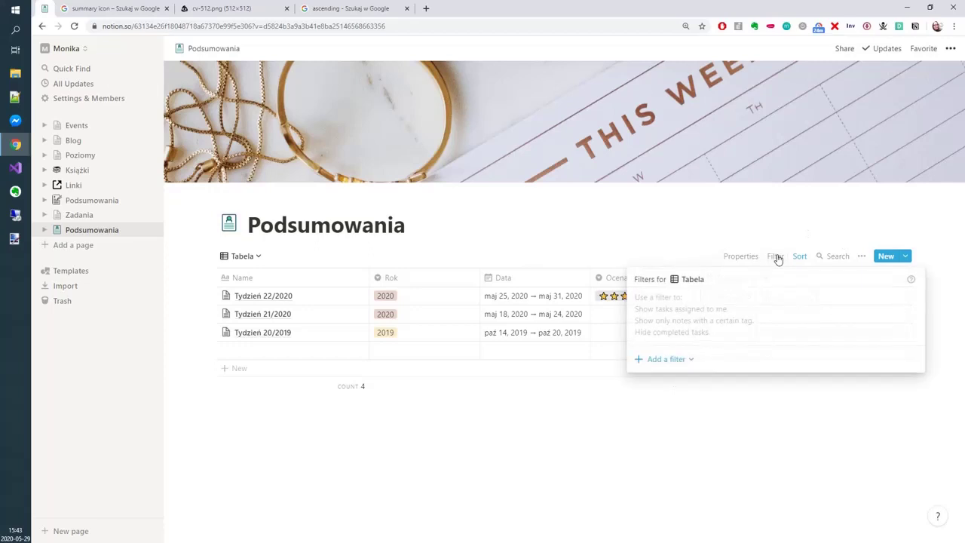
click(661, 359)
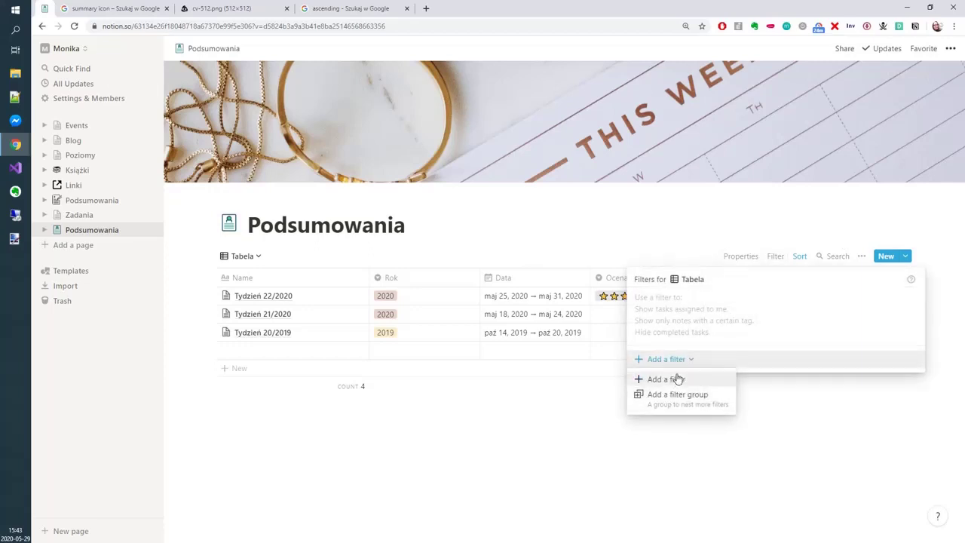
click(676, 379)
click(717, 301)
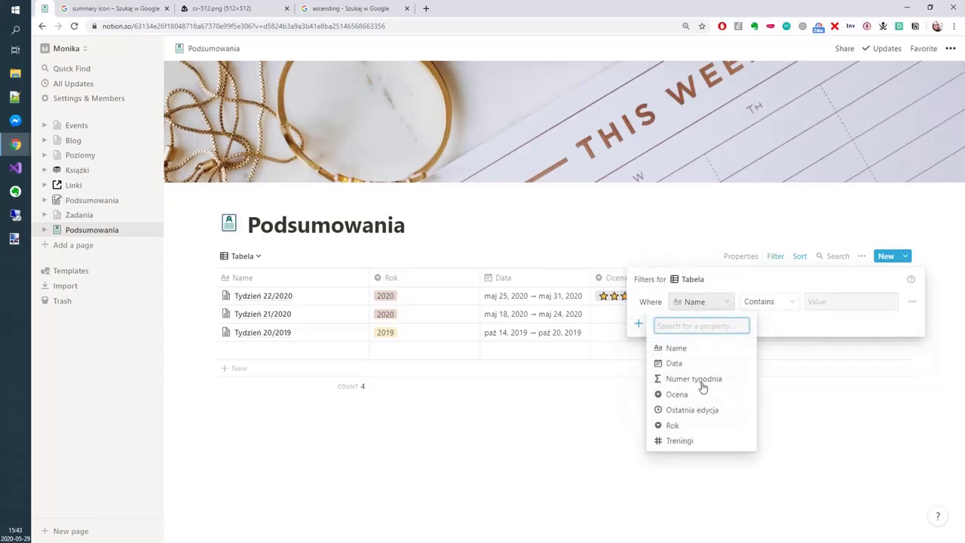
click(683, 425)
click(844, 301)
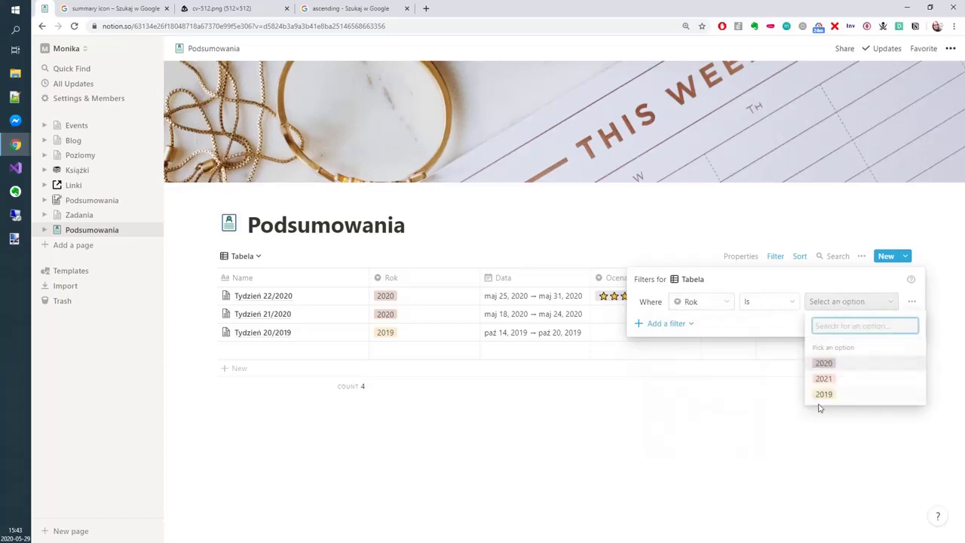
click(830, 365)
click(603, 414)
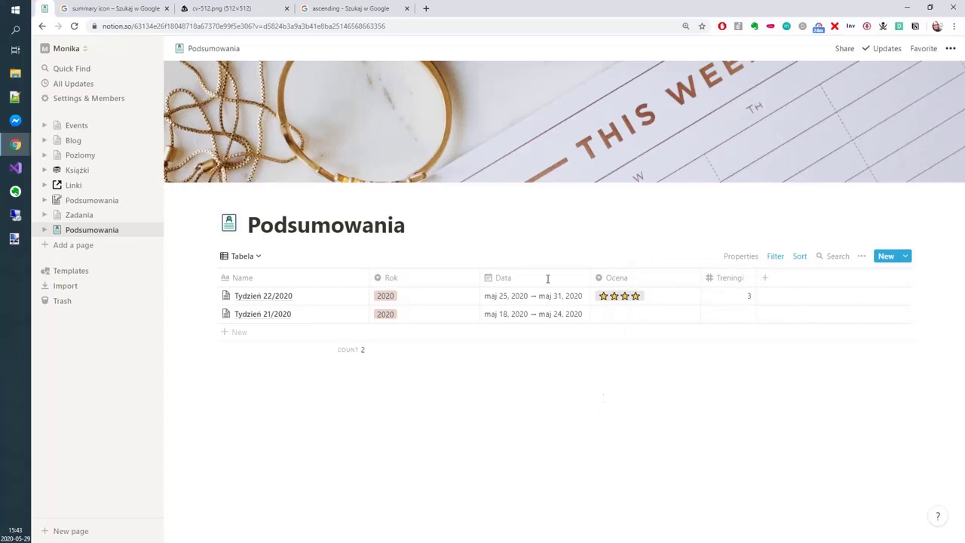
- Rename the Tabela view as "Tabela 2020"
click(258, 257)
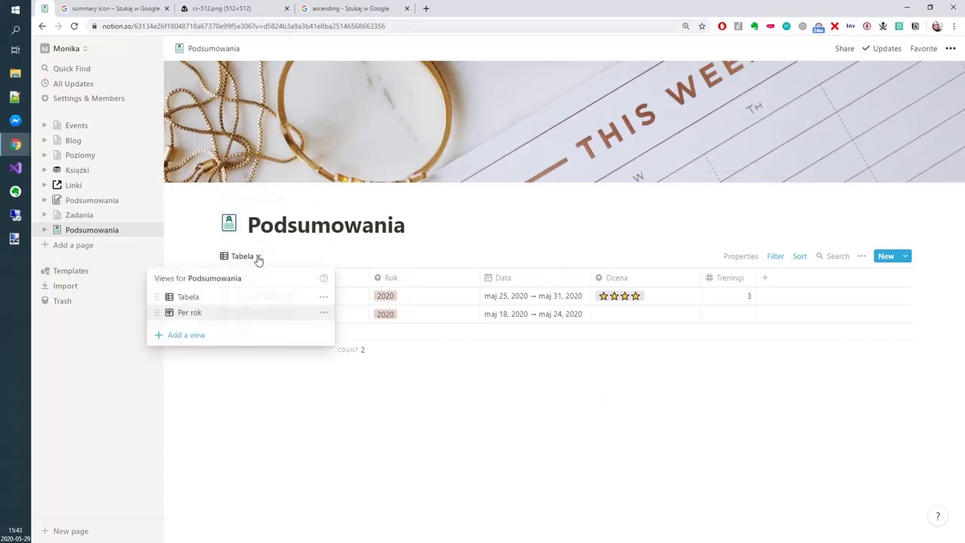
click(325, 297)
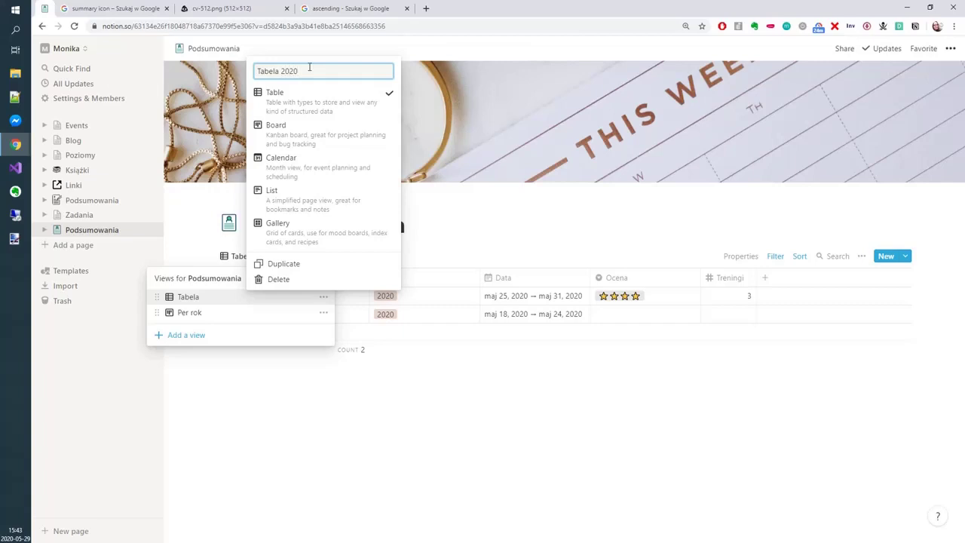
text(2020)
key(Return)
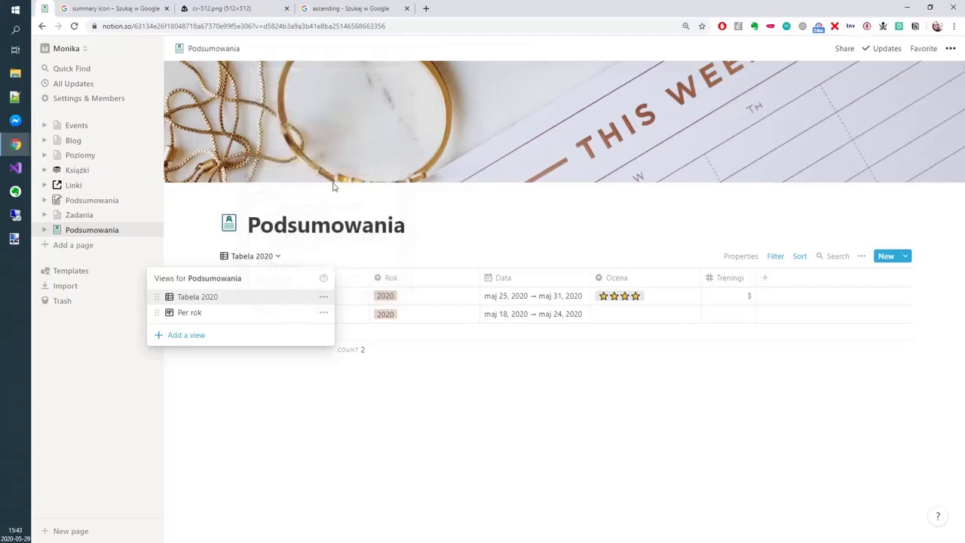
- Duplicate the Tabela 2020 view of the Podsumowania database
click(322, 296)
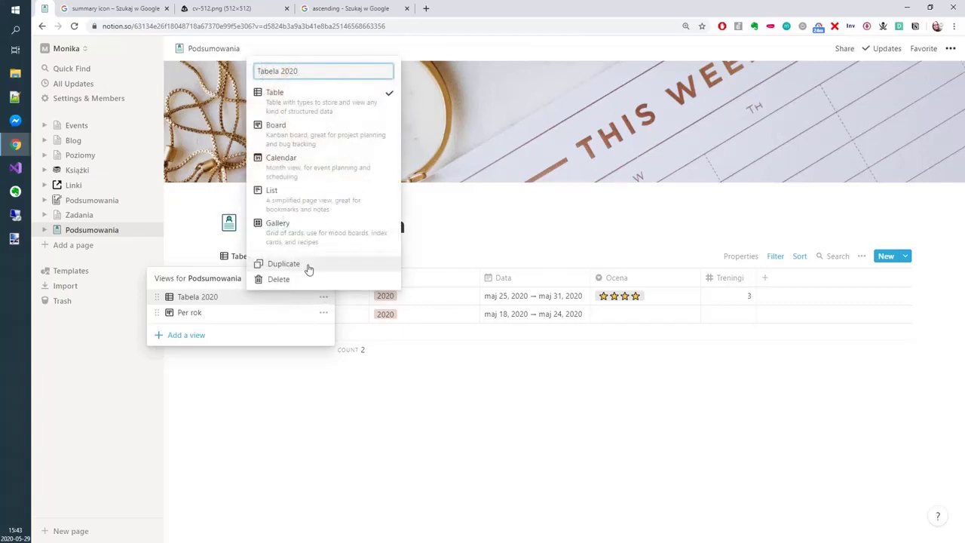
click(339, 483)
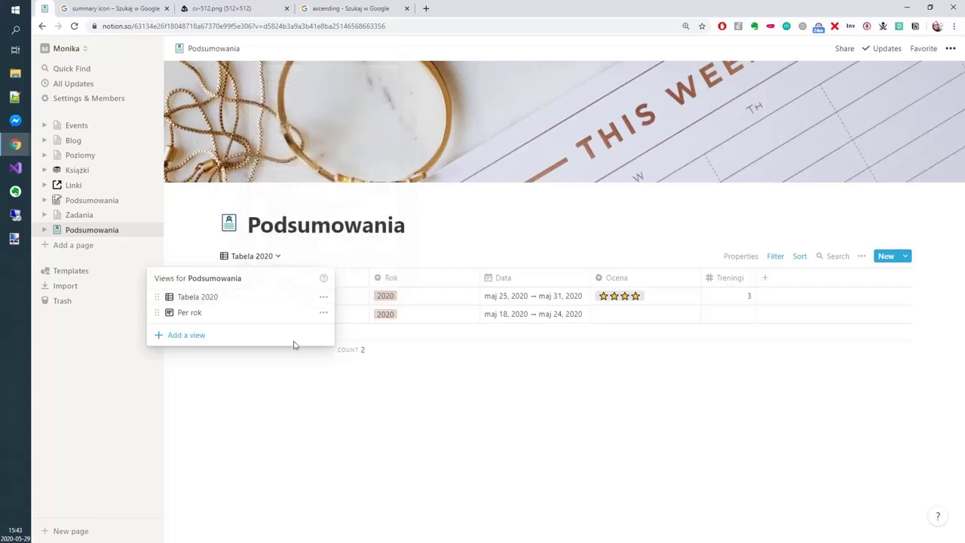
click(298, 388)
click(276, 259)
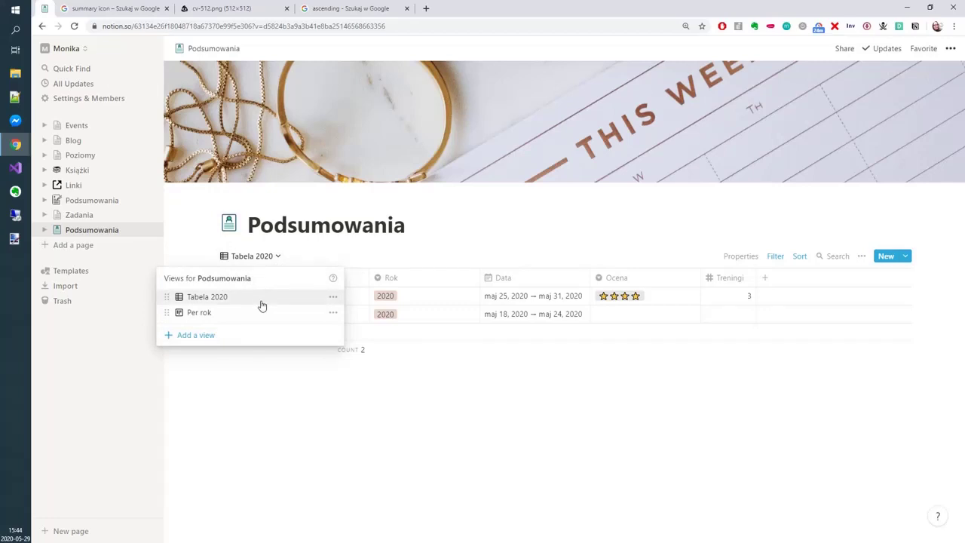
click(333, 297)
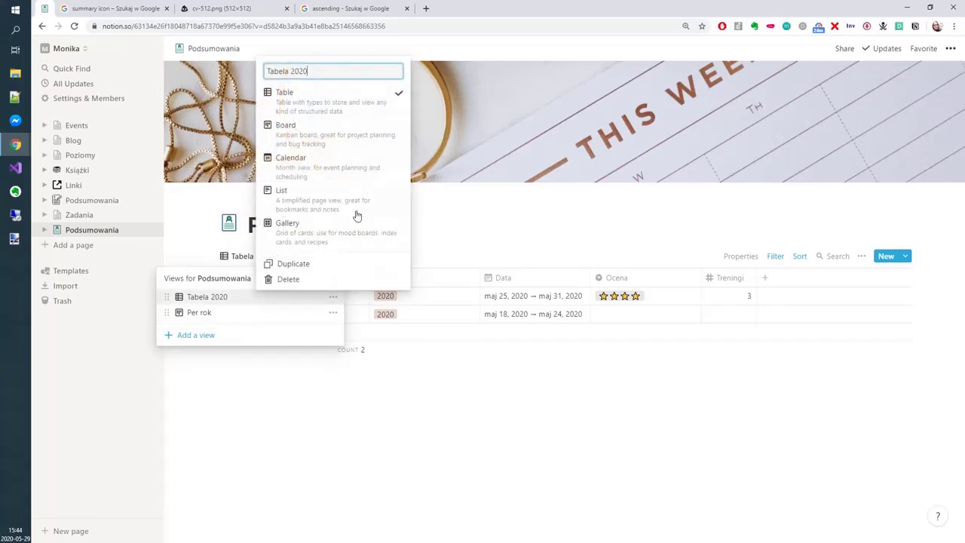
click(324, 269)
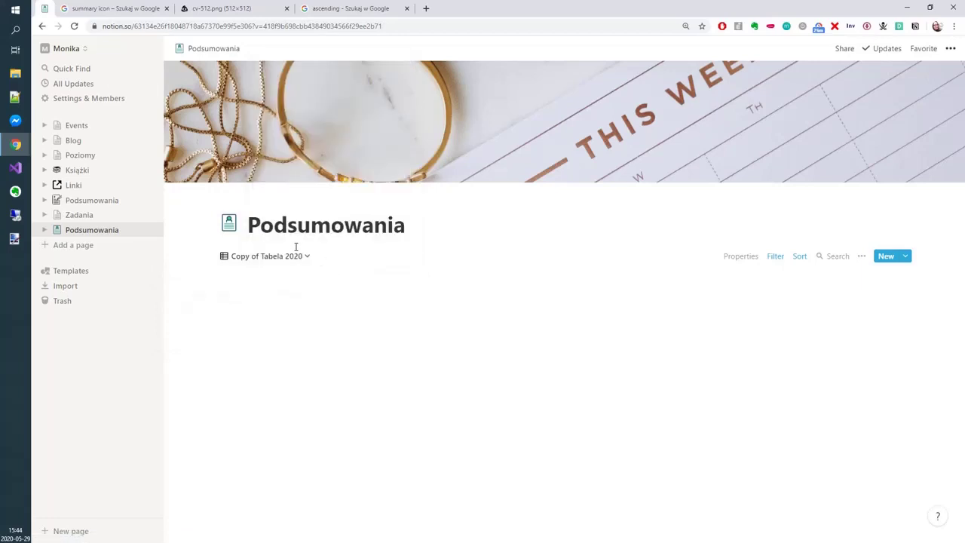
- Rename the duplicated table view as "Tabela 2019"
click(307, 258)
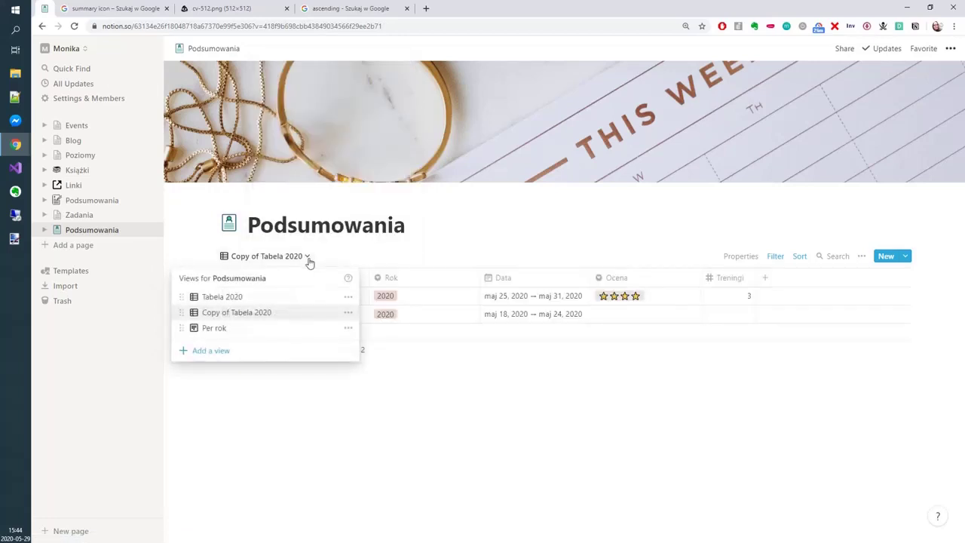
click(349, 317)
drag(309, 86, 244, 86)
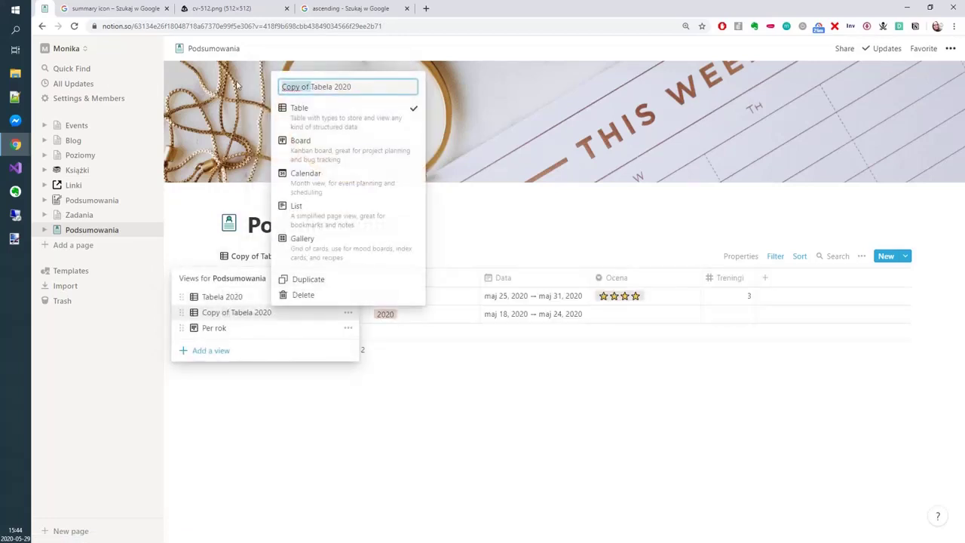
key(BackSpace)
drag(313, 86, 356, 88)
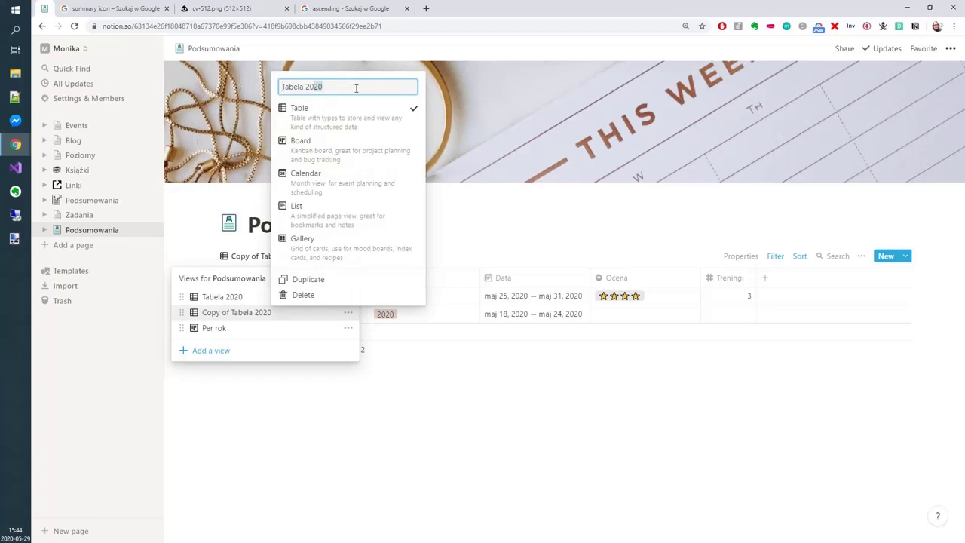
key(Return)
click(726, 424)
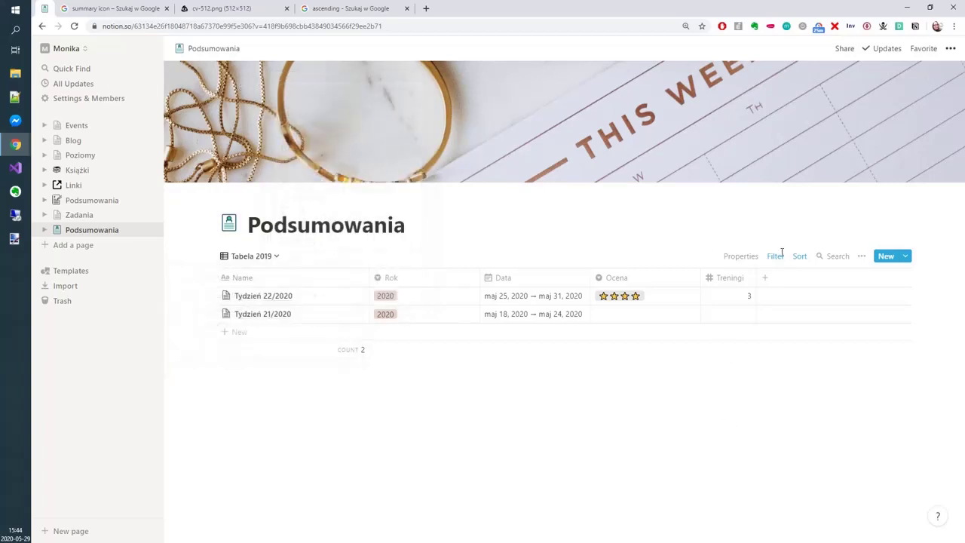
- Change the Tabela 2019 view's Rok filter value to 2019
click(775, 257)
click(839, 303)
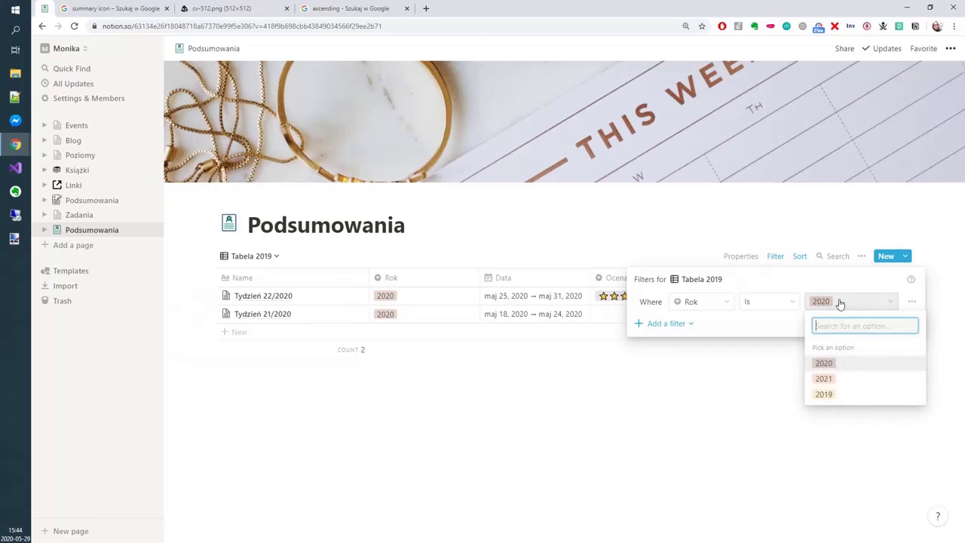
click(841, 393)
click(543, 413)
- Switch to the Tabela 2020 view and back to Tabela 2019 to compare the entries each one shows
click(253, 257)
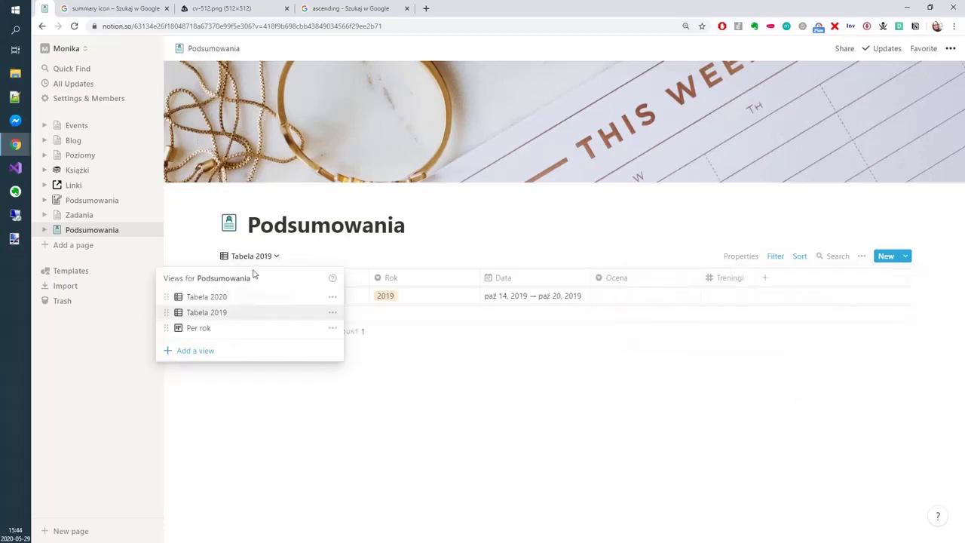
click(245, 299)
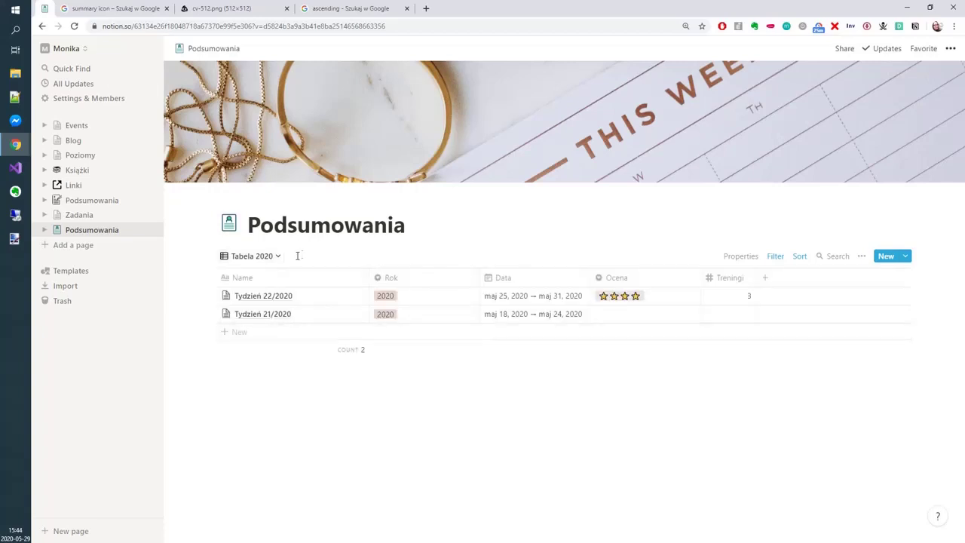
click(259, 257)
click(256, 320)
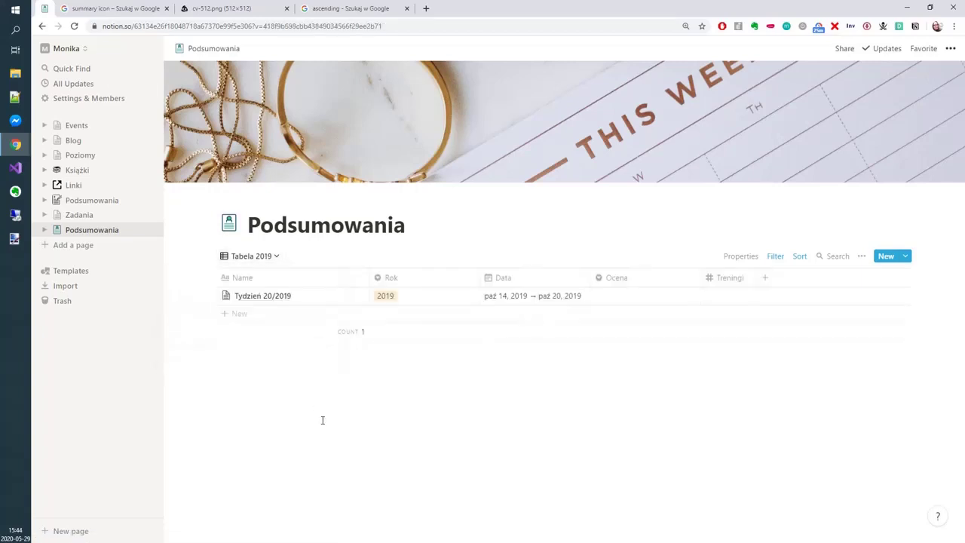
- In the Per rok board view, hide the No Rok column and move the 2021 column ahead of 2020
click(261, 256)
mouse_move(171, 304)
mouse_down()
mouse_move(172, 319)
mouse_move(173, 301)
mouse_move(175, 311)
mouse_up()
click(218, 329)
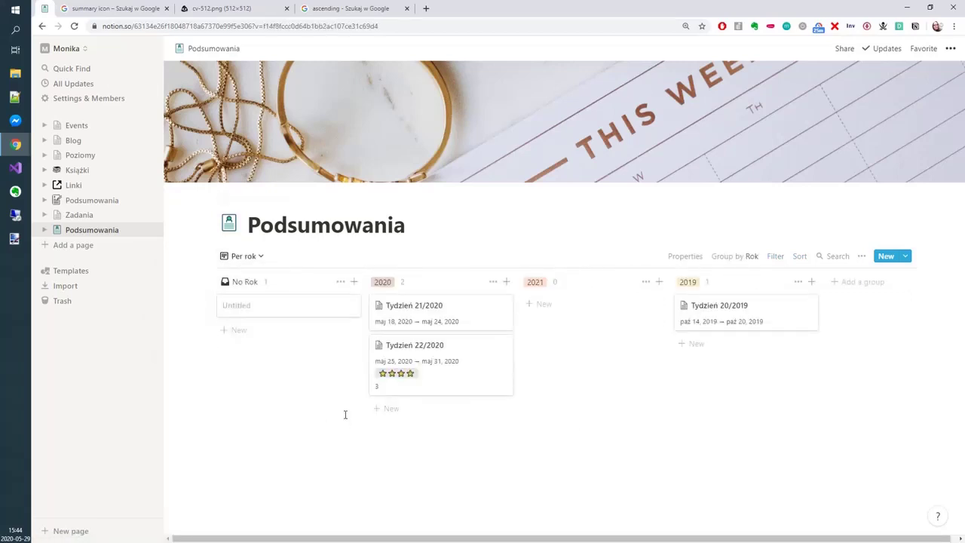
right_click(285, 289)
right_click(261, 283)
click(342, 283)
click(340, 282)
click(340, 299)
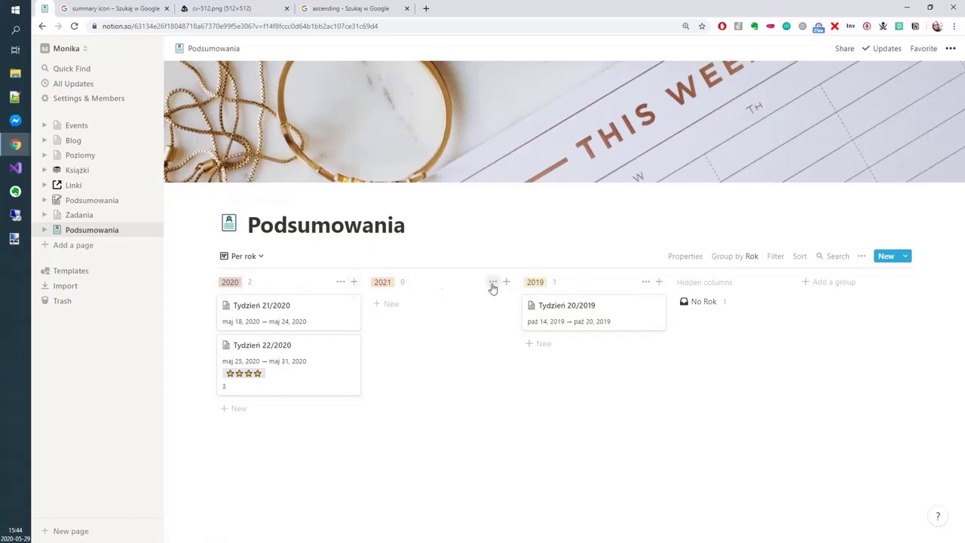
drag(491, 286, 324, 291)
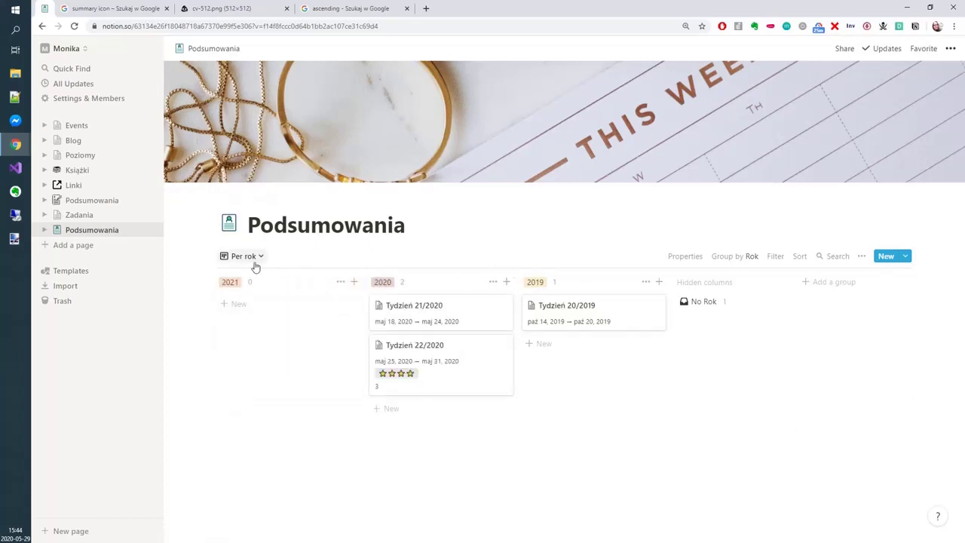
- Expand the Podsumowania database's list of views and add a new blank top-level page
click(43, 231)
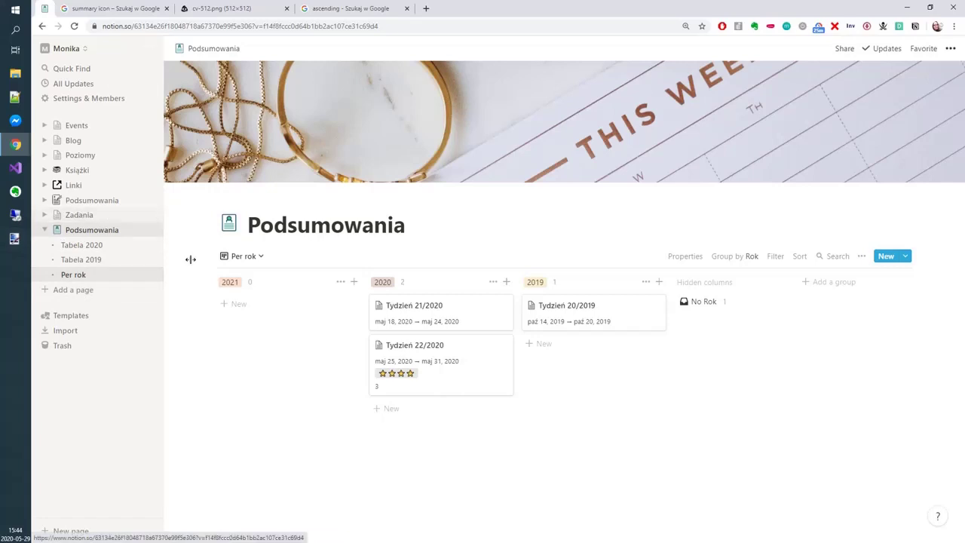
click(66, 290)
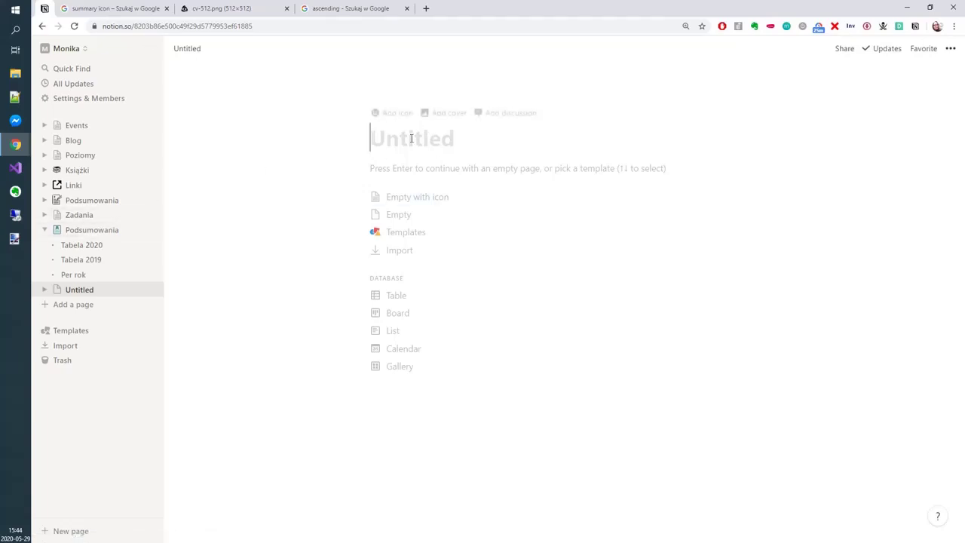
- Return to the Podsumowania database and append "tygo" to its title
click(125, 230)
click(433, 232)
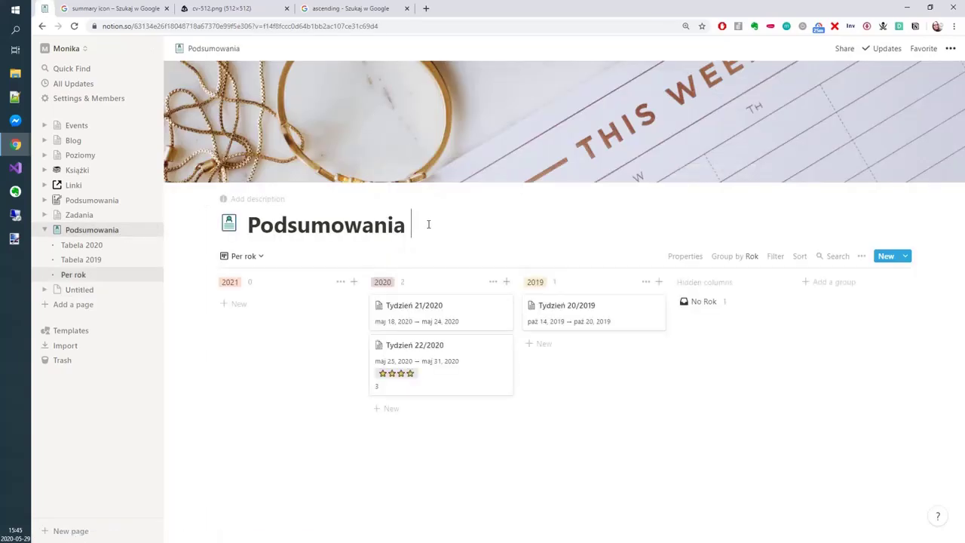
text(tygo)
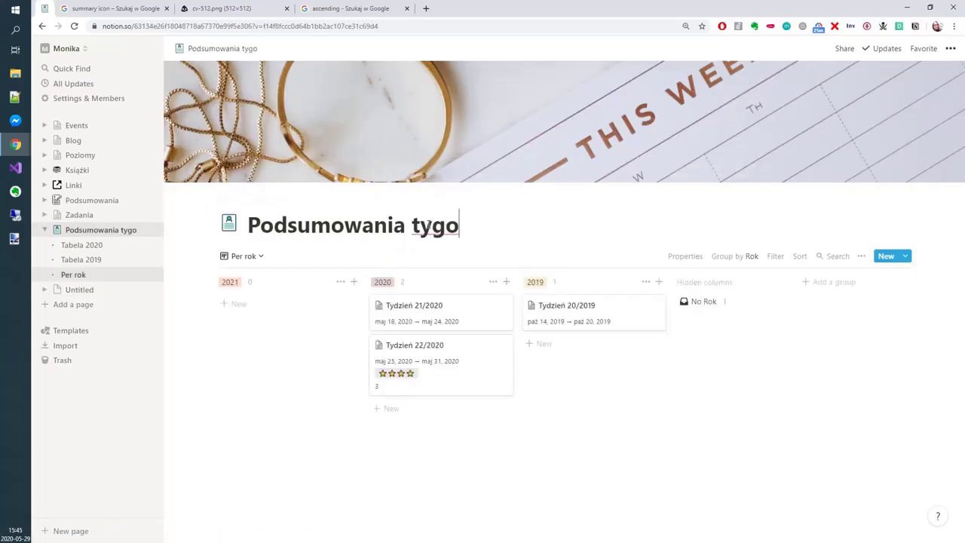
- Examine the older Podsumowania page and its nested weekly summaries table, and return to the new database
click(44, 200)
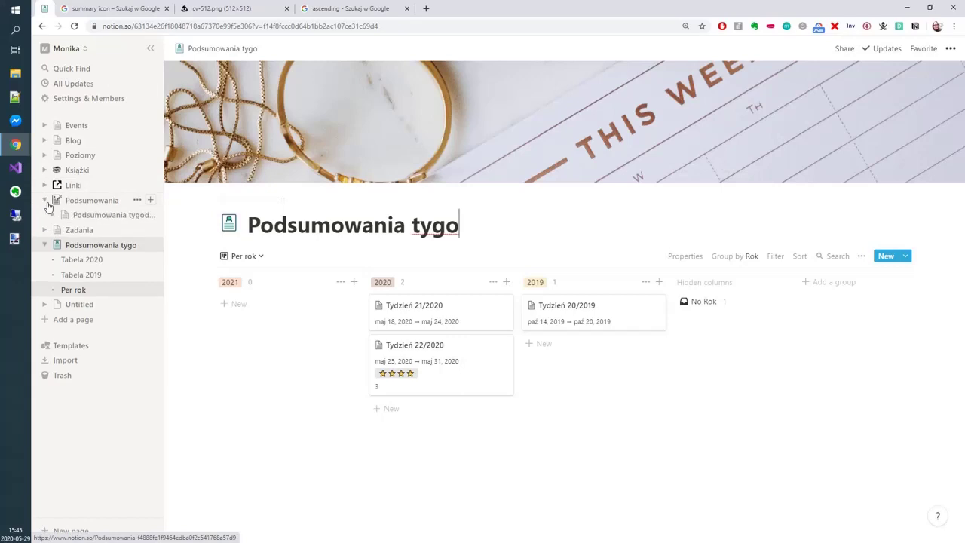
click(90, 215)
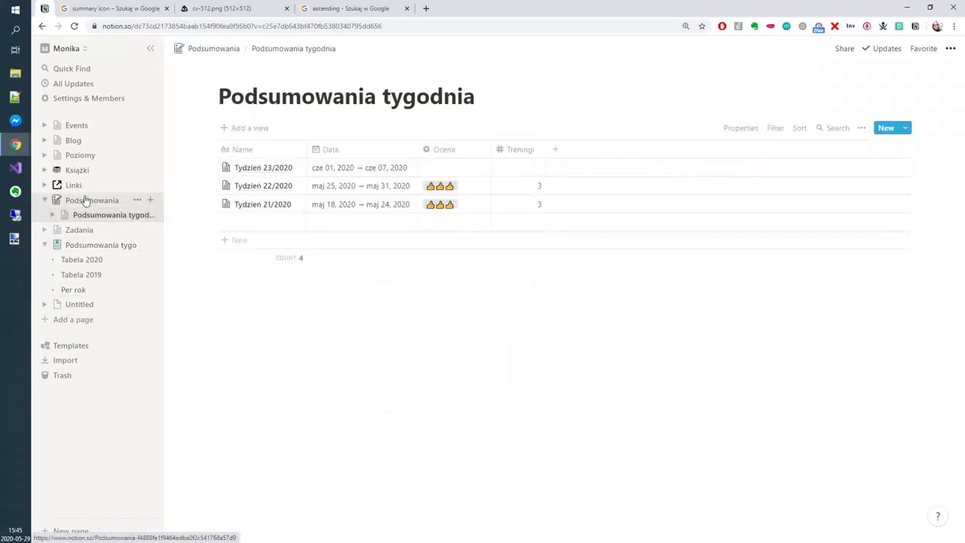
click(91, 200)
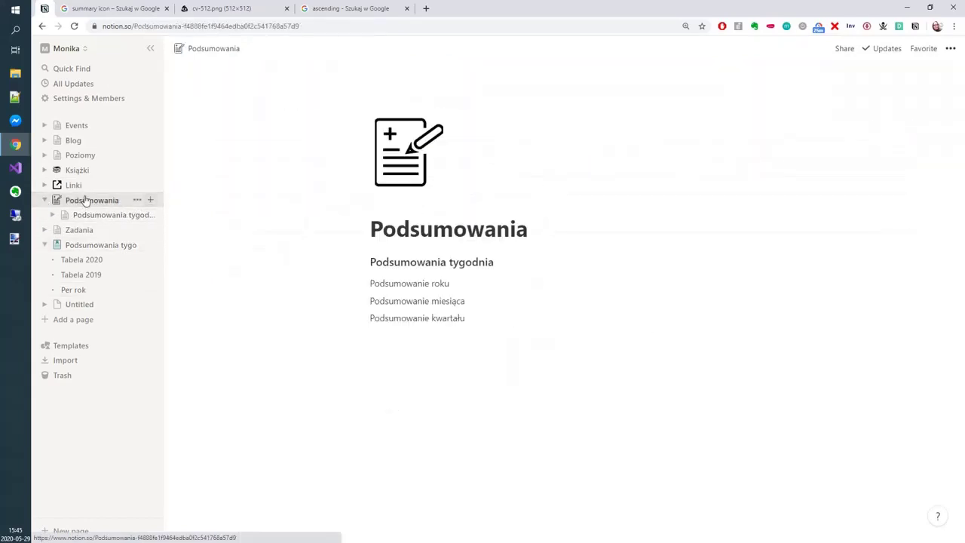
click(80, 304)
click(113, 245)
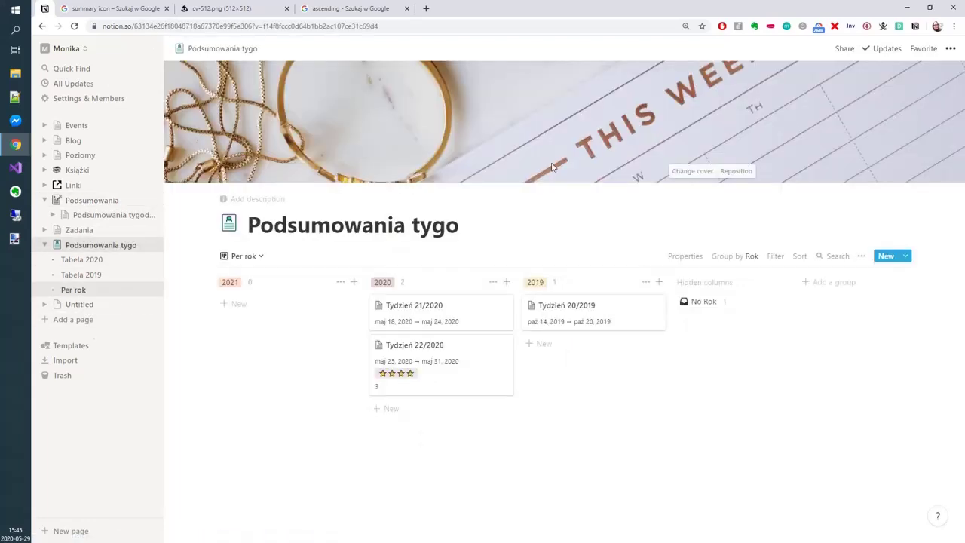
- Complete the new database's title as "Podsumowania tygodnia"
click(463, 218)
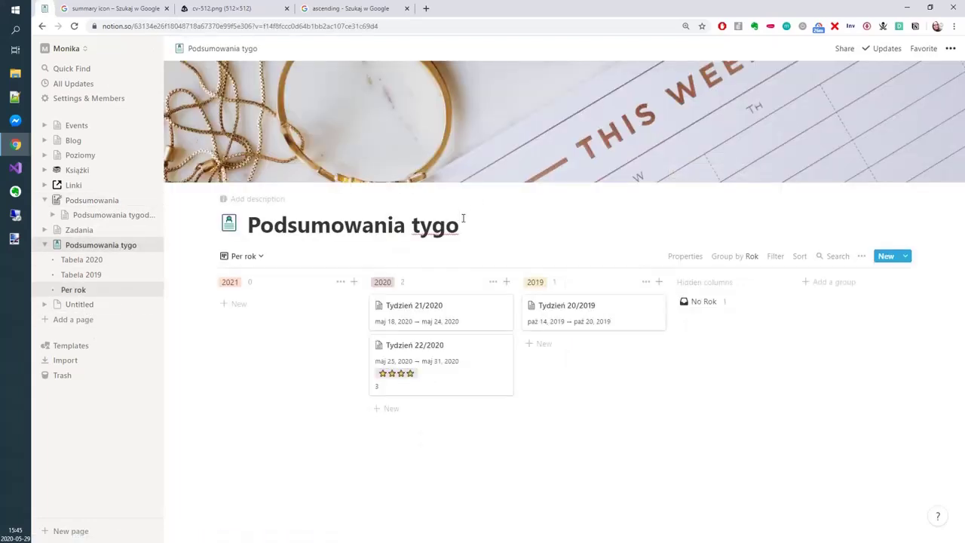
key(BackSpace)
key(BackSpace)
text(godn)
key(BackSpace)
key(BackSpace)
text(dnia)
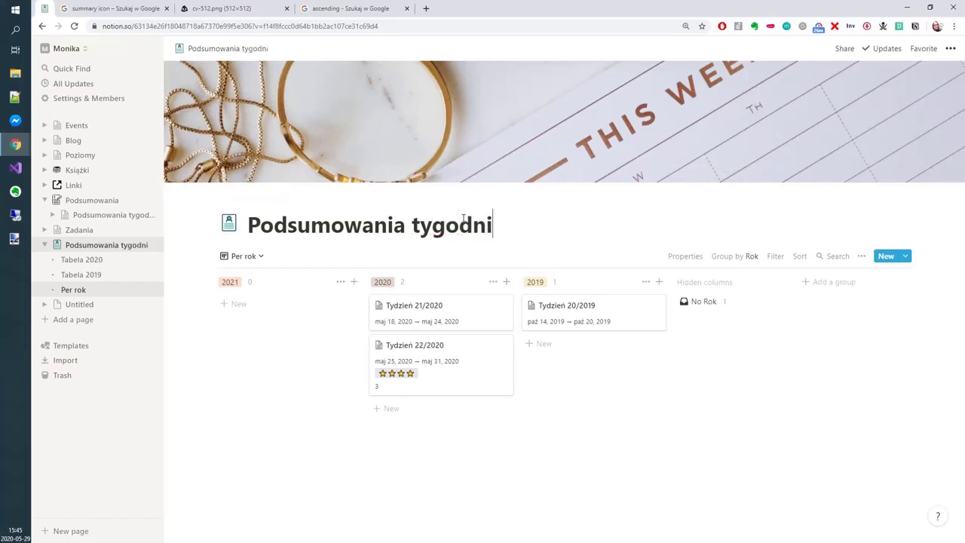
- Title the untitled page "Podsumowania" and move the new Podsumowania tygodnia database into it
click(75, 304)
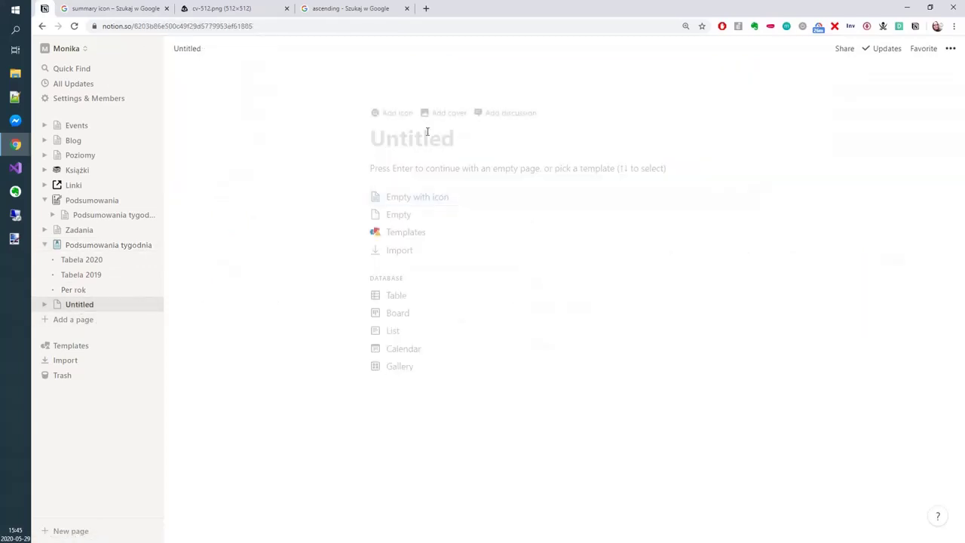
text(Podsumowania)
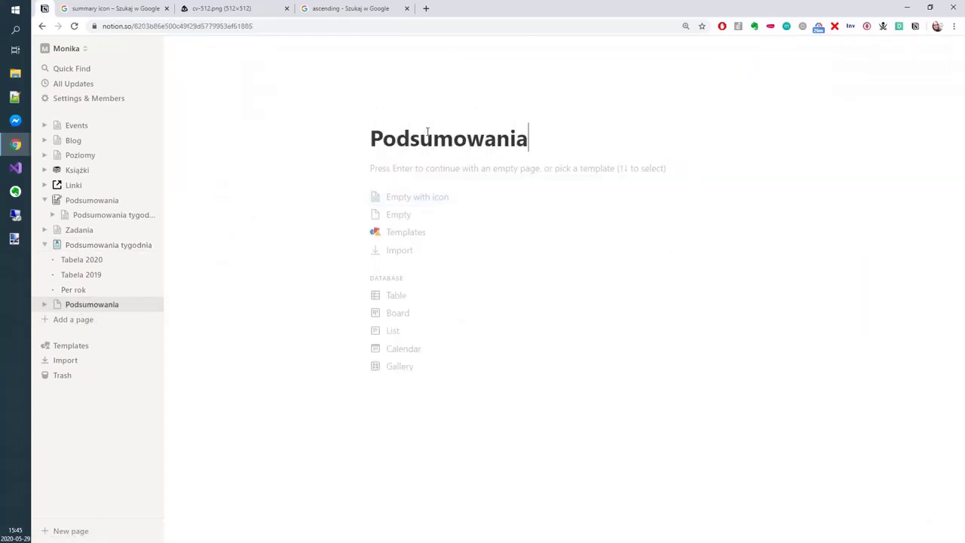
drag(49, 245, 81, 310)
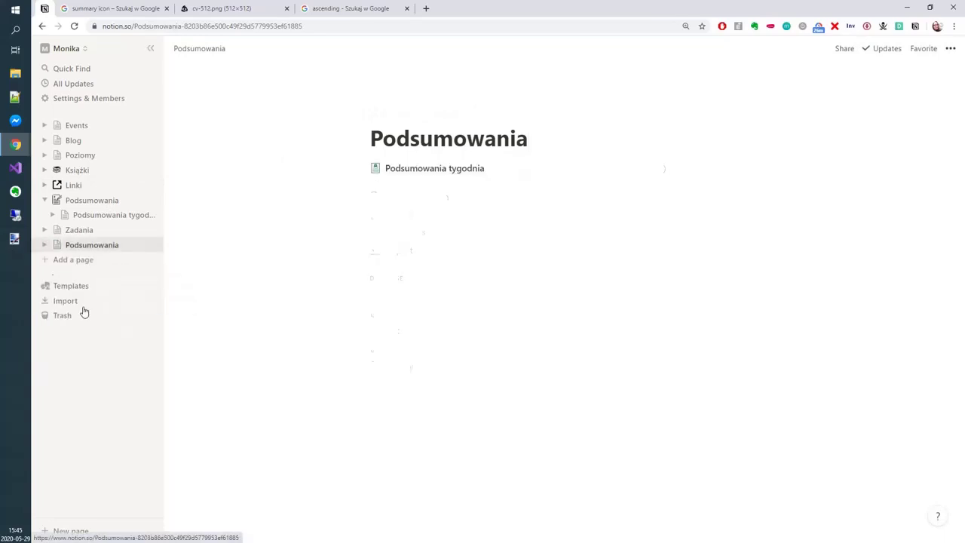
- Expand the new Podsumowania page, view its nested database, and return to the parent page
click(46, 248)
click(82, 260)
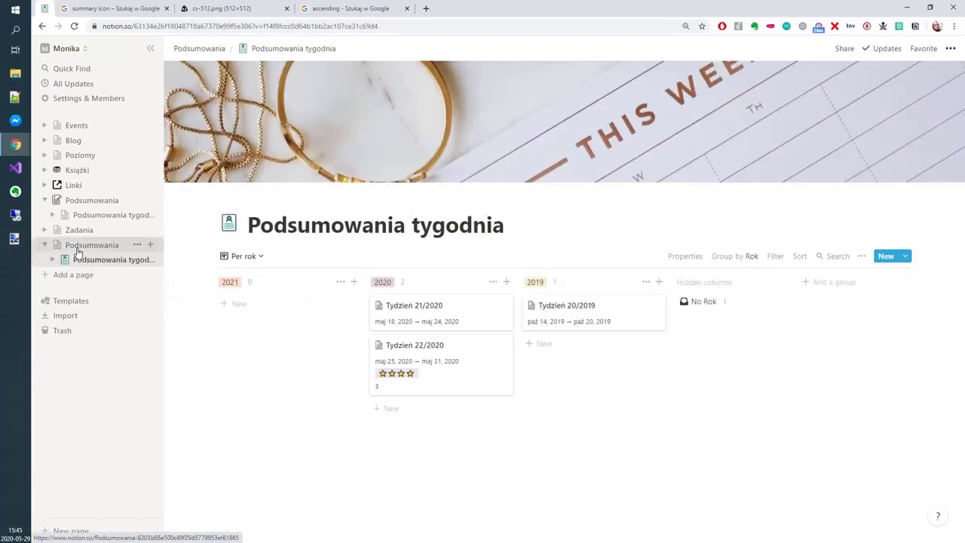
click(75, 246)
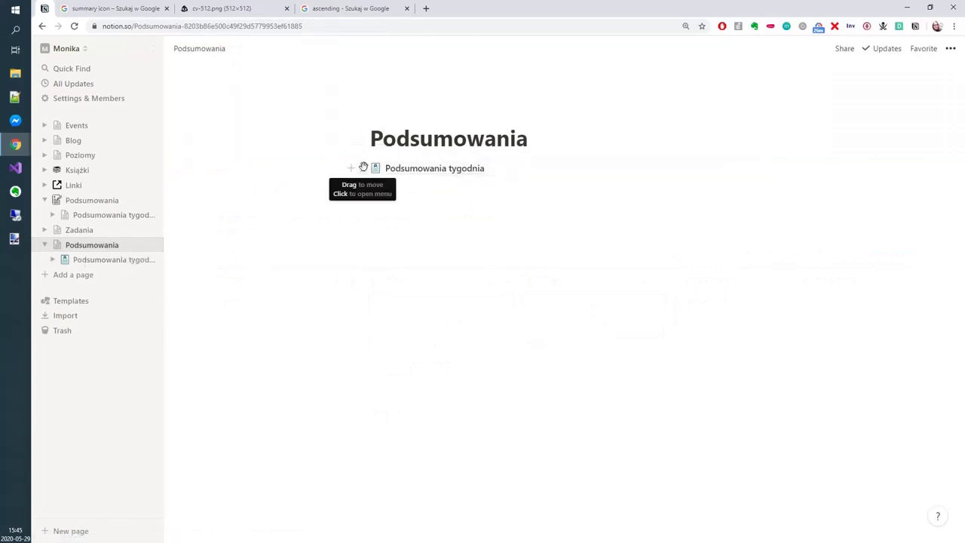
- Turn the Podsumowania tygodnia database link on the Podsumowania page into an inline database
drag(362, 168, 363, 189)
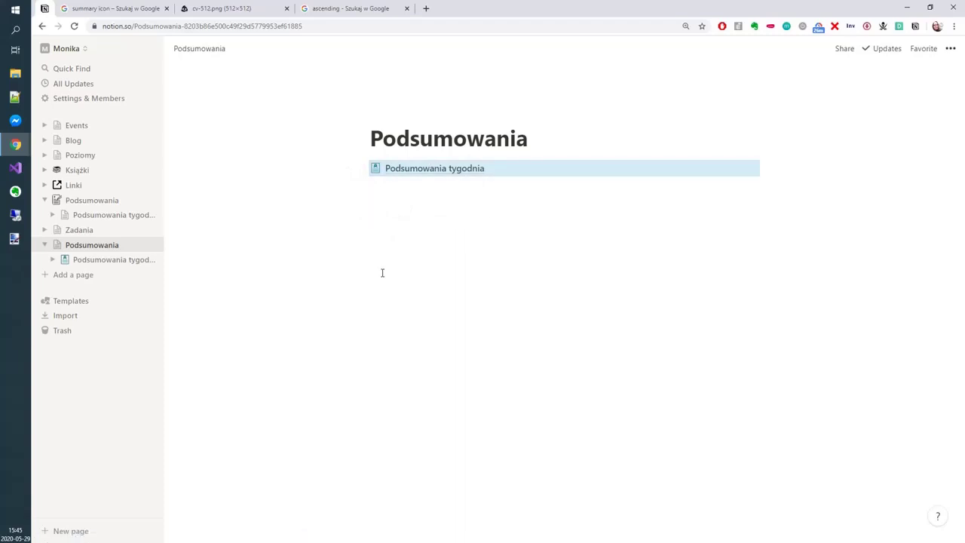
click(749, 171)
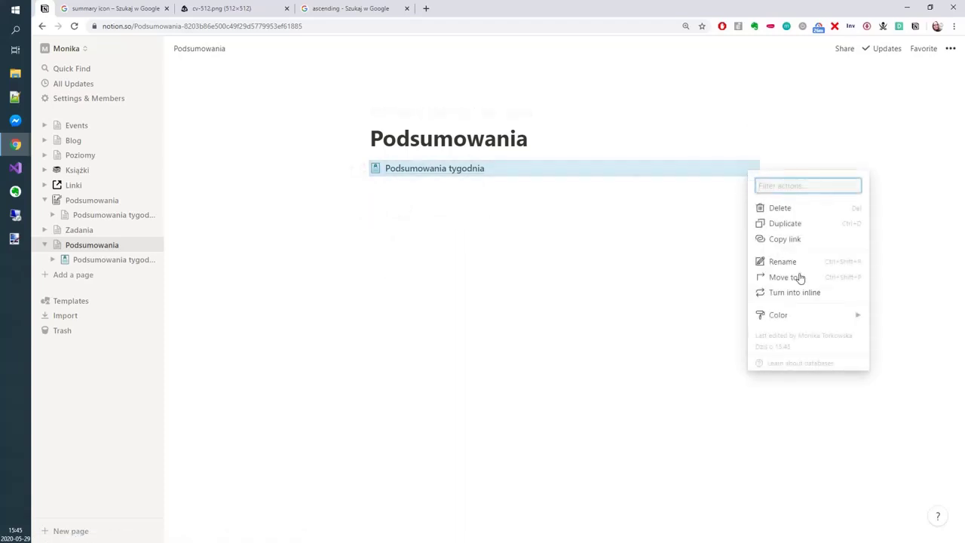
click(638, 274)
click(753, 170)
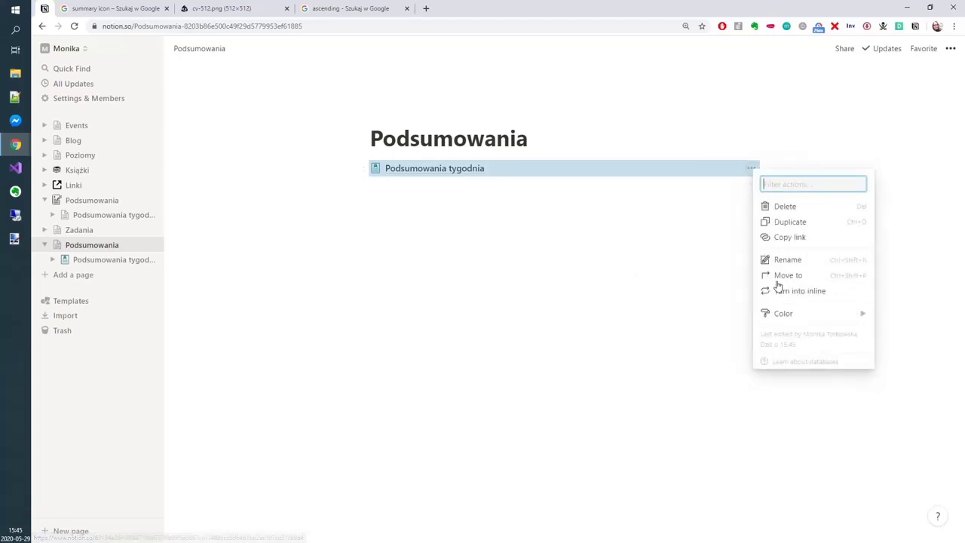
click(777, 289)
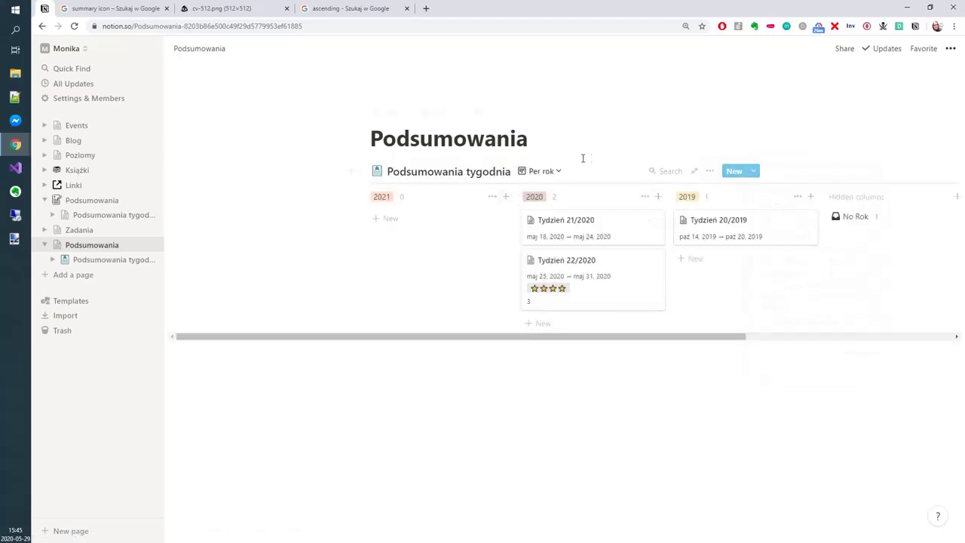
- Switch the inline Podsumowania tygodnia database to the Tabela 2020 view
click(544, 172)
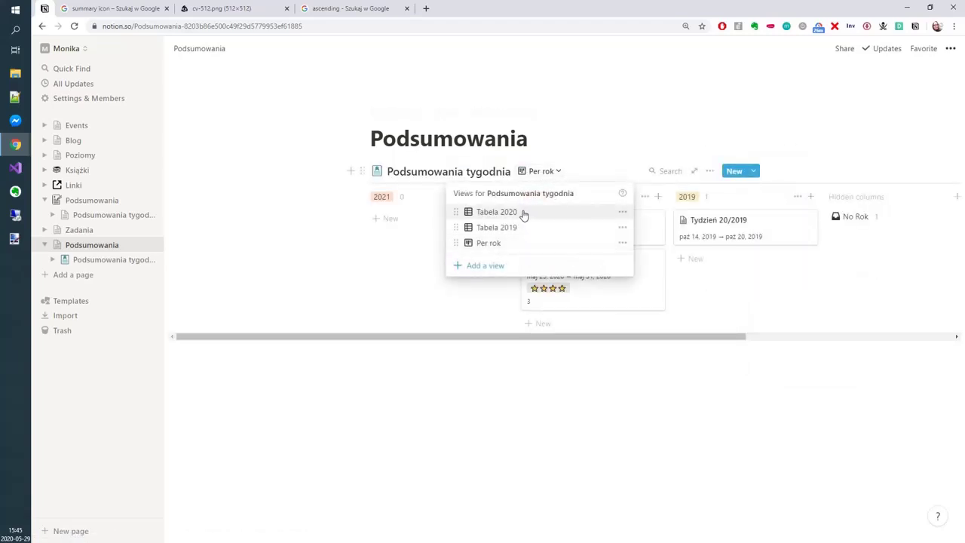
click(497, 212)
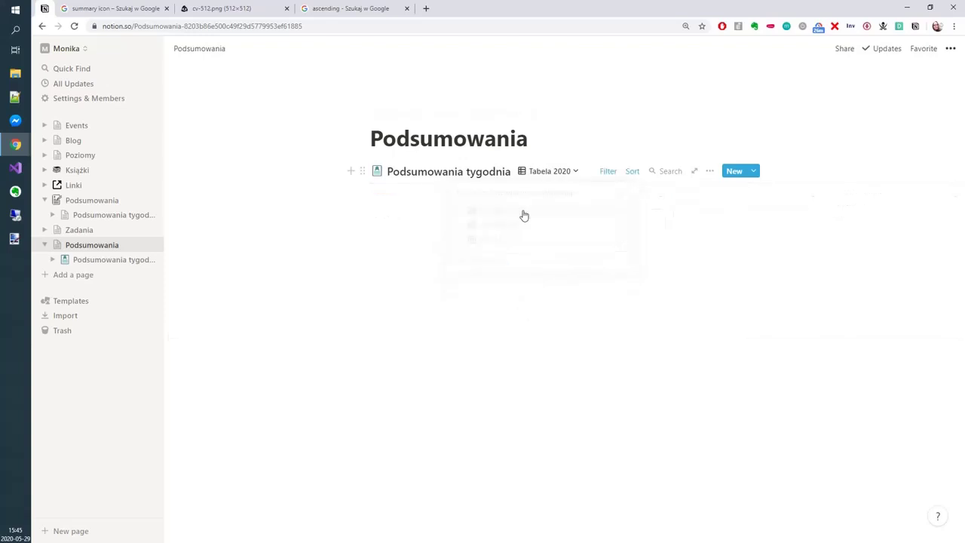
- Set the Podsumowania page to full width and add the text line "Podsumowania roku" below the inline database
click(950, 50)
click(941, 143)
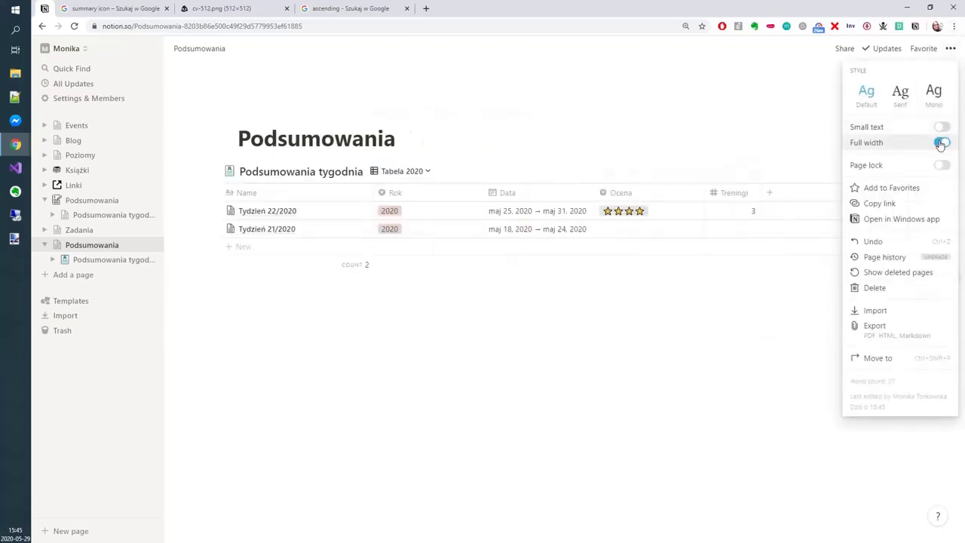
click(362, 303)
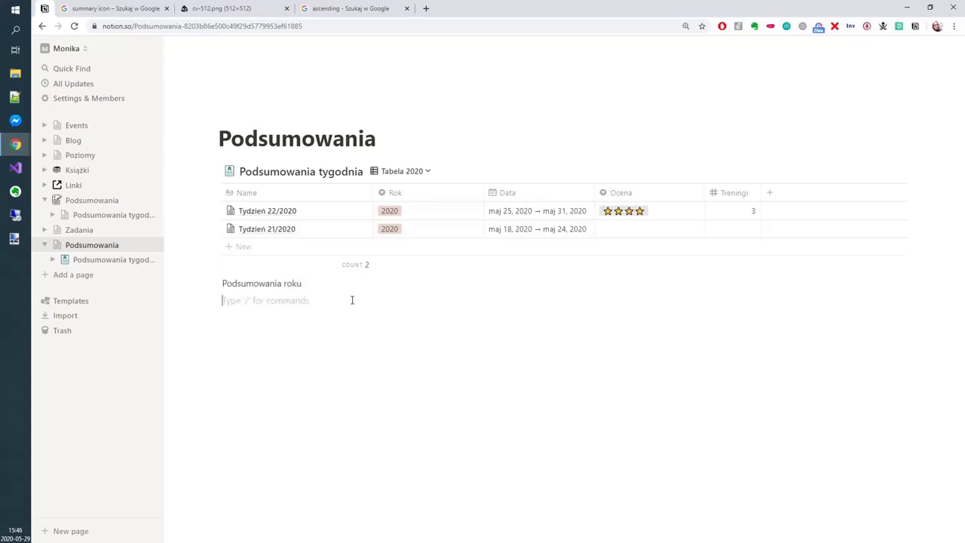
- View the older Podsumowania page for comparison, and return to the new Podsumowania page
click(90, 202)
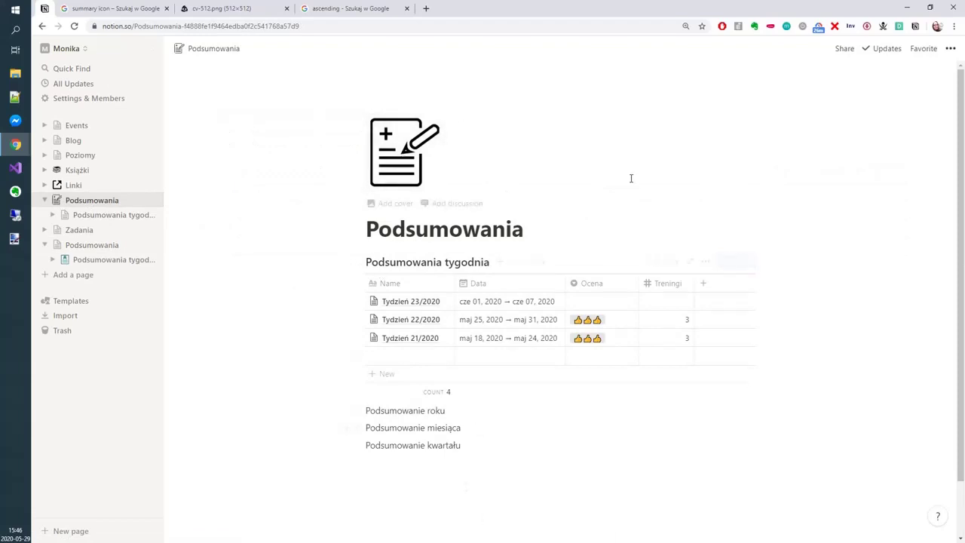
click(94, 259)
click(81, 246)
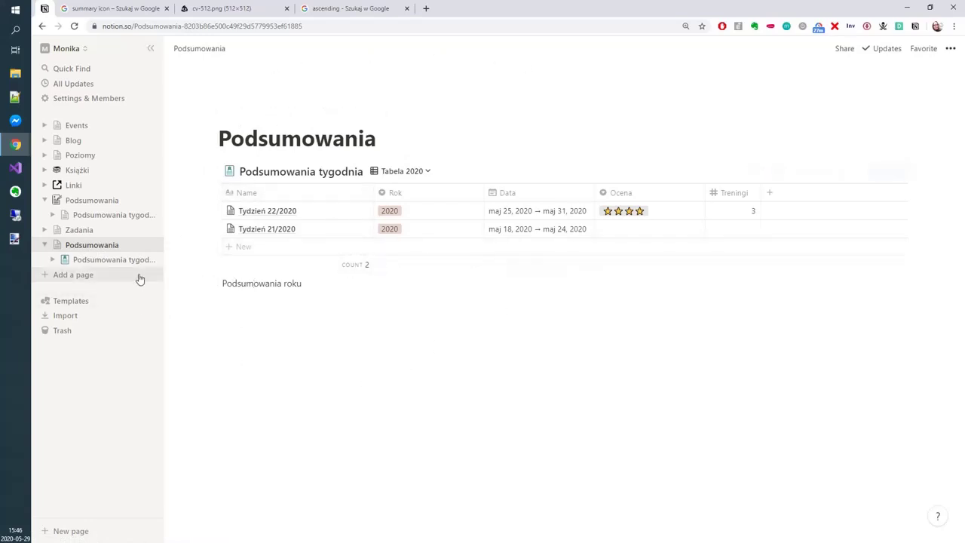
- Open the new Podsumowania tygodnia database as a full page, view its Tabela 2019 and Tabela 2020 views, and return to the parent page
click(101, 259)
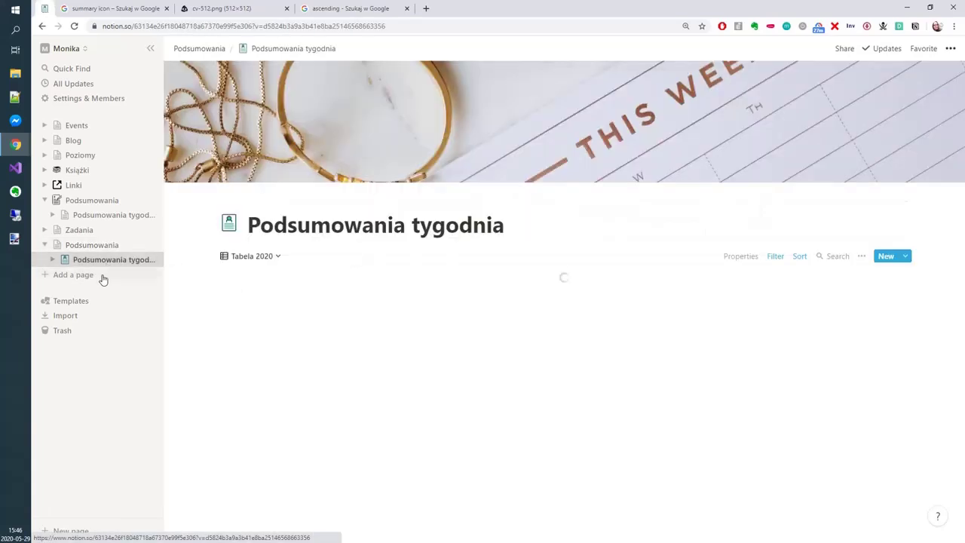
click(264, 258)
click(218, 314)
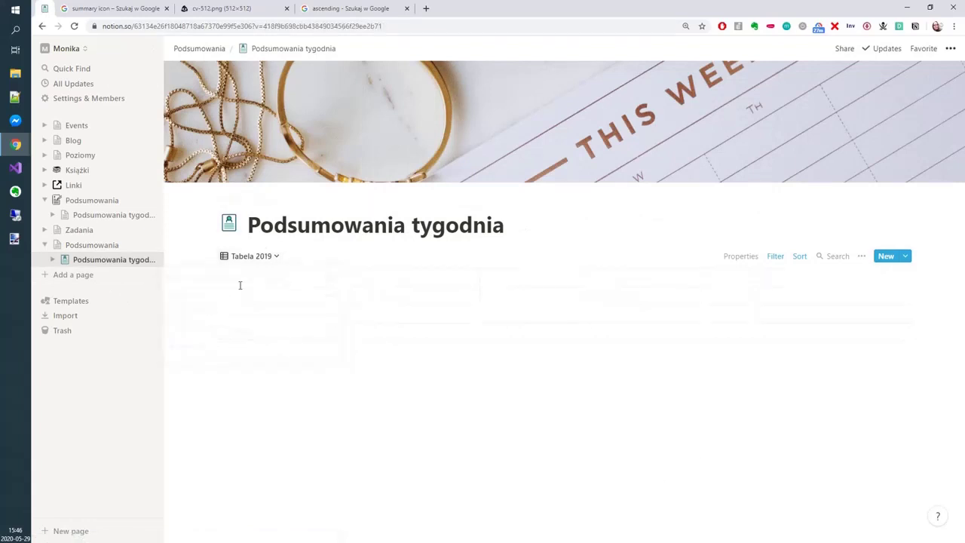
click(264, 256)
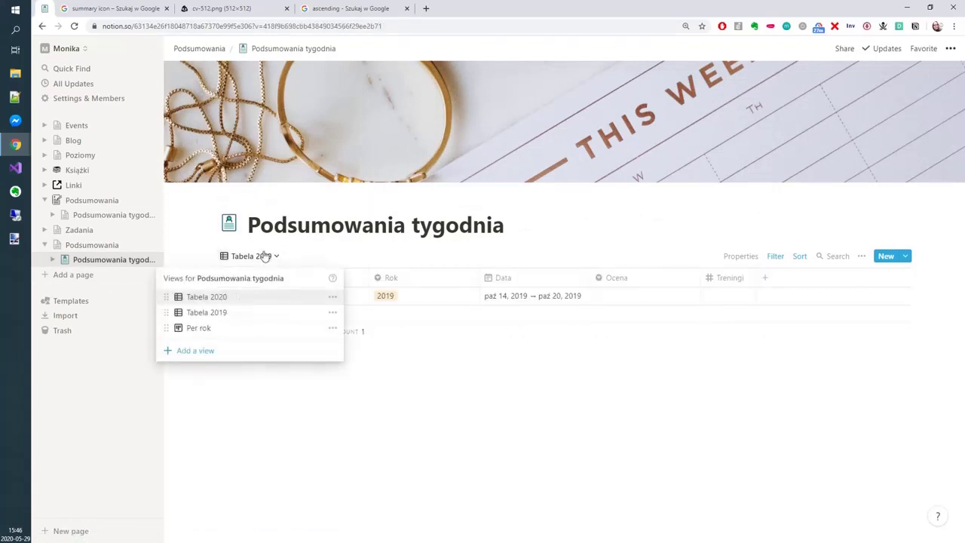
click(224, 297)
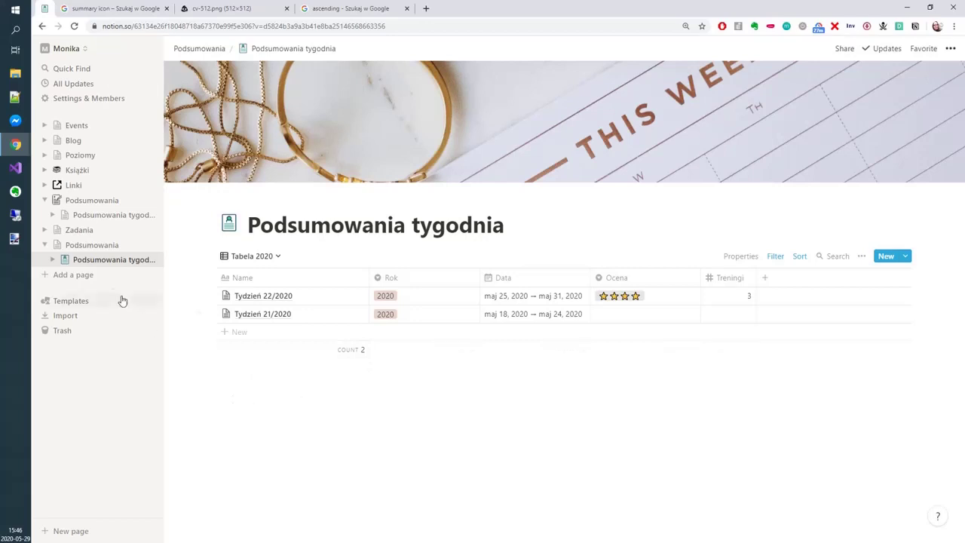
click(67, 247)
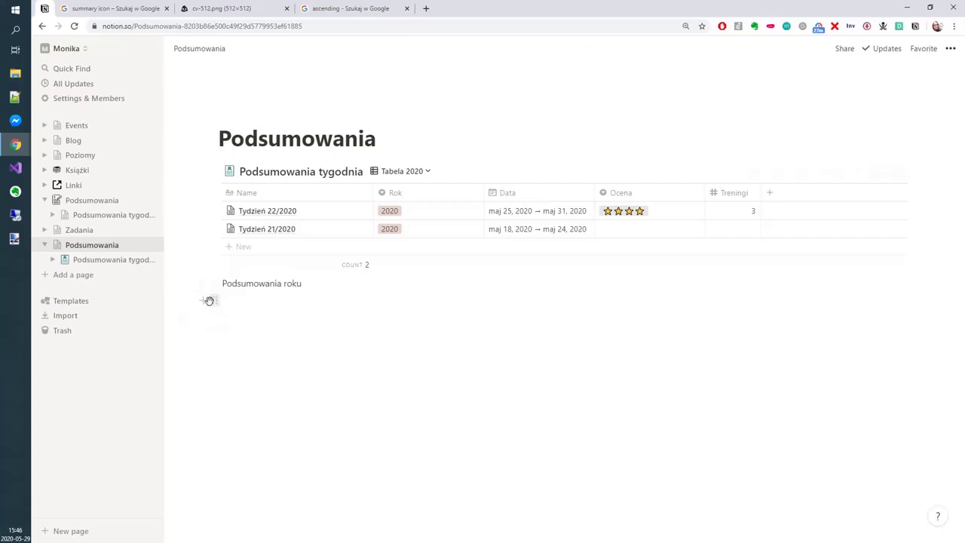
- Insert a linked database of the new Podsumowania tygodnia below the "Podsumowania roku" line
click(203, 299)
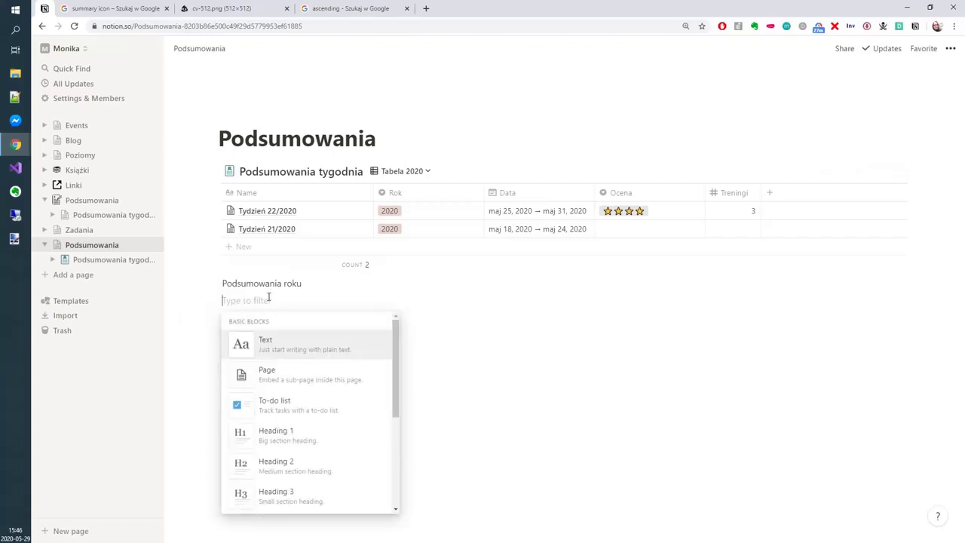
text(link)
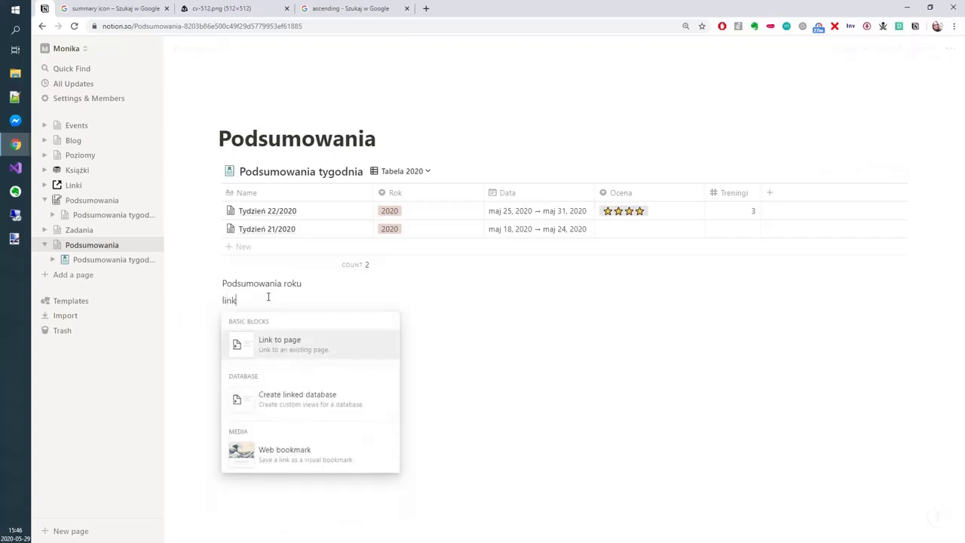
click(310, 392)
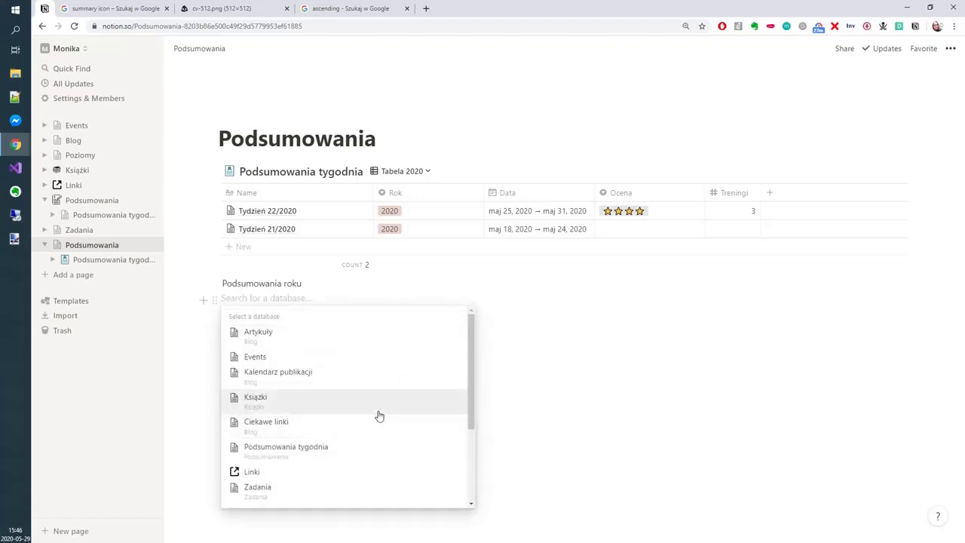
scroll(380, 416, down, 3)
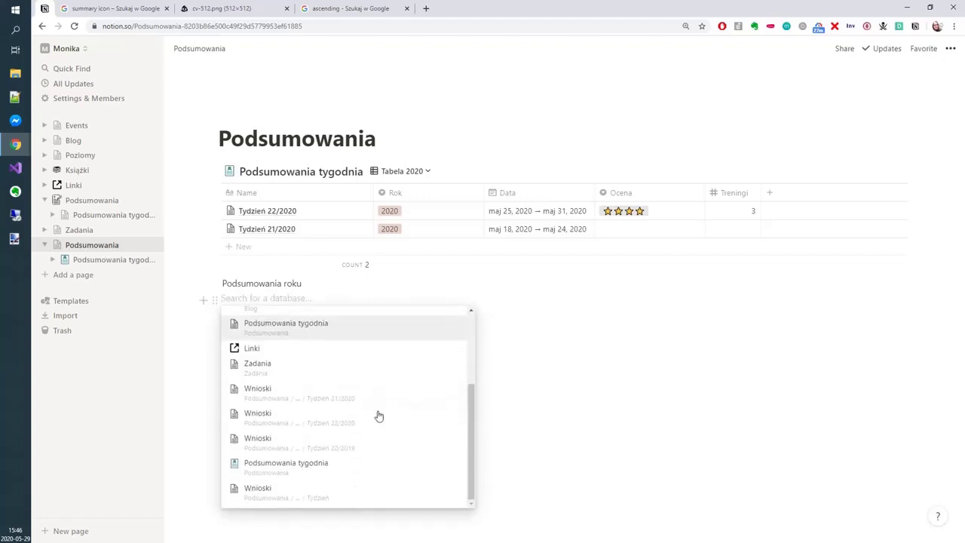
click(333, 466)
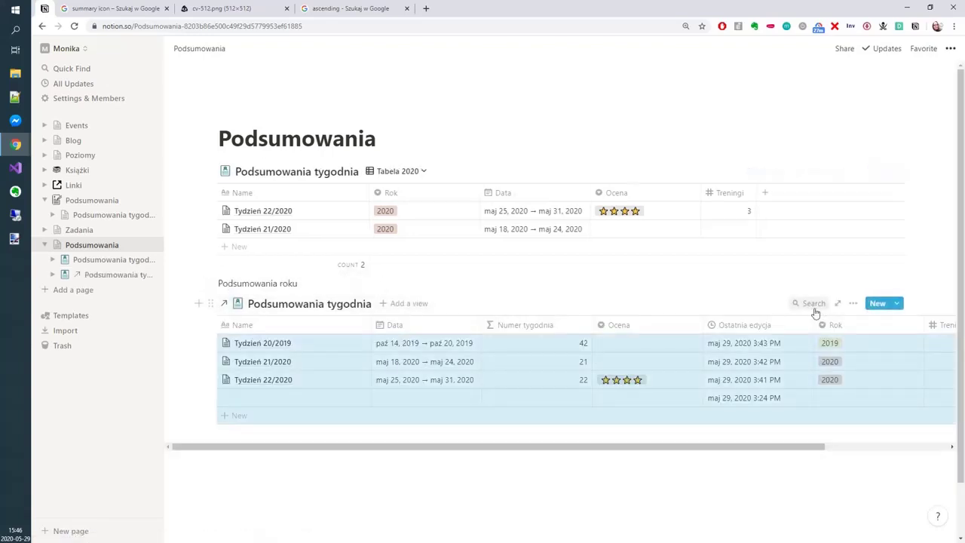
- View the source database and the linked Podsumowania tygodnia as full pages, and return to the Podsumowania page
click(388, 305)
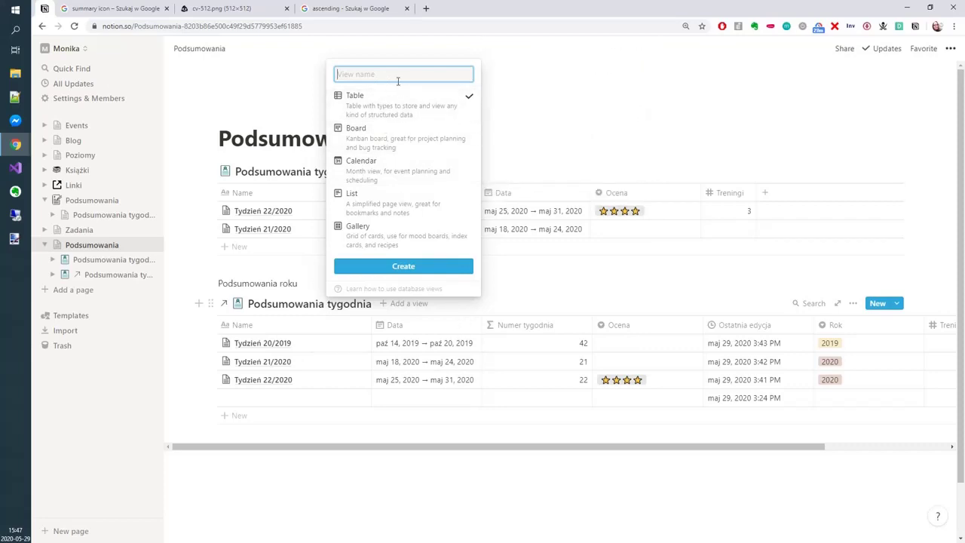
click(371, 307)
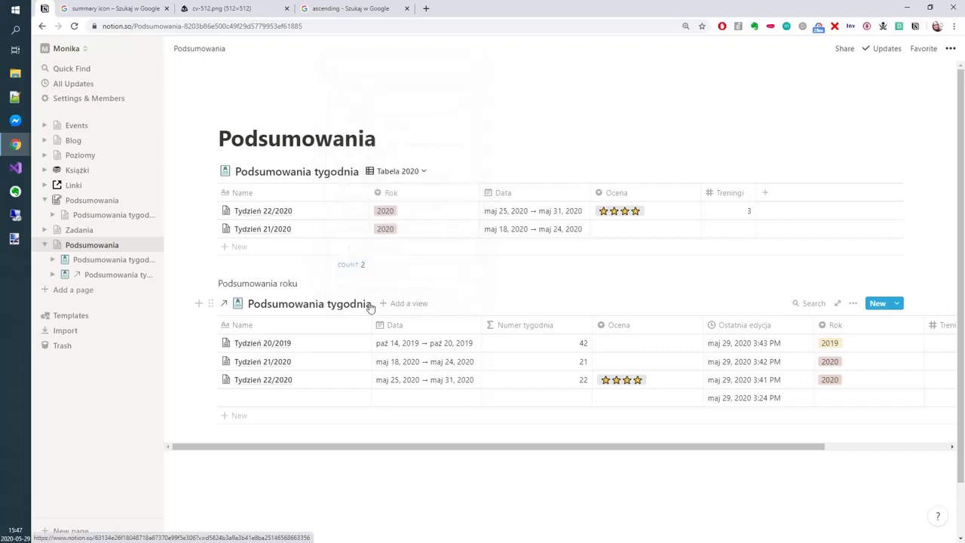
click(371, 306)
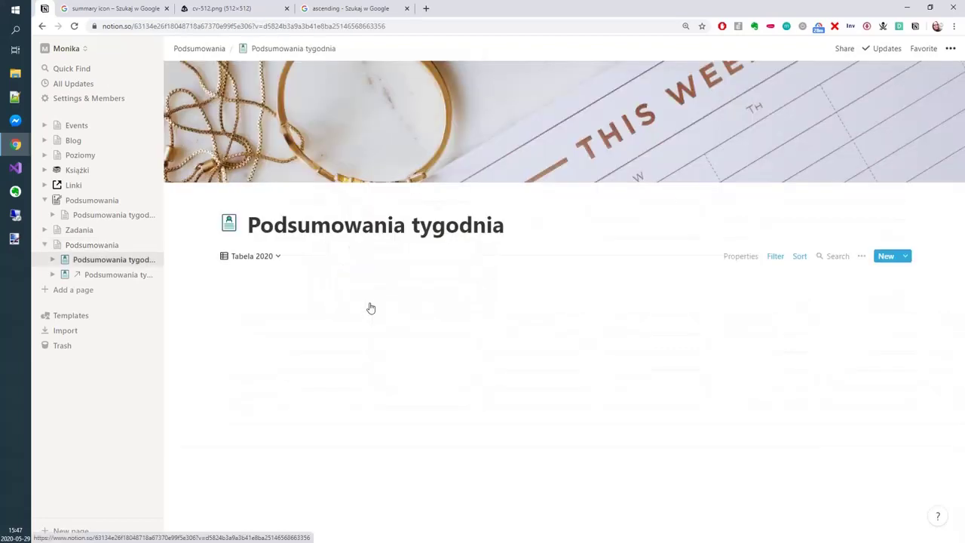
click(97, 275)
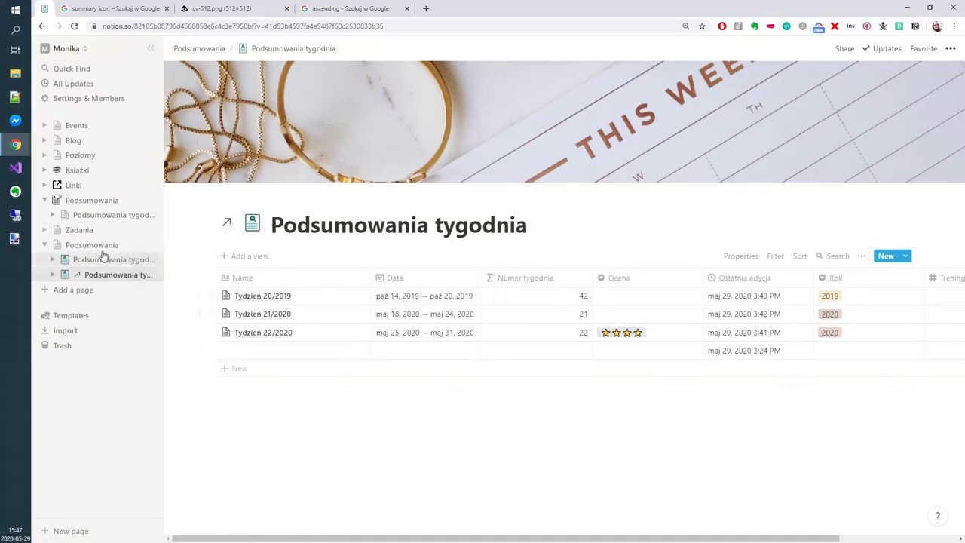
click(106, 246)
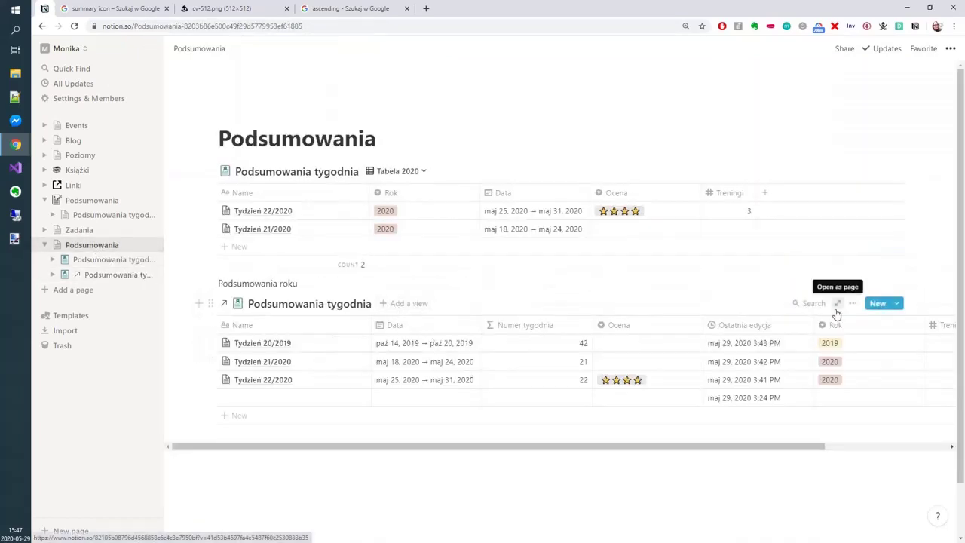
- Hide the Ostatnia edycja and Numer tygodnia columns in the linked database
click(854, 304)
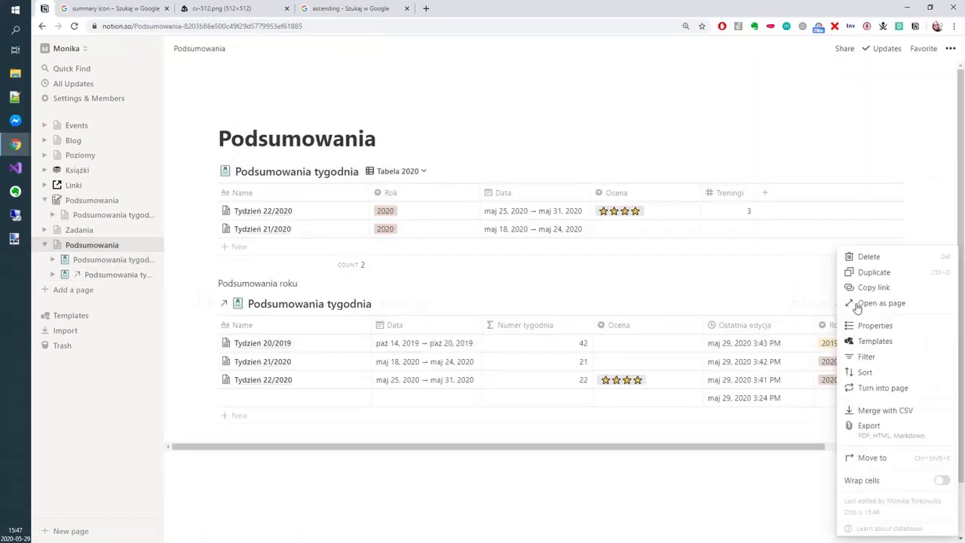
click(732, 328)
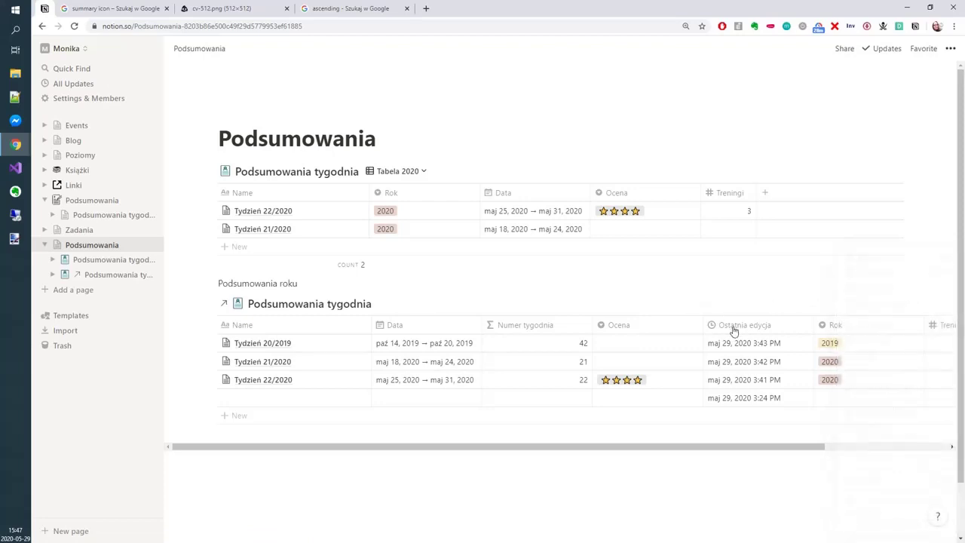
click(733, 330)
click(738, 489)
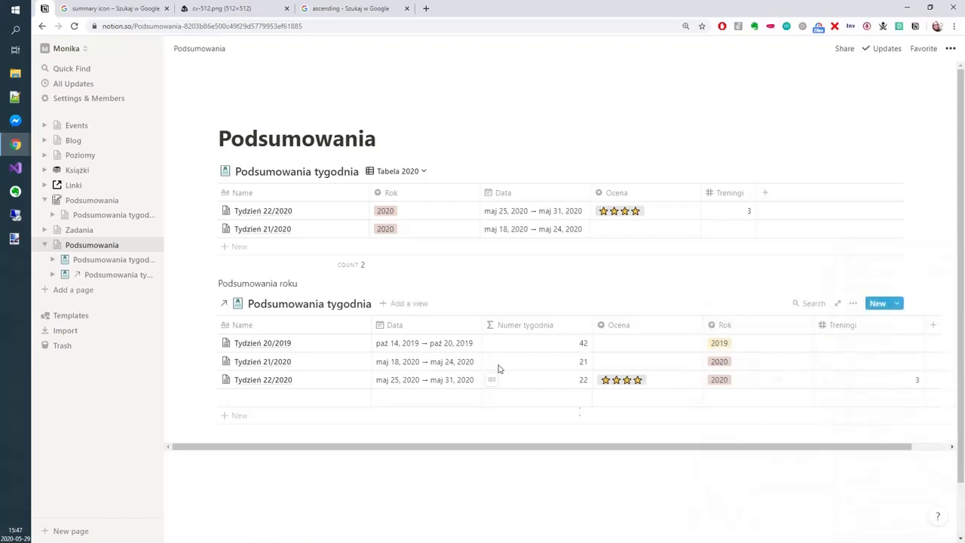
click(524, 327)
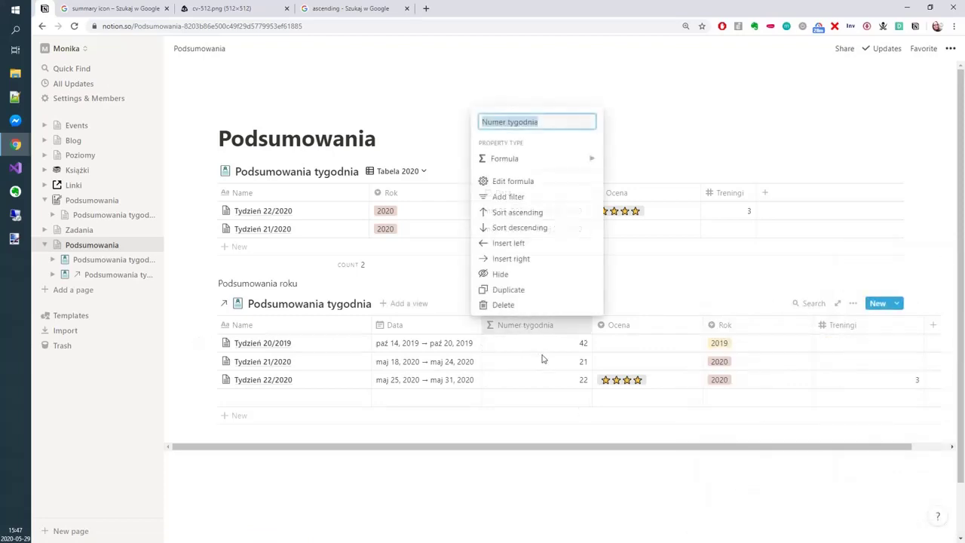
click(517, 274)
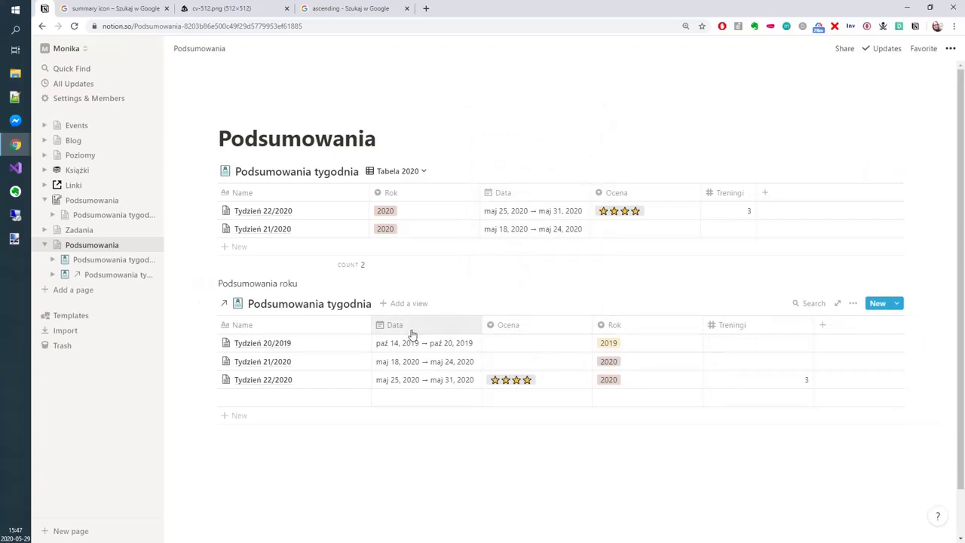
- Reorder the linked table's columns after Name to Rok, Data, Ocena, Treningi, and narrow the Ocena column in both tables
drag(413, 334, 644, 339)
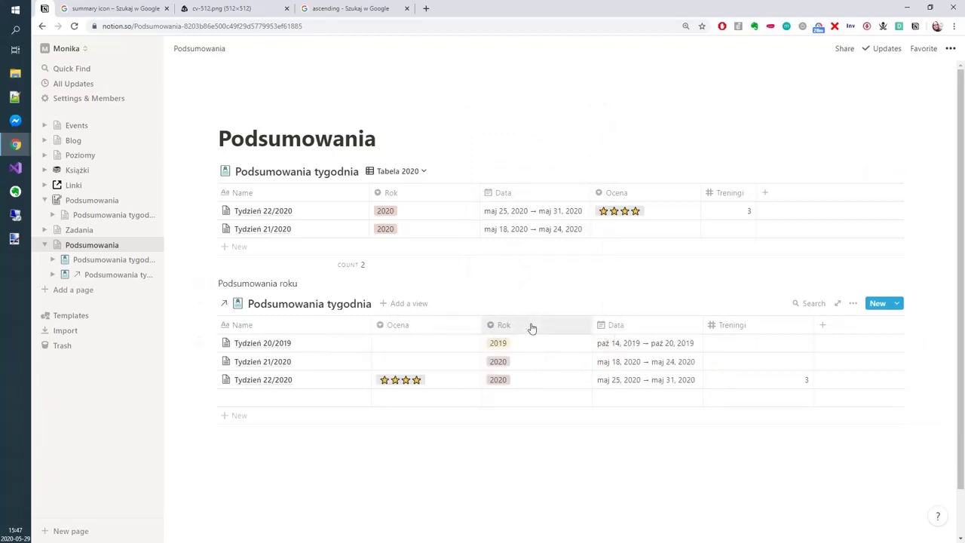
drag(532, 327, 694, 334)
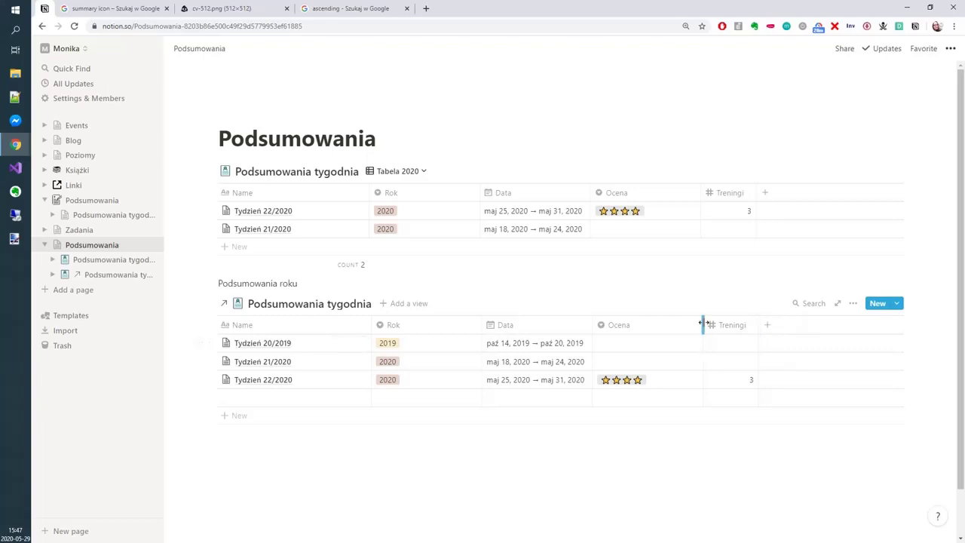
drag(703, 323, 649, 328)
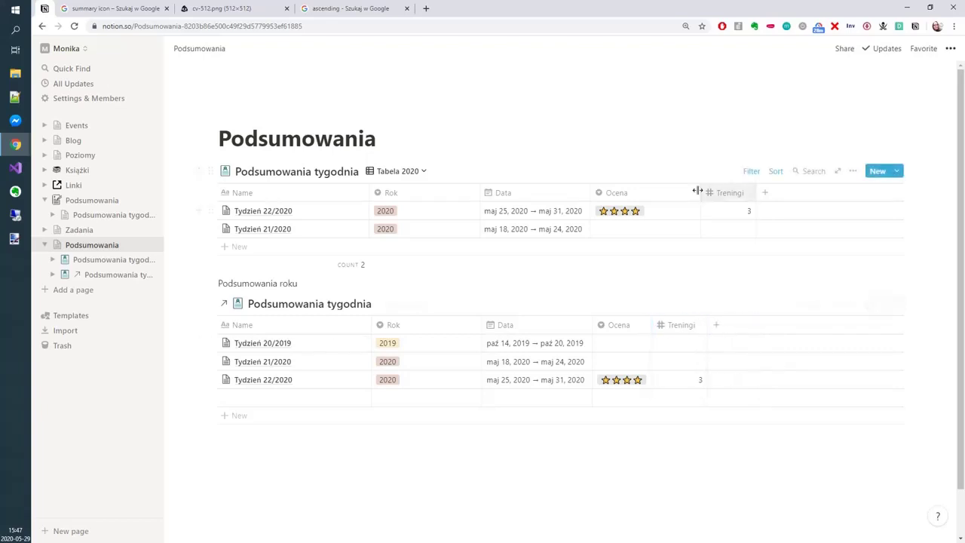
drag(702, 191, 646, 193)
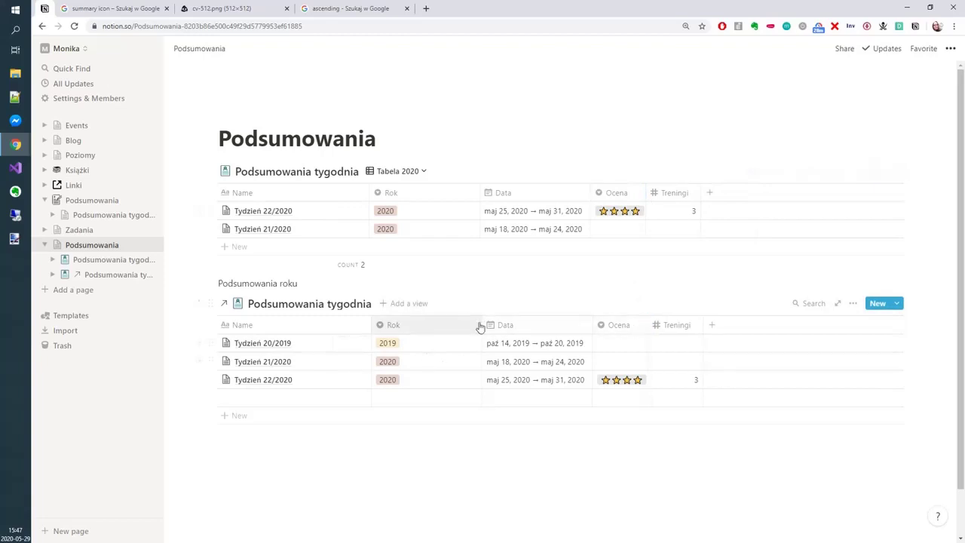
- Add a filter to the linked database showing only entries where Rok is 2019
click(853, 303)
click(860, 363)
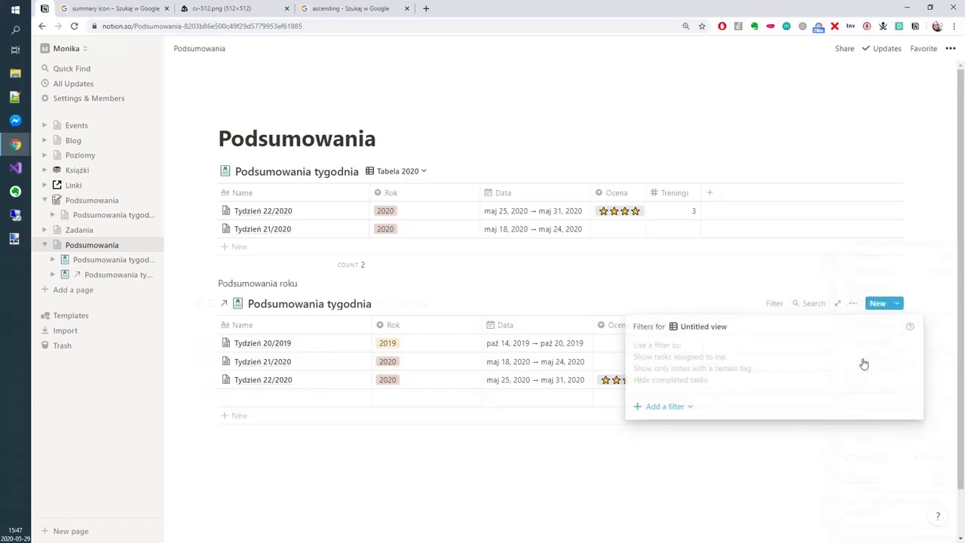
click(662, 407)
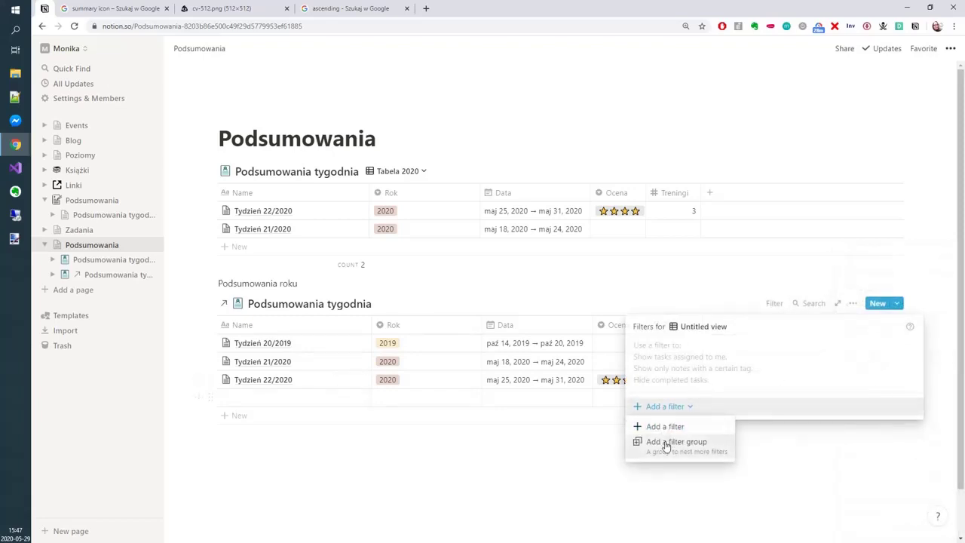
click(668, 427)
click(698, 349)
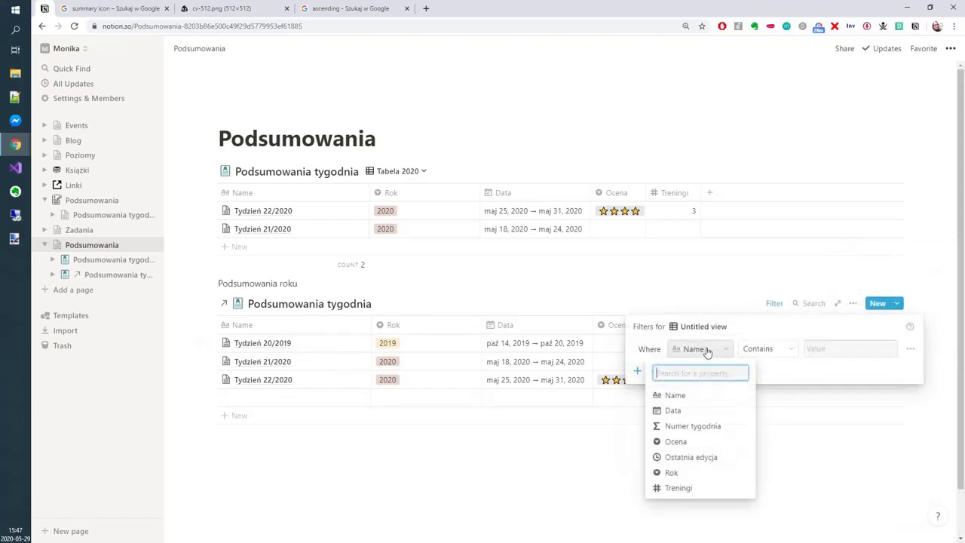
click(679, 473)
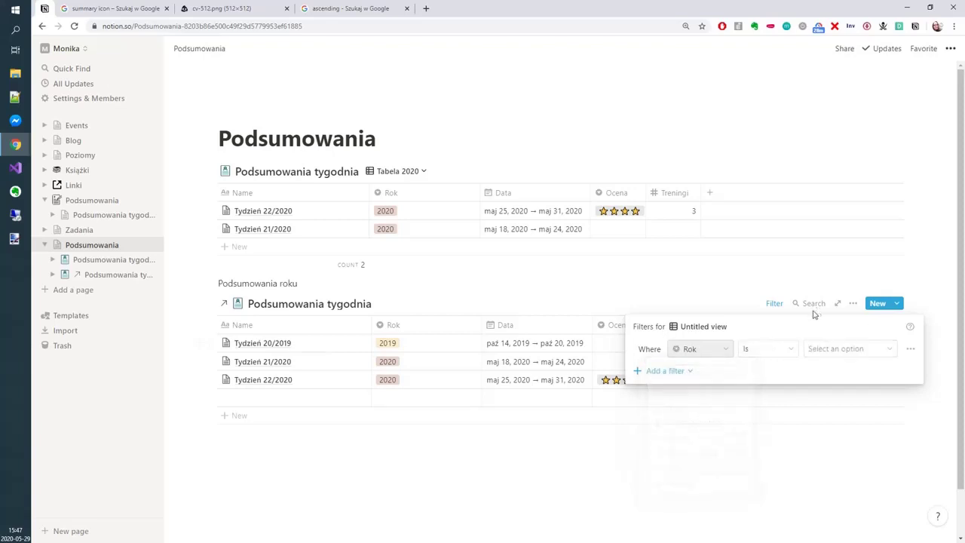
click(852, 353)
click(838, 441)
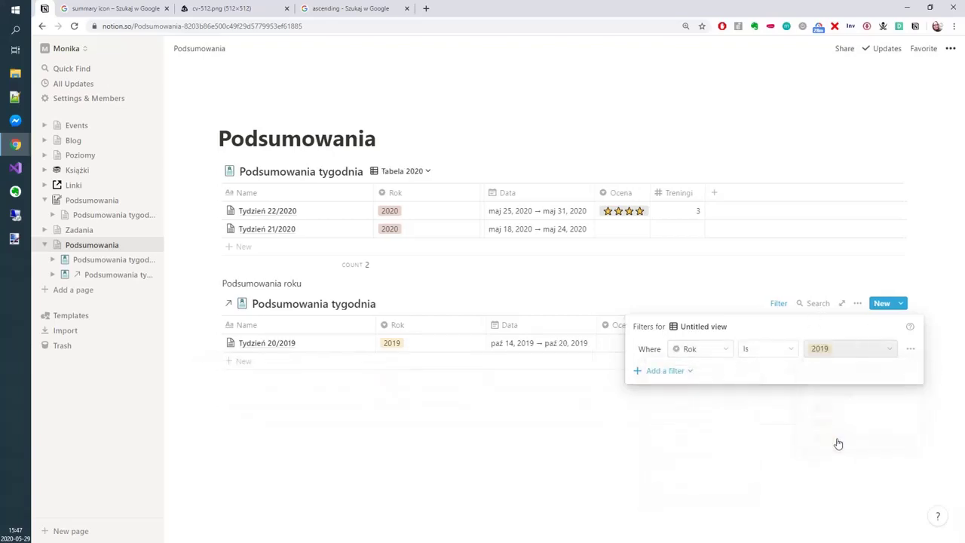
- Add a table view named Rok 2019 to the linked Podsumowania tygodnia database
click(393, 300)
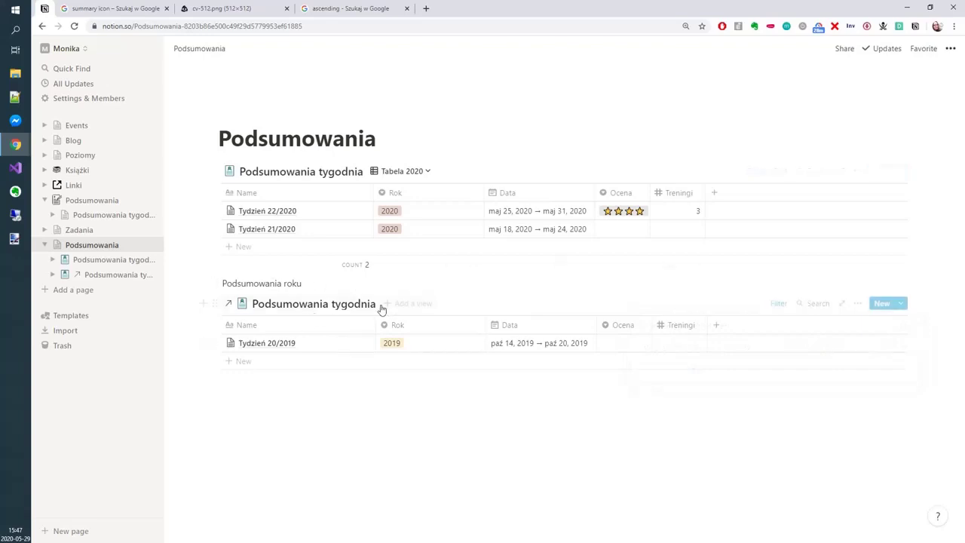
click(388, 305)
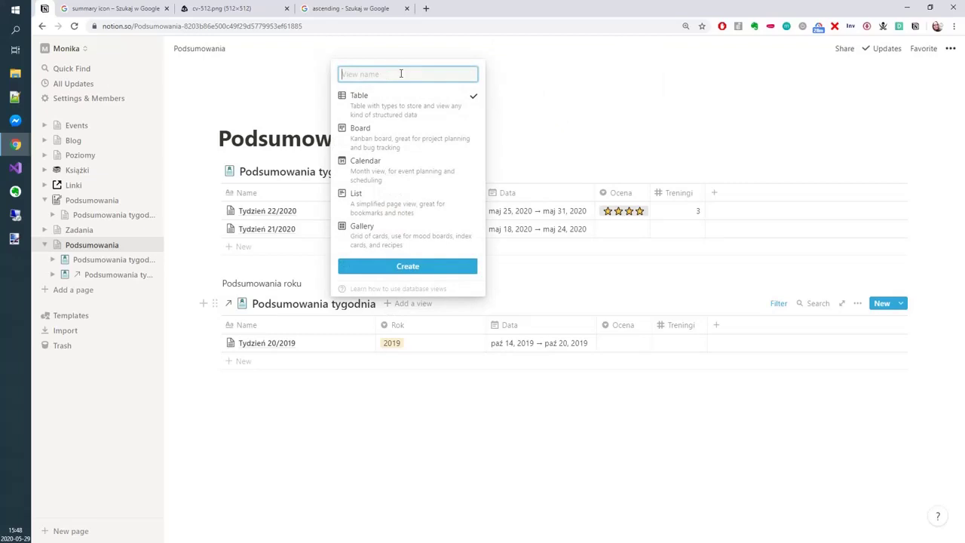
text(Rok 2019)
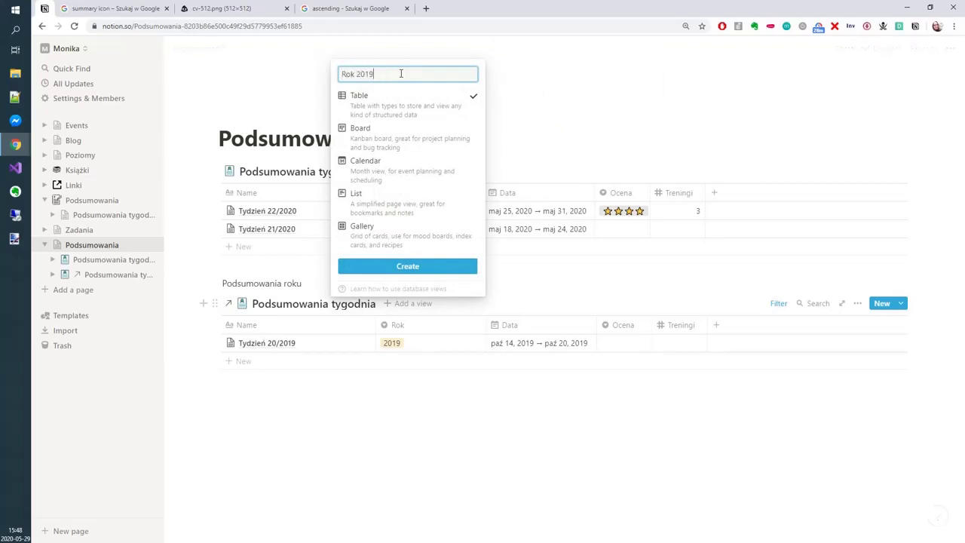
key(Return)
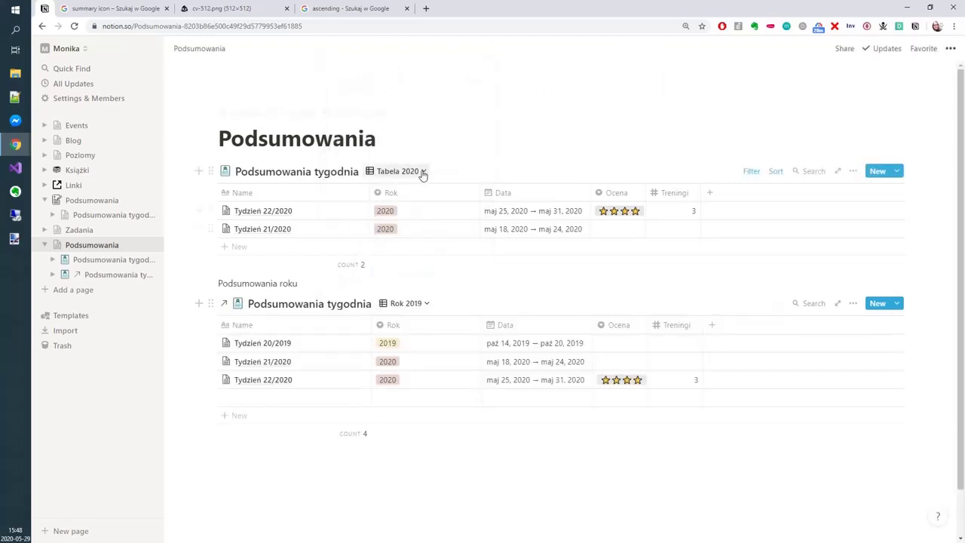
- Rename the linked database's Rok 2019 view to Tabela 2019
click(423, 304)
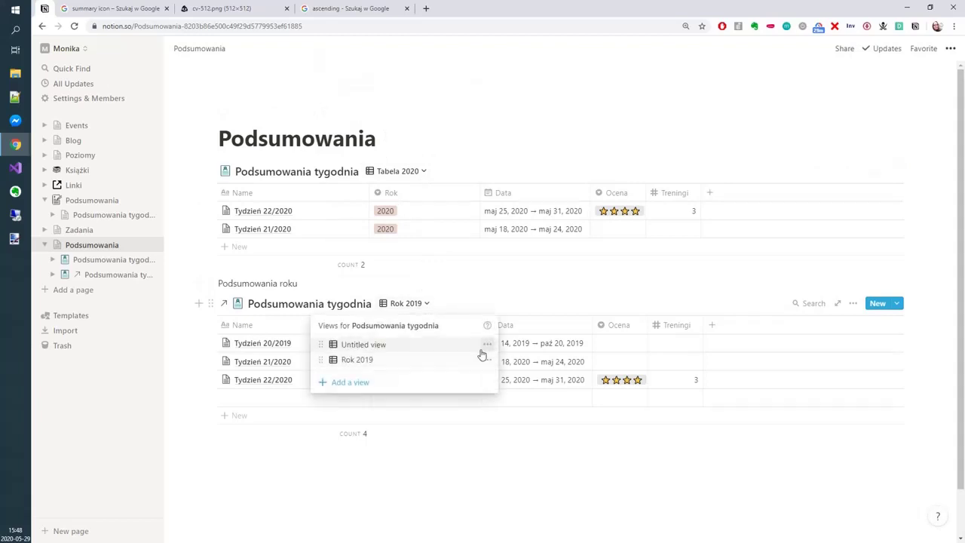
click(488, 362)
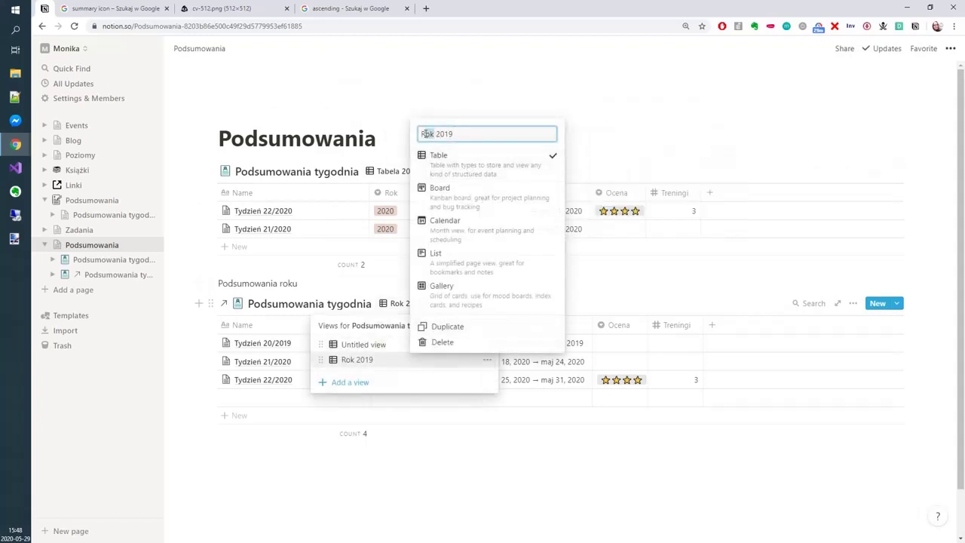
text(Tabela)
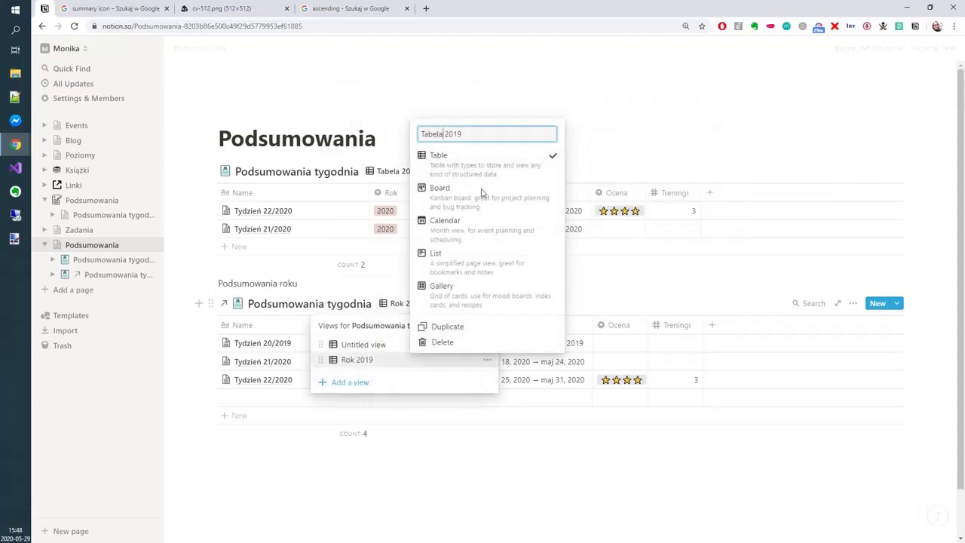
click(469, 478)
click(469, 478)
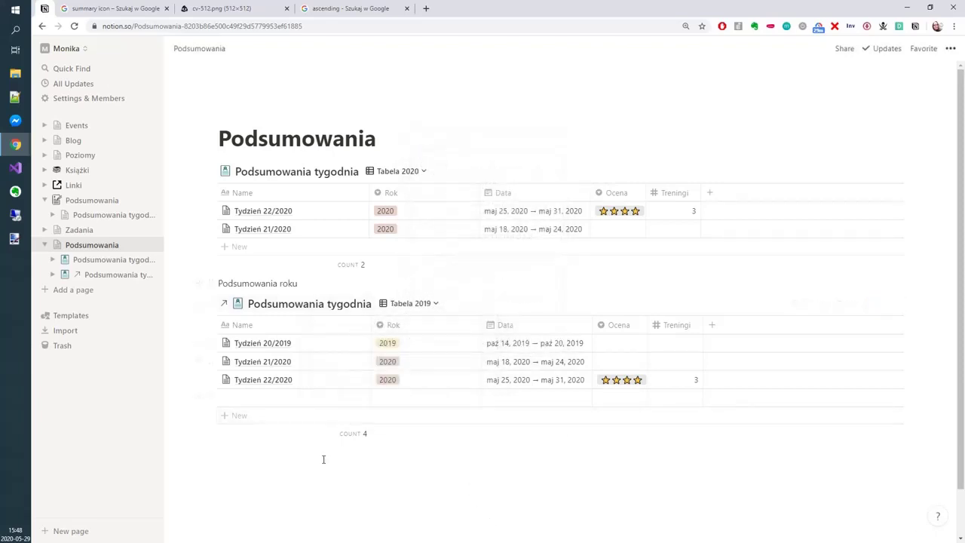
- Filter the linked database's Tabela 2019 view to entries where Rok is 2019
click(855, 303)
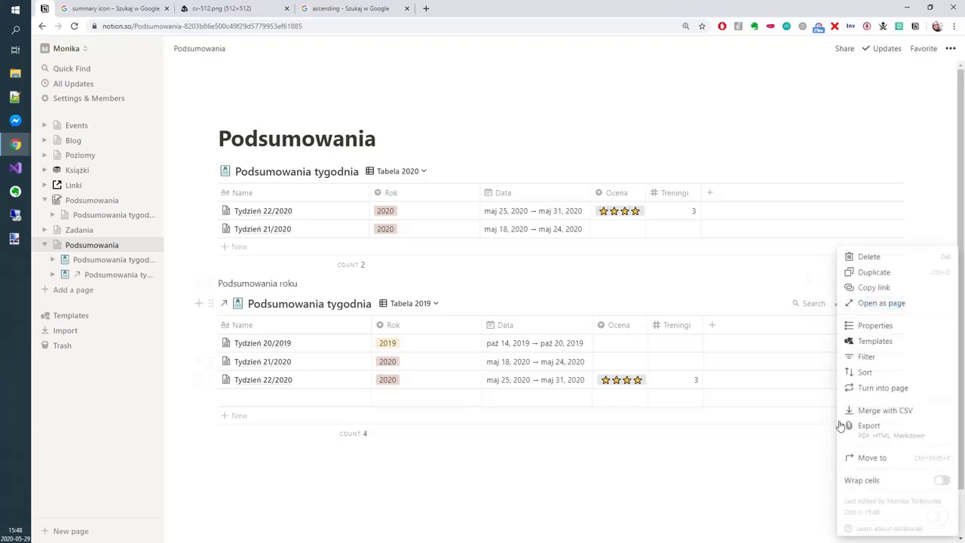
click(864, 358)
click(646, 410)
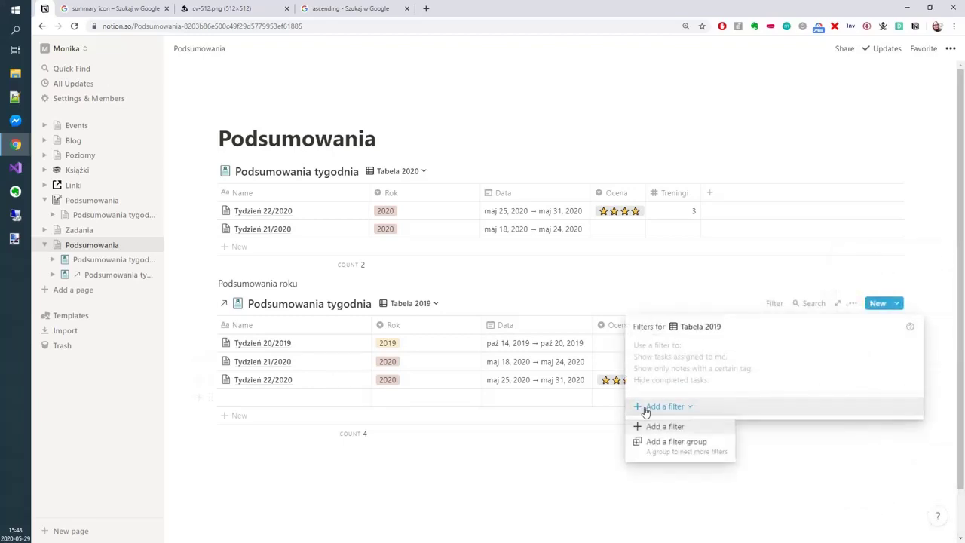
click(656, 427)
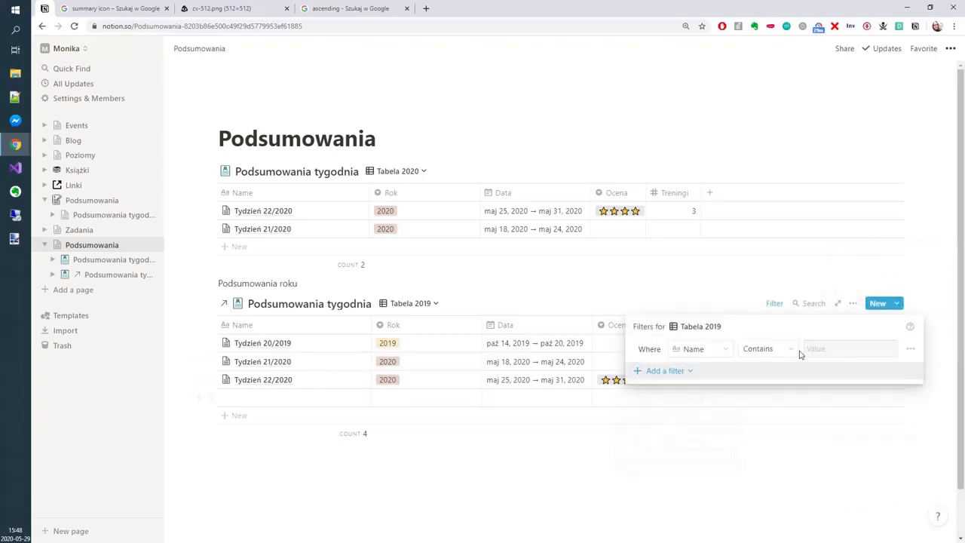
click(726, 348)
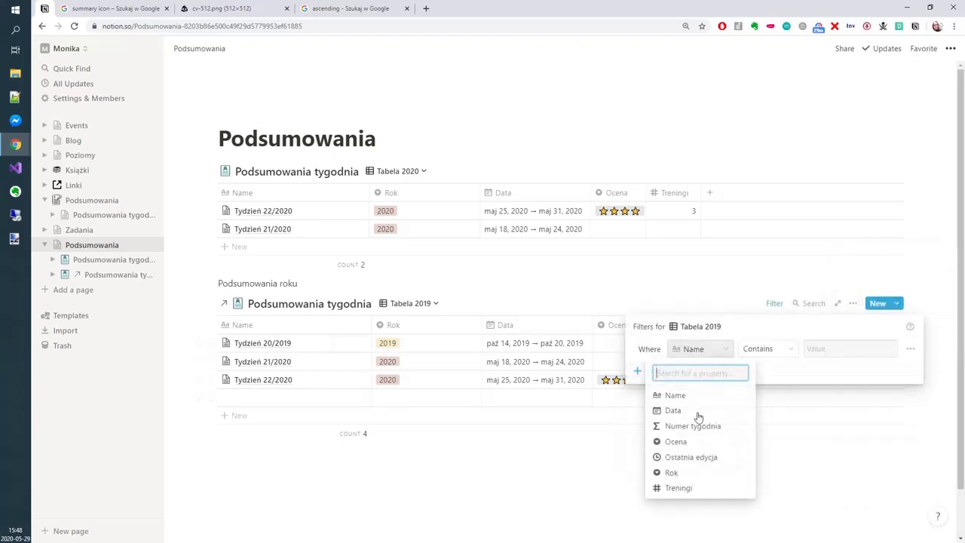
click(687, 473)
click(822, 348)
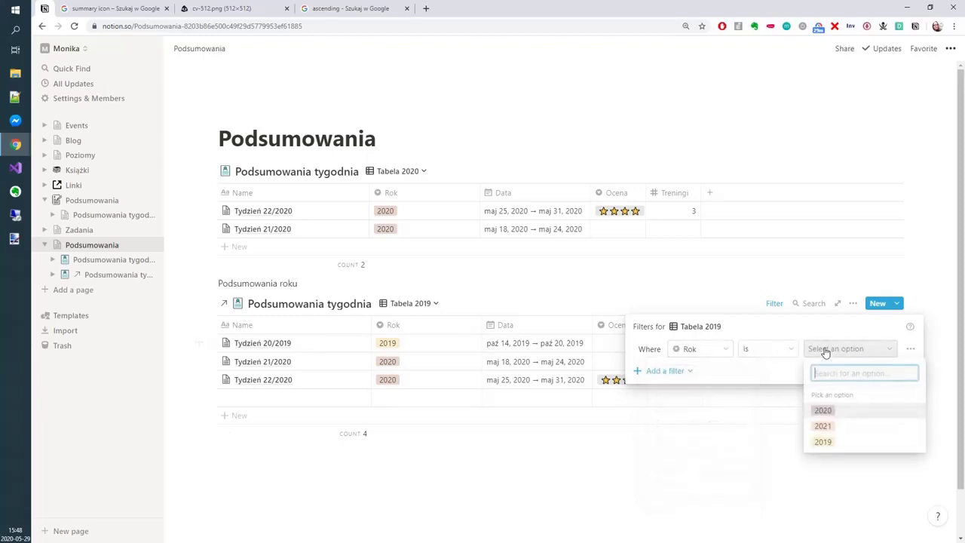
click(823, 442)
click(730, 434)
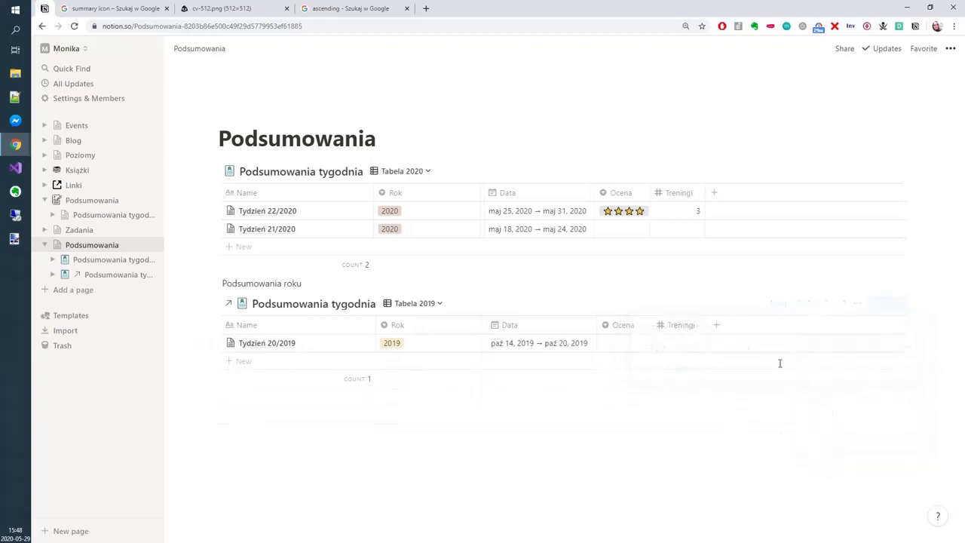
- Delete the untitled view from the linked database
click(423, 304)
click(496, 344)
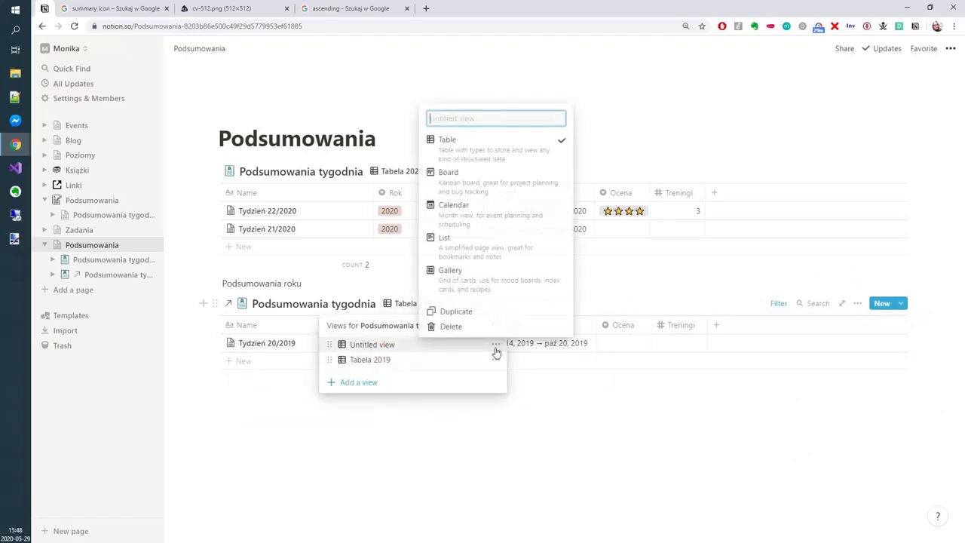
click(483, 328)
click(478, 301)
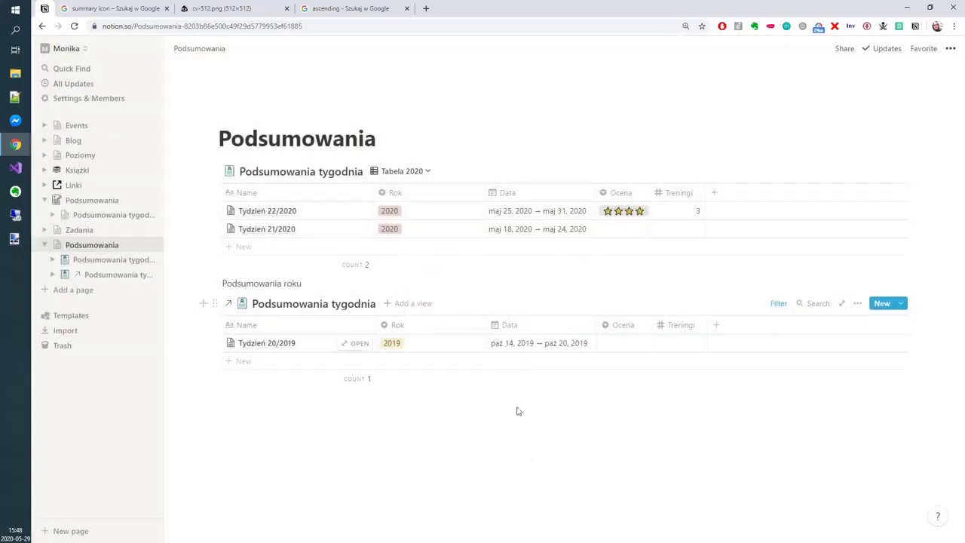
click(511, 437)
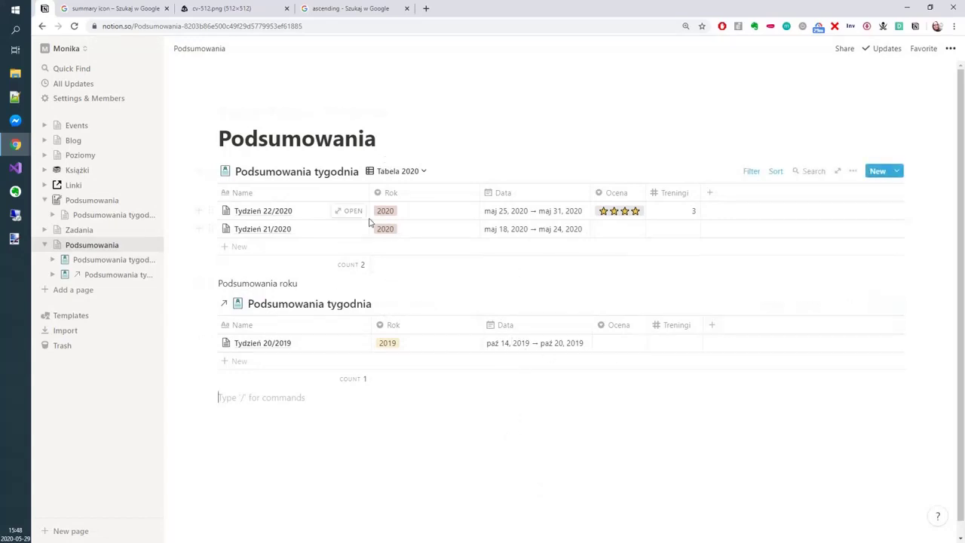
- Switch the source database to the Per rok board and add a card named Tydzień 1/2019 under 2019
click(411, 174)
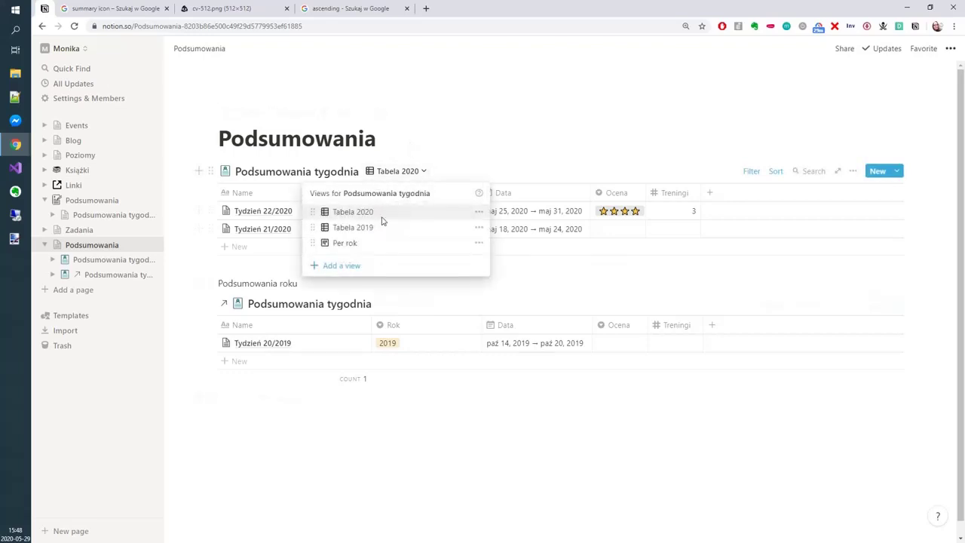
click(341, 243)
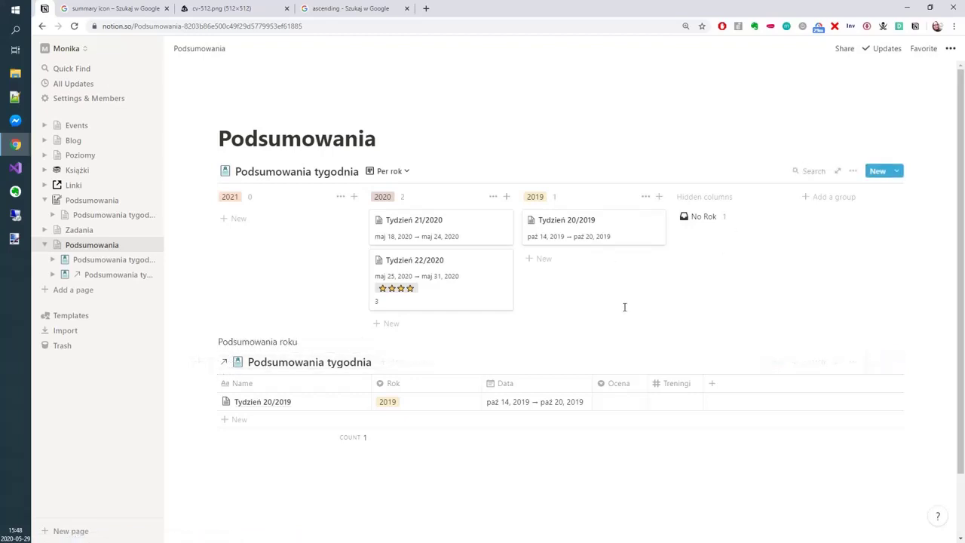
click(573, 258)
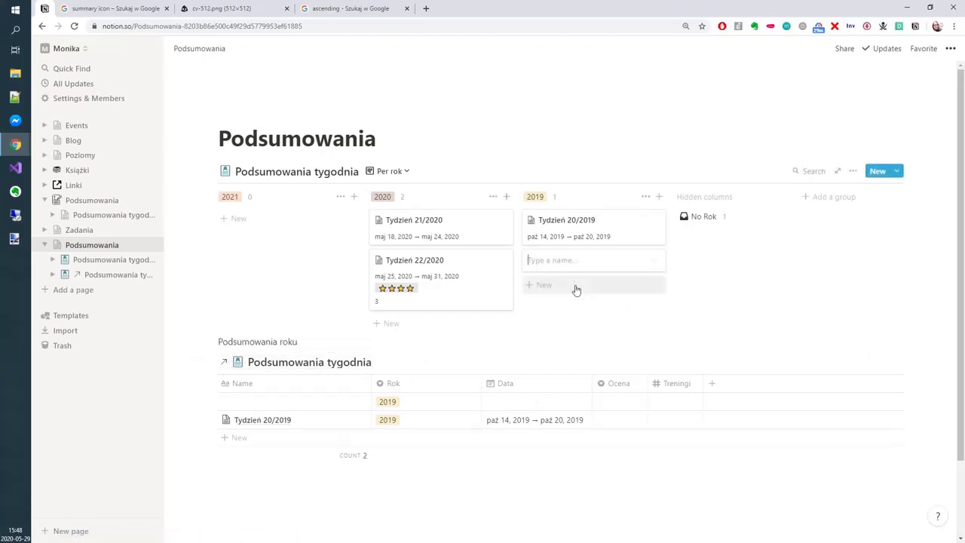
text(R)
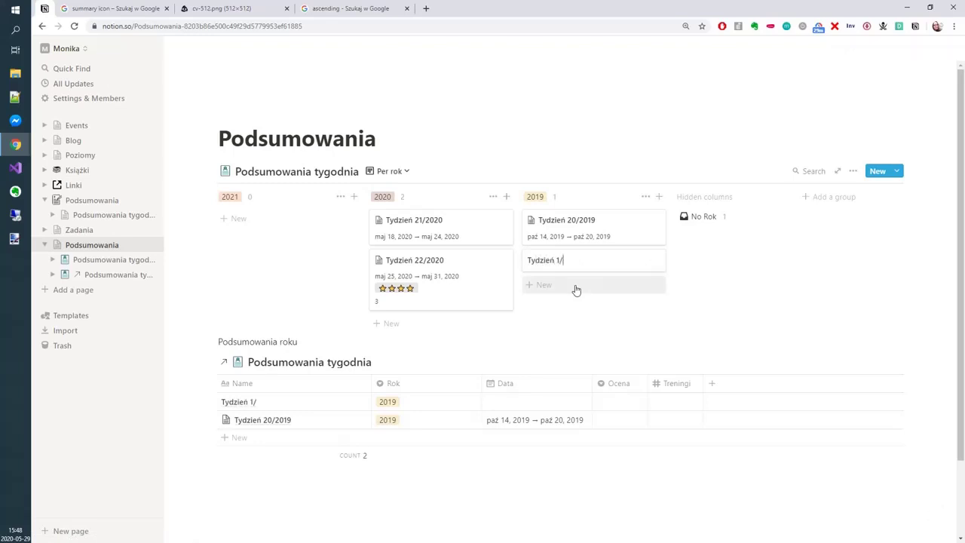
key(Escape)
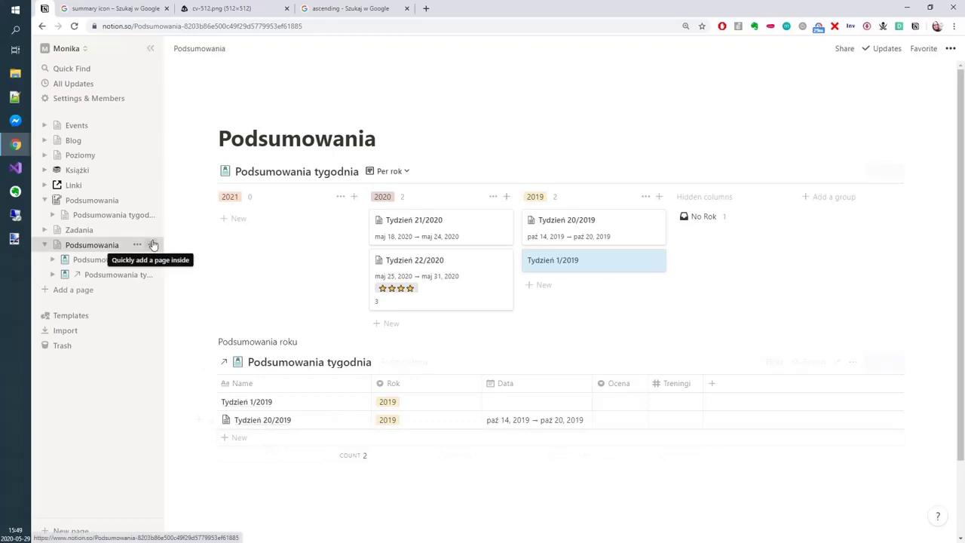
- Check the source database and the linked database on their own pages, and go back to the parent Podsumowania page
click(114, 260)
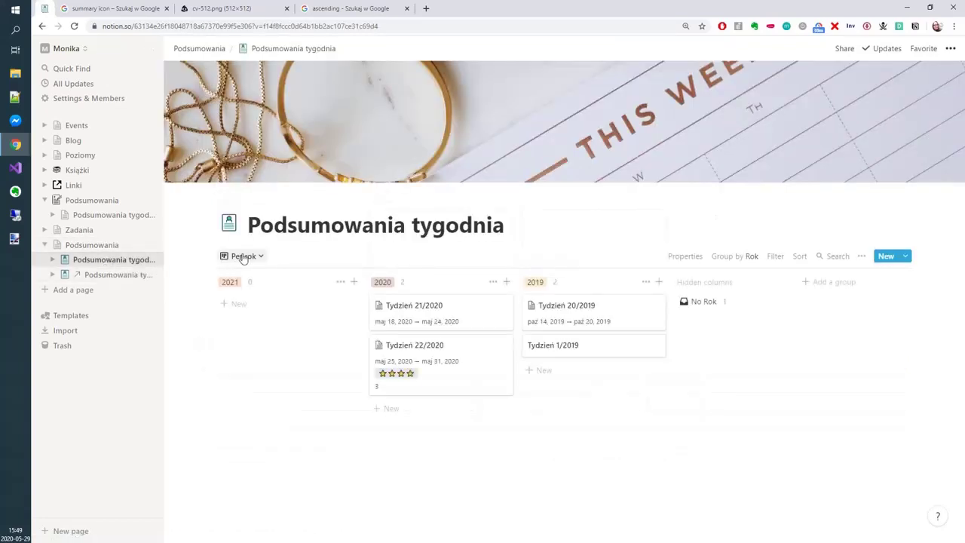
right_click(133, 274)
click(107, 278)
click(106, 276)
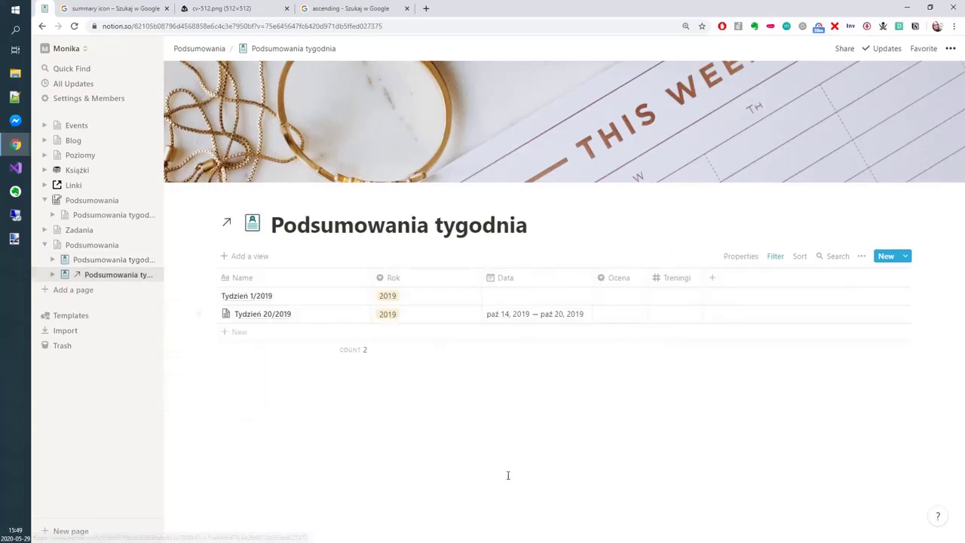
click(92, 246)
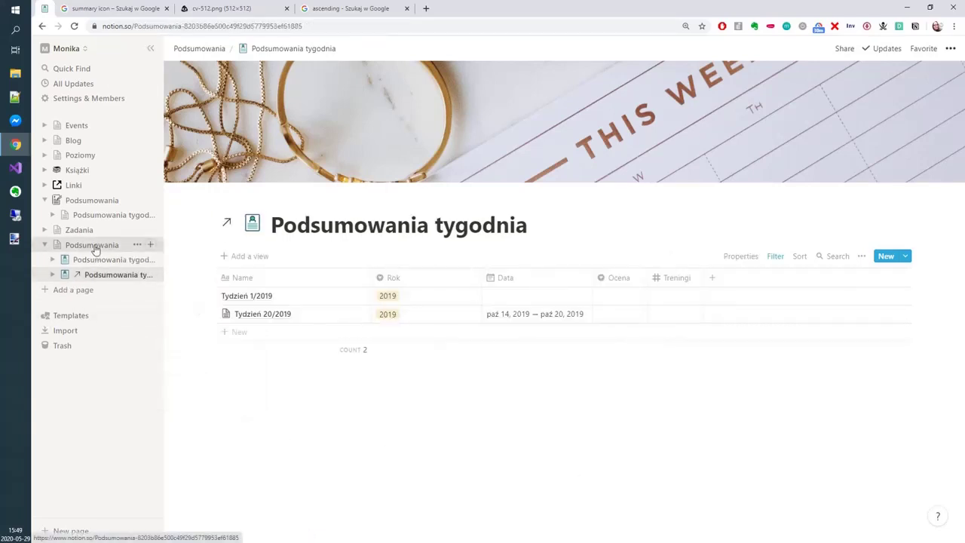